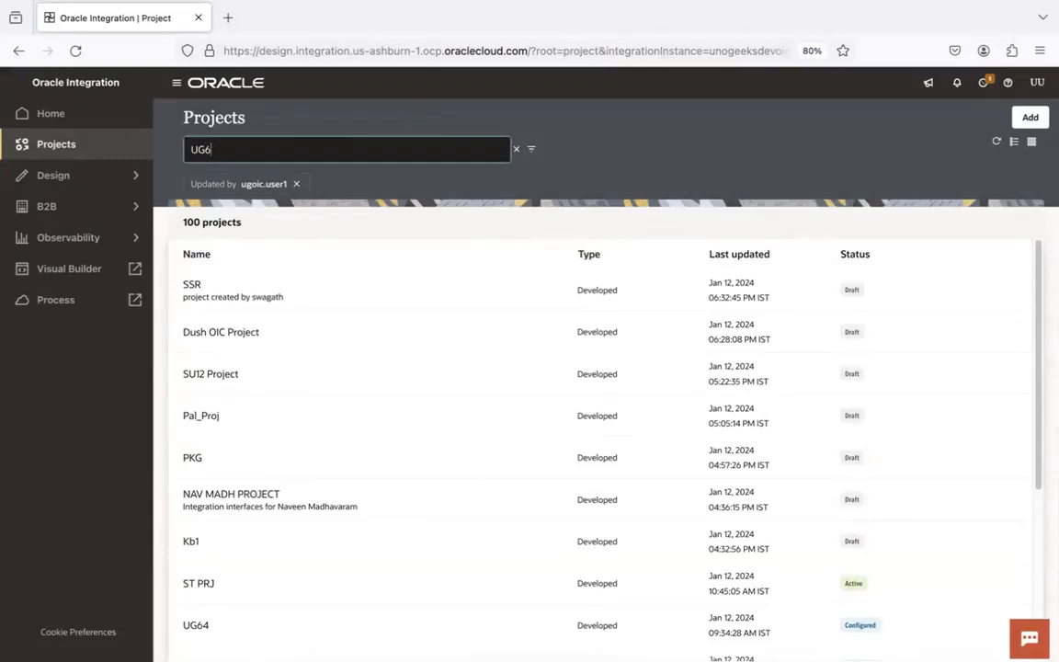
- Search projects for UG63, open it, and list all 13 of its integrations
key(BackSpace)
text(3)
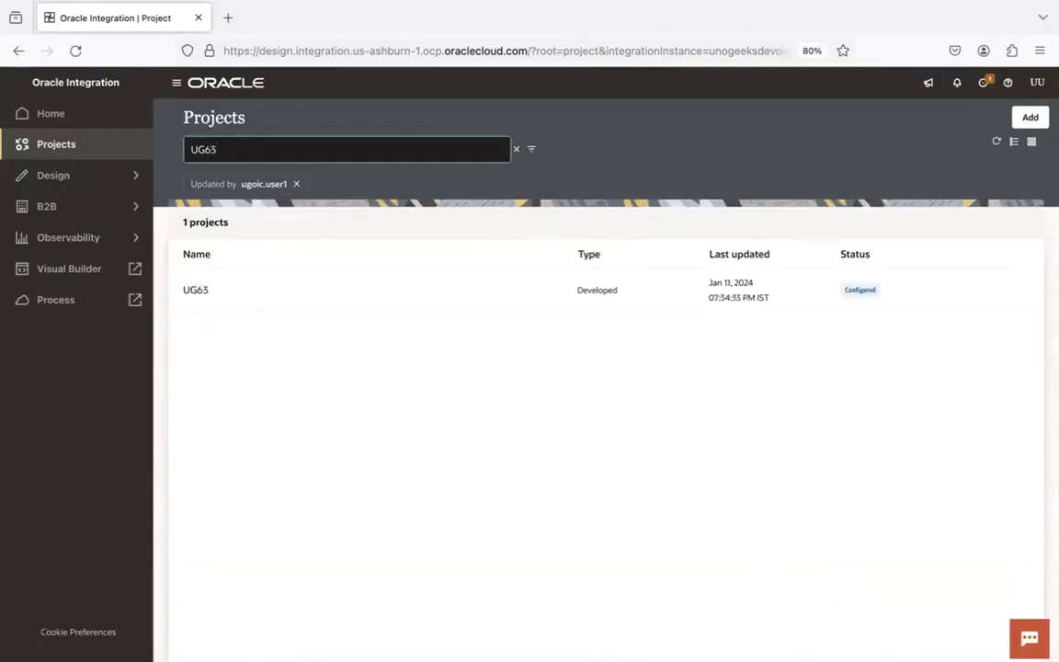
click(193, 290)
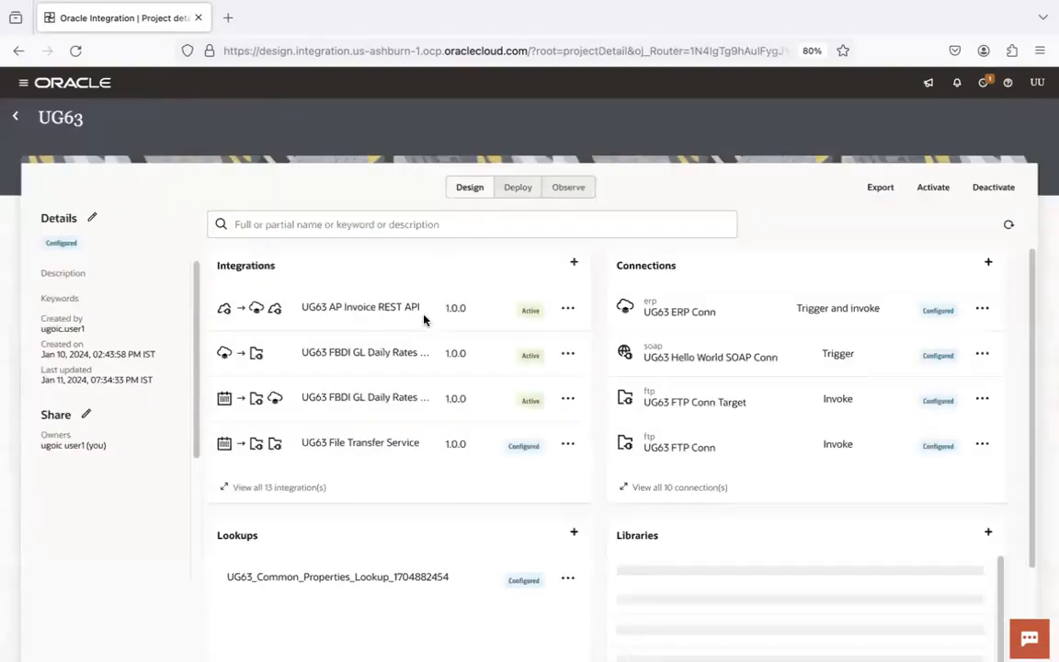
click(307, 487)
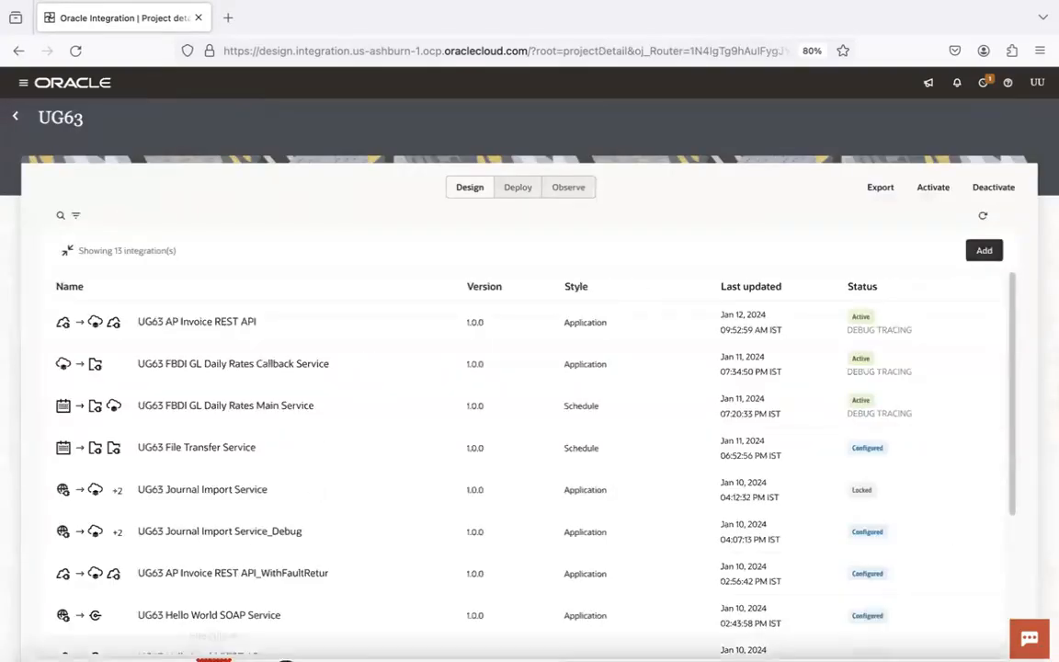
click(213, 636)
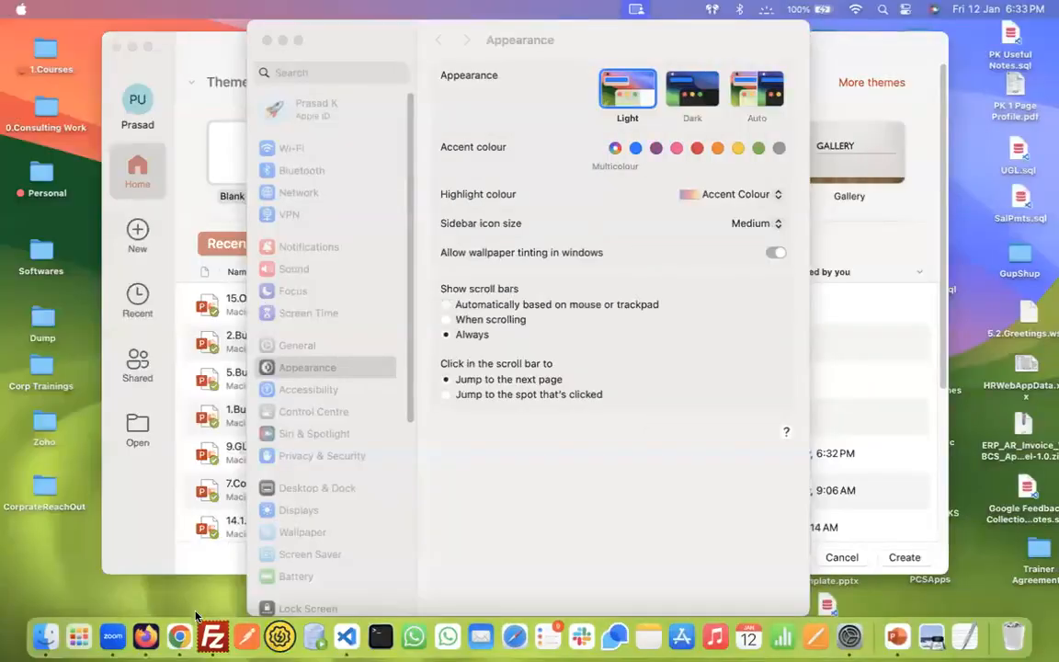
- Go to the remote folder /home/users/ugoic.user1/ug/ug63 in FileZilla
click(179, 634)
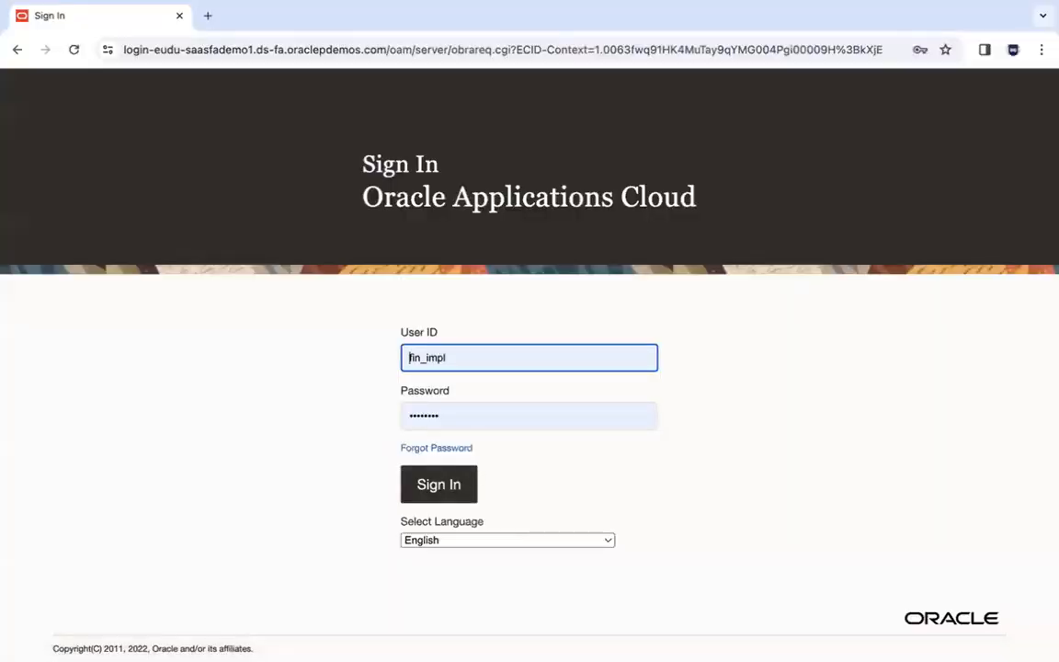
click(211, 633)
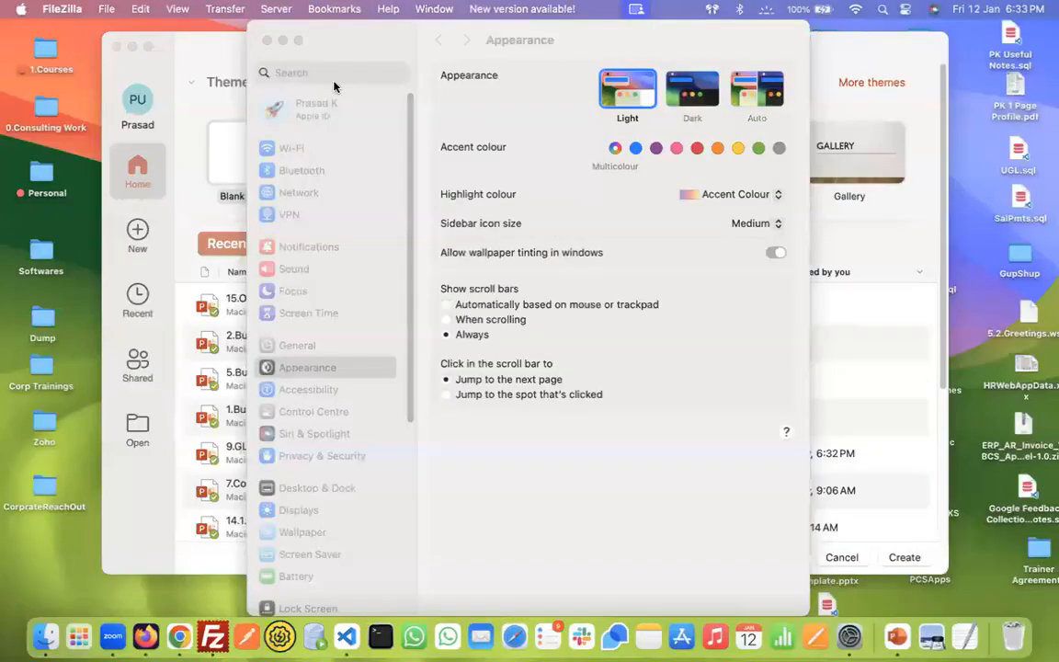
click(213, 634)
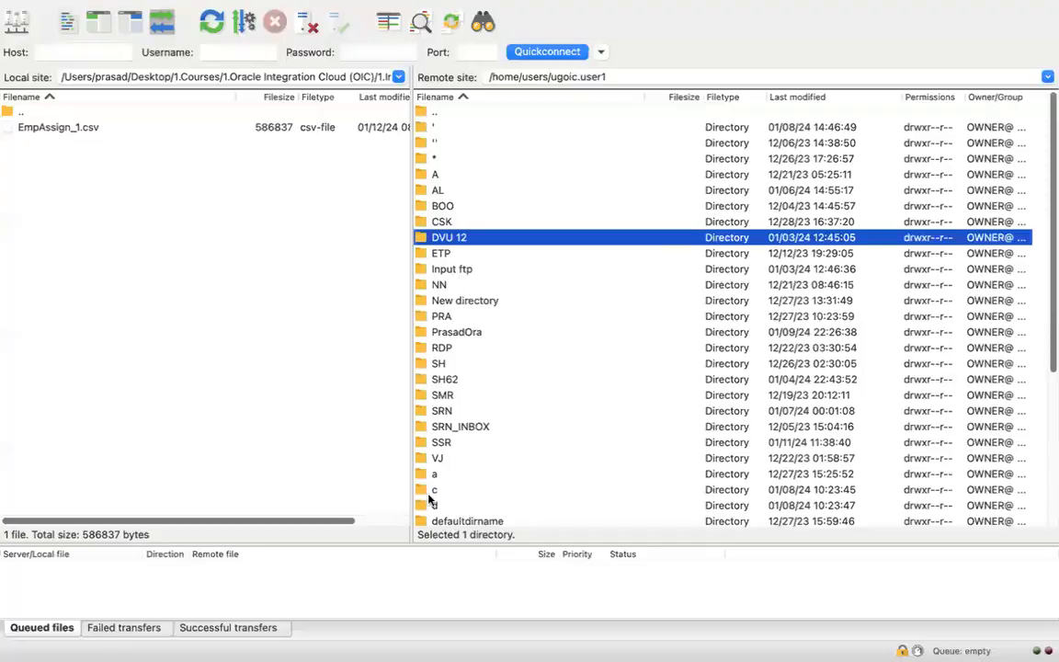
click(639, 77)
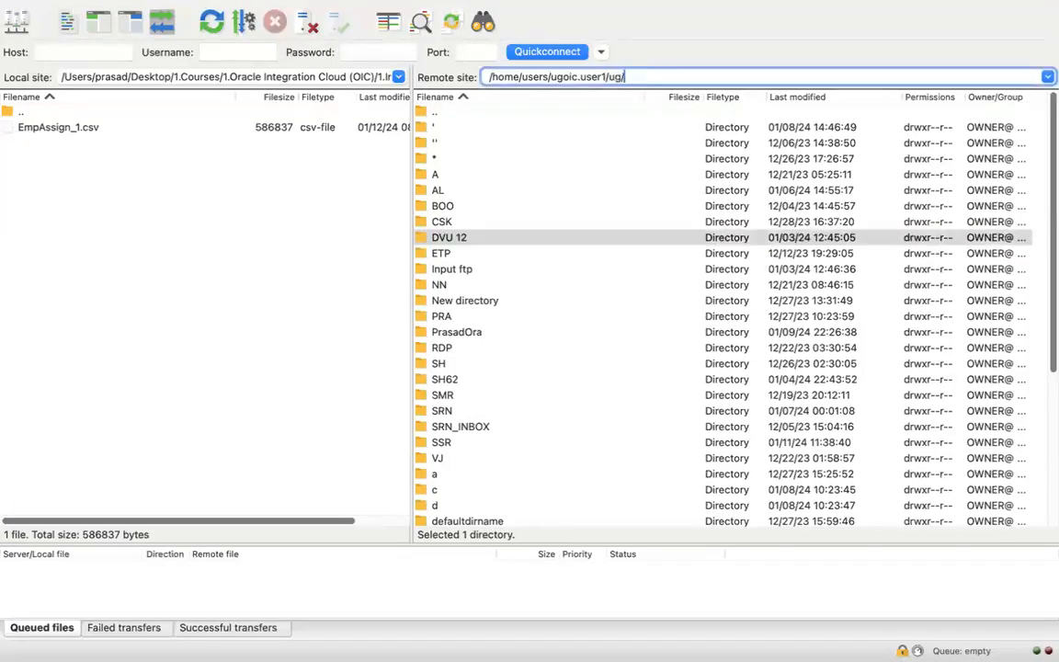
text(3)
key(Return)
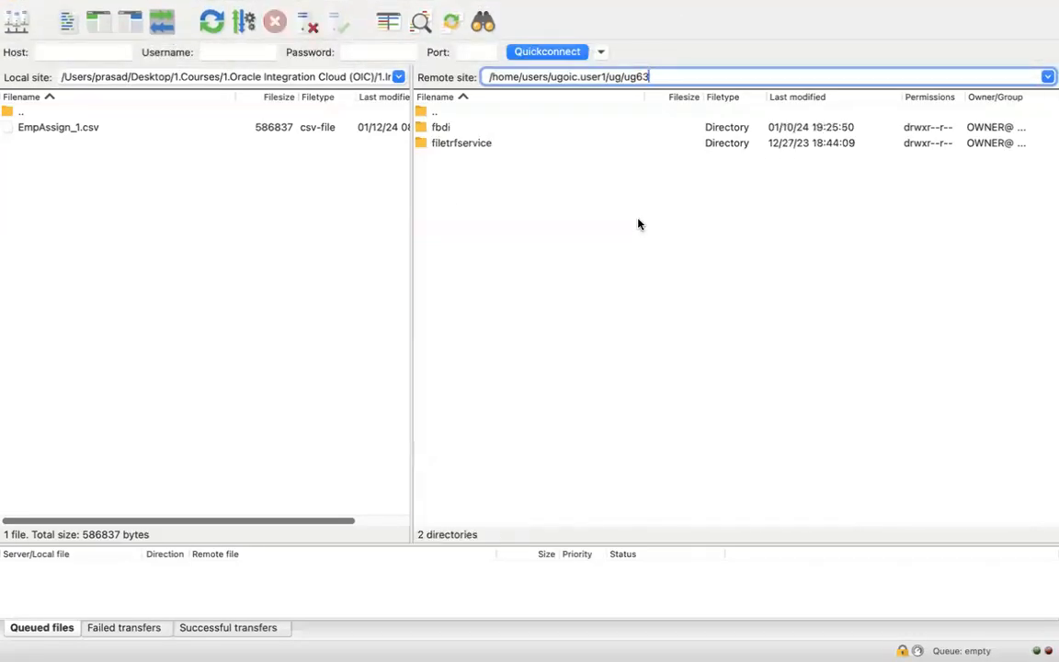
- Open fbdi, then gldailyrates, and select its input folder
click(503, 142)
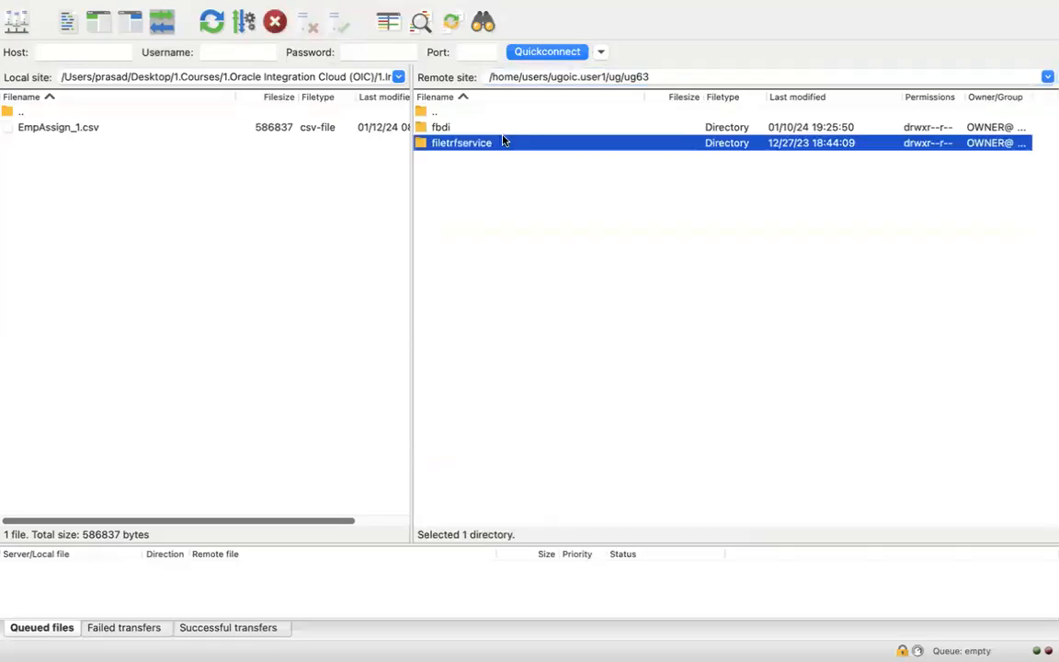
key(Return)
double_click(692, 76)
key(BackSpace)
key(Return)
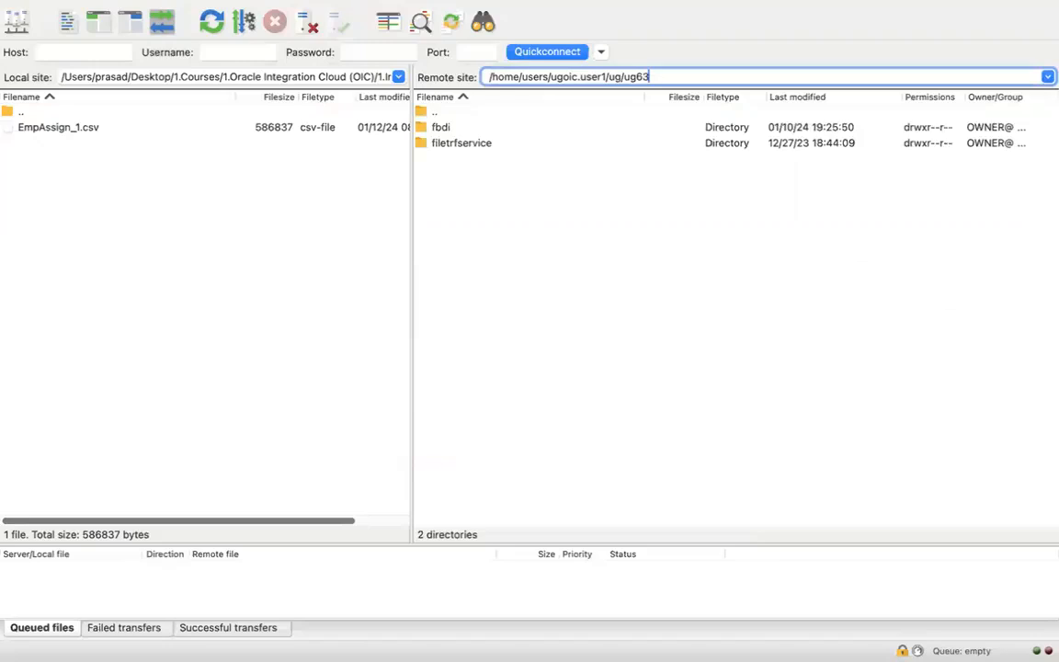
click(478, 126)
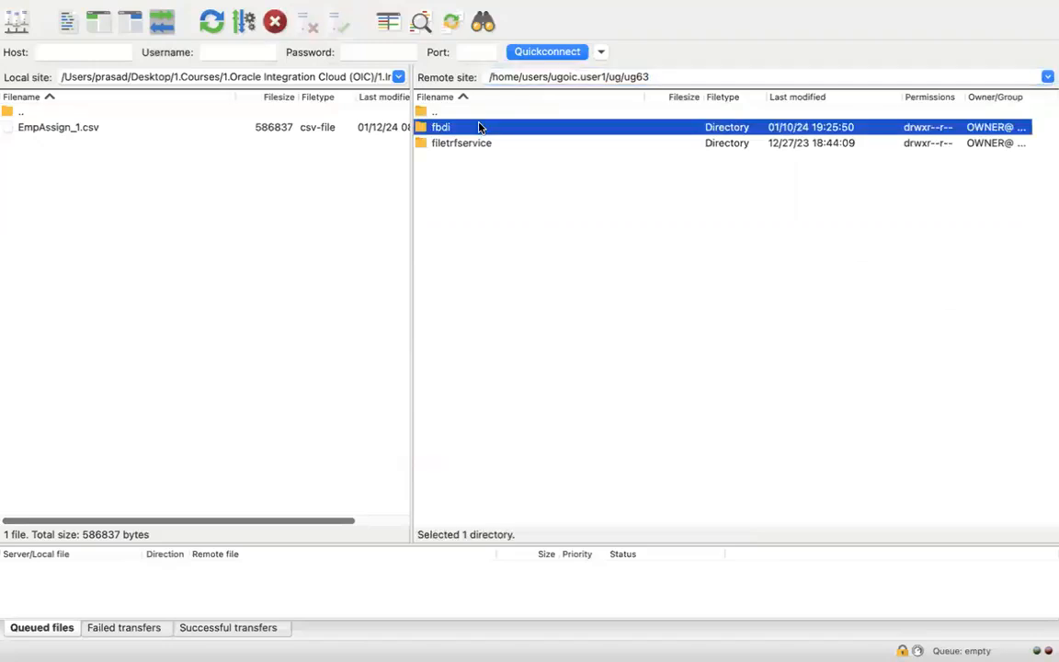
double_click(478, 127)
click(475, 132)
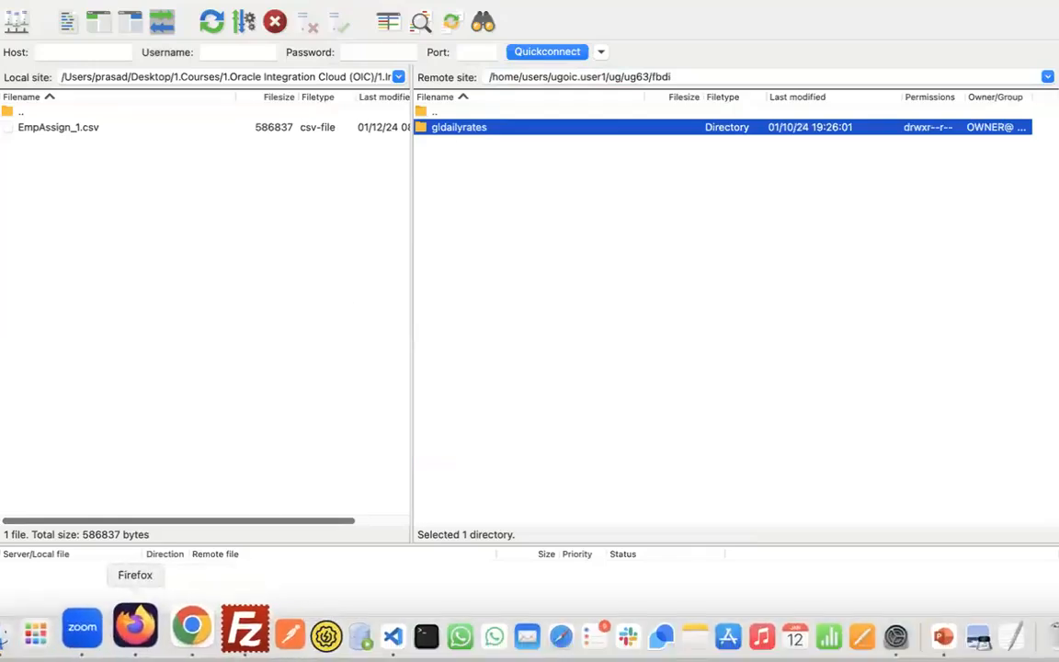
click(480, 157)
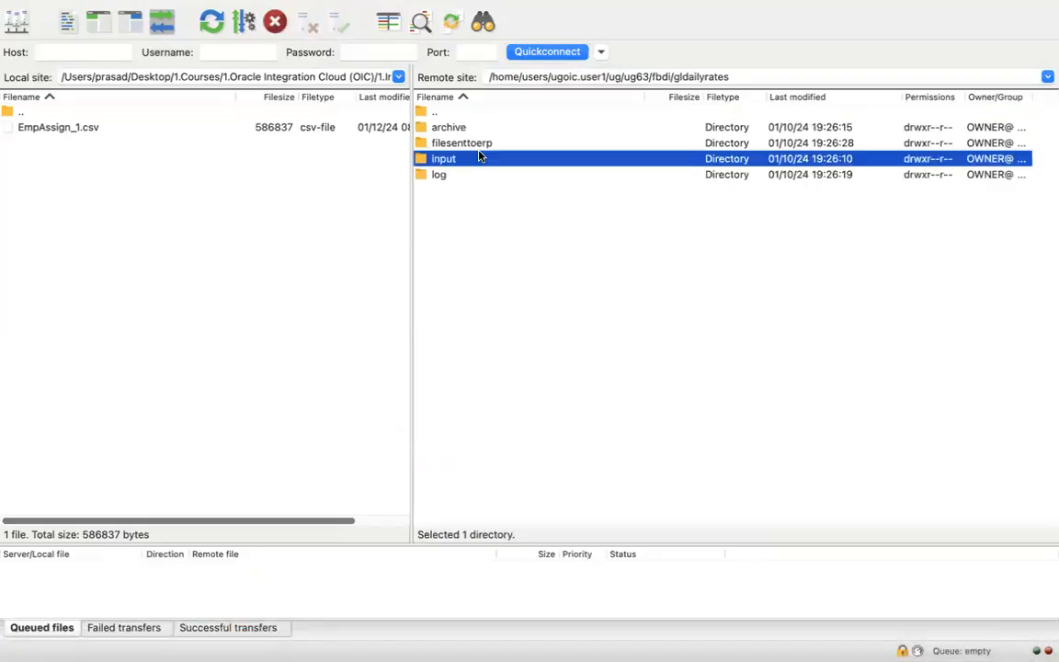
- Submit the Oracle Applications Cloud sign-in, then close the PowerPoint gallery and System Settings
click(166, 628)
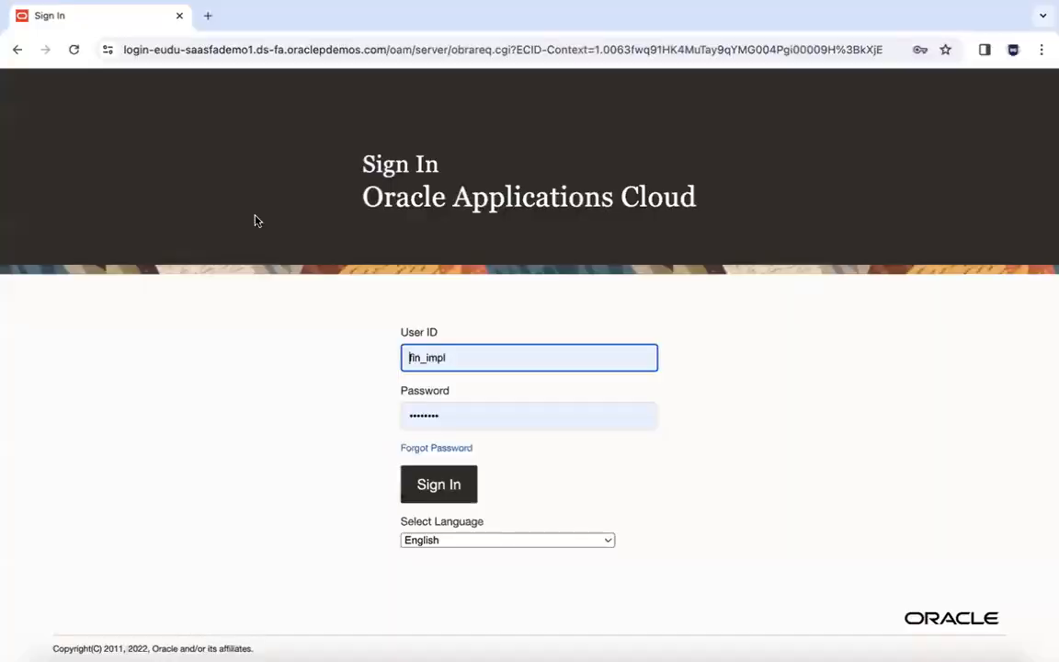
click(456, 486)
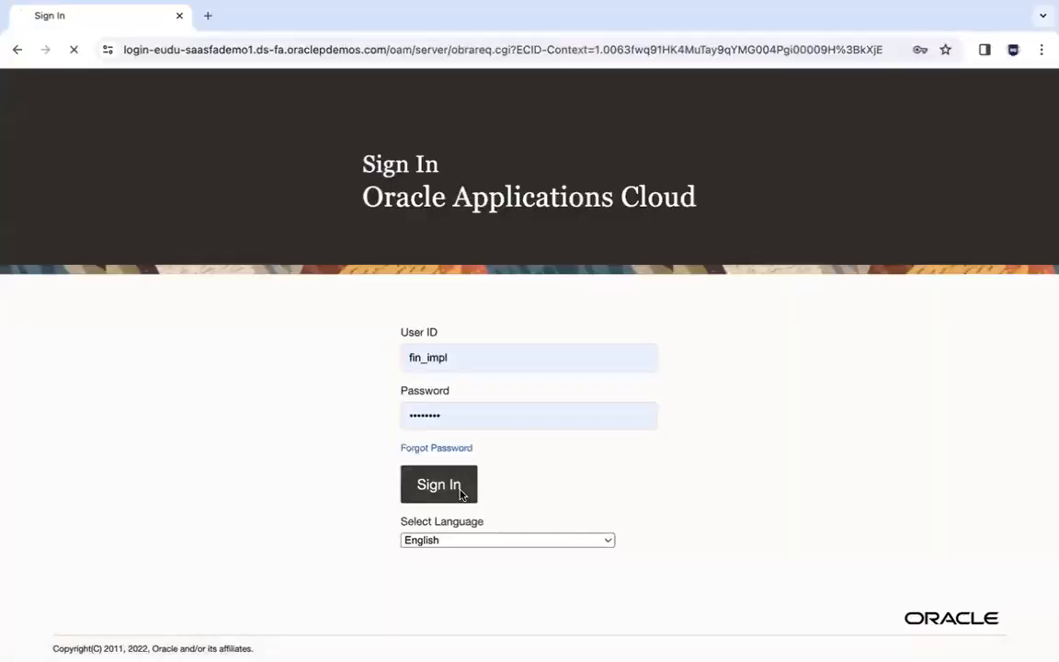
click(145, 636)
click(118, 46)
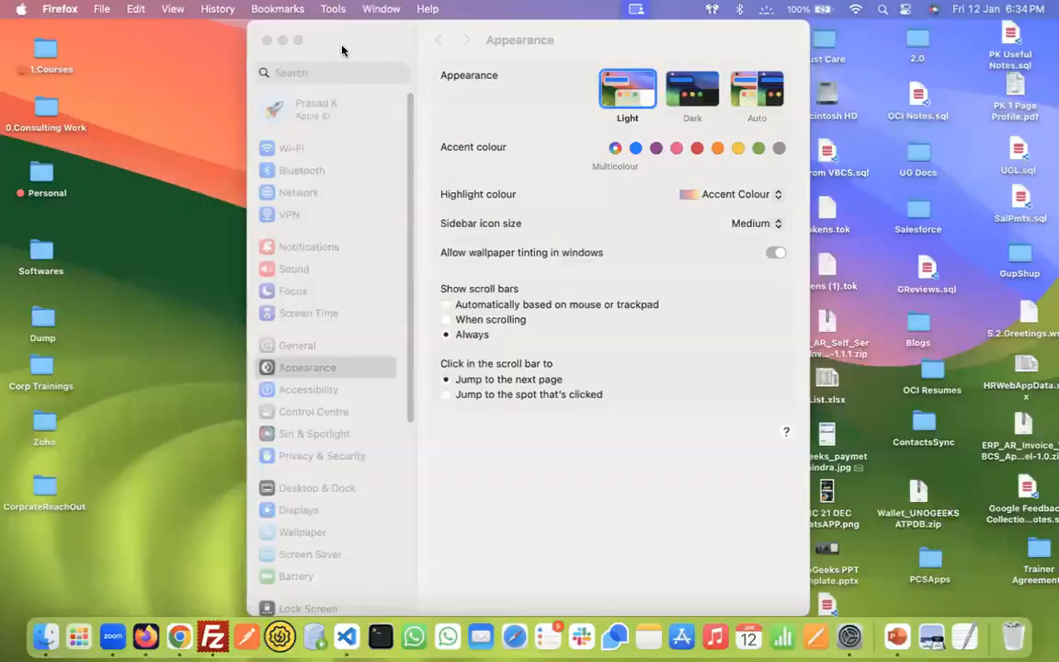
click(319, 71)
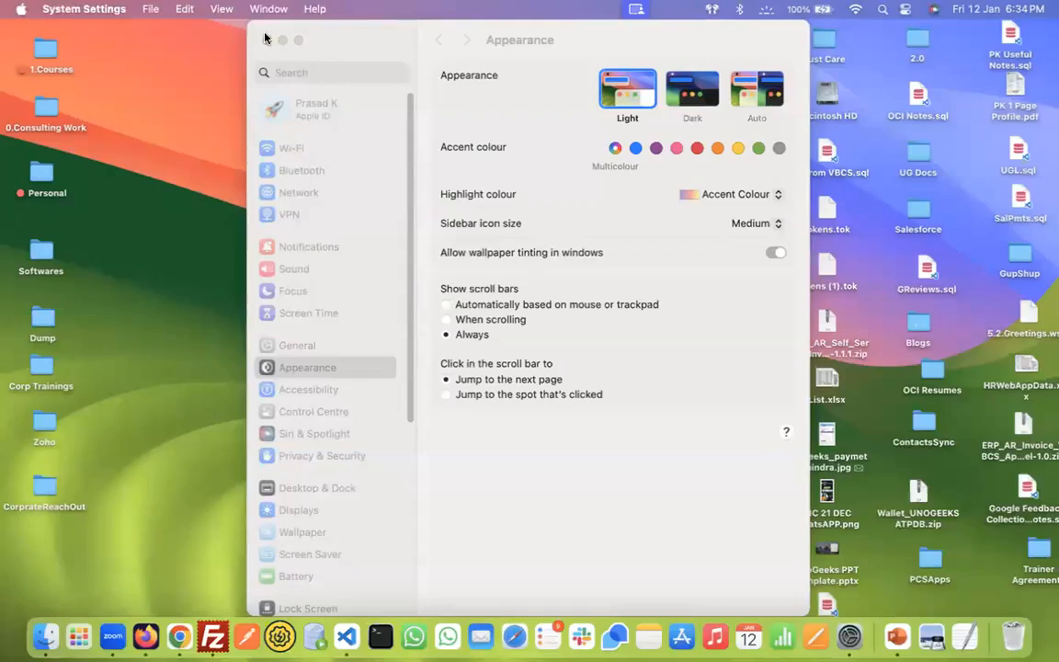
click(266, 40)
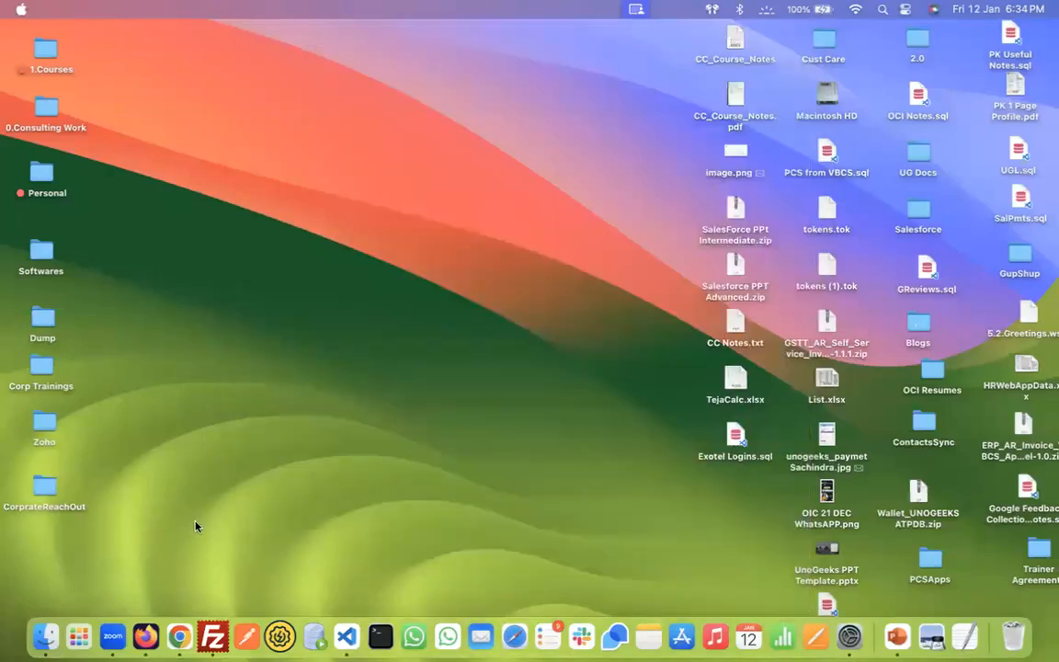
click(143, 641)
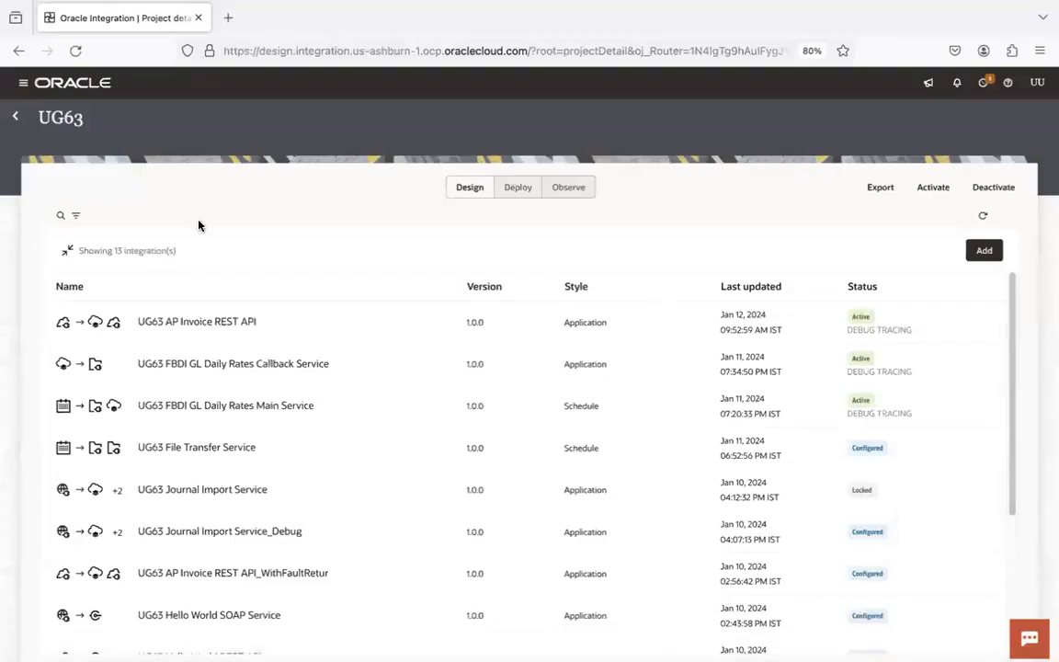
- From the UG63 project overview, open the UG63 ERP Conn connection to check its host and credentials
click(67, 250)
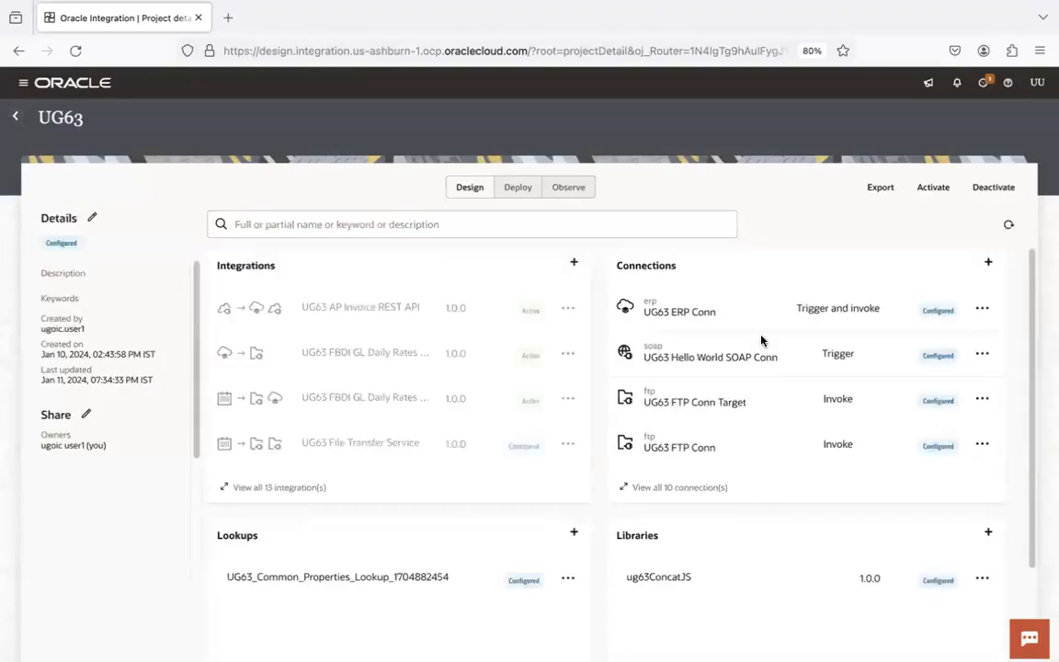
click(632, 307)
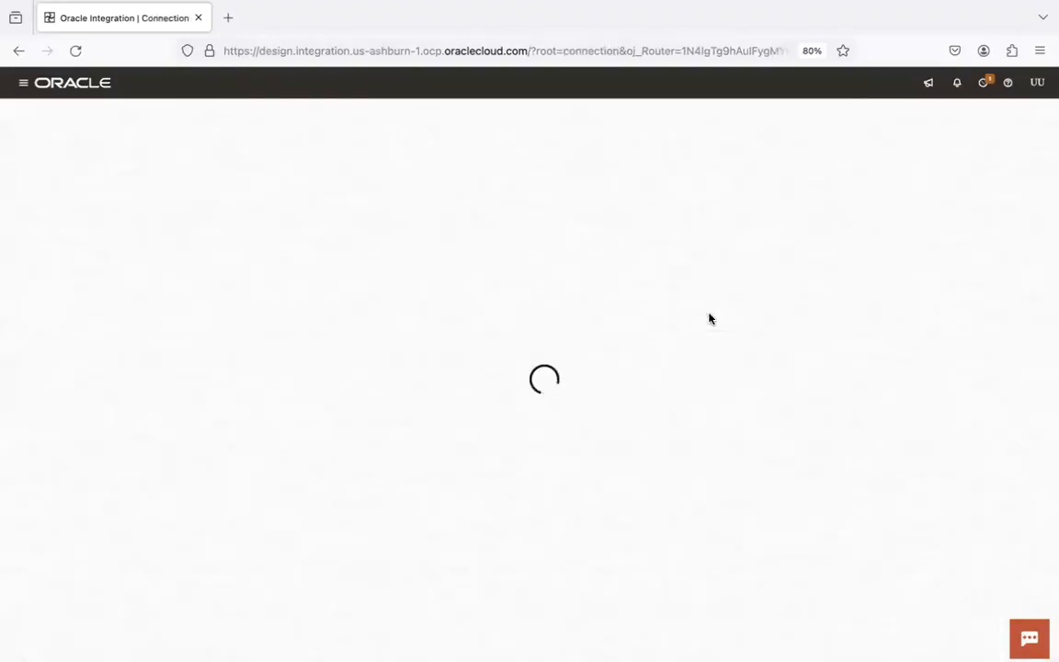
key(super+Tab)
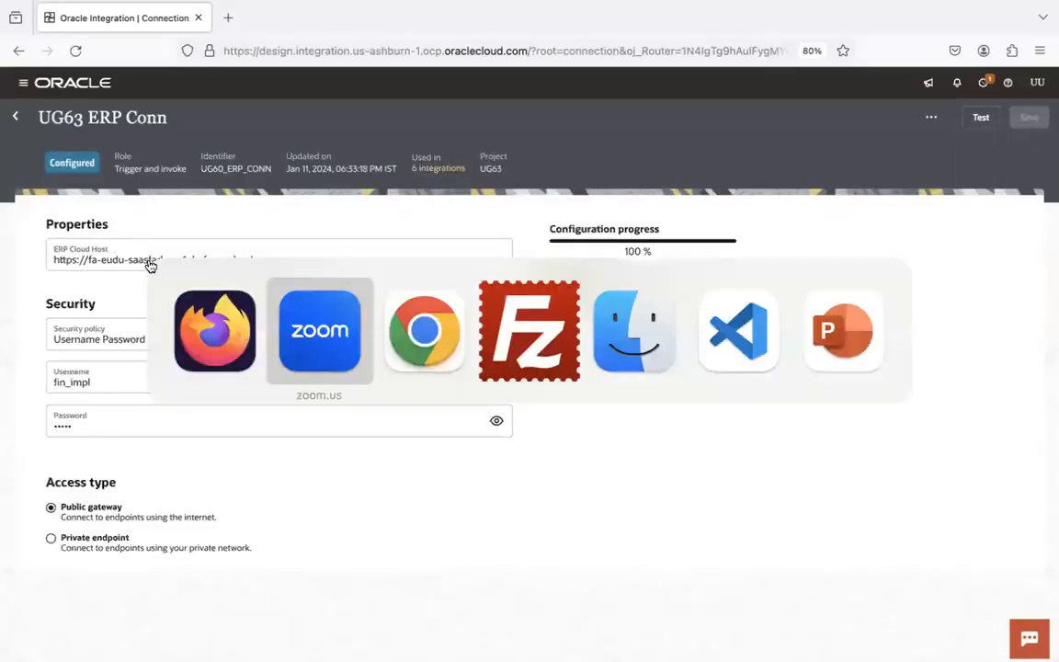
key(super+Tab)
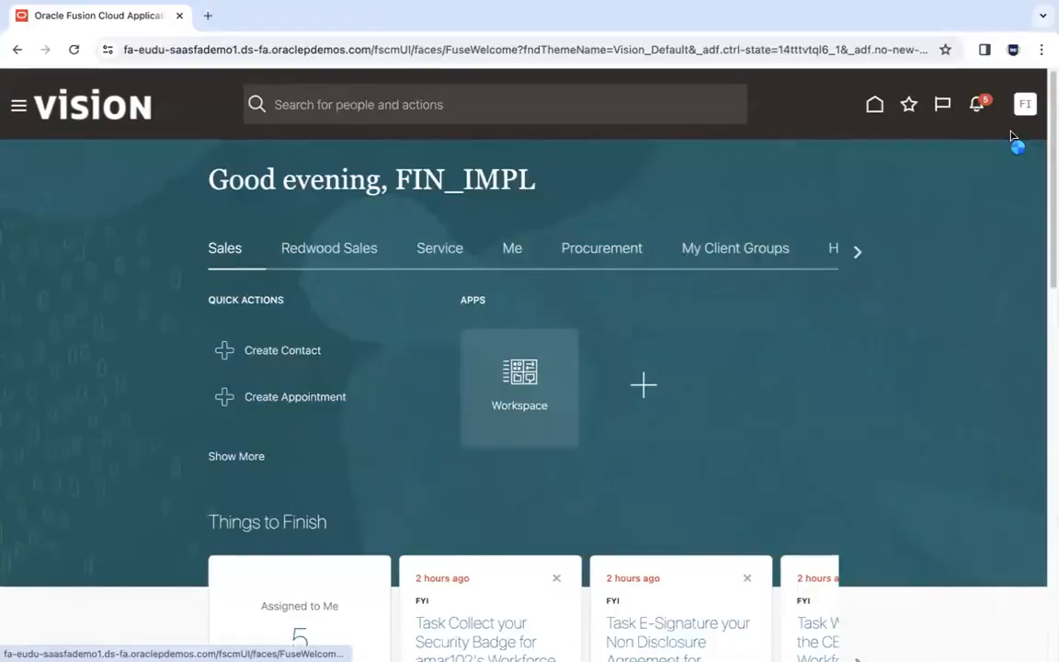
- In Setup and Maintenance, search tasks for 'manage daily rates' and open Manage Daily Rates
click(1028, 105)
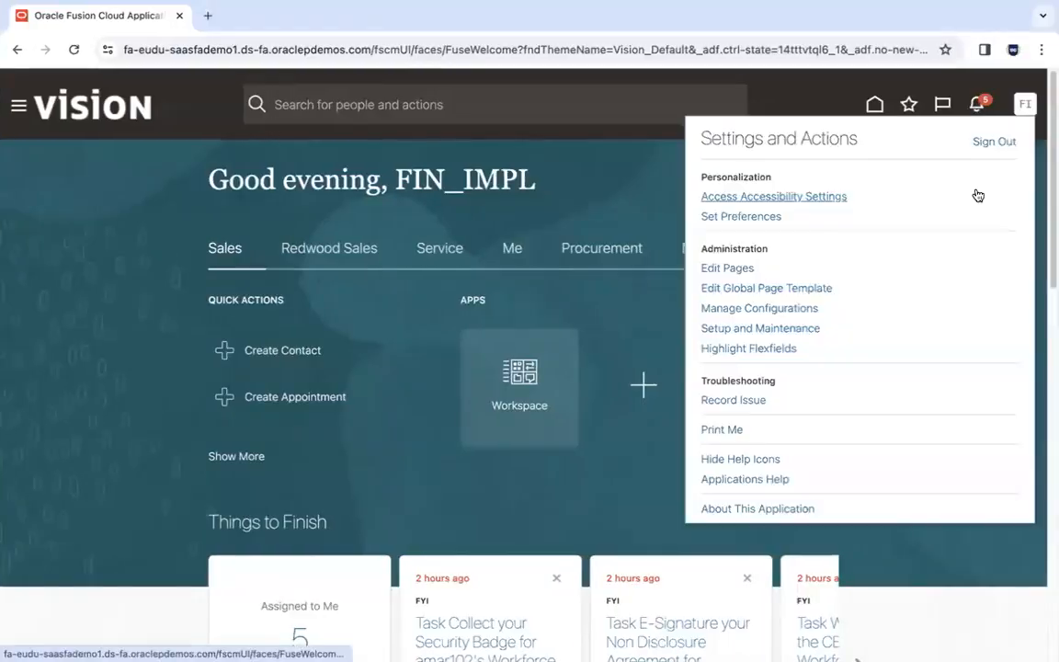
click(792, 328)
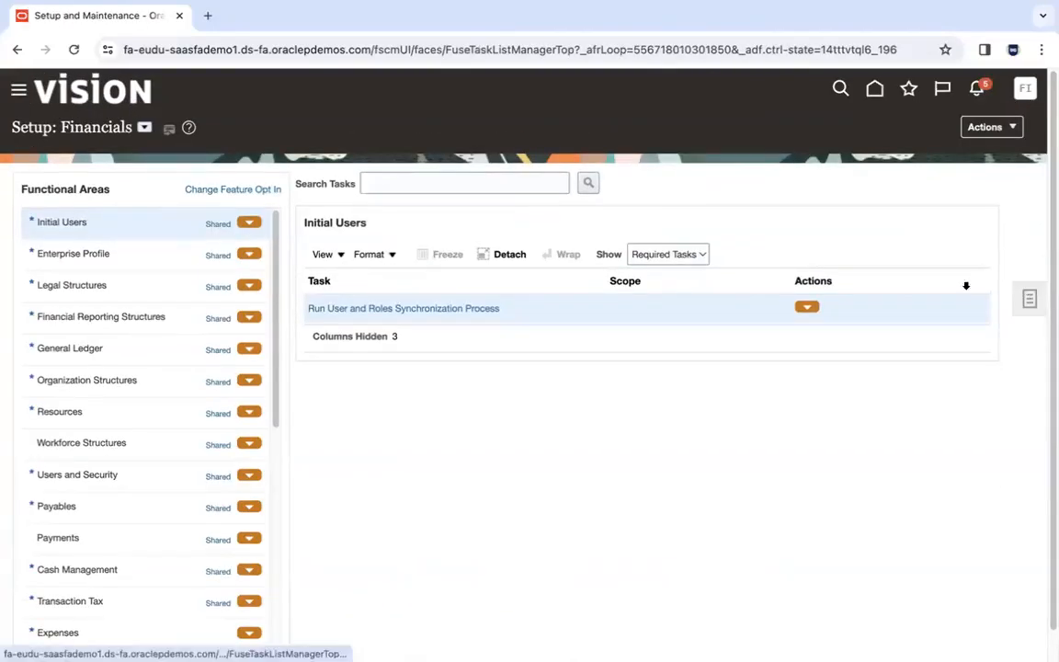
click(1026, 294)
click(922, 357)
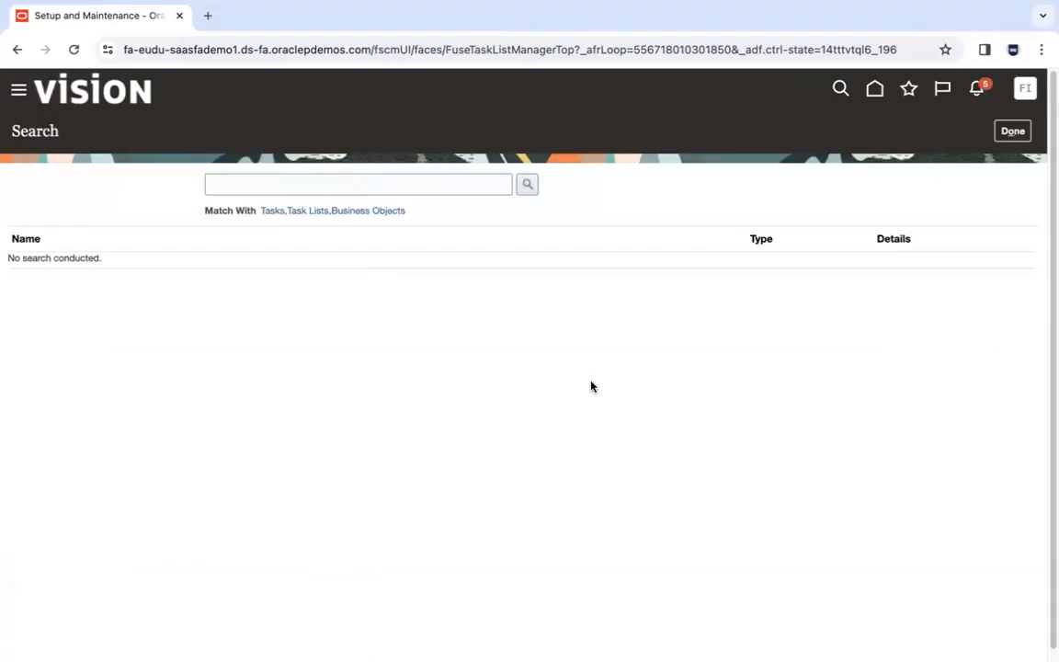
click(435, 183)
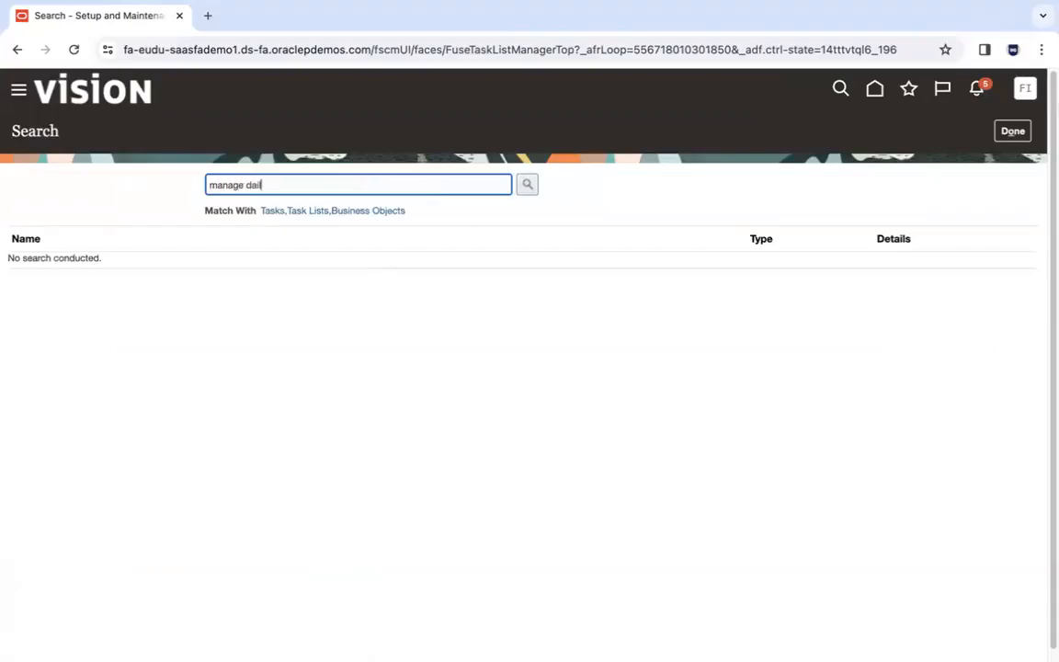
key(Return)
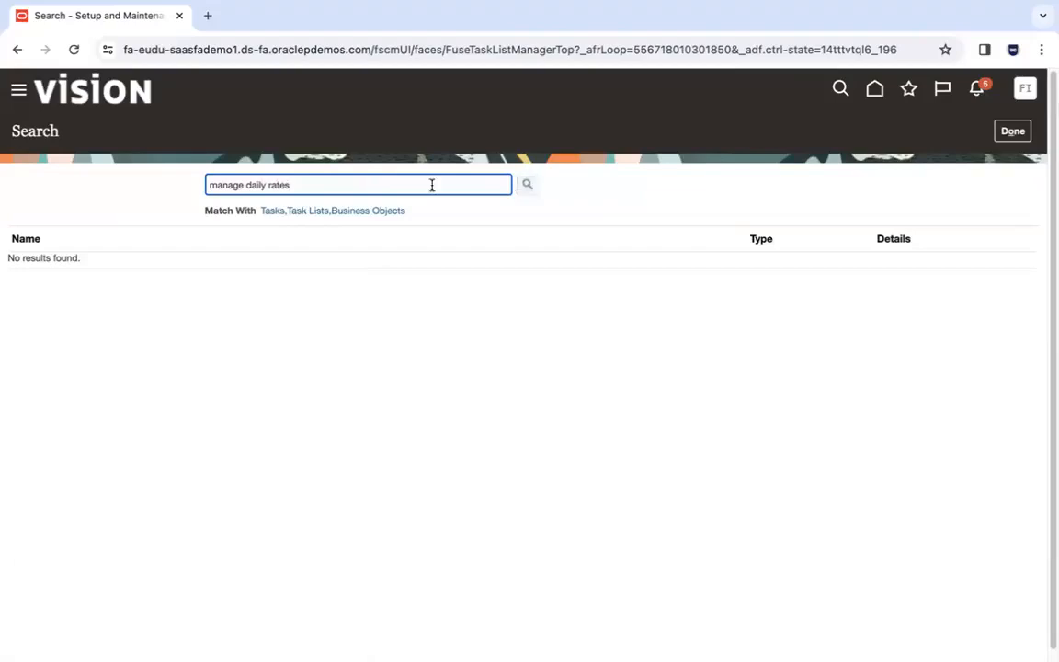
key(Return)
click(90, 266)
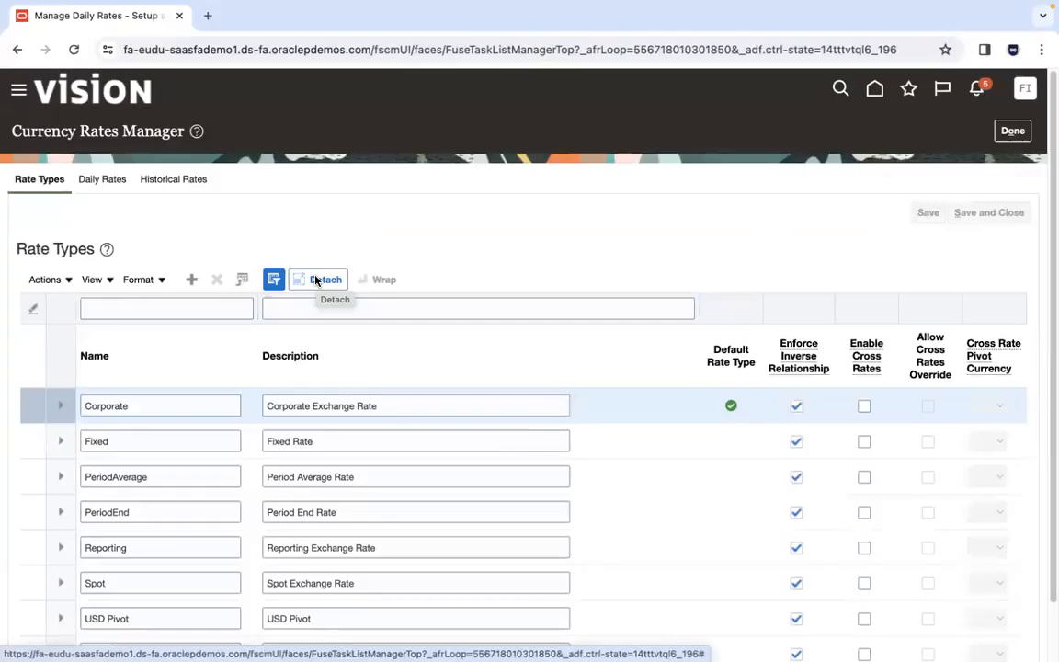
- Search Daily Rates for USD to INR, Corporate type, dated 1/12/24 to 1/13/24
click(98, 180)
click(257, 307)
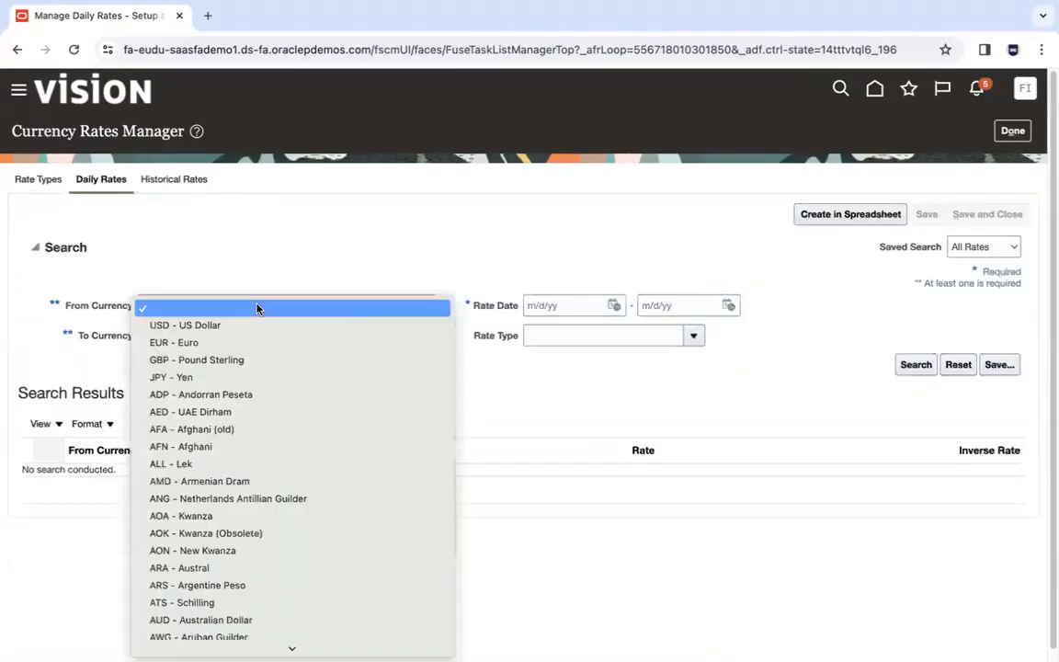
click(247, 328)
key(Tab)
text(inr)
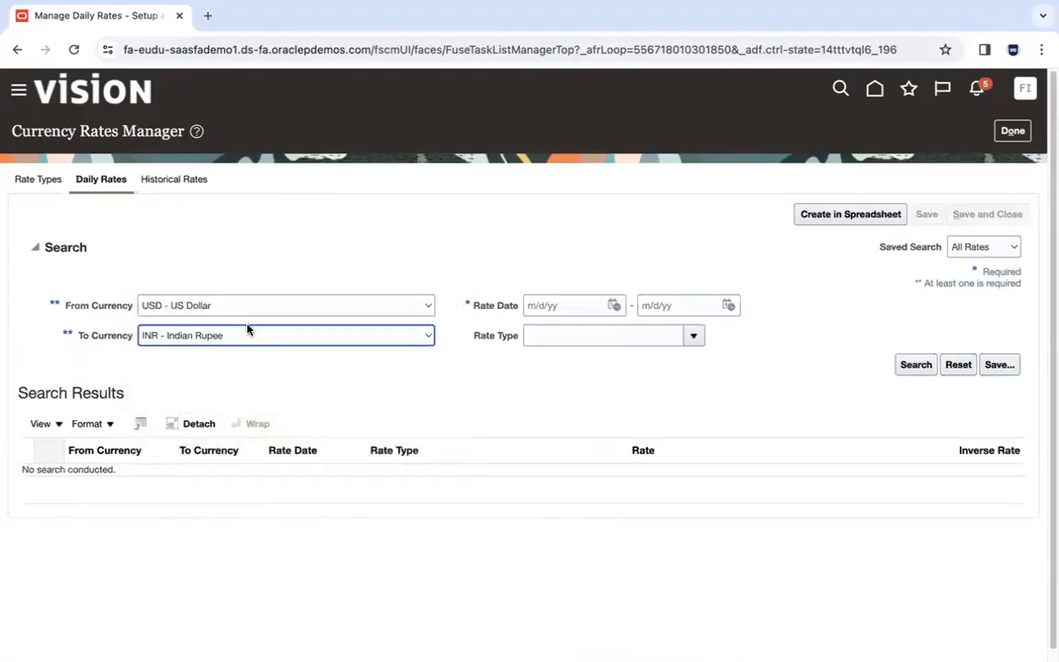
click(614, 305)
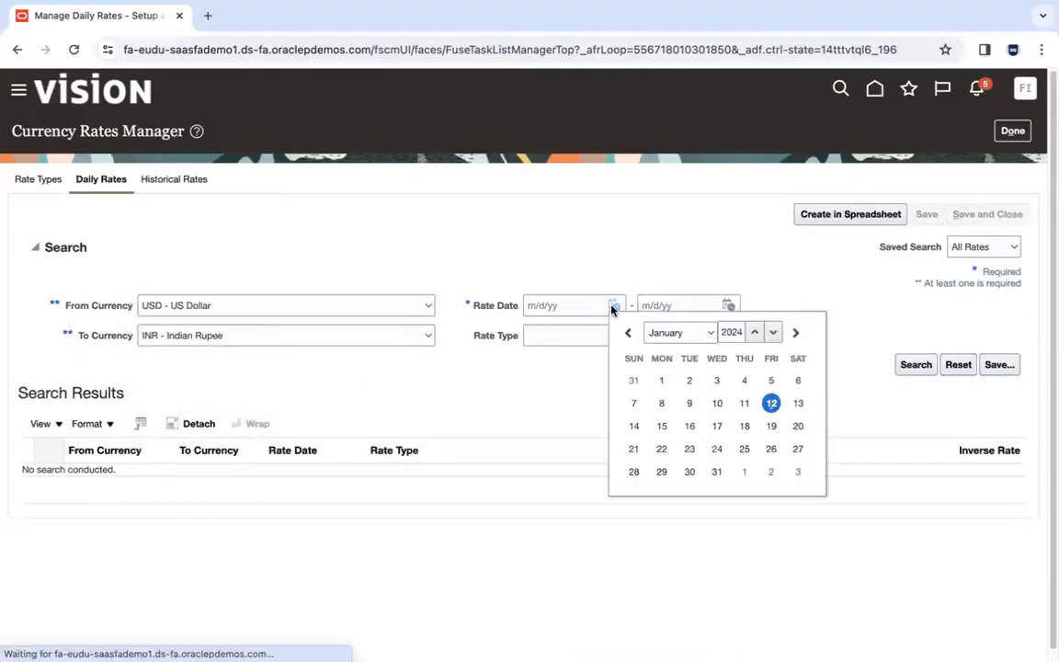
click(771, 404)
click(729, 306)
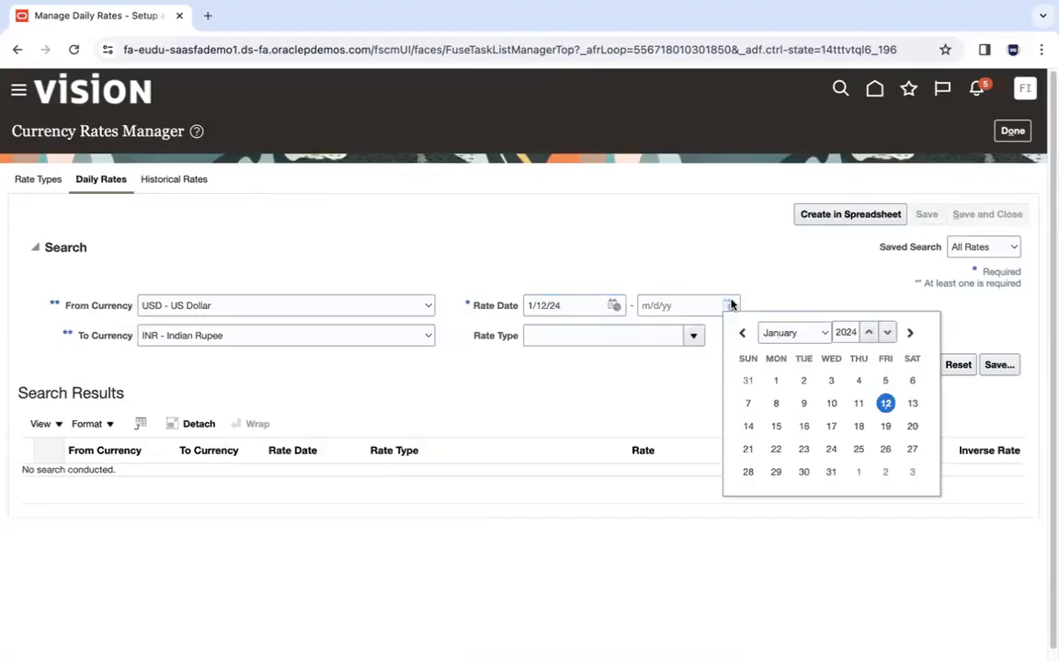
click(913, 405)
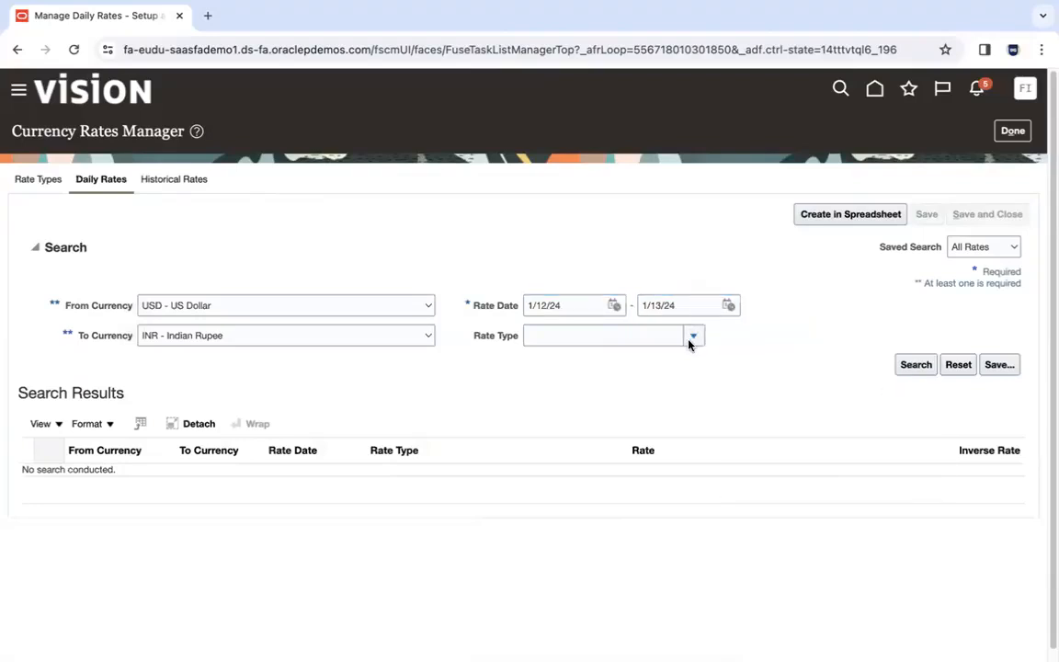
click(693, 335)
click(568, 364)
click(912, 367)
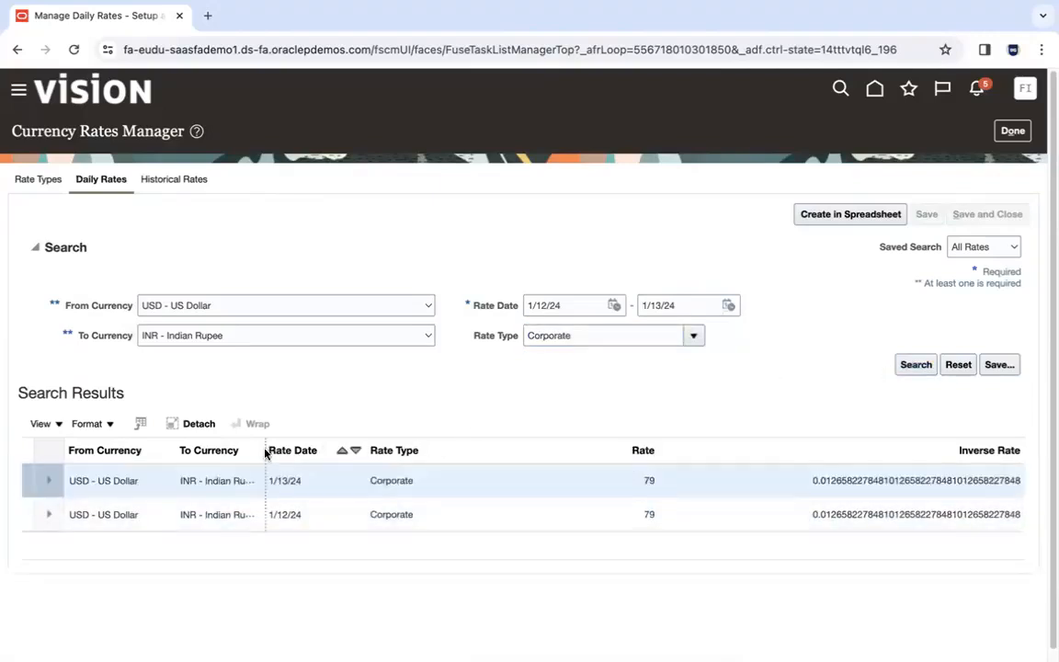
- Widen the To Currency column and compare with the INR rate 74.71 in the rates CSV
drag(265, 450, 322, 451)
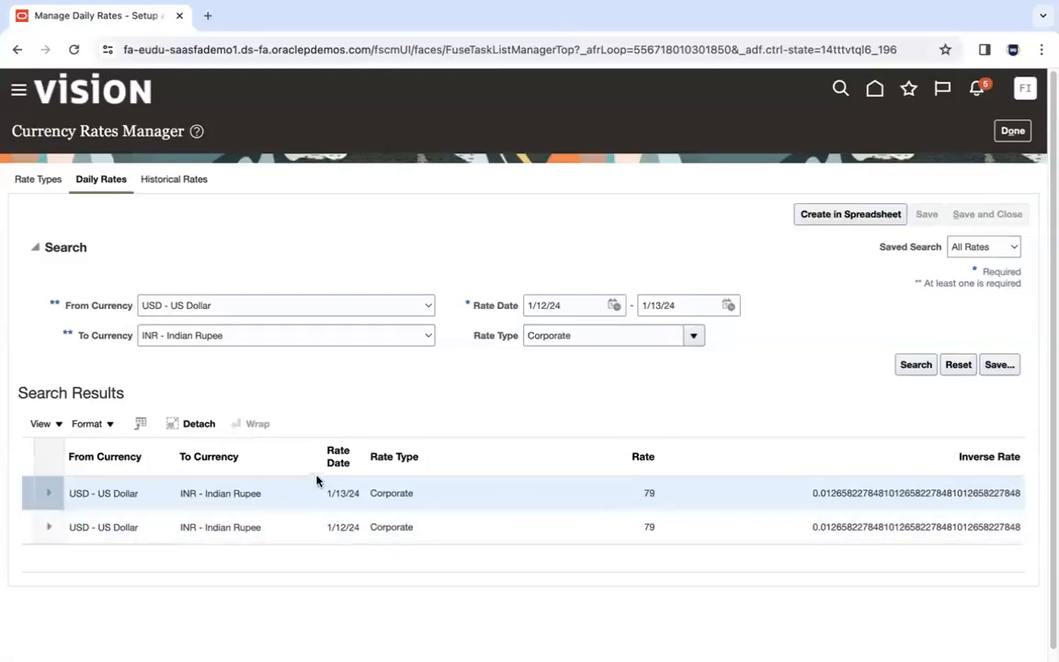
drag(324, 459, 294, 454)
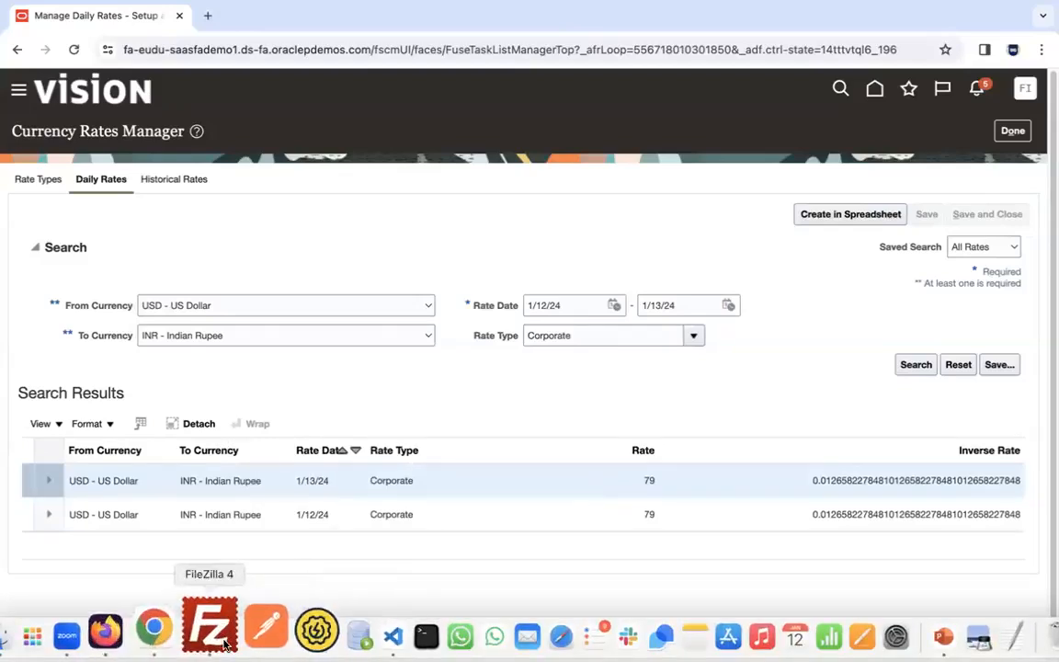
click(347, 639)
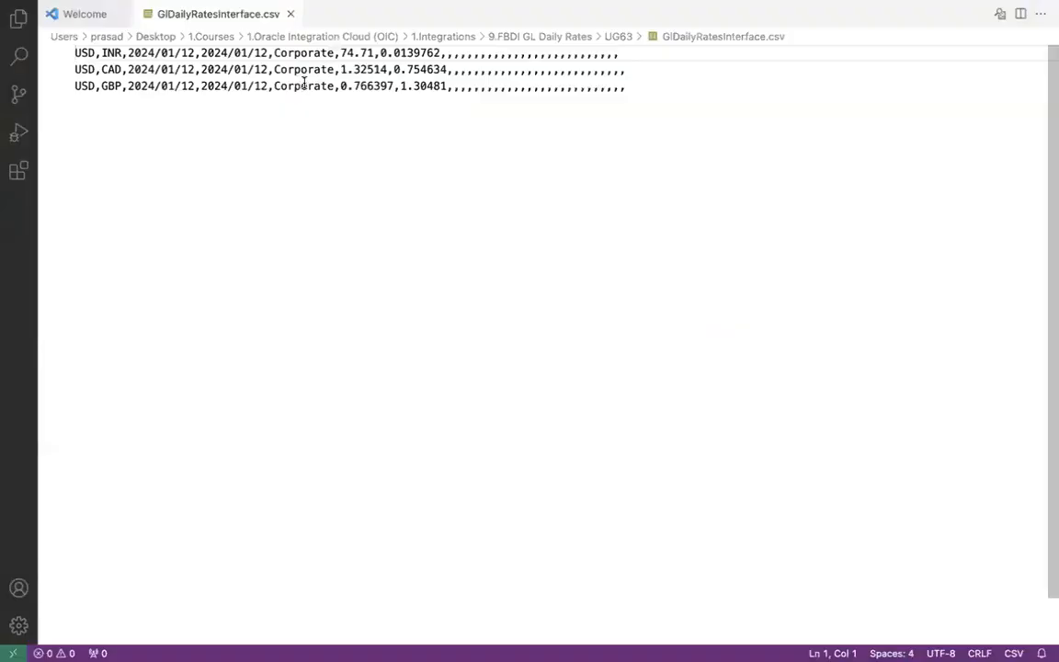
click(341, 52)
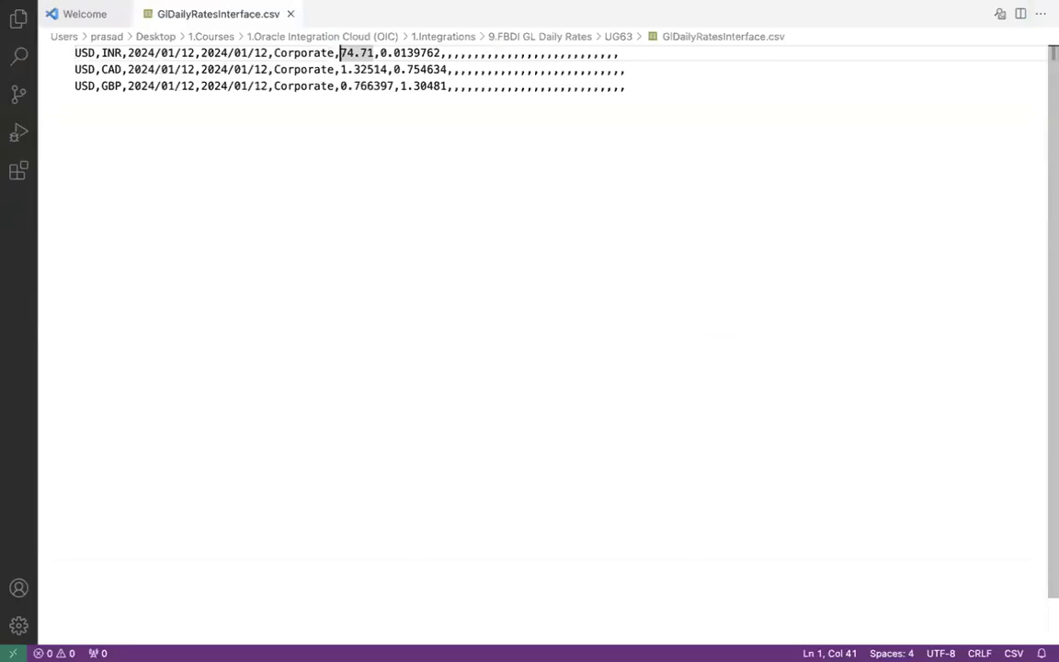
click(217, 618)
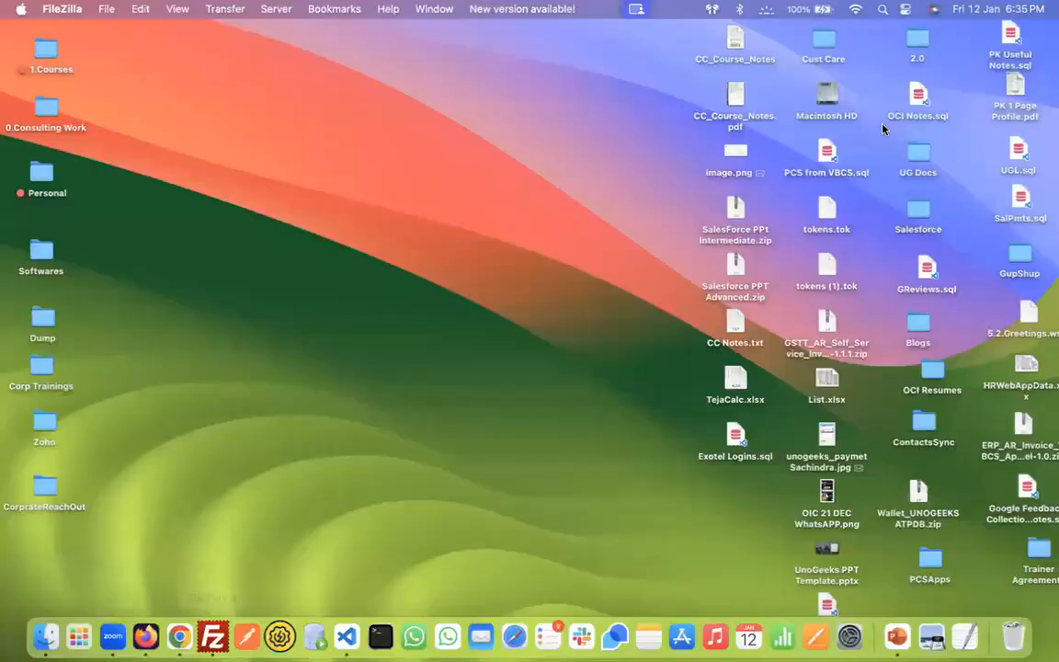
- Delete GlDailyRatesInterface_11Jan2024.zip from the remote input folder and confirm with Yes
click(213, 634)
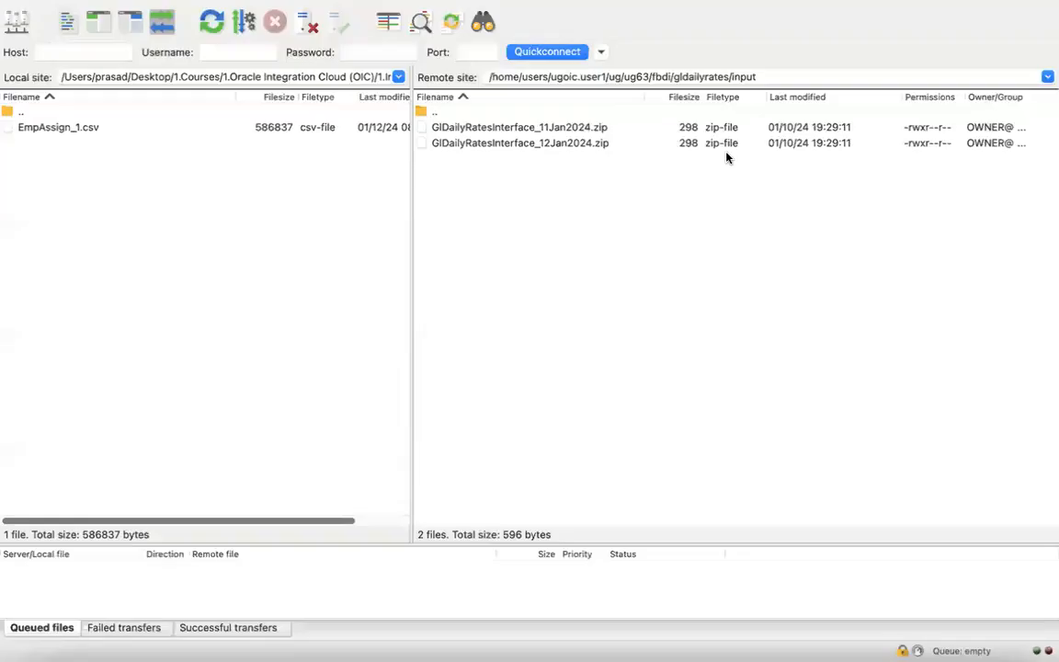
click(616, 129)
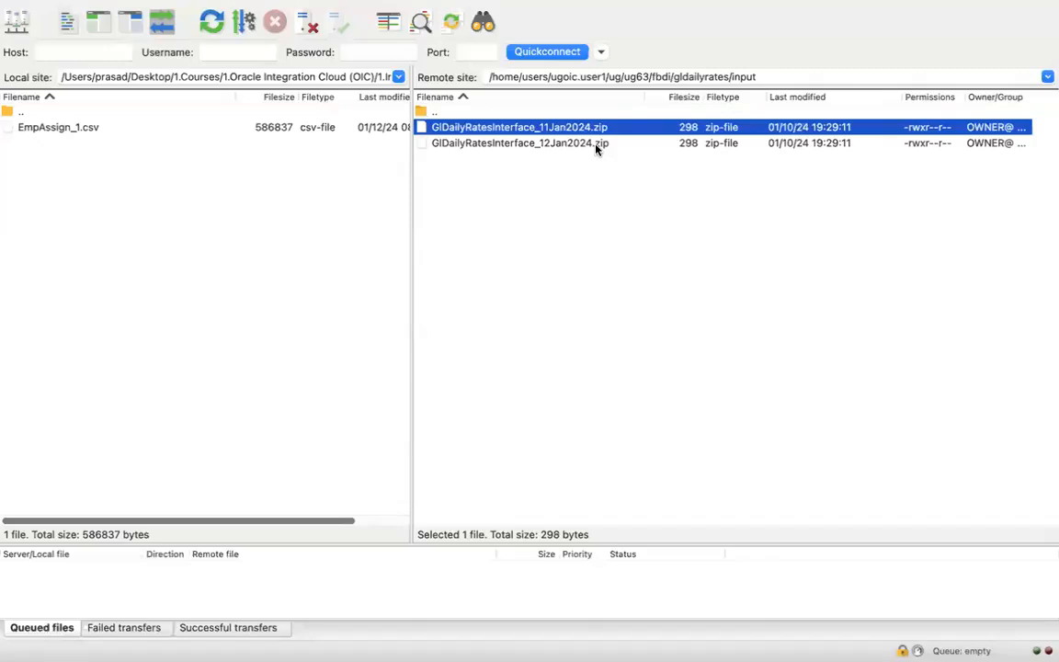
right_click(585, 130)
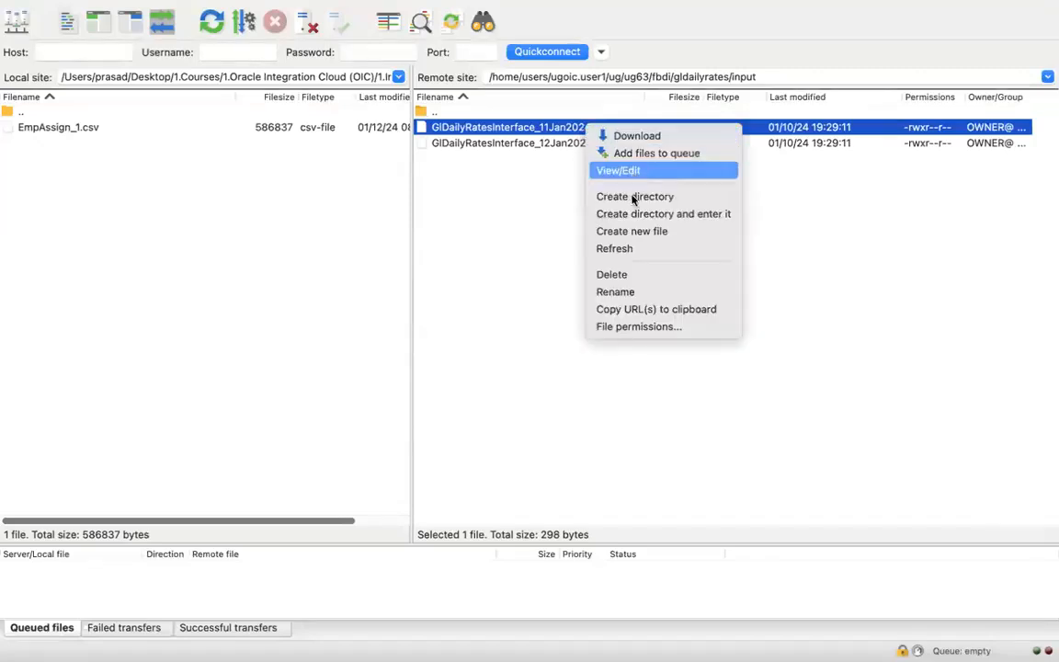
click(631, 275)
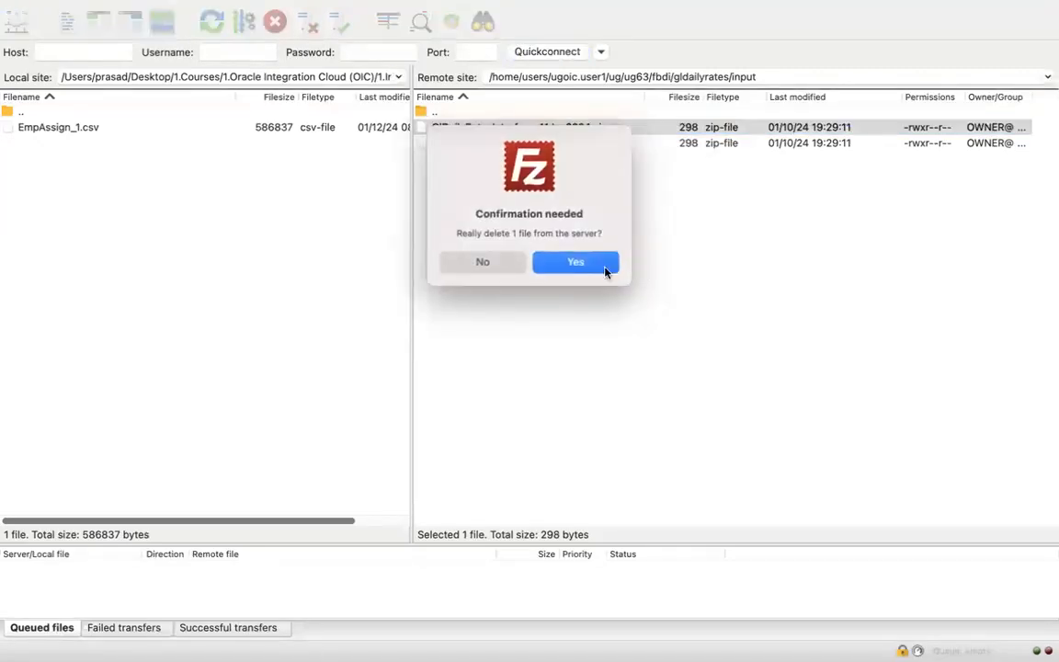
click(604, 269)
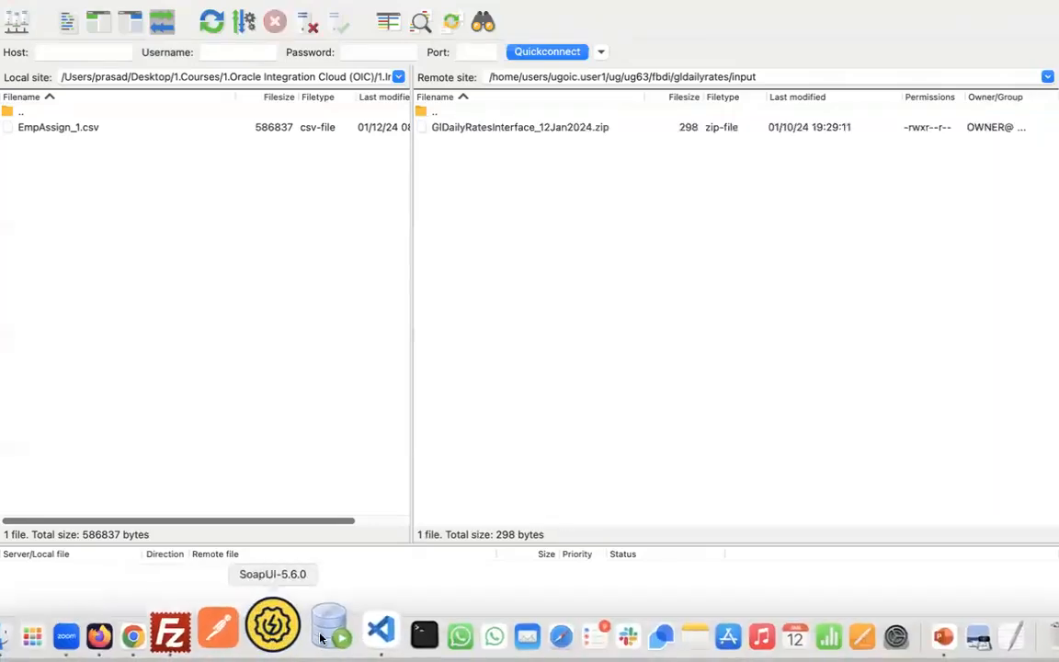
click(346, 632)
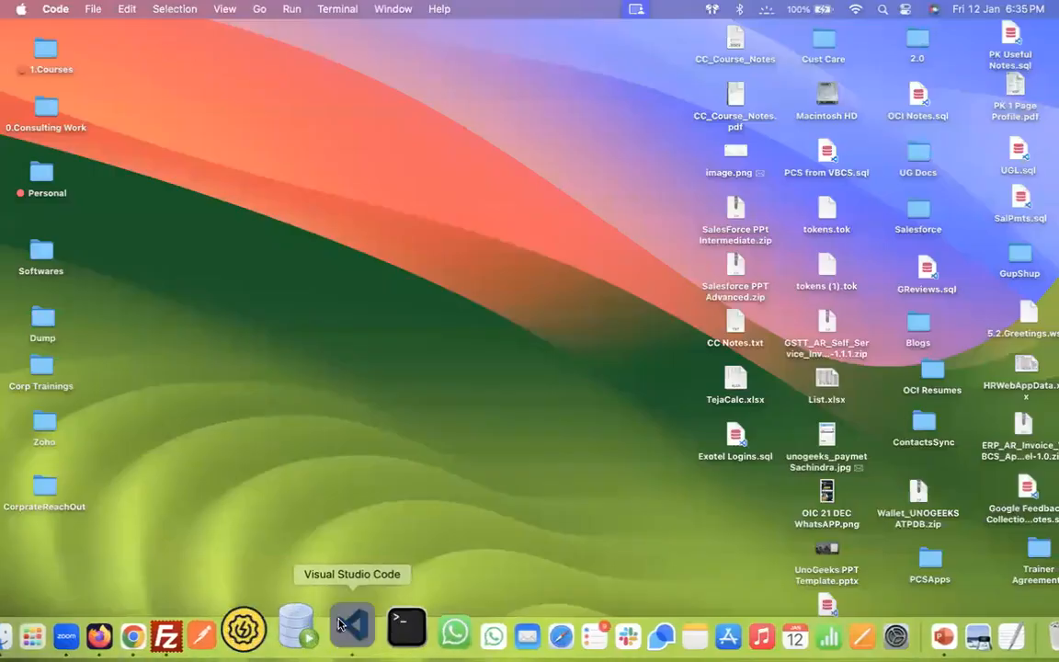
- Use Replace All in GlDailyRatesInterface.csv to turn every 2024/01/12 into 2024/01/13
click(345, 632)
click(127, 52)
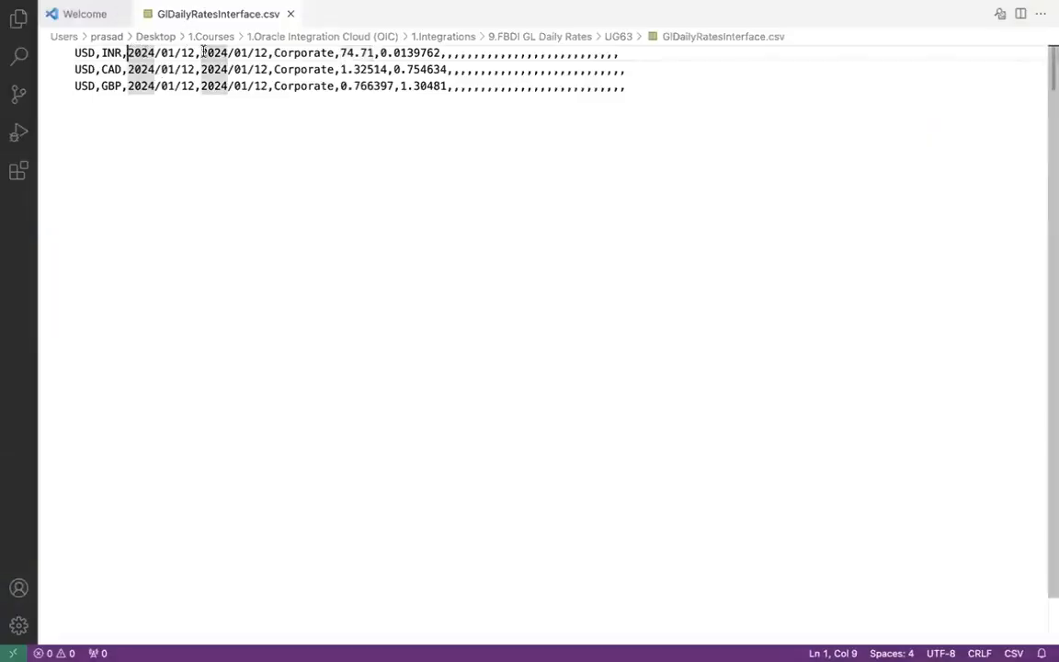
shift+click(194, 52)
key(super+c)
key(super+f)
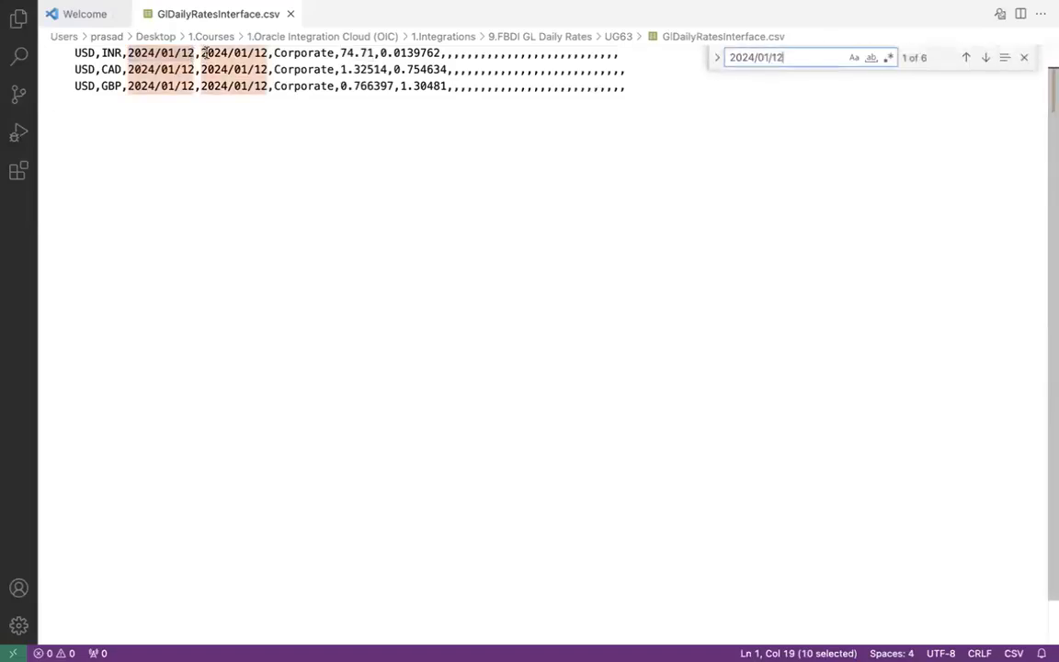
click(718, 57)
click(756, 86)
key(super+v)
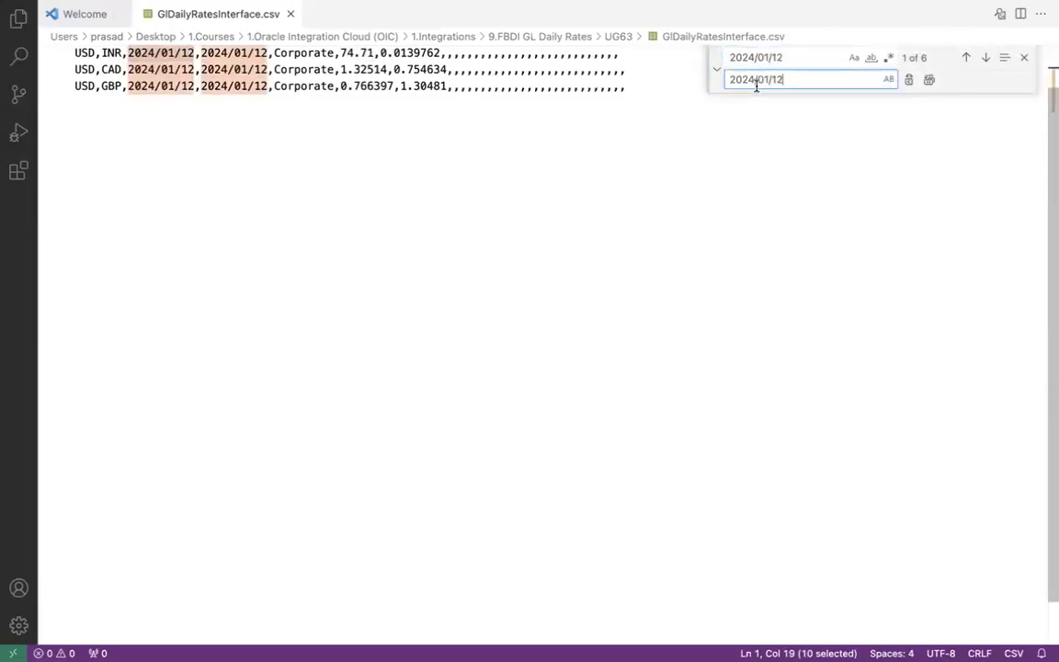
click(928, 80)
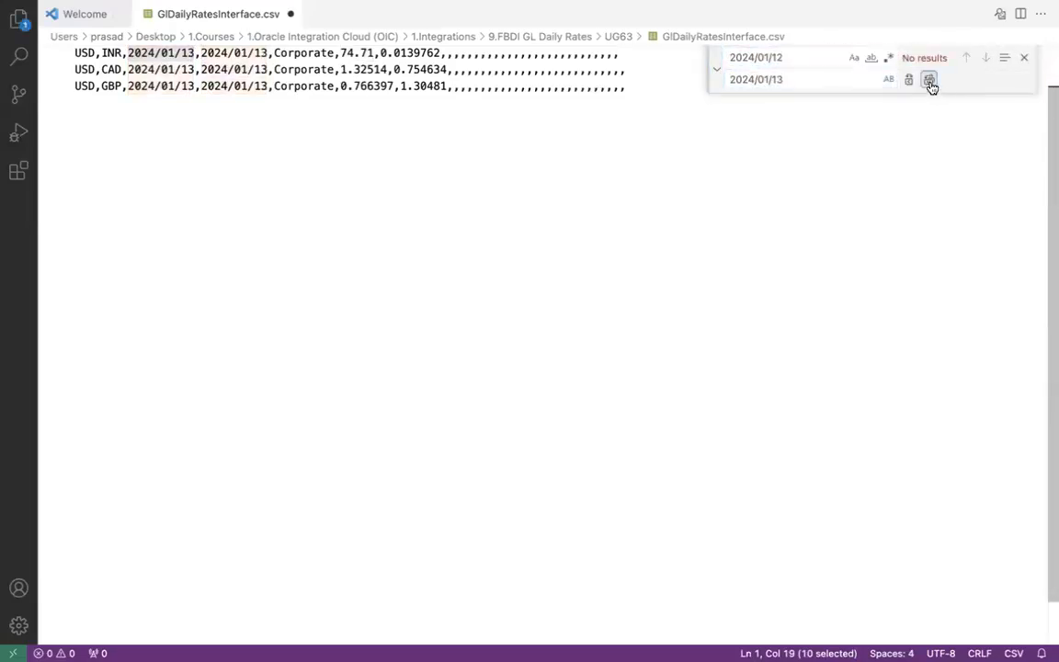
click(1024, 57)
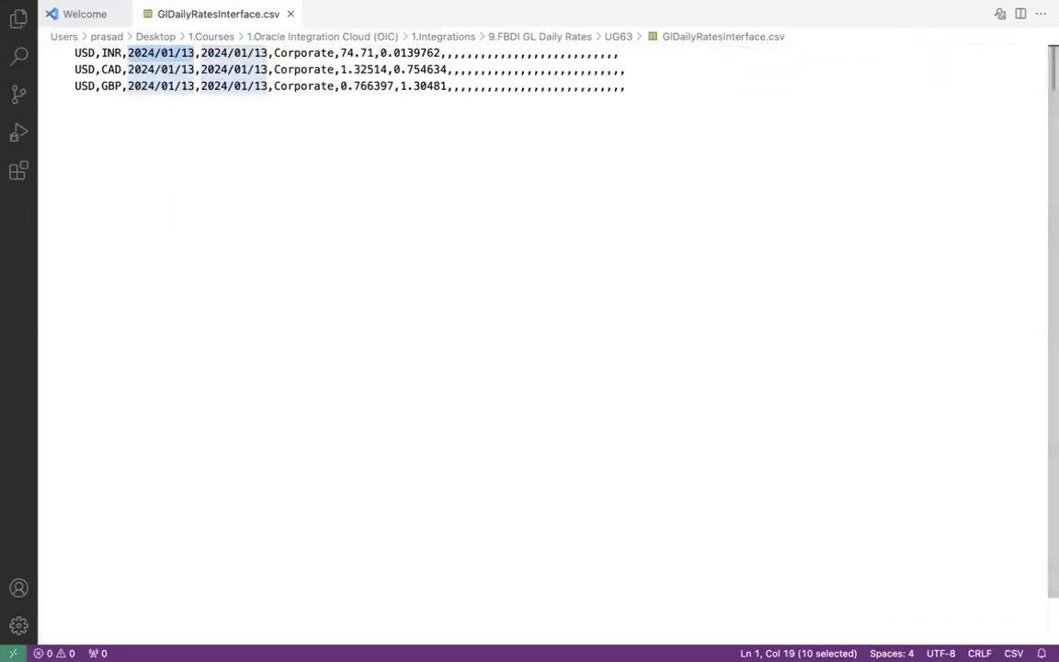
click(44, 629)
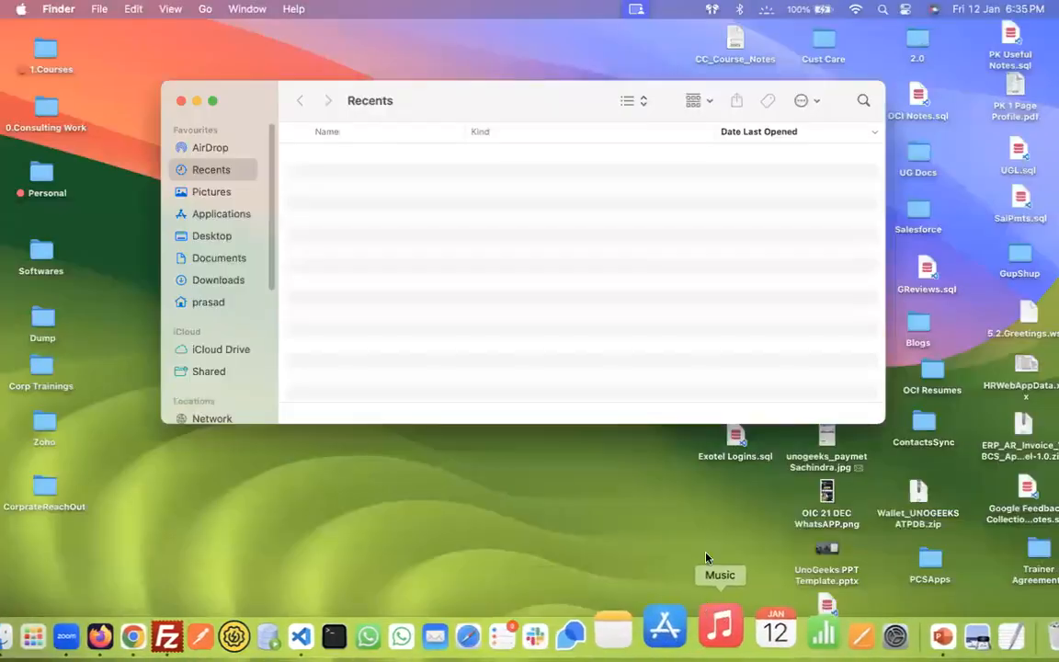
- Browse from the OIC tag to 9.FBDI GL Daily Rates > UG63 and open a Terminal there
click(212, 101)
click(55, 412)
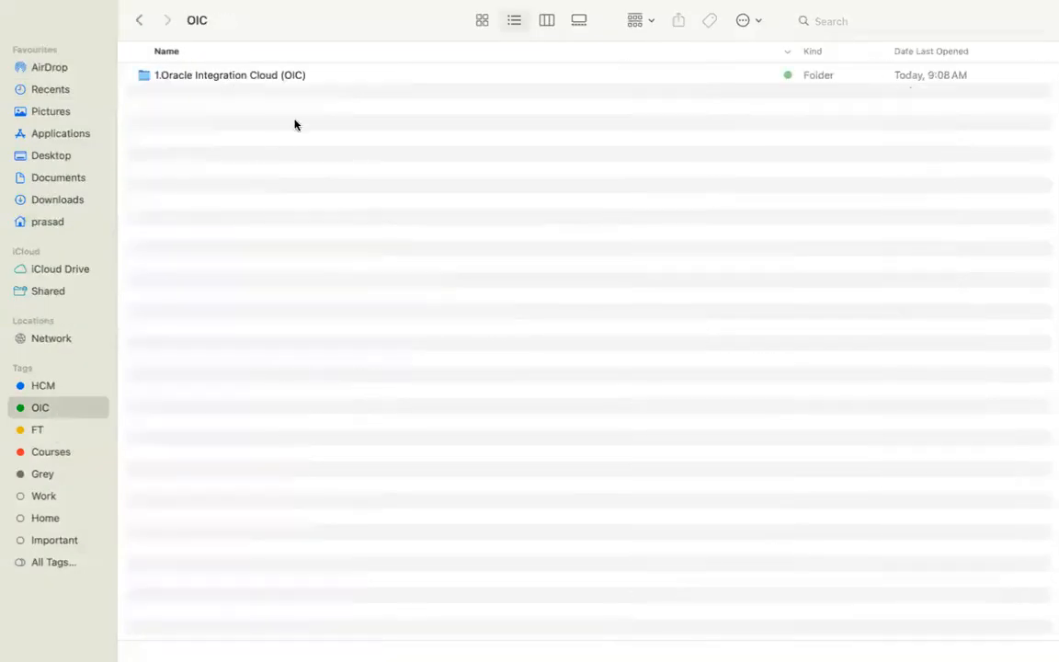
double_click(295, 75)
double_click(295, 75)
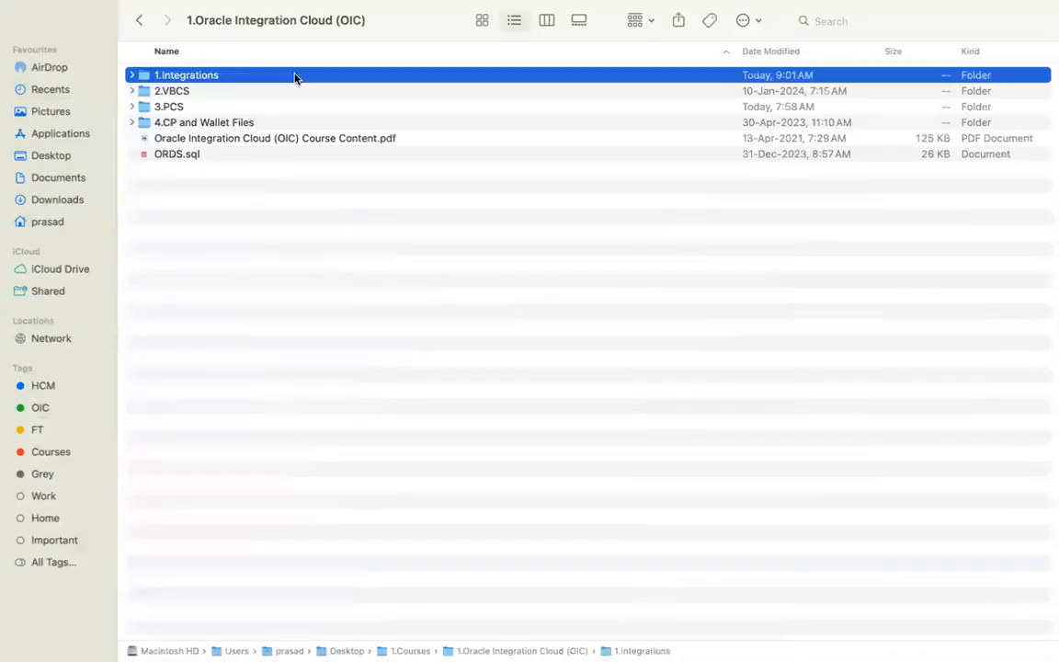
double_click(288, 216)
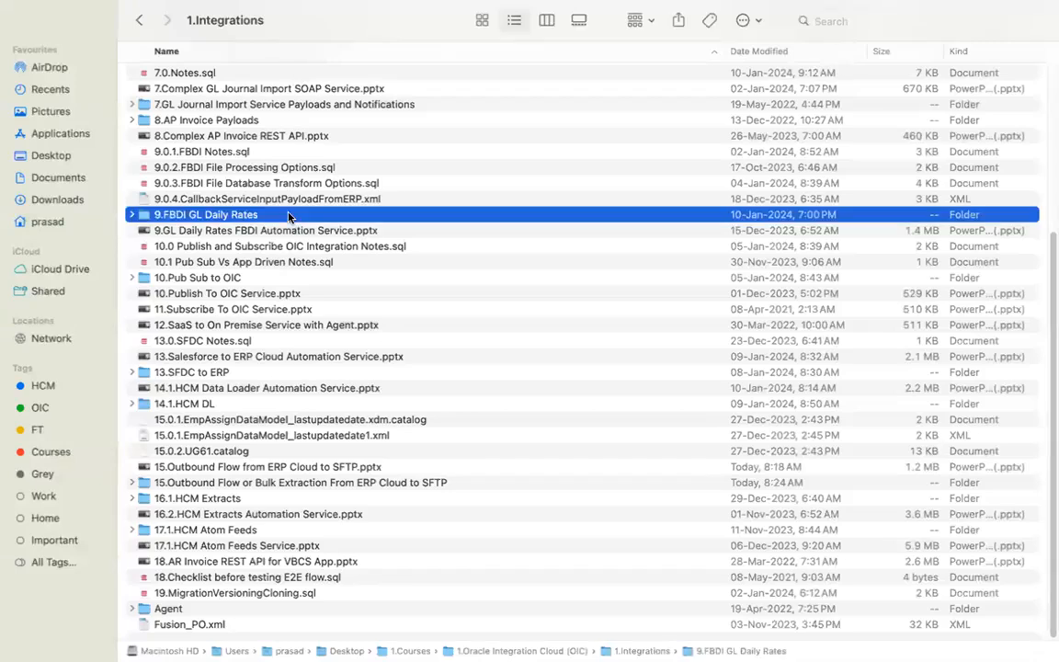
drag(1047, 325, 1048, 23)
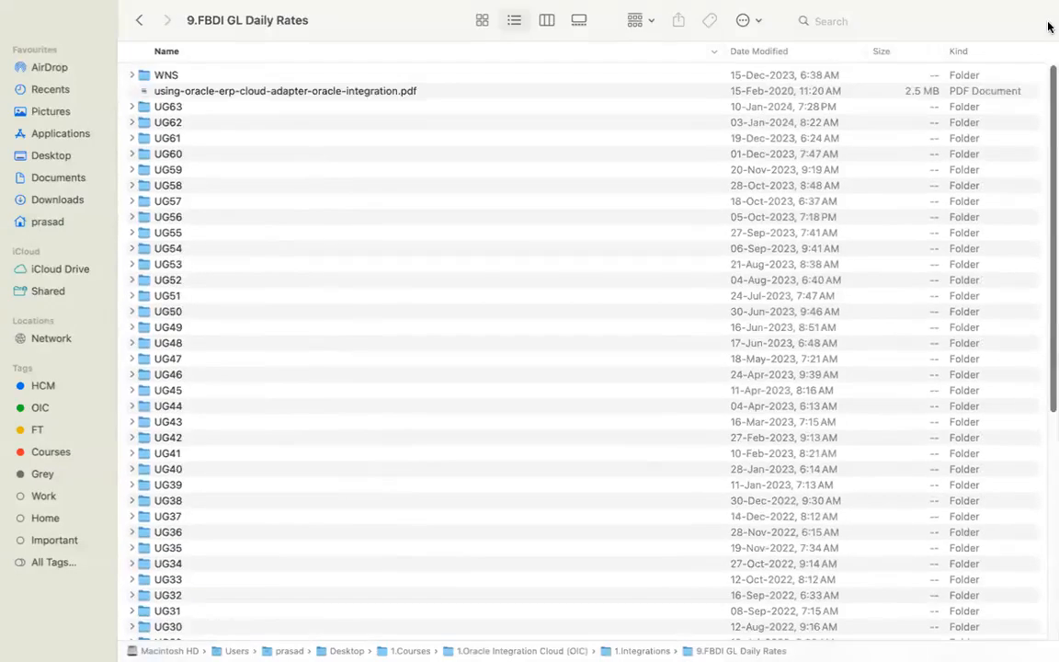
drag(720, 55, 553, 56)
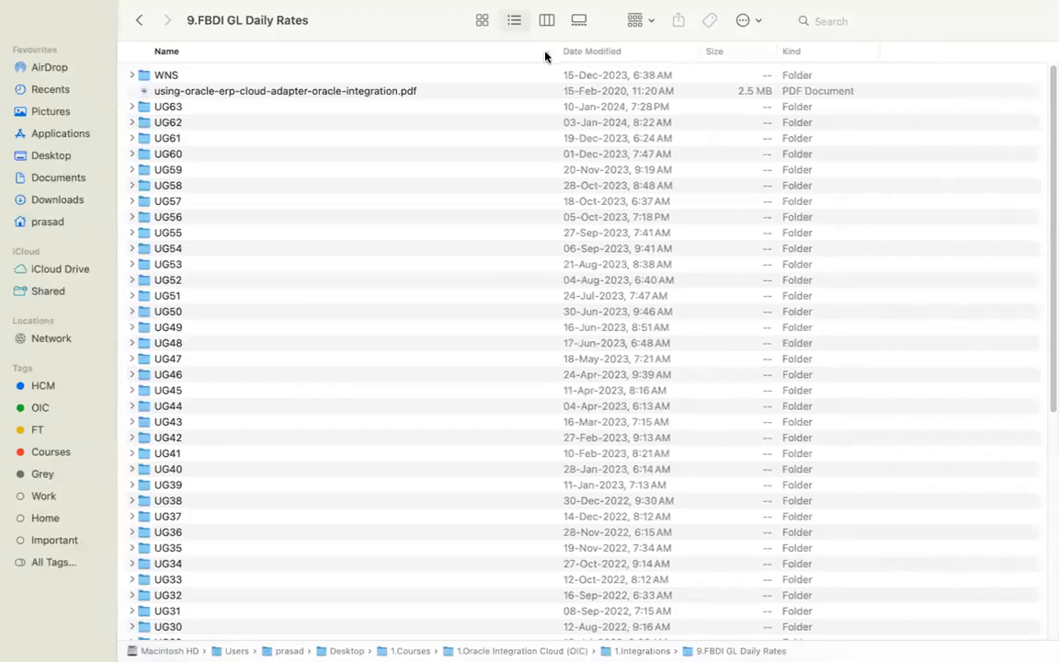
double_click(336, 107)
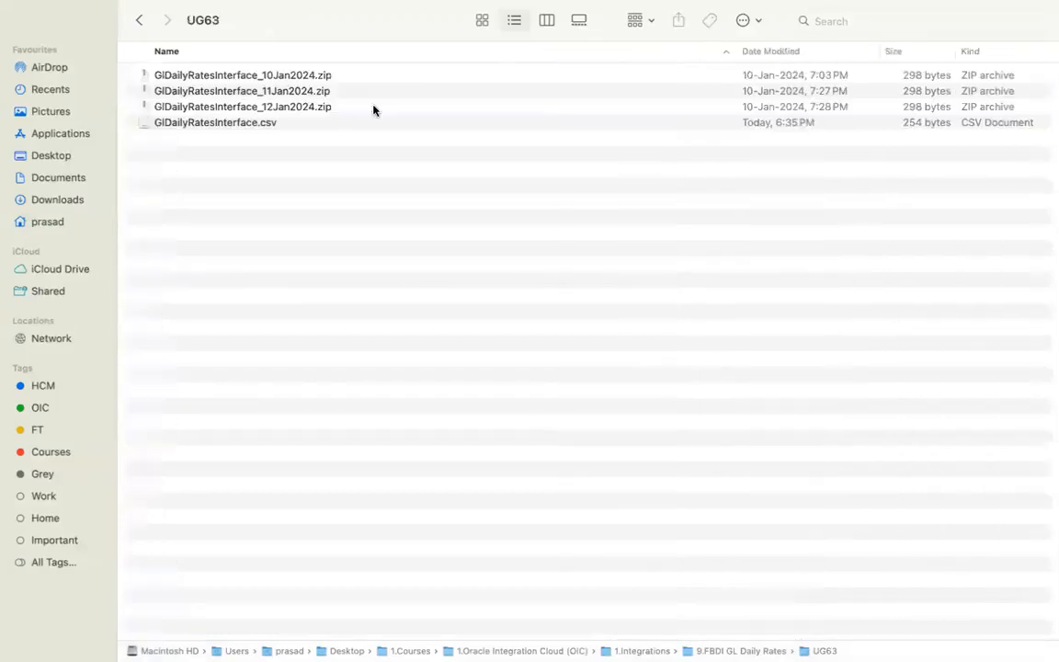
right_click(814, 651)
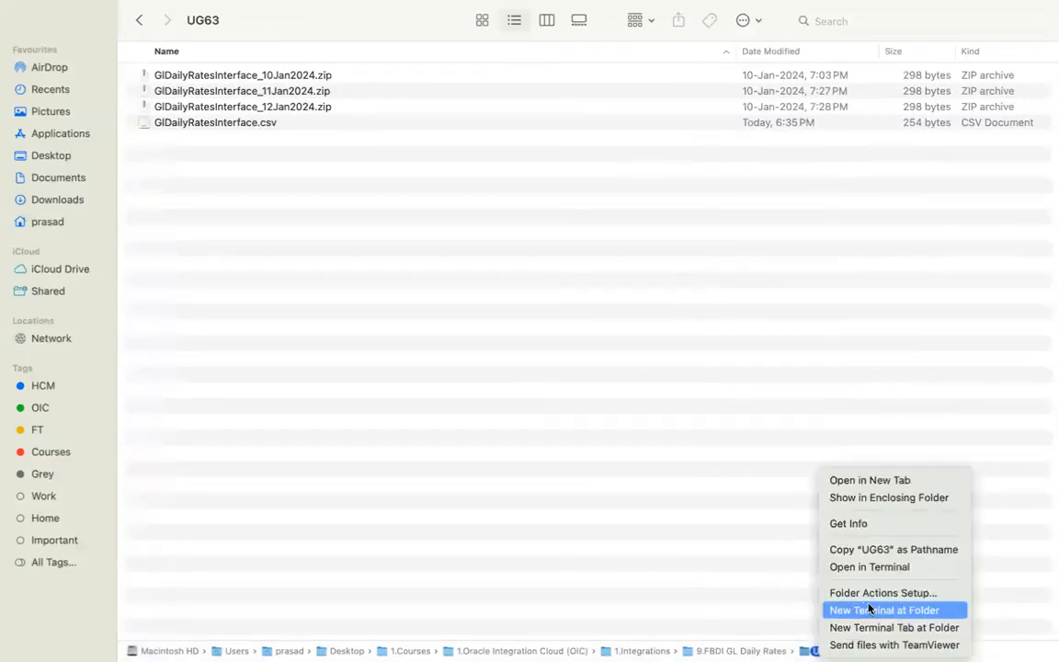
click(873, 611)
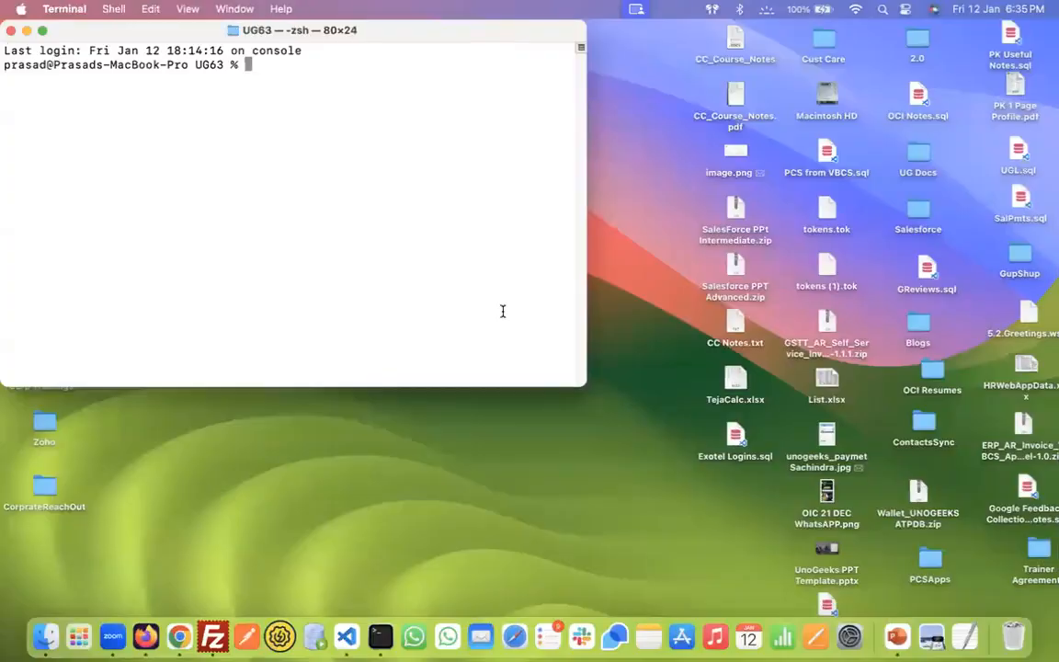
- Run zip -r GlDailyRatesInterface_13Jan2024.zip GlDailyRatesInterface.csv -x "*.DS_Store" in Terminal
double_click(208, 30)
text(zip -r GlDailyRatesInterface_12Jan2024.zip GlDailyRatesInterface.csv -x "*.DS_Store")
key(Return)
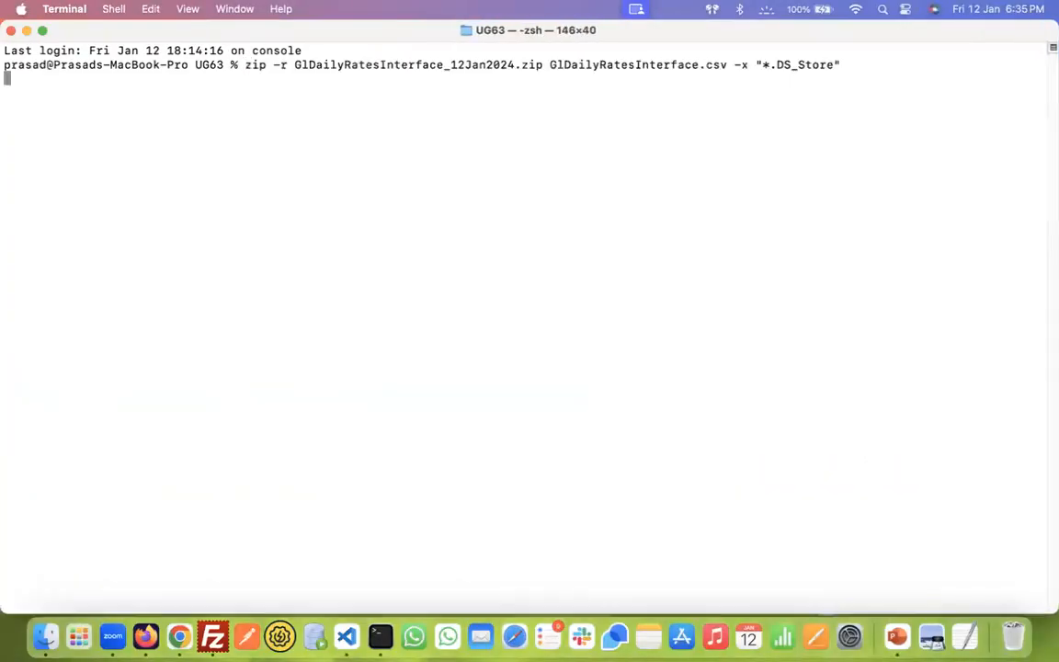
key(Left)
key(Left)
key(Left)
key(Left)
key(Left)
key(Left)
key(Left)
key(Left)
key(Left)
key(Left)
key(Left)
key(Left)
key(Left)
key(Left)
key(Left)
key(Left)
key(Left)
key(Left)
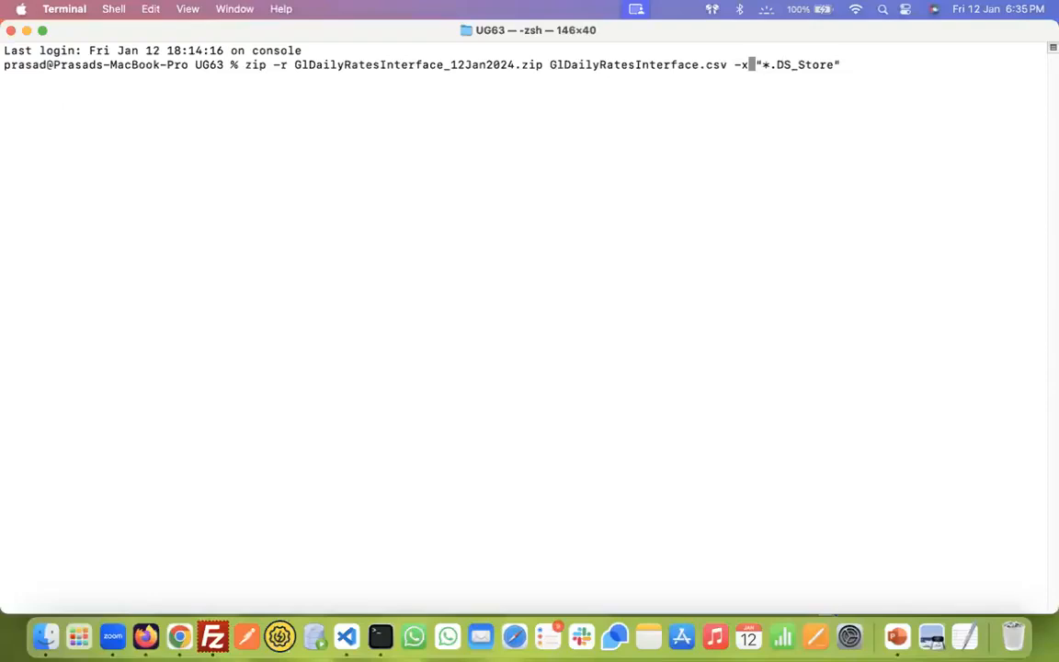
key(Left)
key(Left)
key(Left)
key(Left)
key(Left)
key(Left)
key(Left)
key(Left)
key(Left)
key(Left)
key(Left)
key(Left)
key(Left)
key(Left)
key(Left)
key(Left)
key(Left)
key(Left)
key(Left)
key(Left)
key(Left)
key(Left)
key(Left)
key(Left)
key(Left)
key(Left)
key(Left)
key(Left)
key(Left)
key(Left)
key(Left)
key(Return)
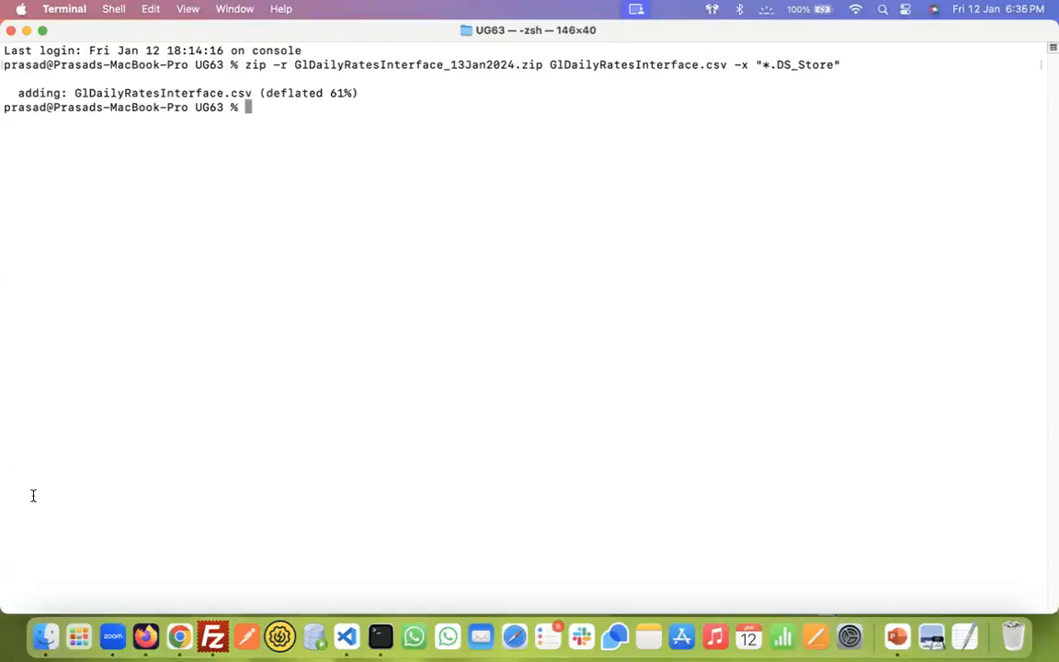
click(212, 634)
click(381, 81)
- Go to the local 9.FBDI GL Daily Rates/UG63 folder and upload GlDailyRatesInterface_13Jan2024.zip to the remote input folder
click(212, 78)
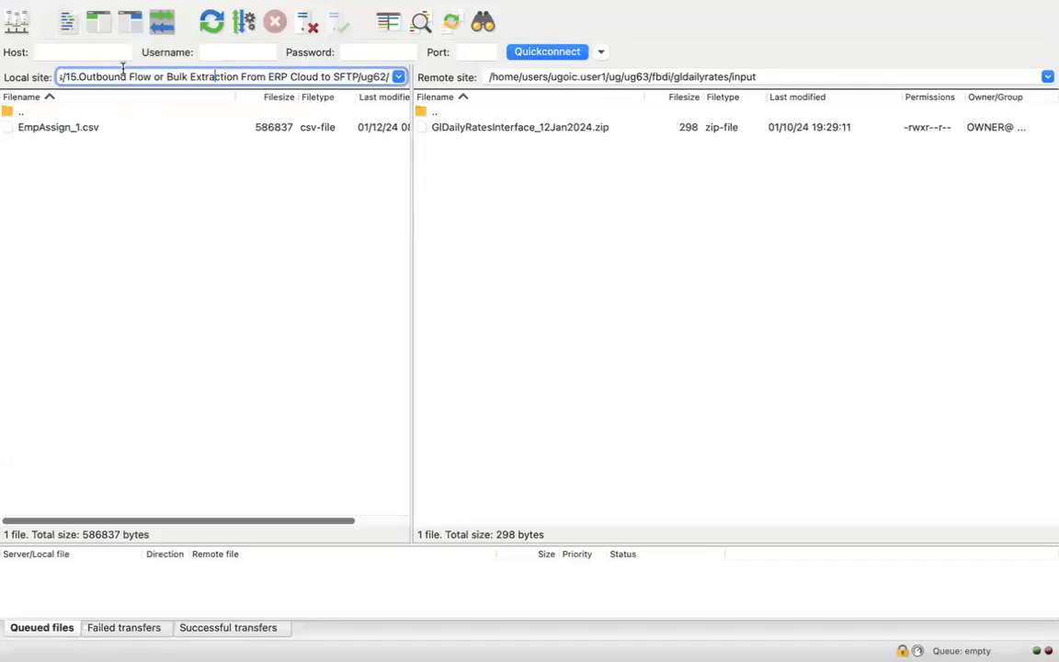
drag(64, 75, 349, 375)
key(BackSpace)
key(Return)
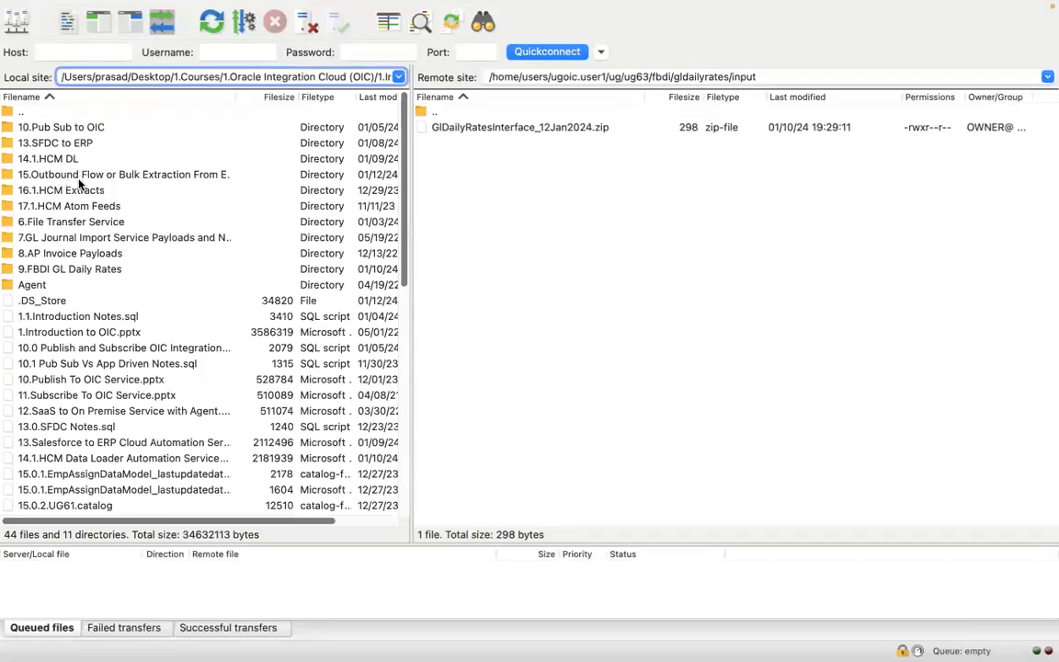
double_click(88, 268)
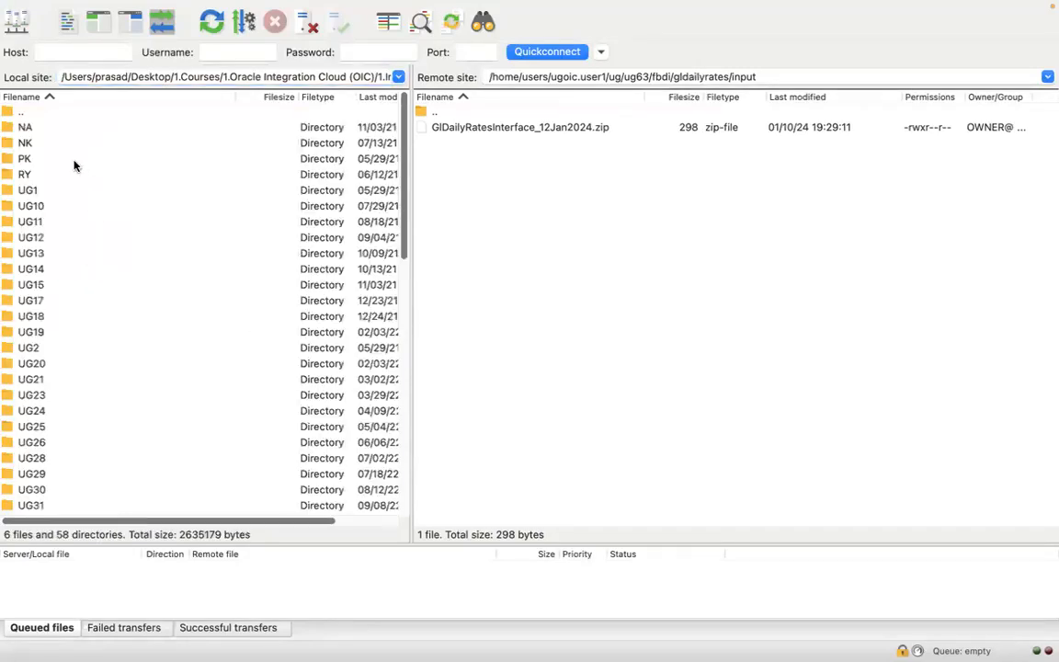
click(110, 98)
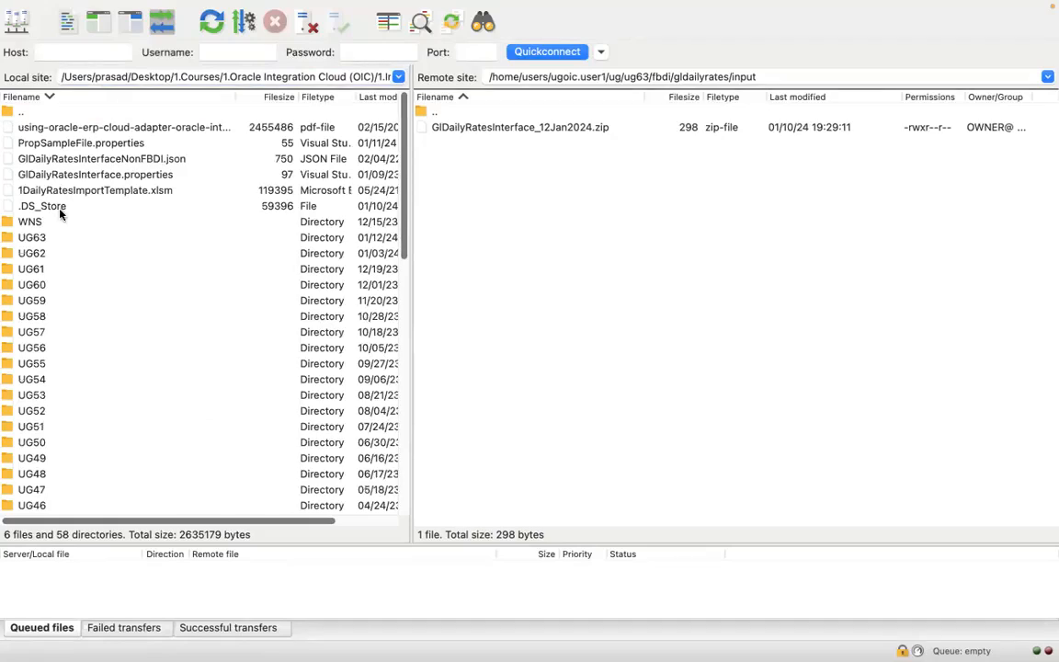
double_click(46, 241)
click(142, 129)
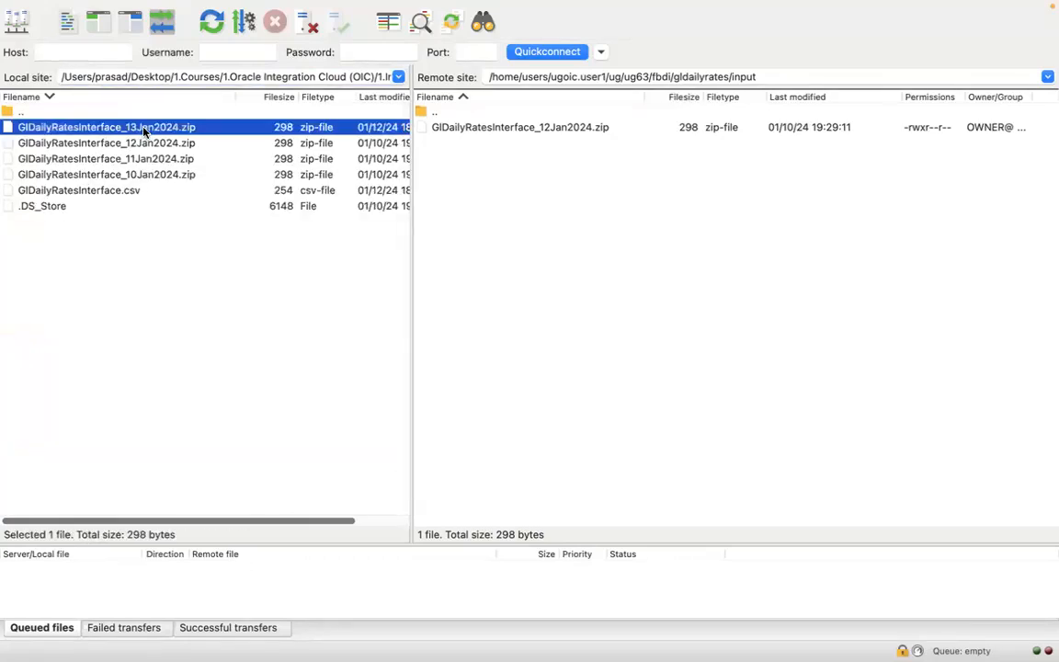
drag(143, 129, 535, 154)
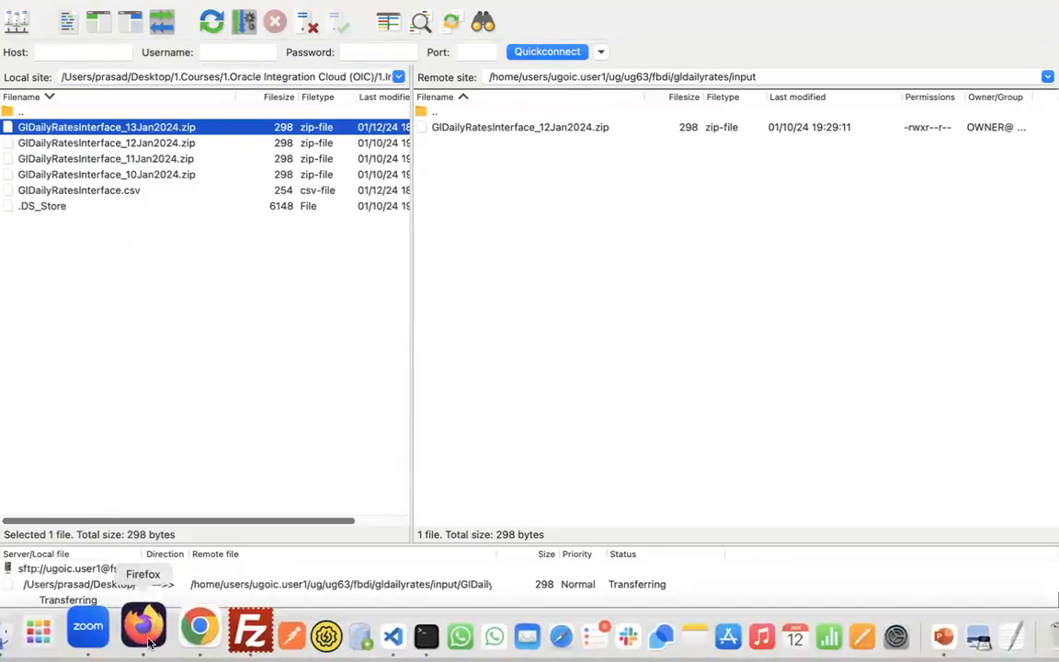
- Return to the UG63 project overview in Oracle Integration in Firefox
click(145, 635)
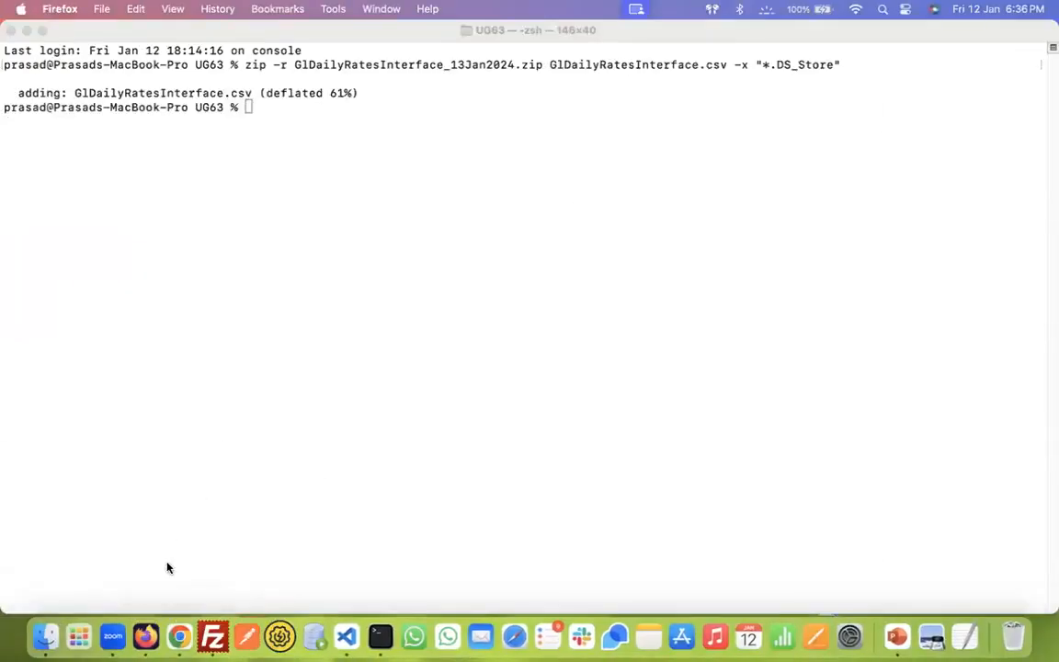
click(146, 634)
click(18, 116)
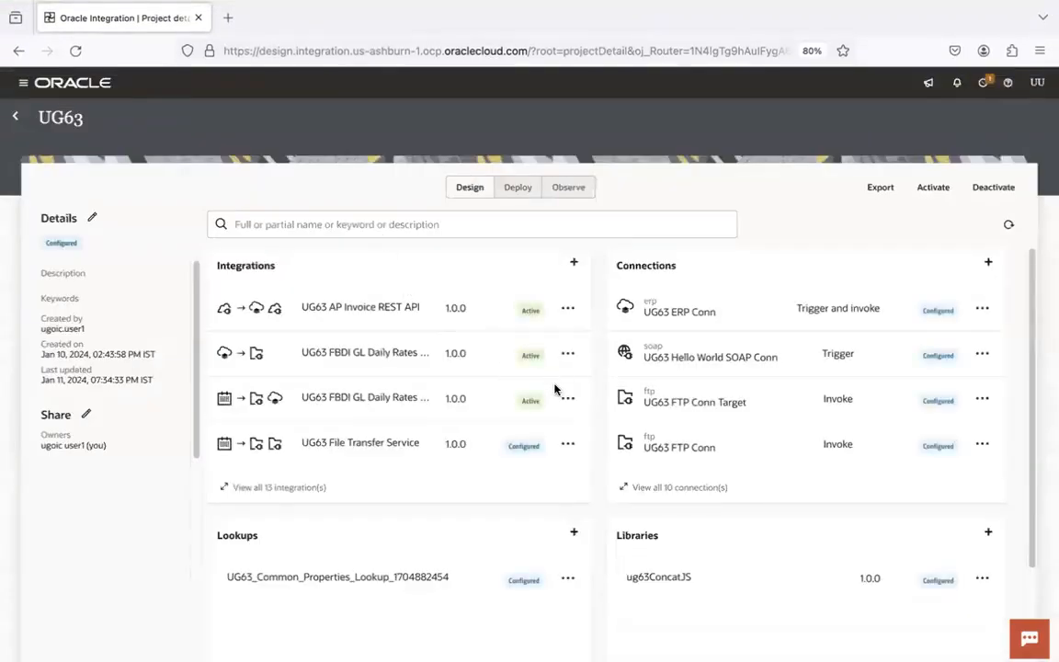
- List all 13 UG63 integrations, then check the remote input folder in FileZilla for the uploaded zips
click(281, 489)
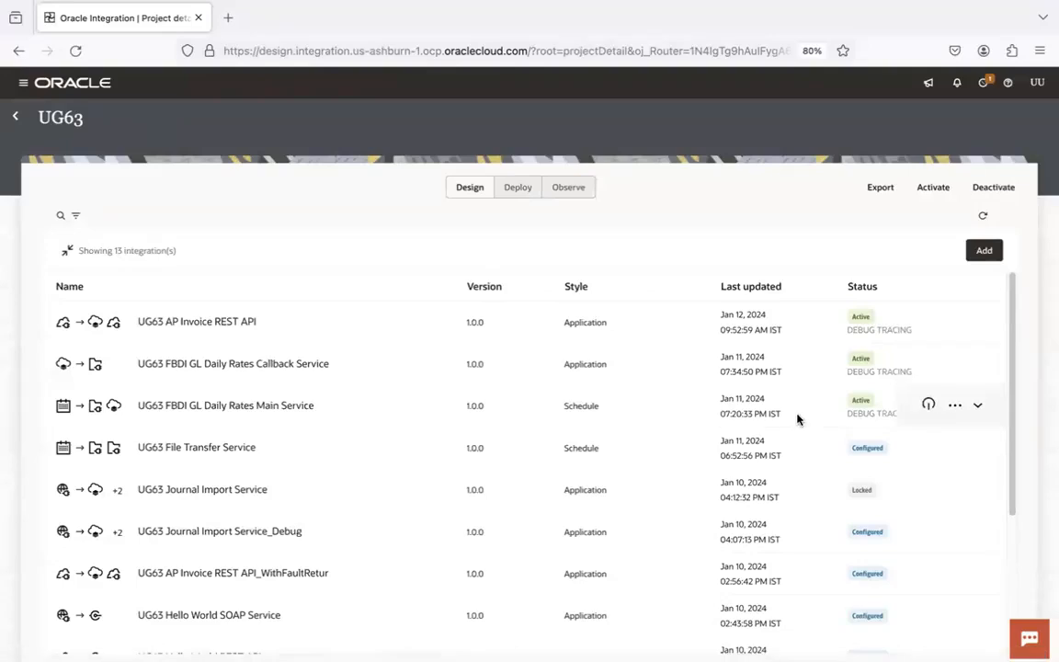
key(super+Tab)
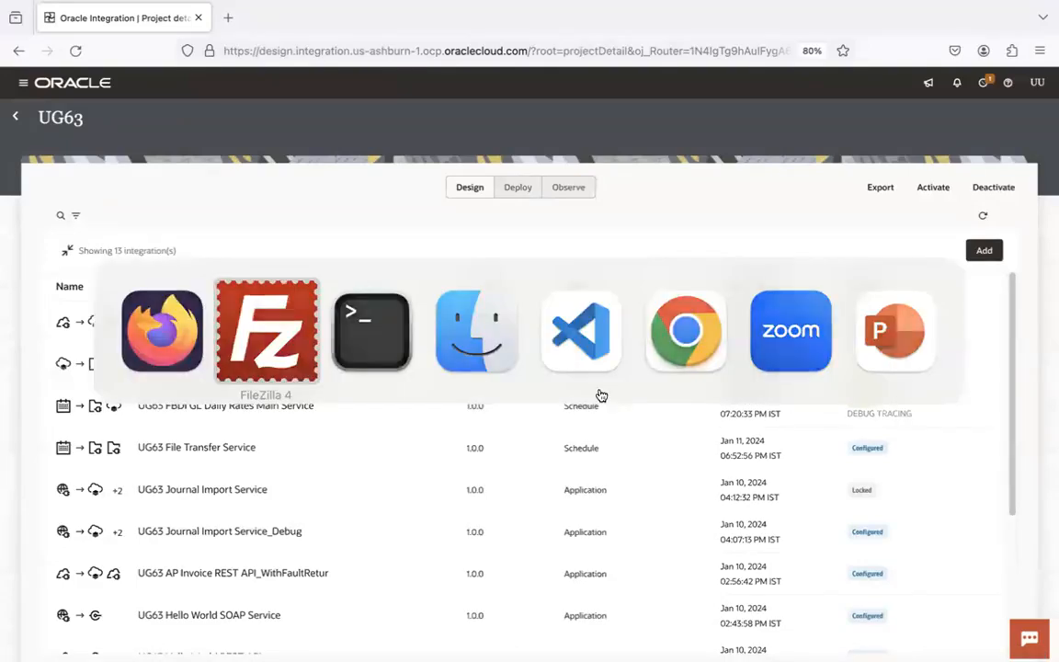
click(564, 214)
click(603, 127)
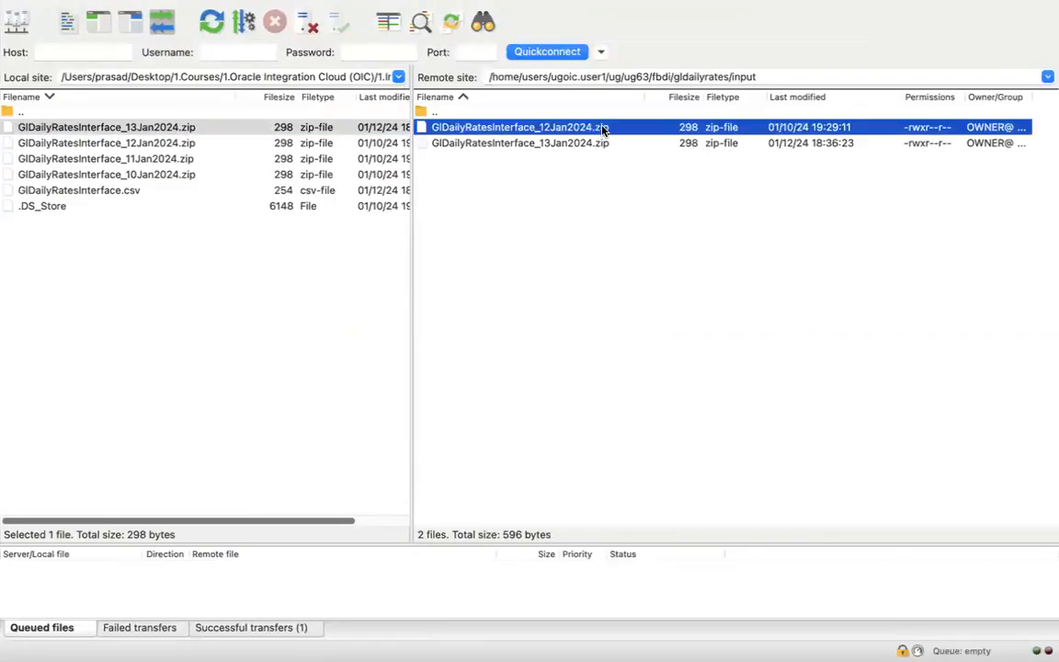
key(super+Tab)
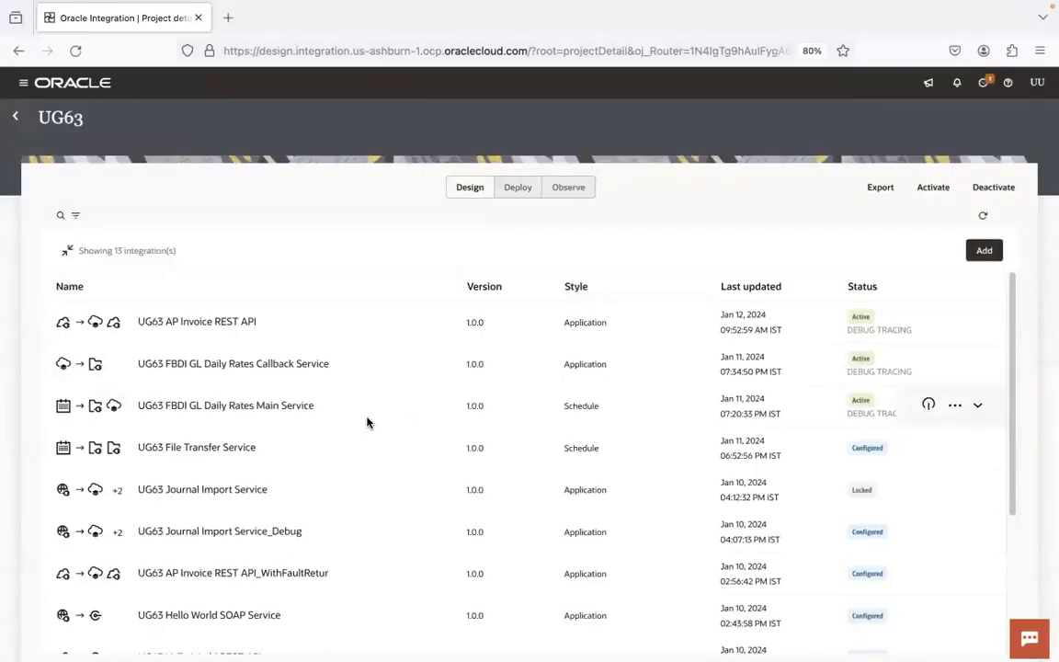
key(super+Tab)
key(super+Tab)
key(super+Tab)
key(super+Tab)
key(super+Tab)
key(super+Tab)
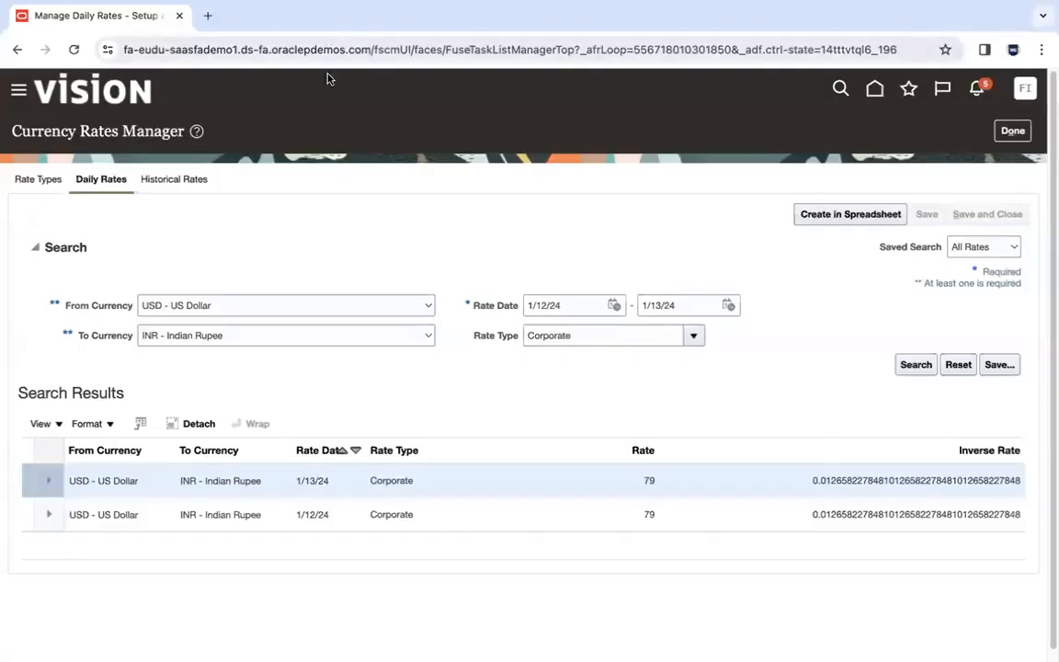
- Open the Oracle Fusion home in a new tab and go to Tools > Scheduled Processes
click(209, 16)
text(eudu)
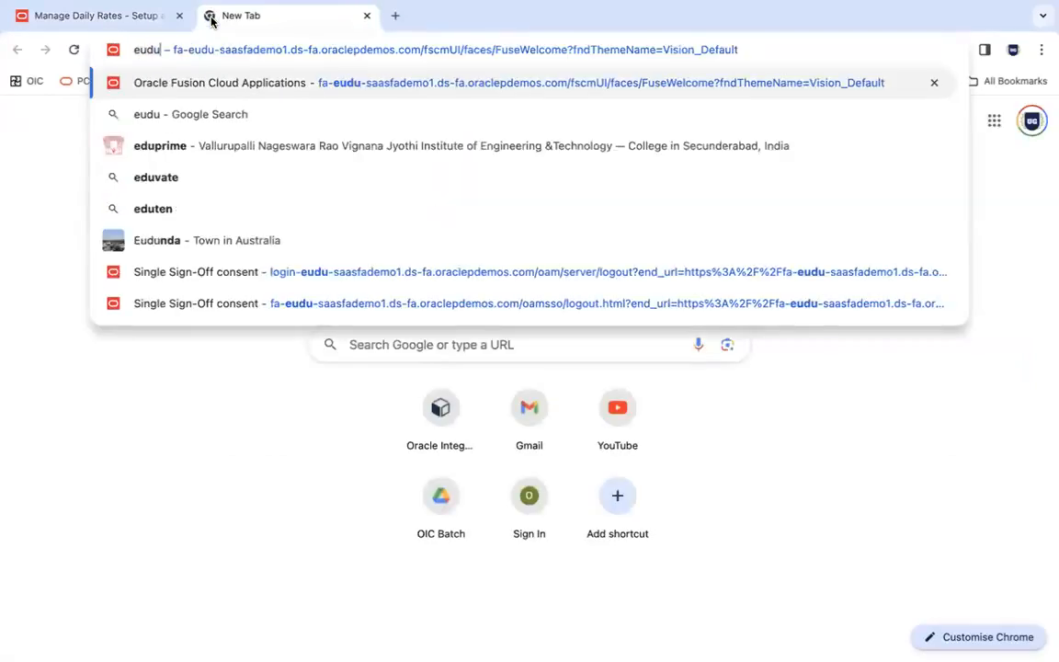
key(Return)
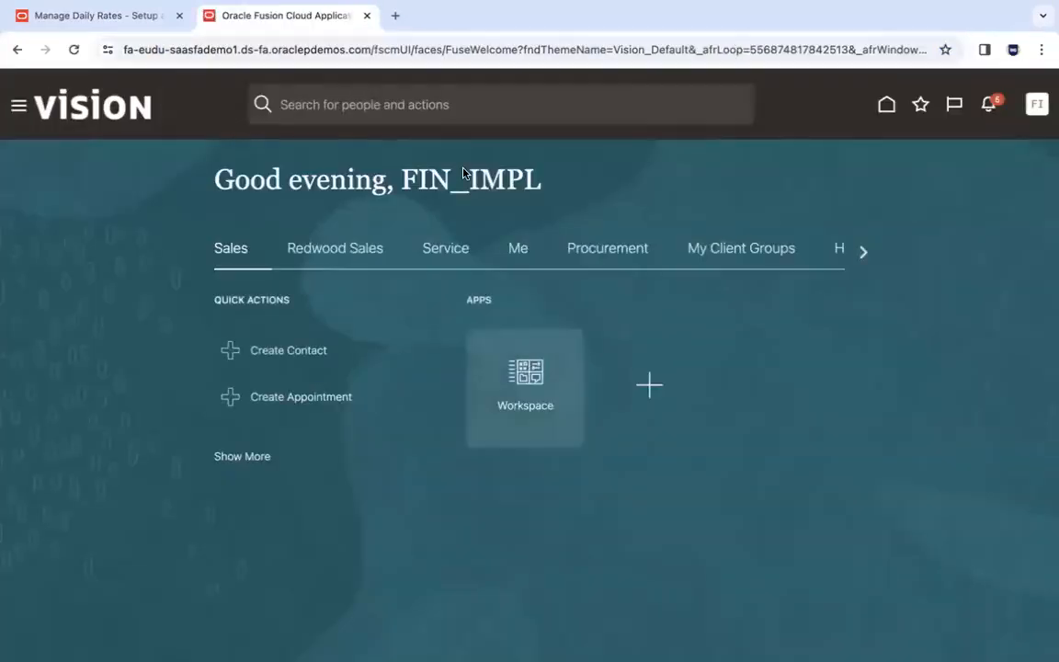
click(856, 252)
click(857, 252)
click(857, 252)
click(857, 254)
click(856, 254)
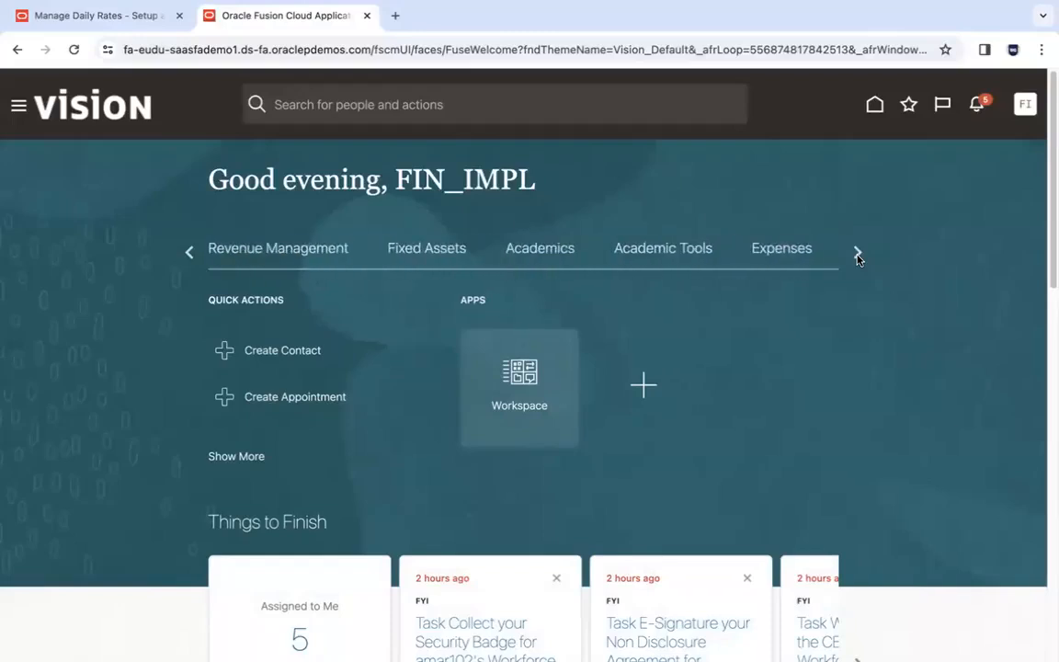
click(857, 251)
click(459, 246)
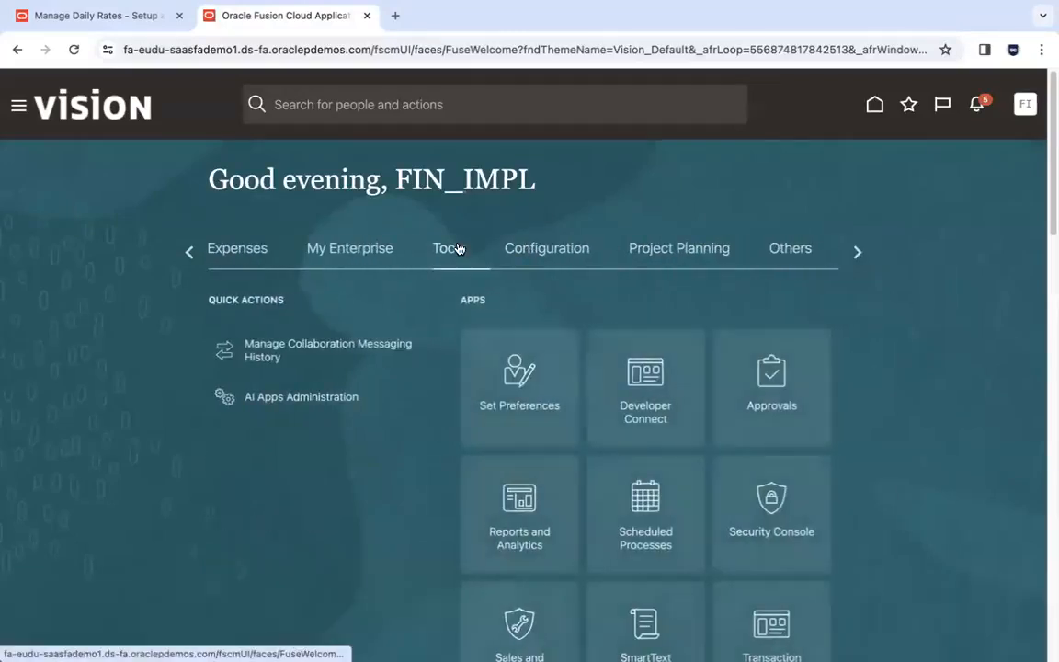
click(641, 511)
- Move the Scheduled Processes tab first and search processes by the Submitted By user
drag(246, 15, 147, 16)
click(35, 182)
click(634, 264)
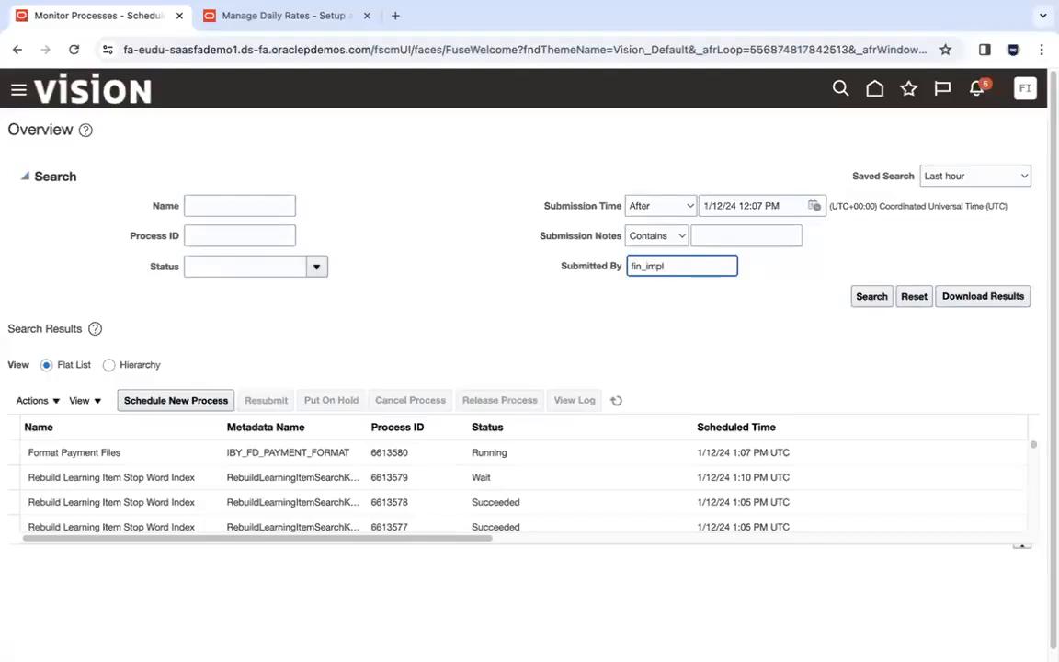
key(Return)
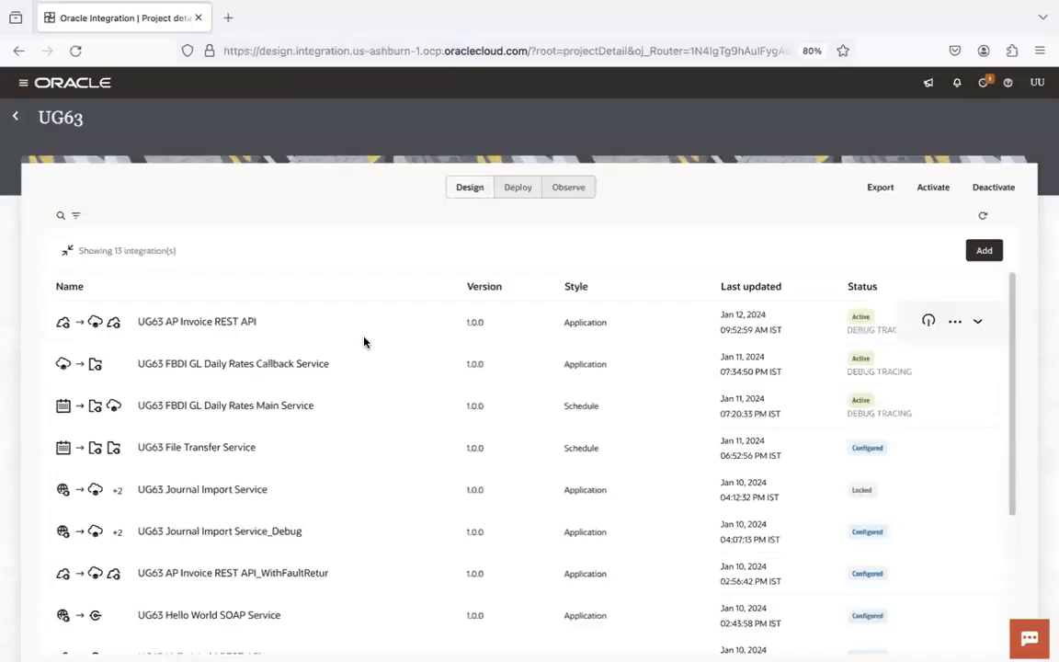
- Submit an ad hoc run of UG63 FBDI GL Daily Rates Main Service with default parameters
click(955, 405)
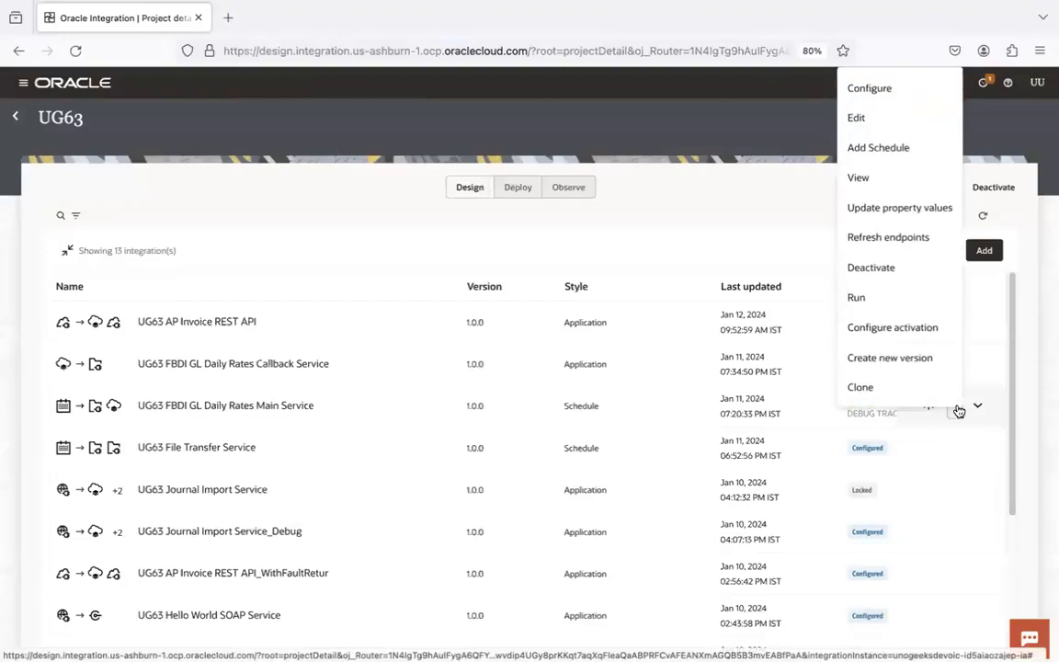
click(878, 303)
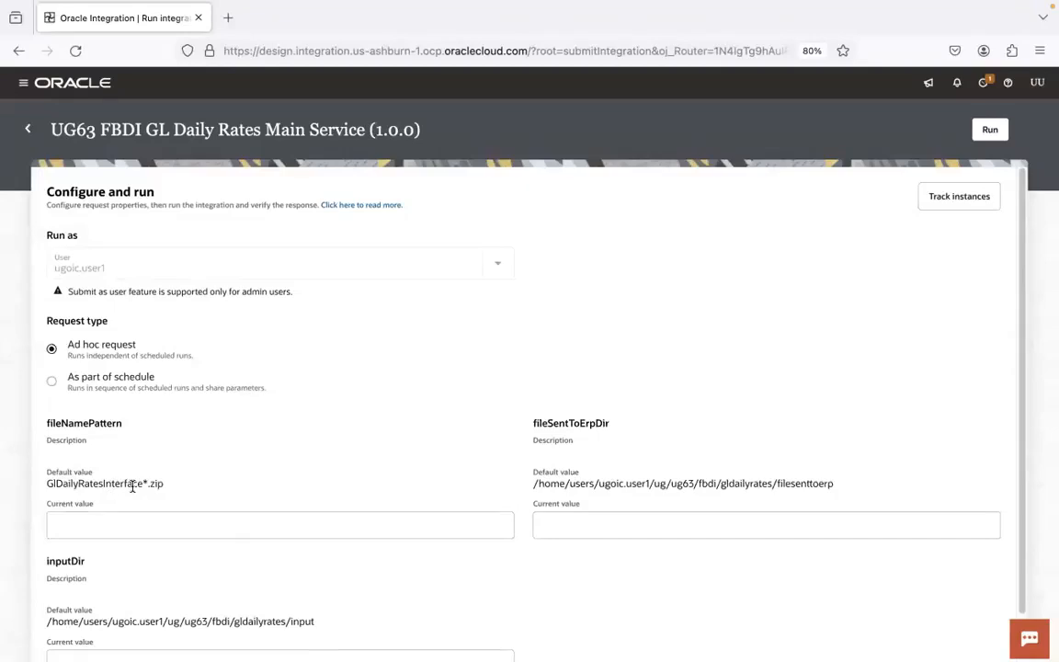
scroll(964, 385, down, 1)
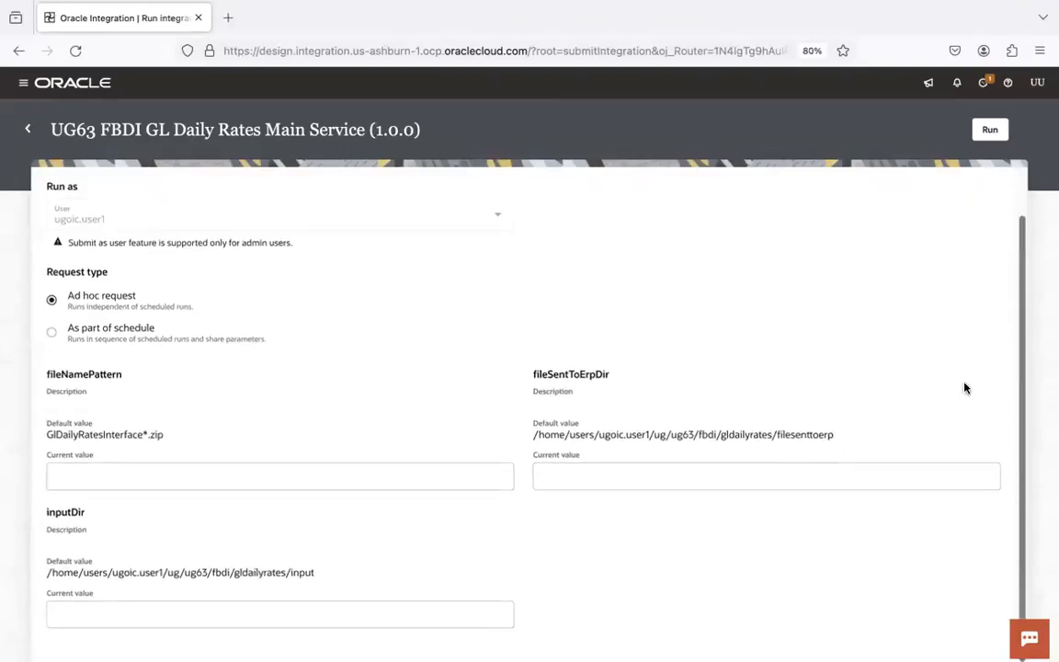
click(988, 131)
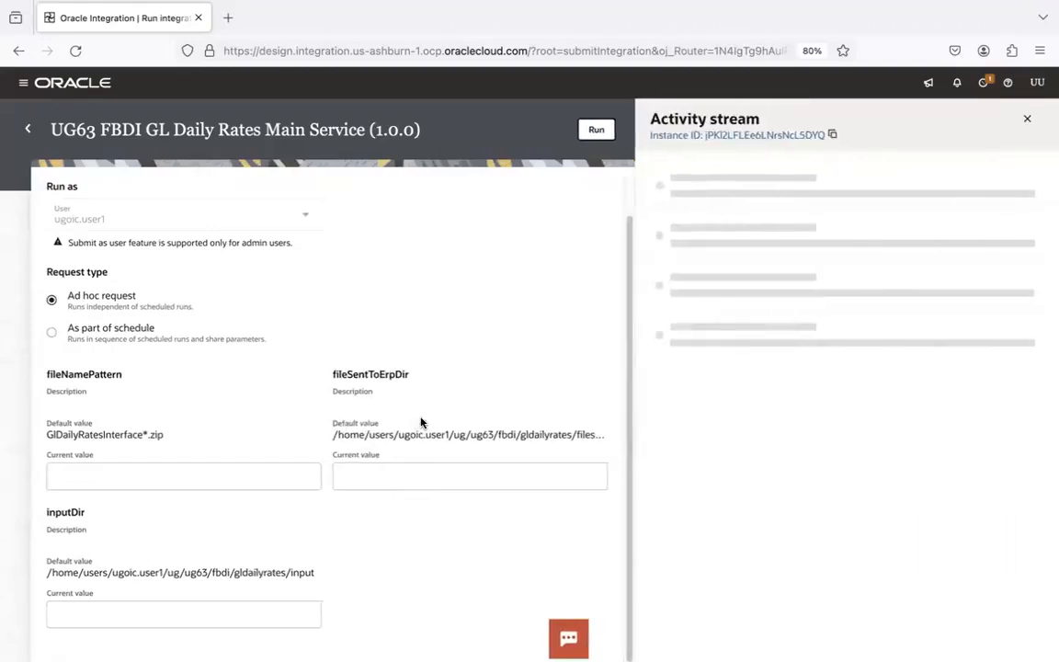
- Open the Main Service instance's flow and refresh until the run finishes
click(792, 138)
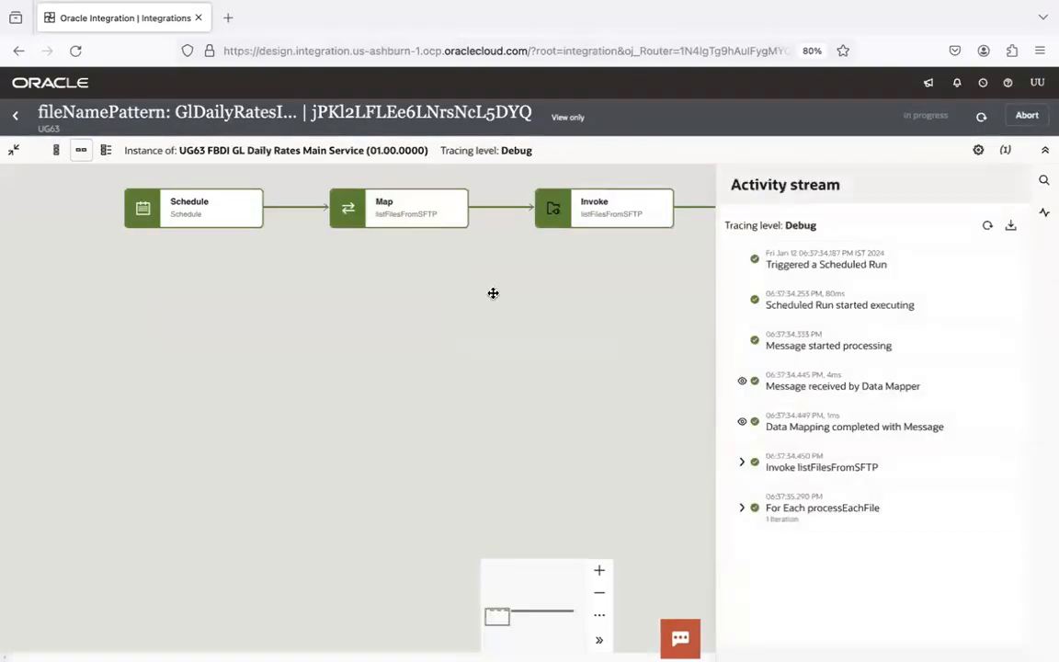
click(980, 117)
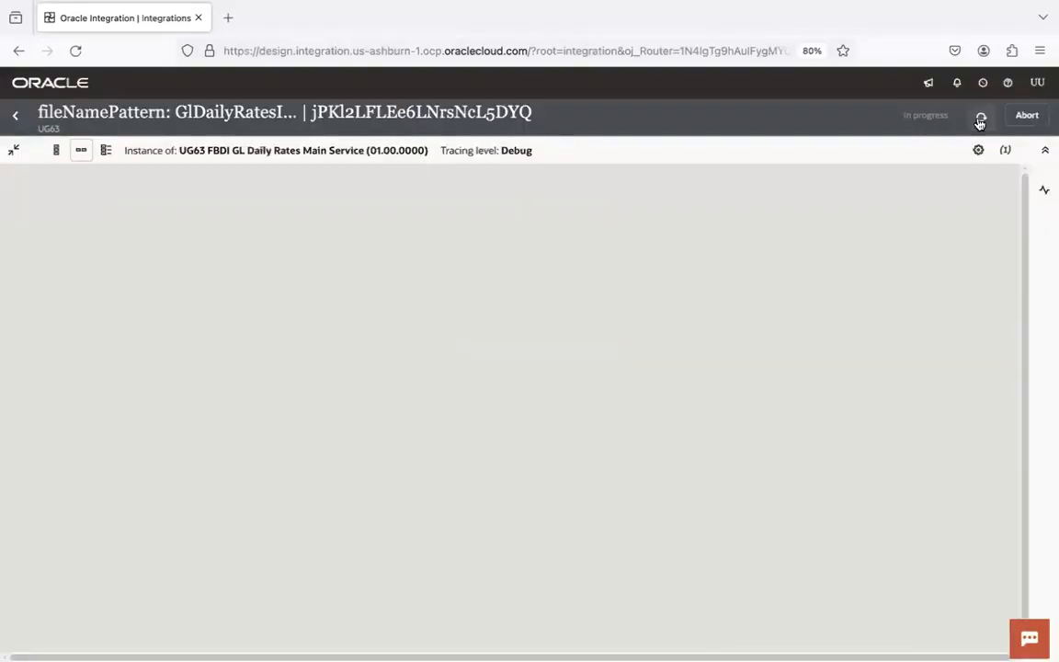
click(979, 121)
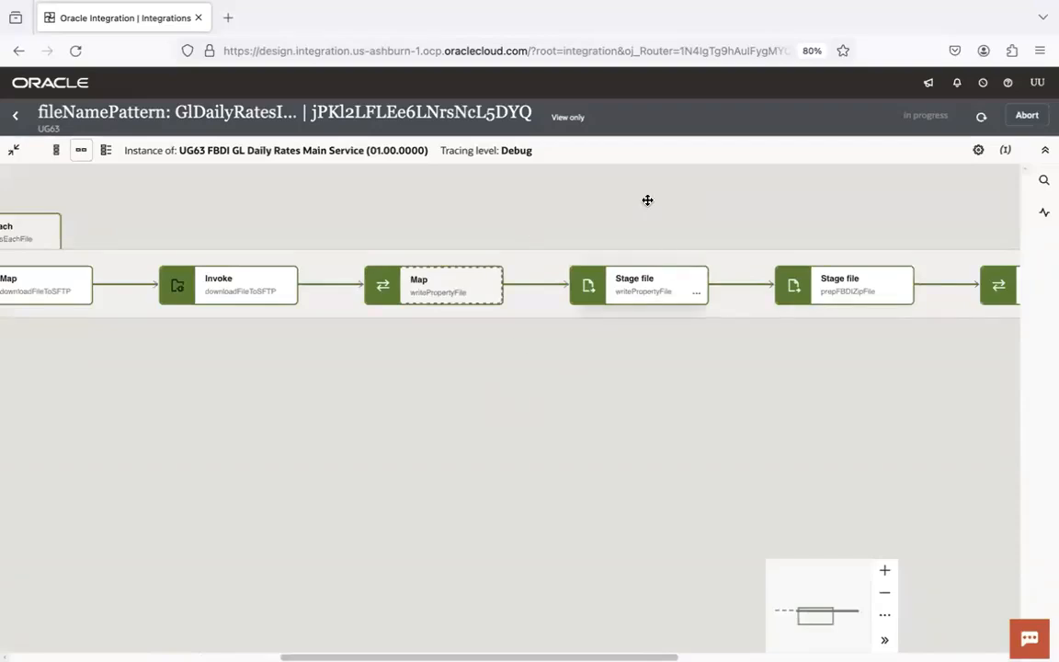
click(981, 115)
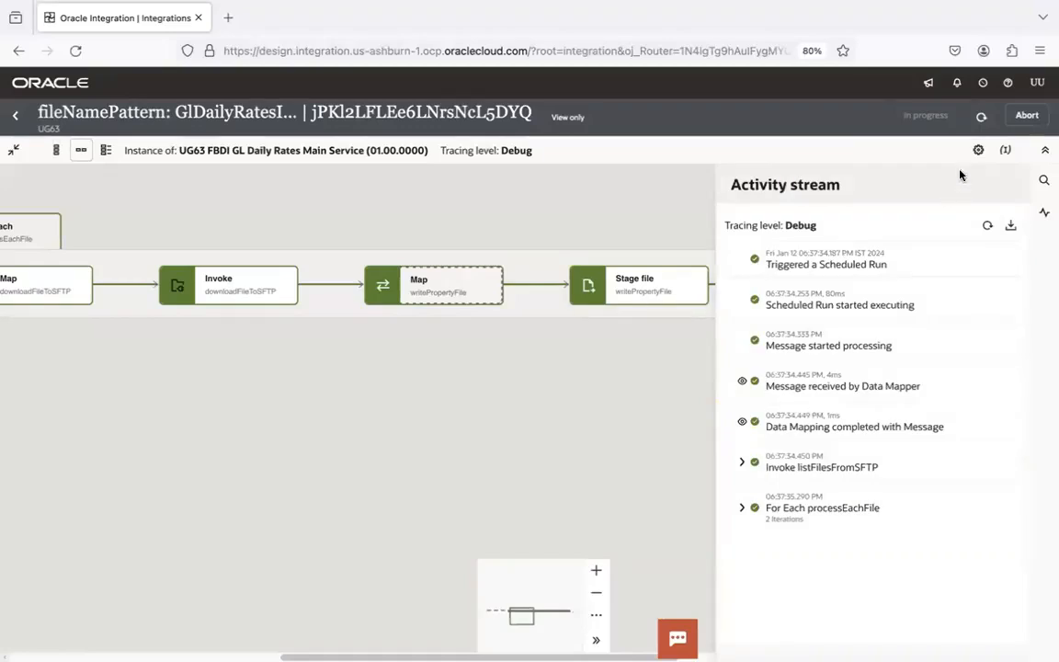
click(980, 115)
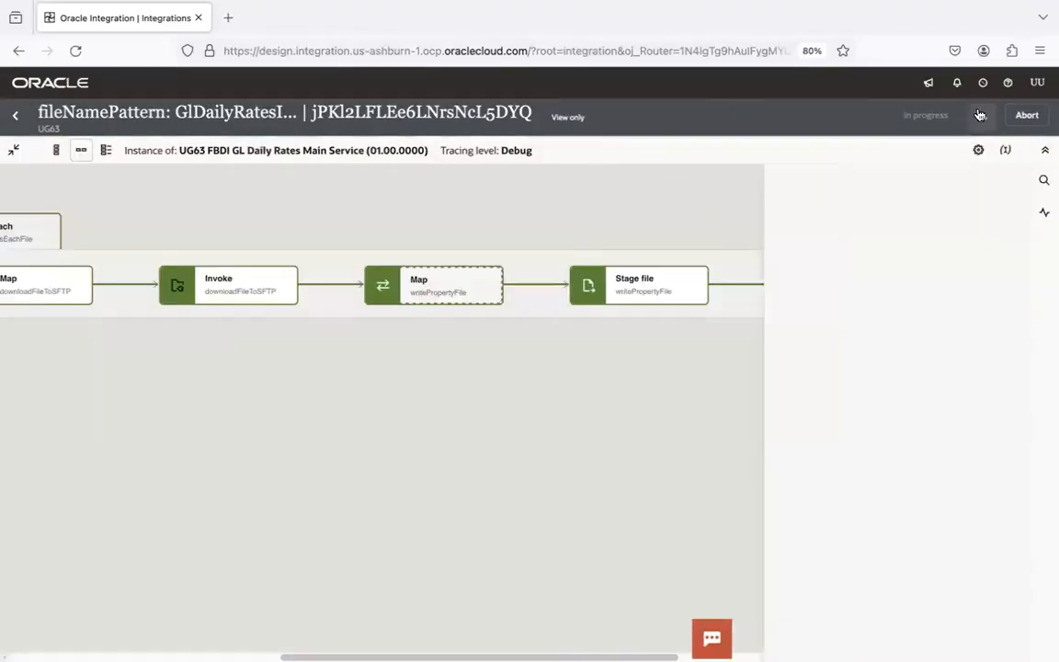
click(494, 400)
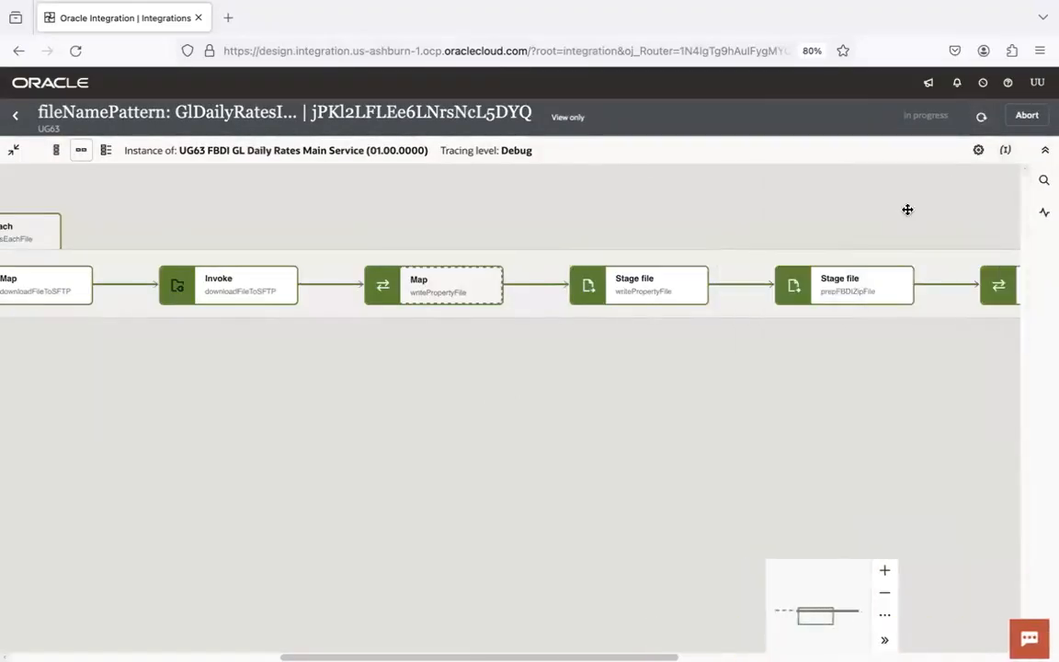
click(981, 115)
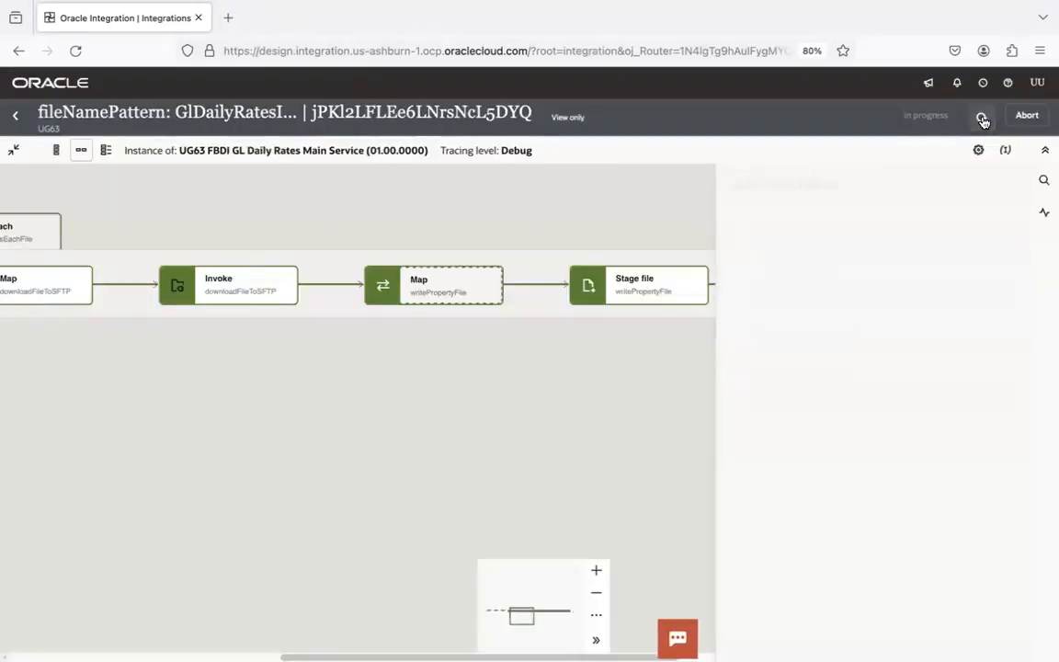
click(981, 119)
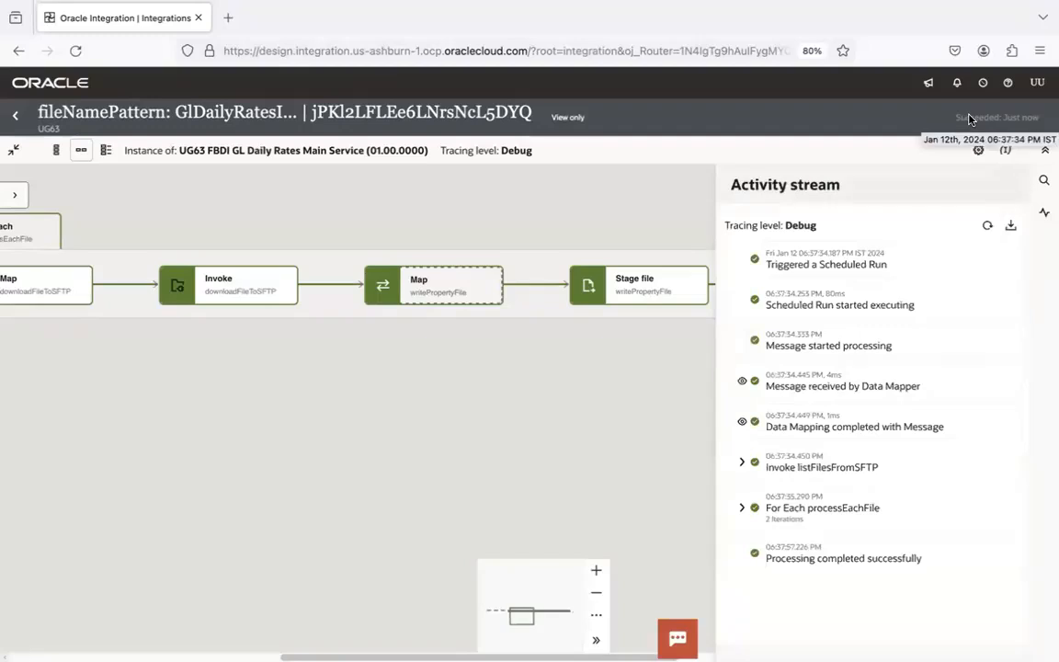
- Hide the activity stream and pan the flow to the Stage file prepFBDIZipFile node
click(489, 440)
drag(268, 426, 678, 304)
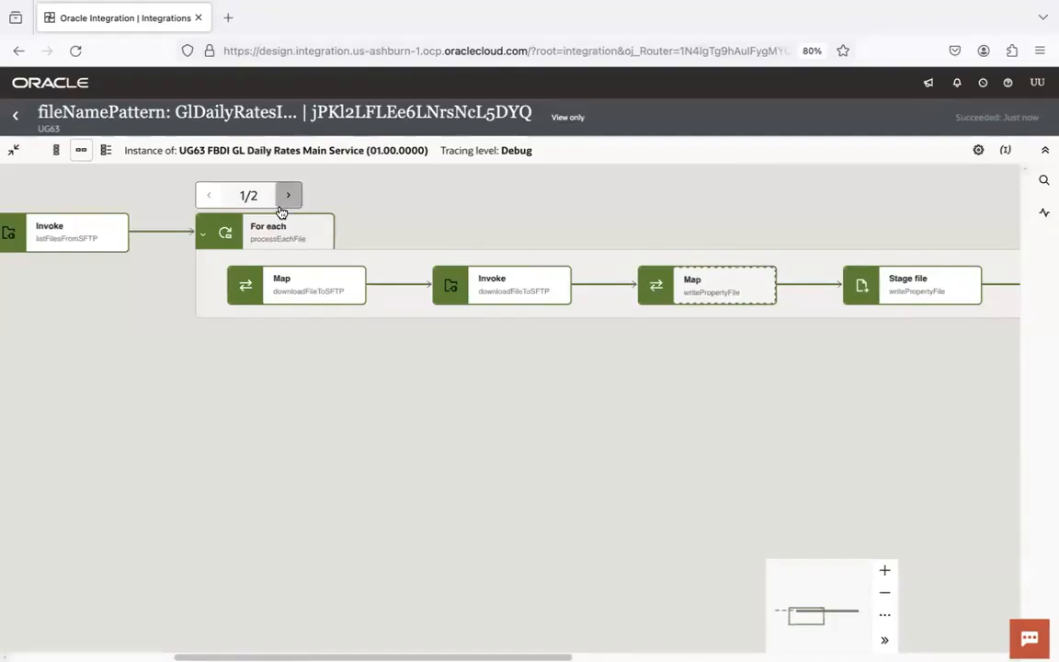
scroll(778, 362, right, 3)
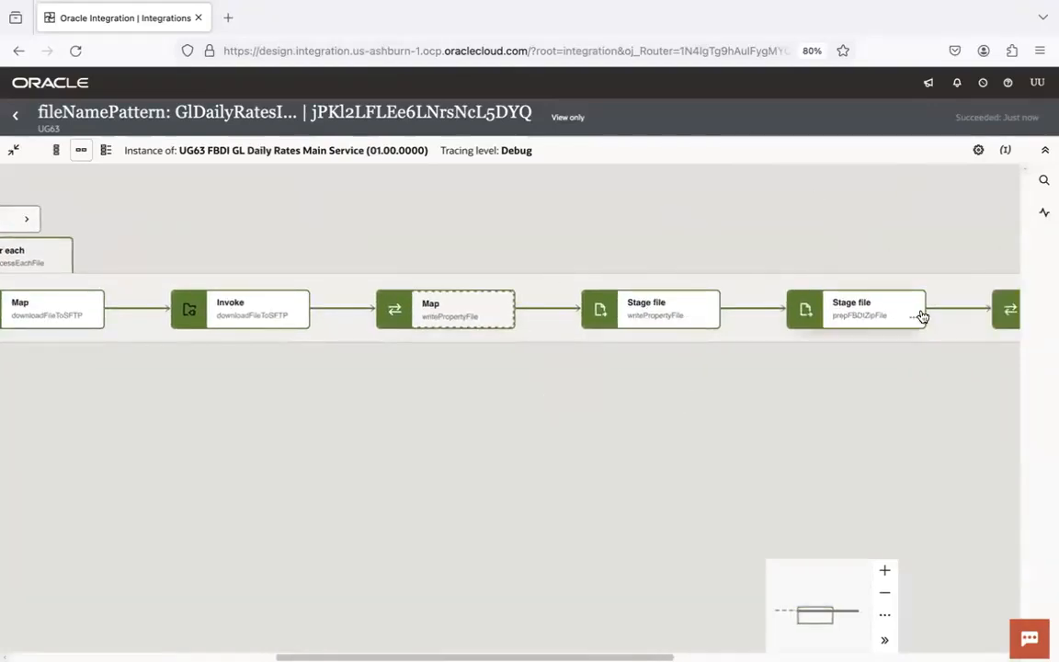
key(super+Tab)
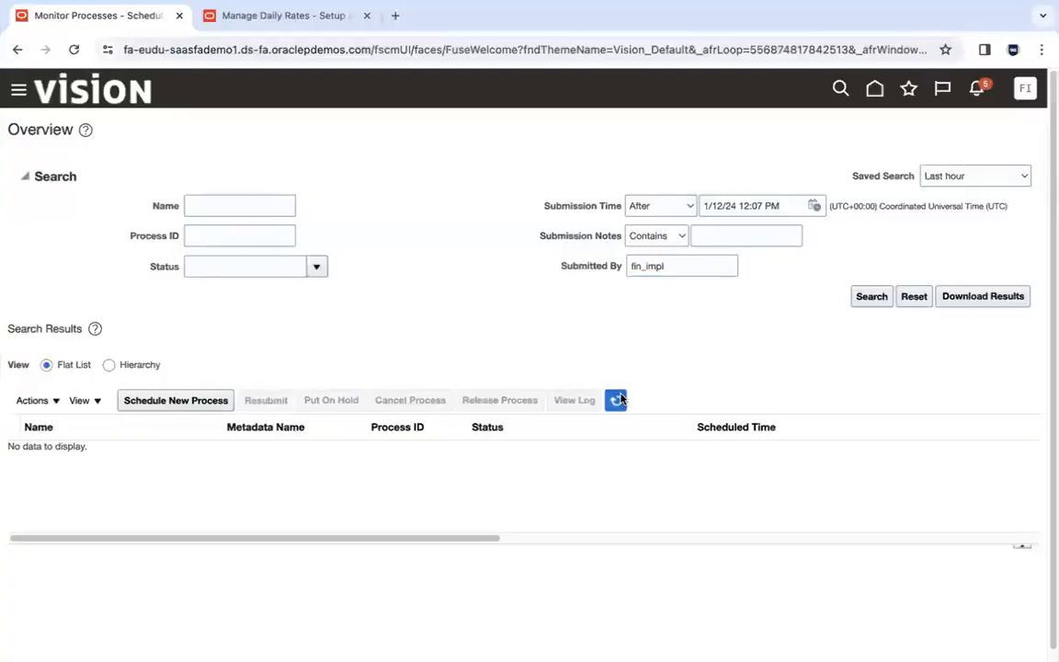
- Refresh Monitor Processes and scroll the results to the new daily rates jobs
click(617, 400)
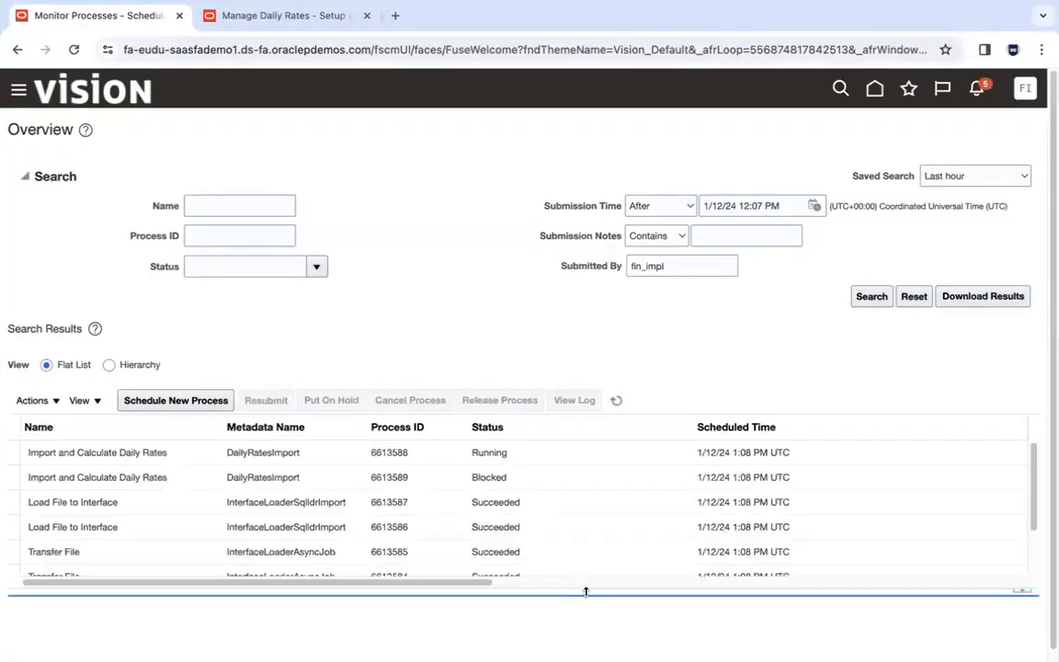
drag(1051, 321, 1052, 368)
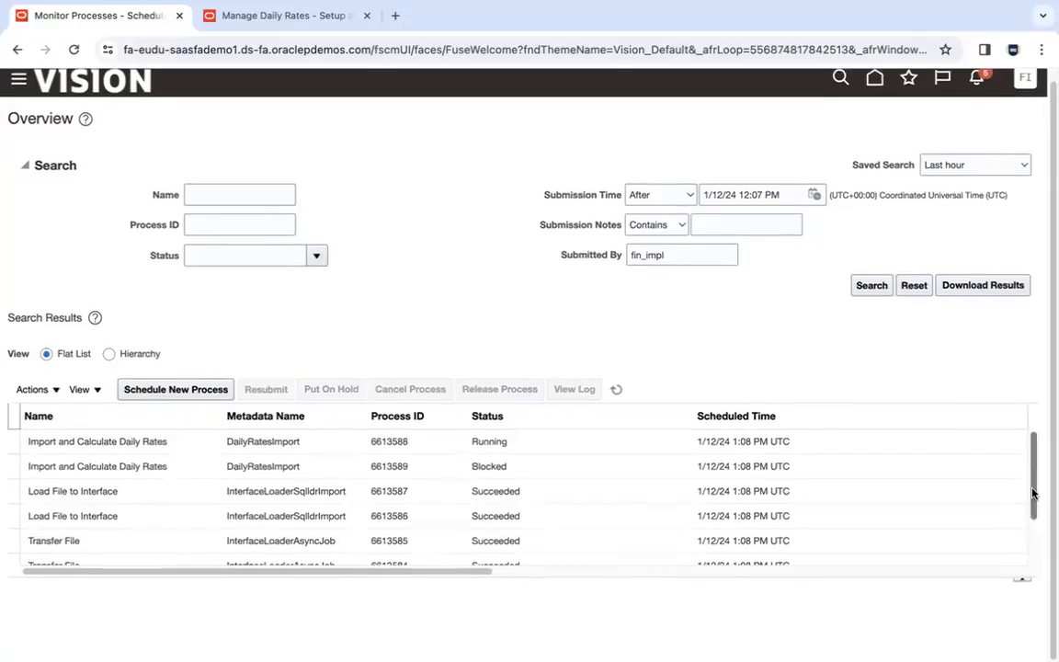
drag(1033, 494, 1047, 572)
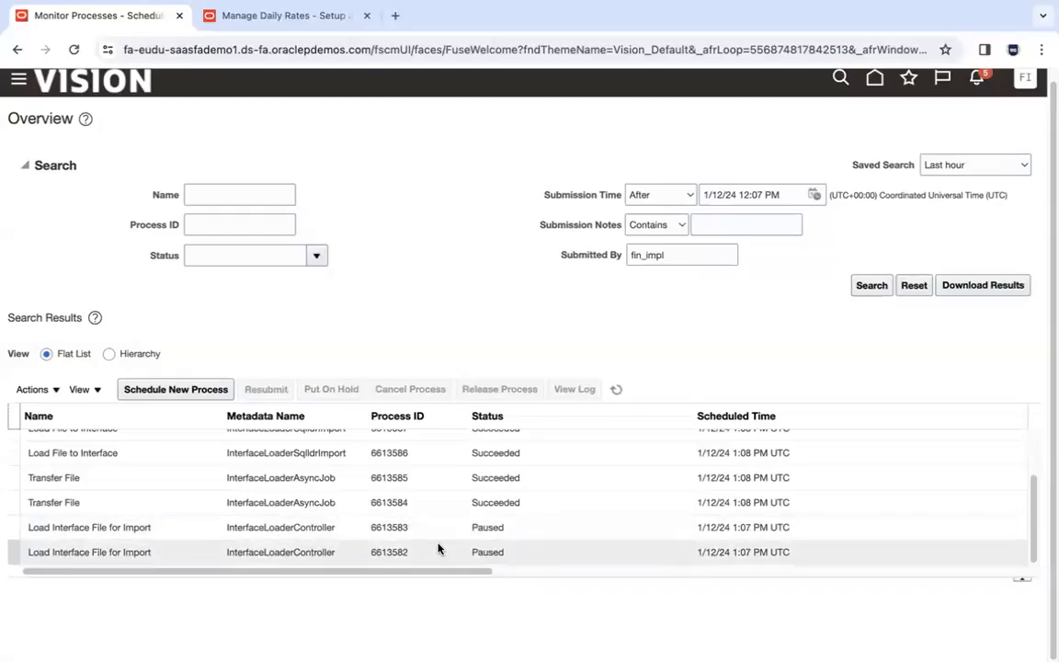
key(super+Tab)
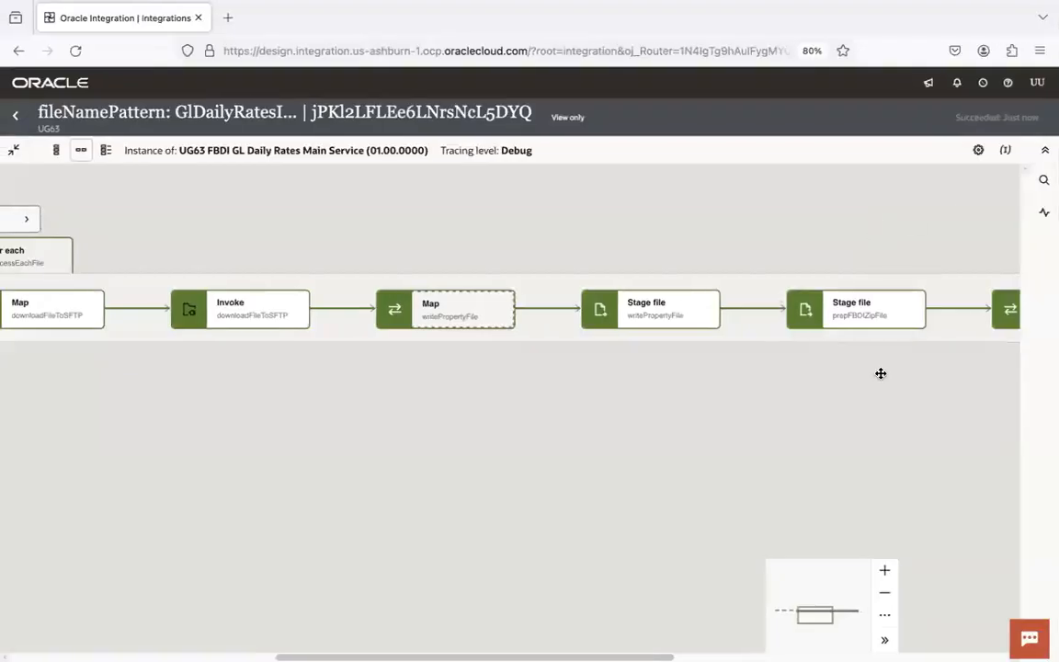
- Scroll the Main Service instance flow right to its end node
scroll(880, 371, right, 10)
scroll(784, 418, right, 8)
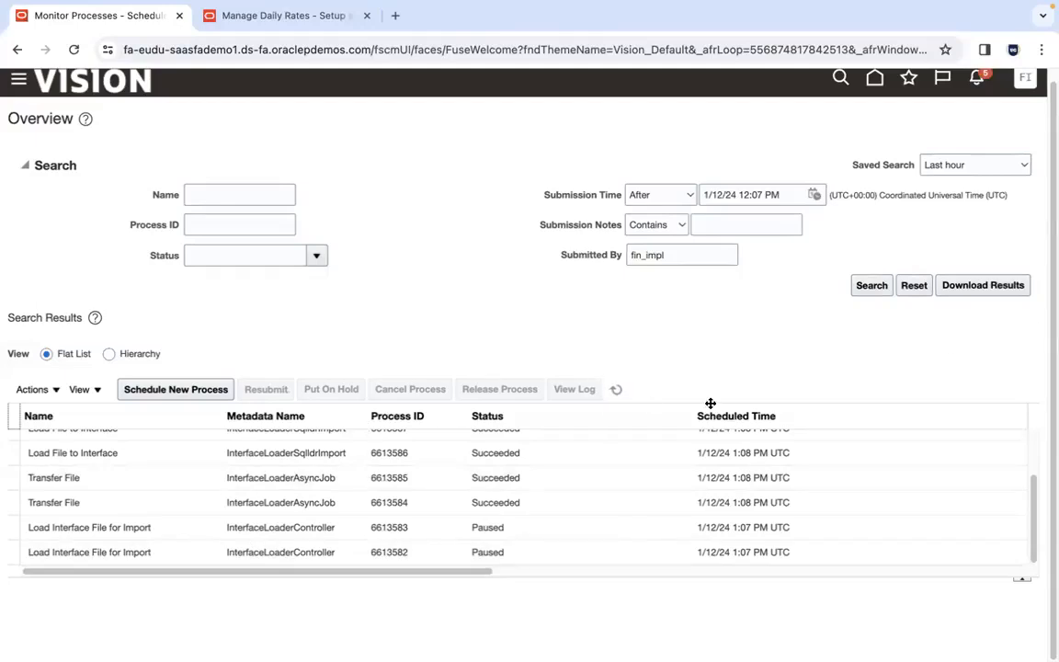
- Collapse the search criteria, enlarge the results table, and inspect runs 6613583, 6613585 and 6613582
click(22, 166)
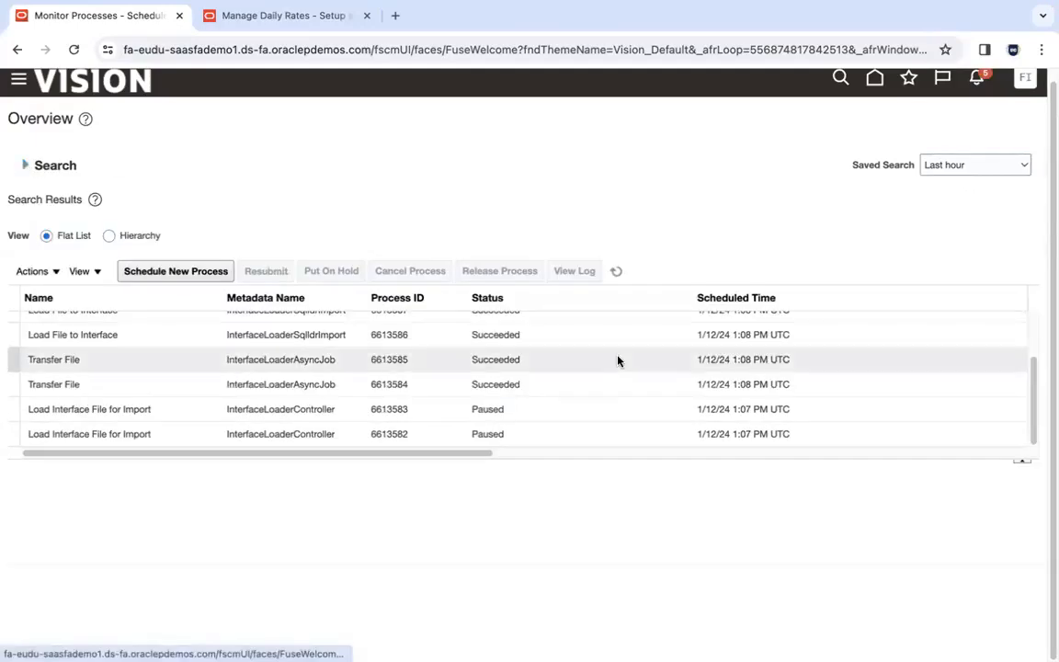
drag(477, 458, 482, 532)
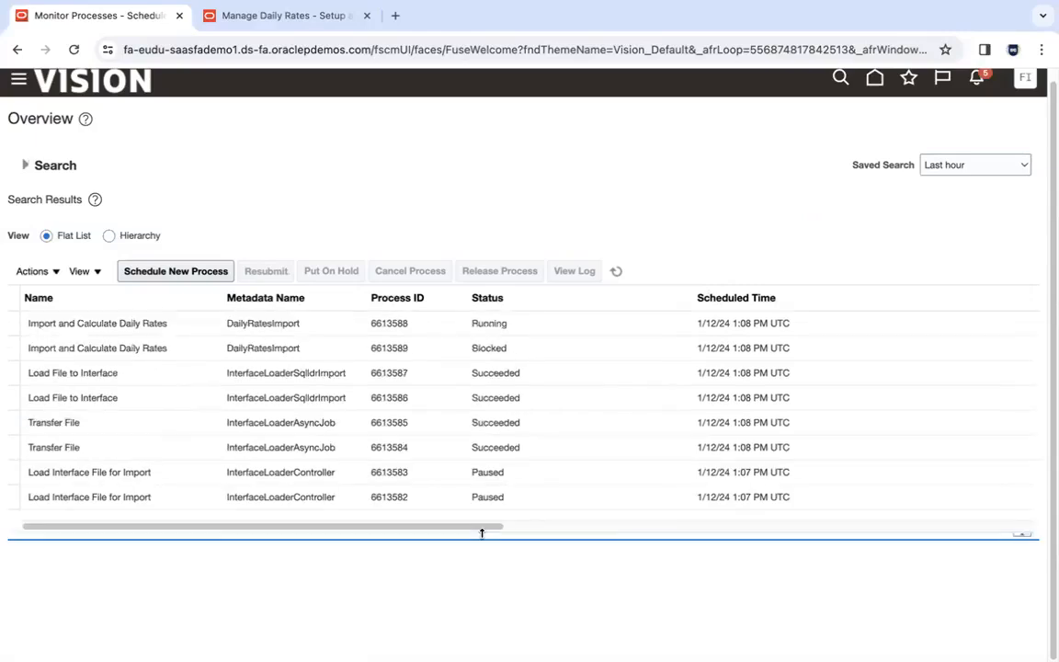
click(213, 472)
click(185, 425)
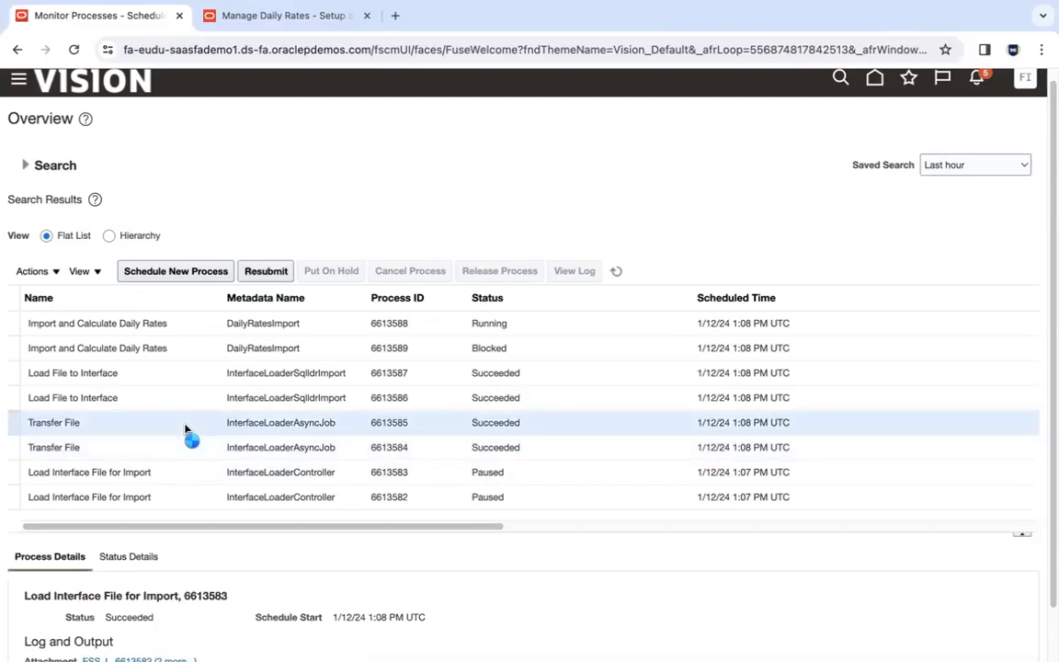
click(193, 500)
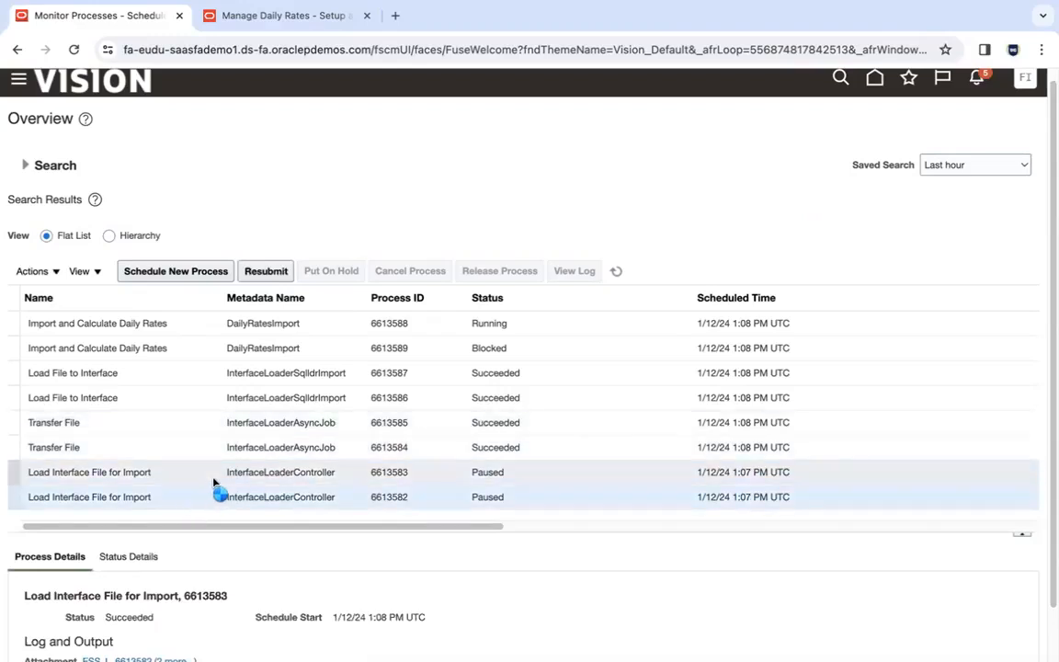
click(213, 482)
click(205, 500)
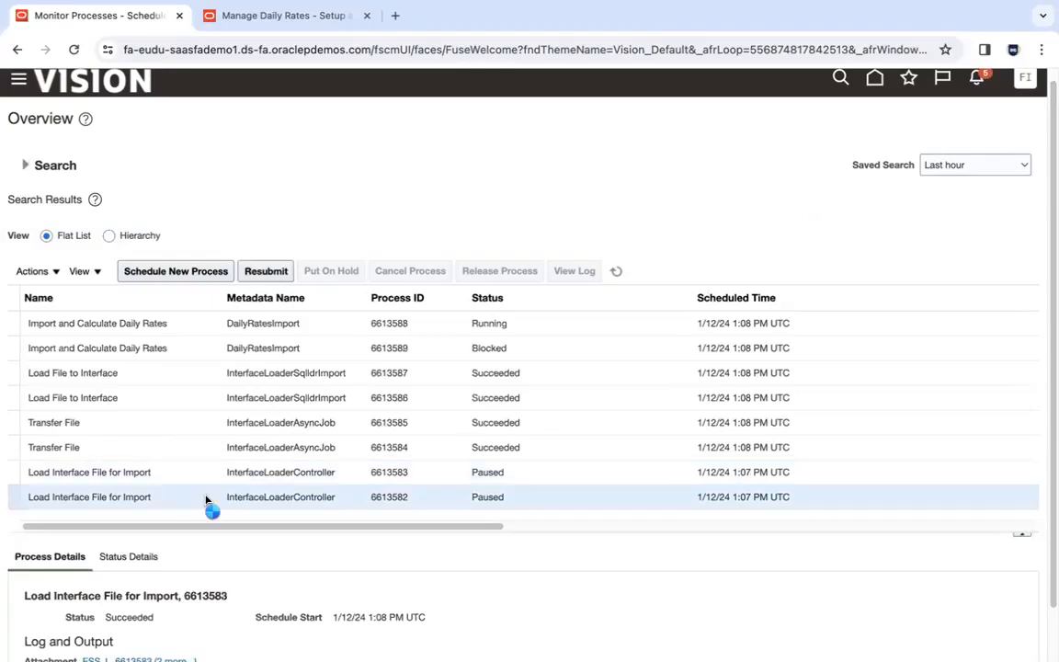
- Check the uploaded files in FileZilla, then review processes 6613583, 6613582 and Transfer File 6613584
key(super+Tab)
key(super+Tab)
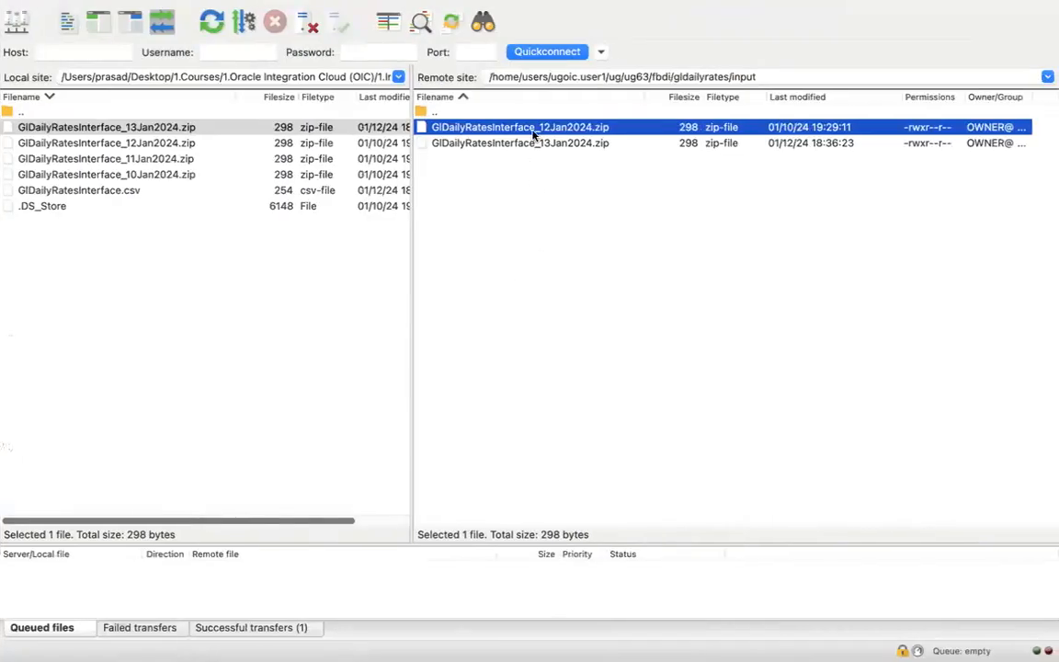
key(super+Tab)
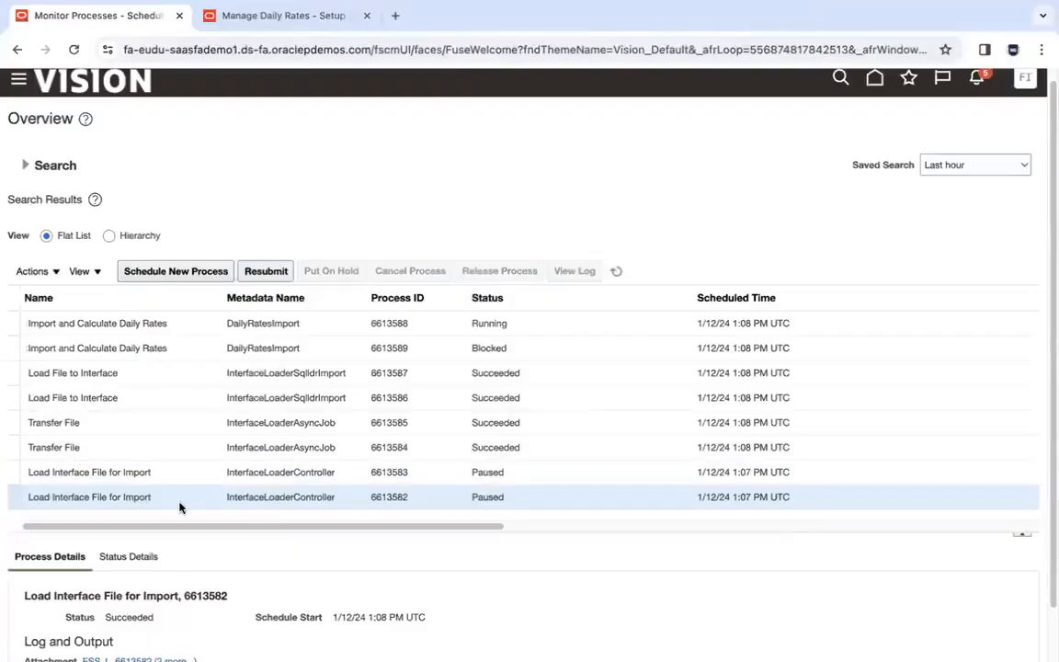
key(super+Tab)
key(super+Tab)
click(224, 478)
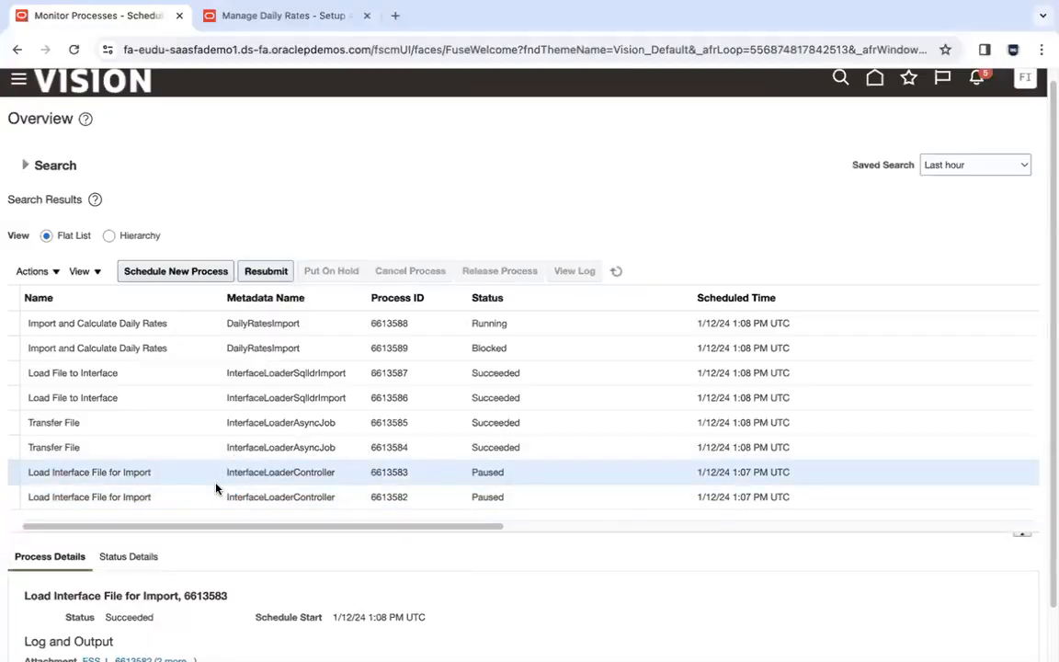
click(204, 500)
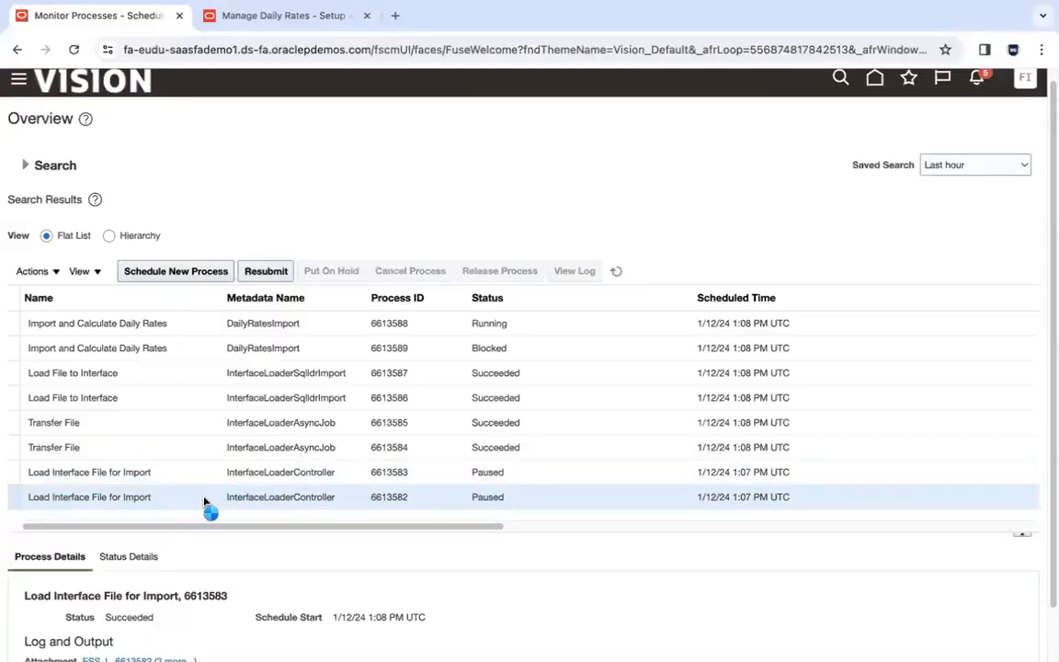
click(104, 452)
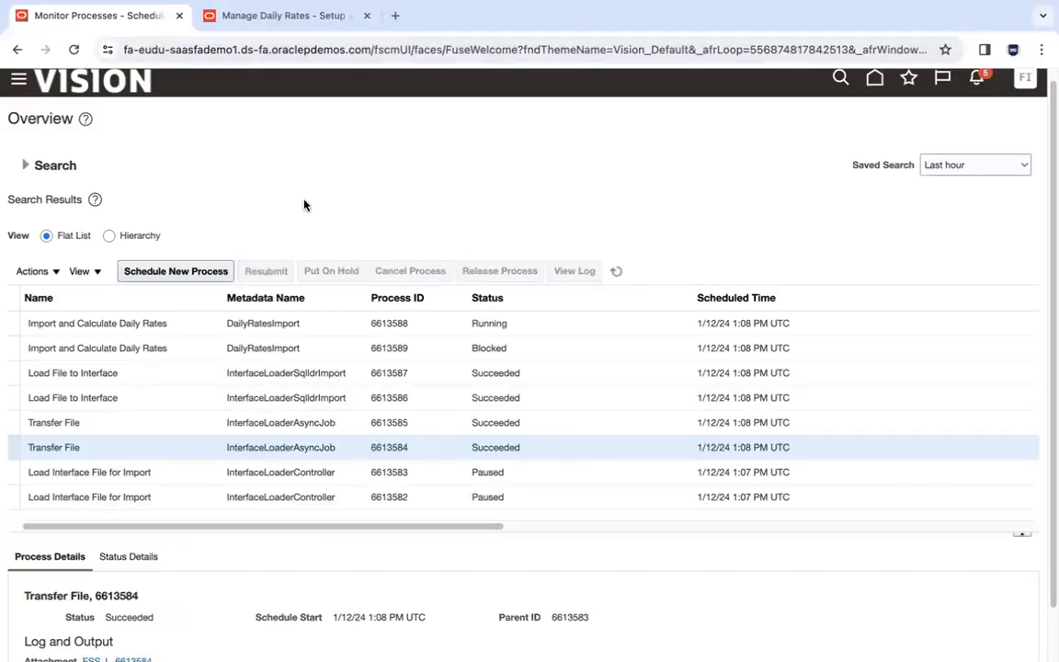
click(170, 497)
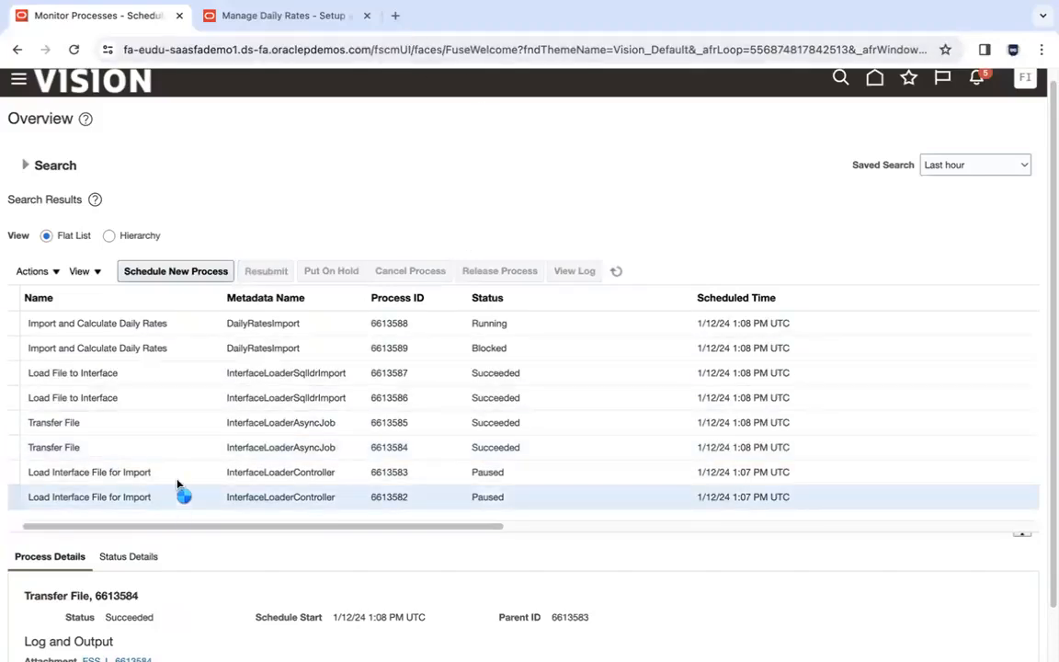
- Review Load File to Interface runs 6613586 and 6613587, plus runs 6613583 and 6613585
click(191, 450)
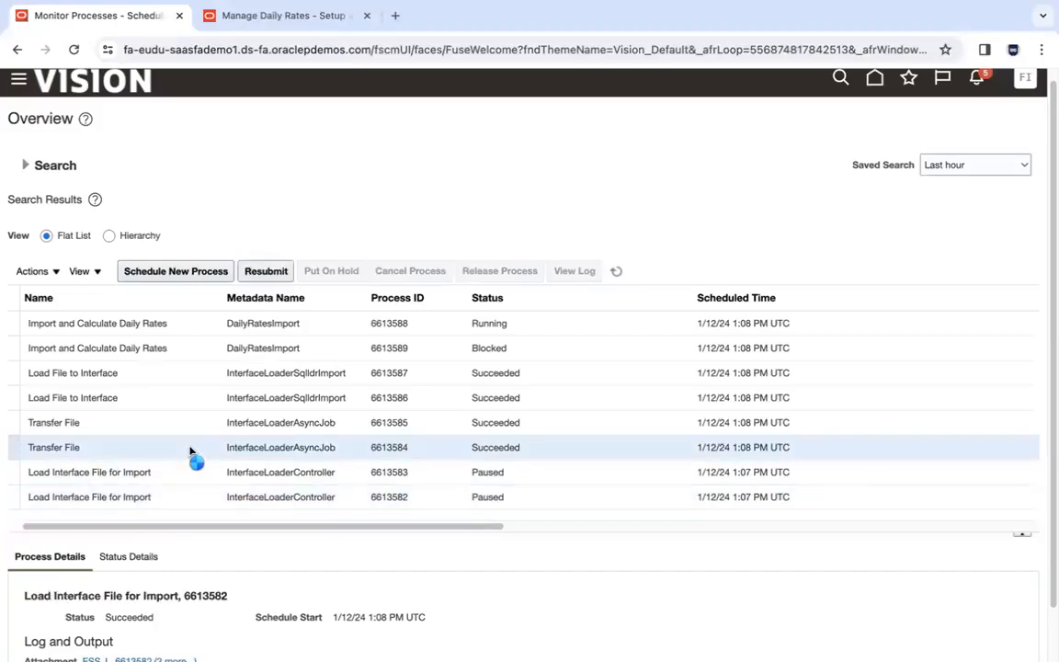
click(177, 401)
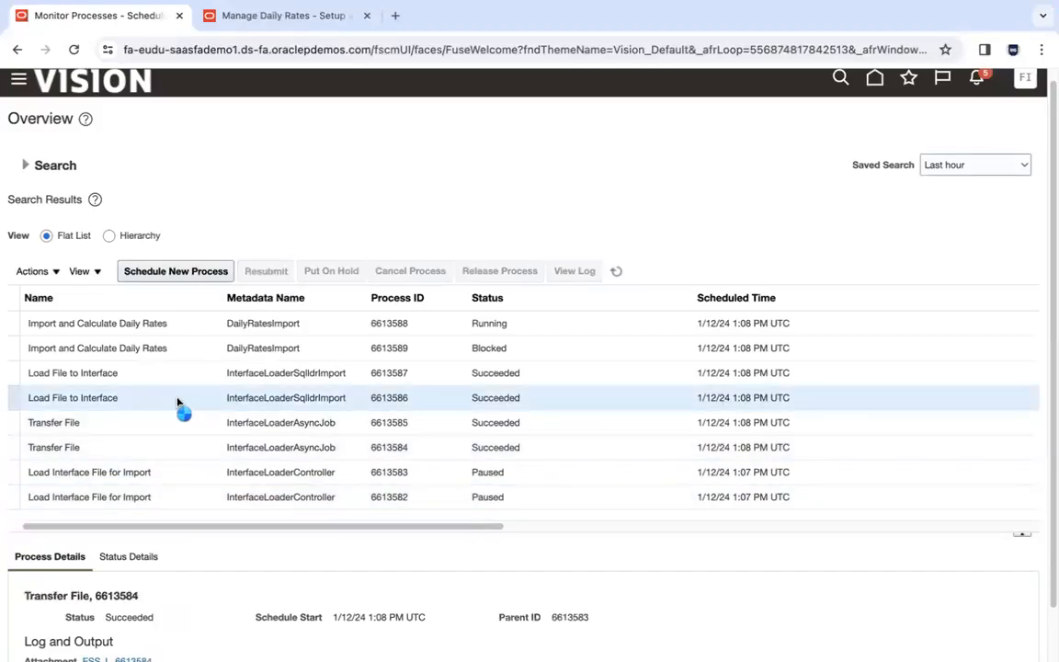
click(163, 470)
click(161, 425)
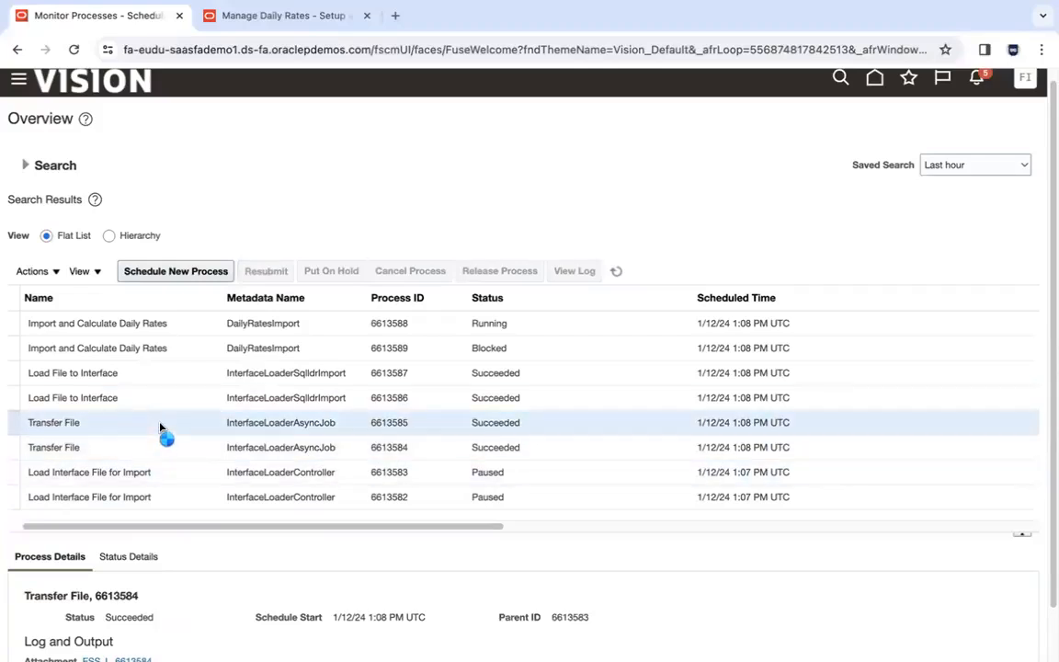
click(171, 381)
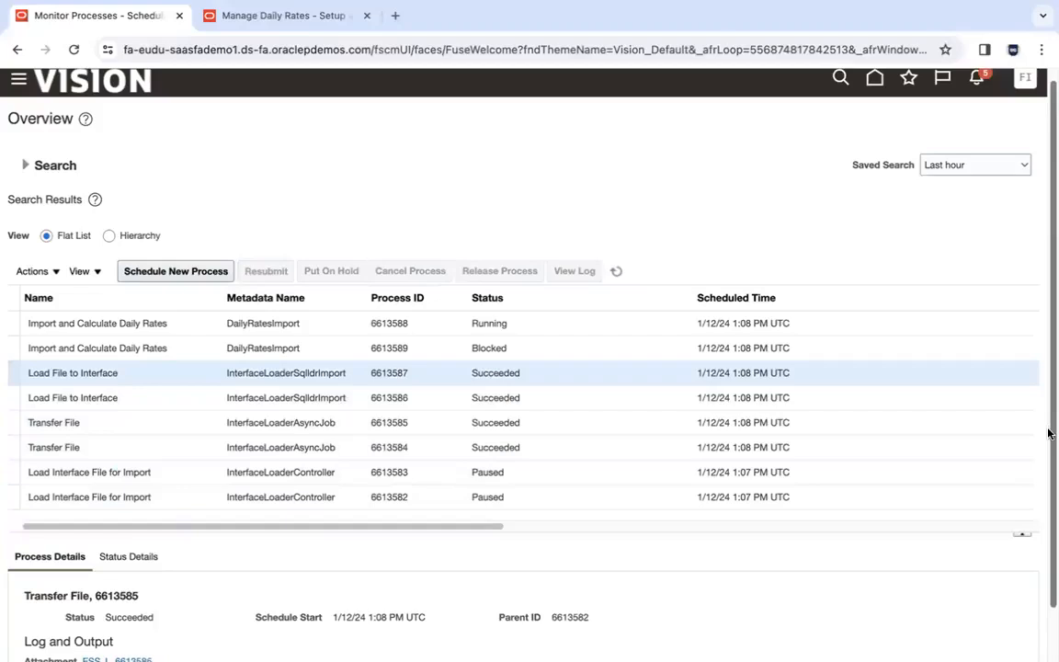
drag(1049, 432, 1050, 393)
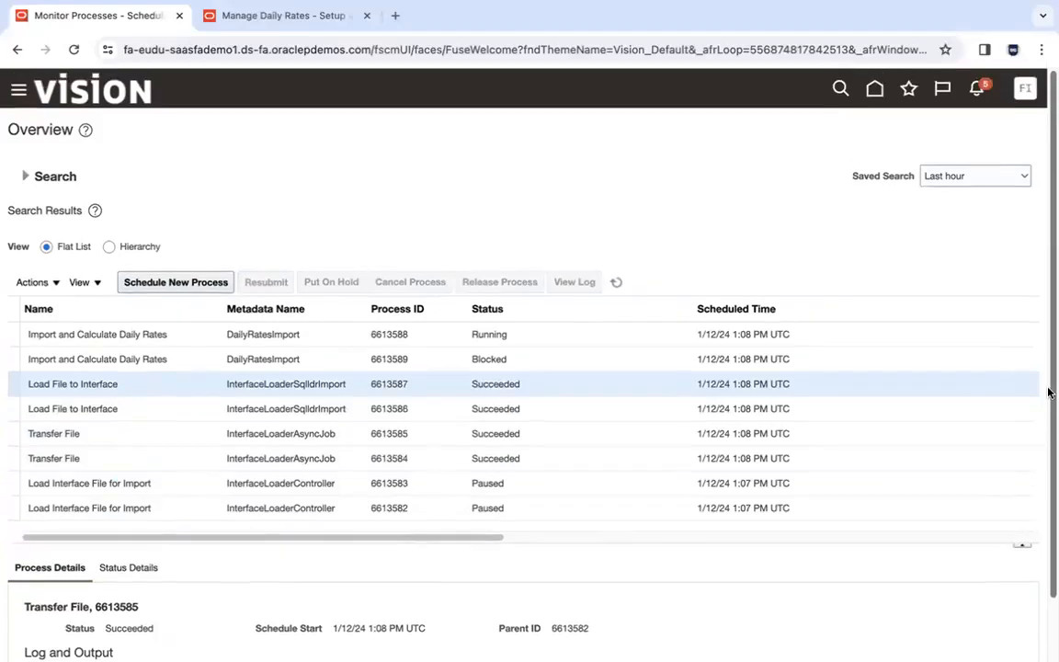
- Refresh the process list and check Import and Calculate Daily Rates runs 6613588, 6613589 and 6613591
click(624, 284)
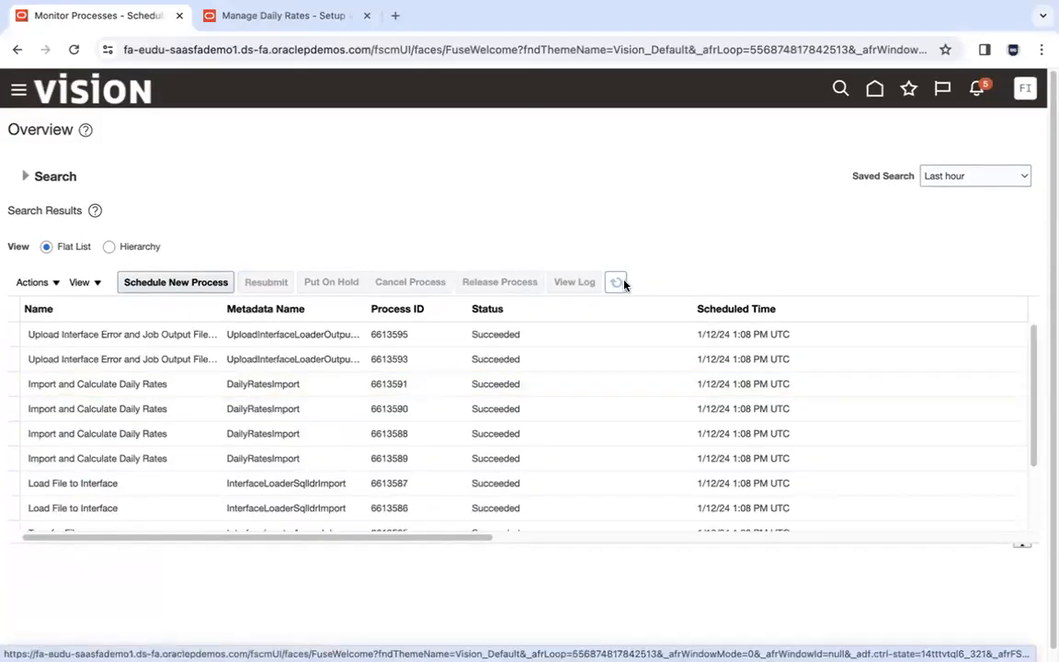
click(341, 438)
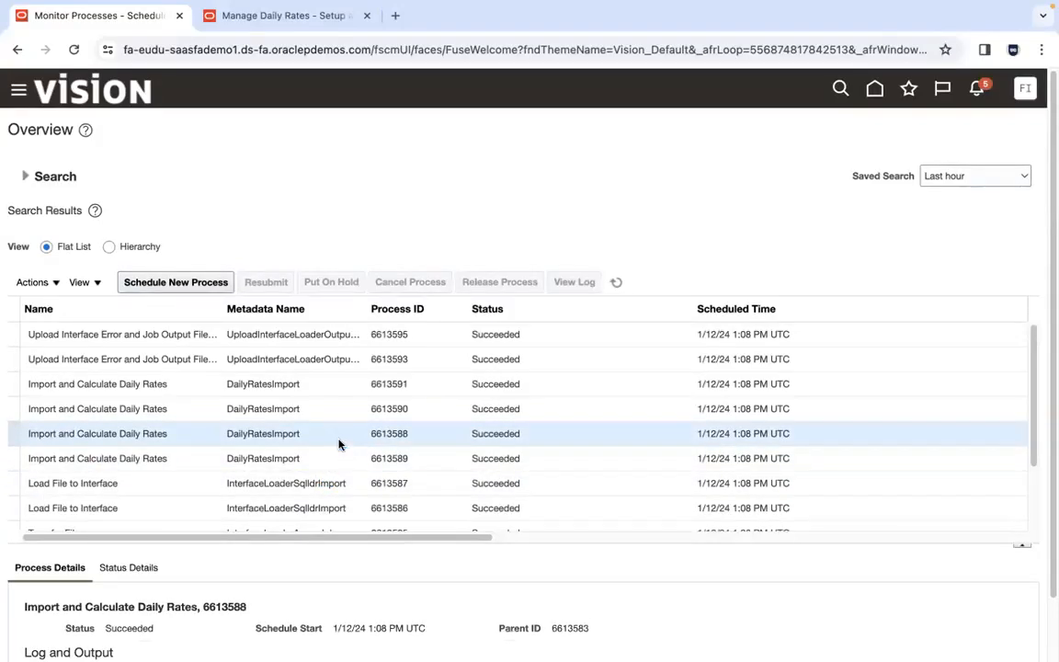
click(337, 457)
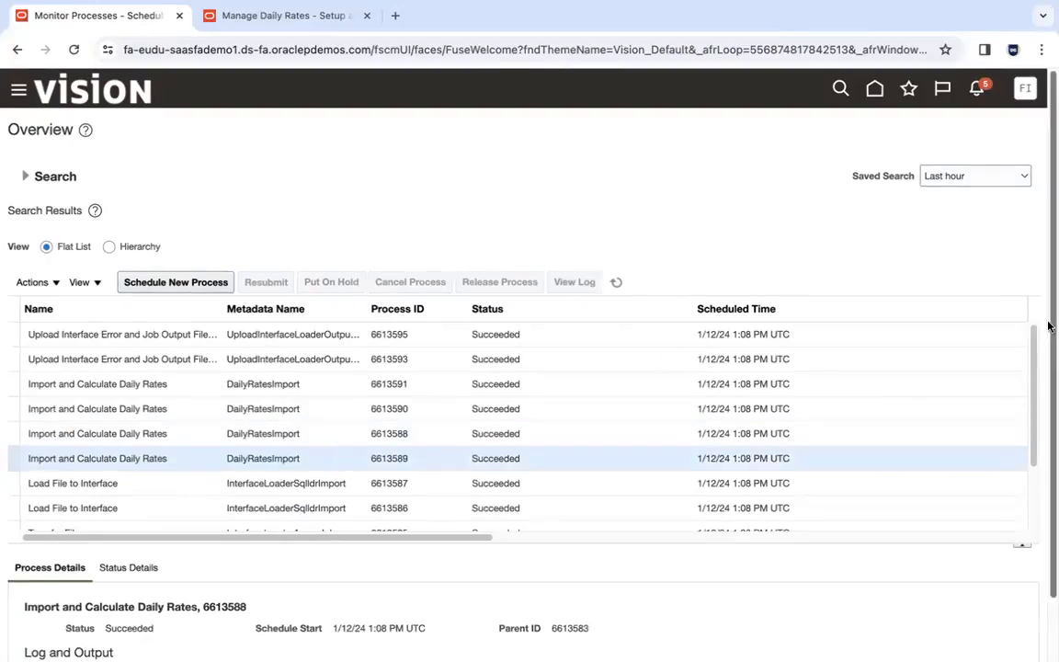
drag(1033, 379, 1034, 437)
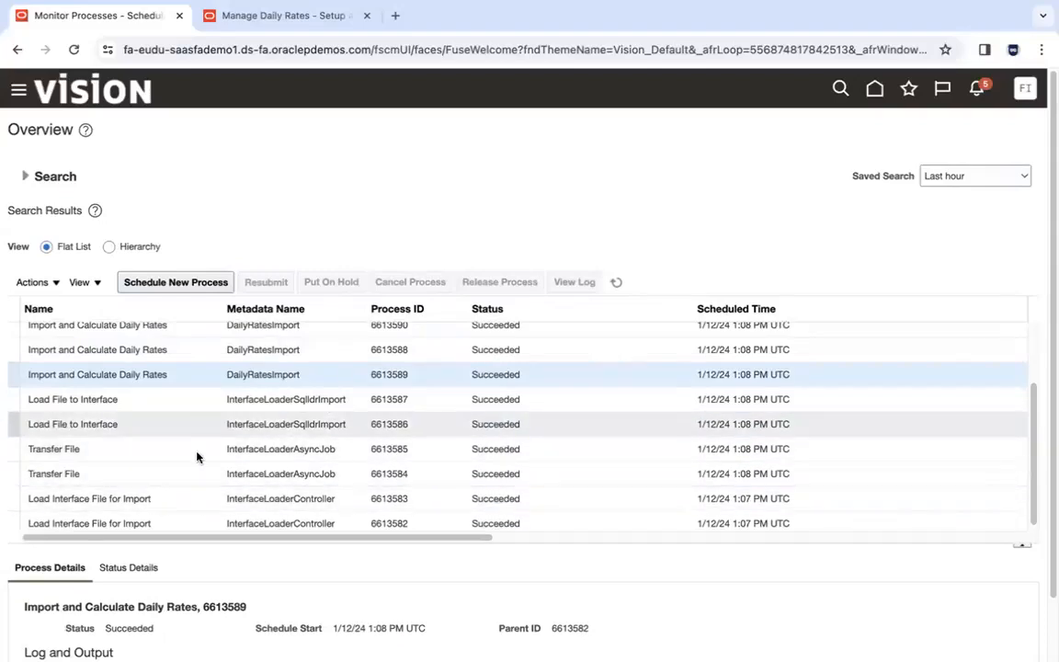
click(211, 349)
drag(1032, 429, 1030, 369)
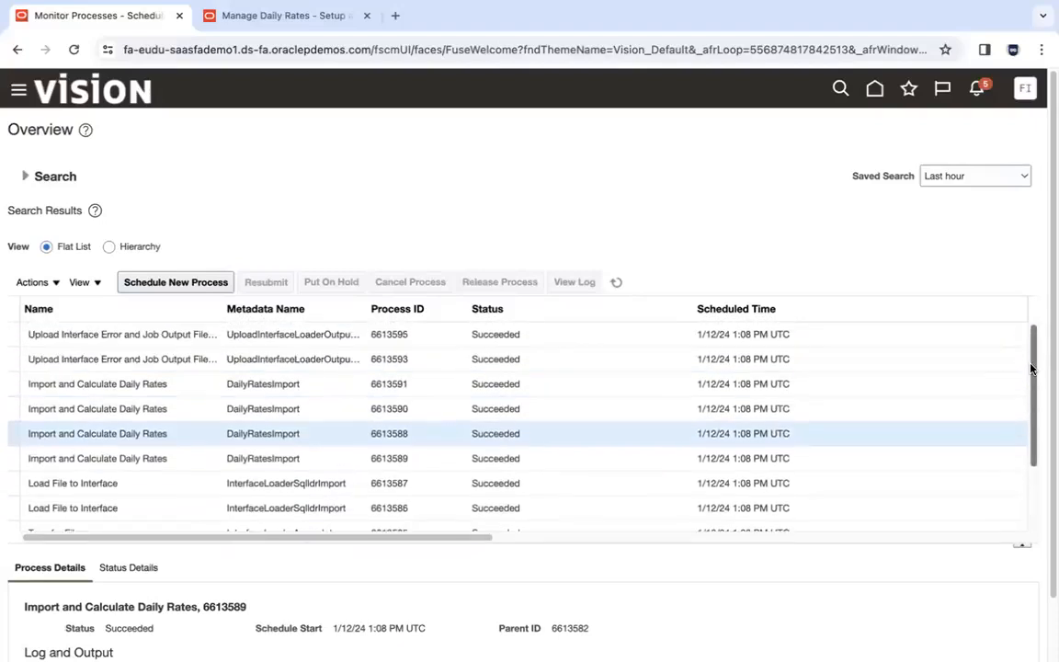
click(341, 391)
click(339, 458)
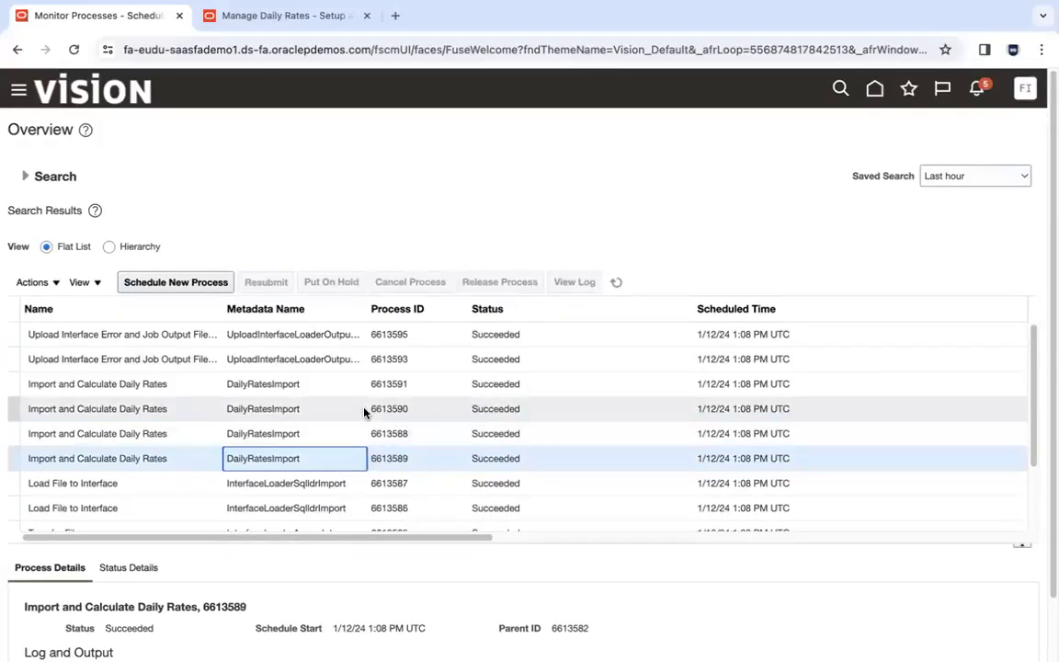
drag(1032, 335, 1047, 402)
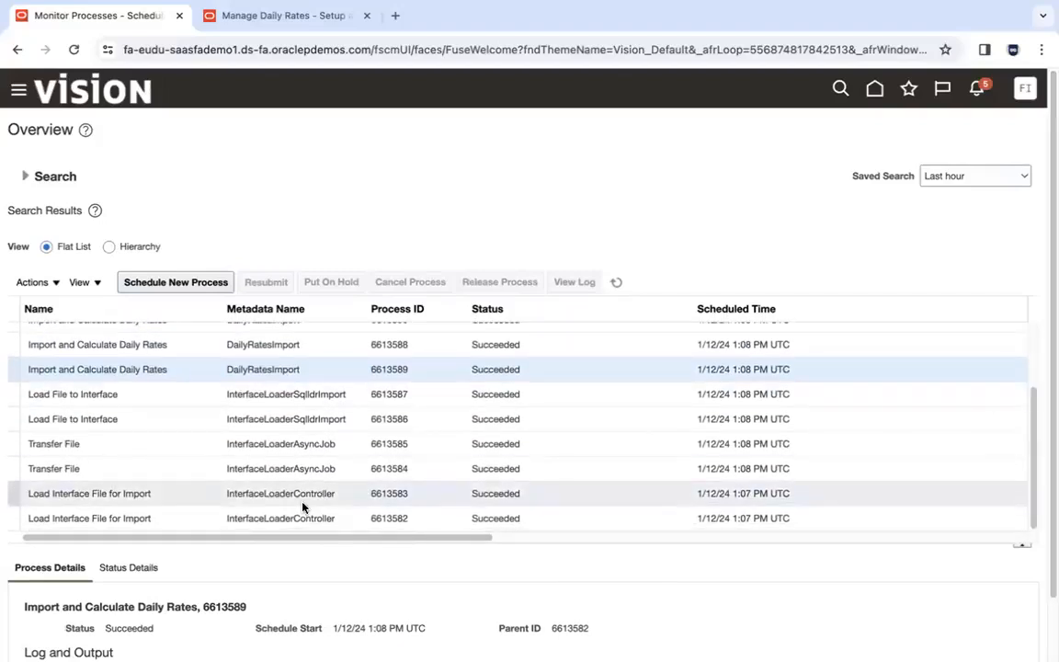
- Confirm load run 6613582, Transfer File 6613584, Load File to Interface 6613586 and import 6613589 succeeded
click(215, 522)
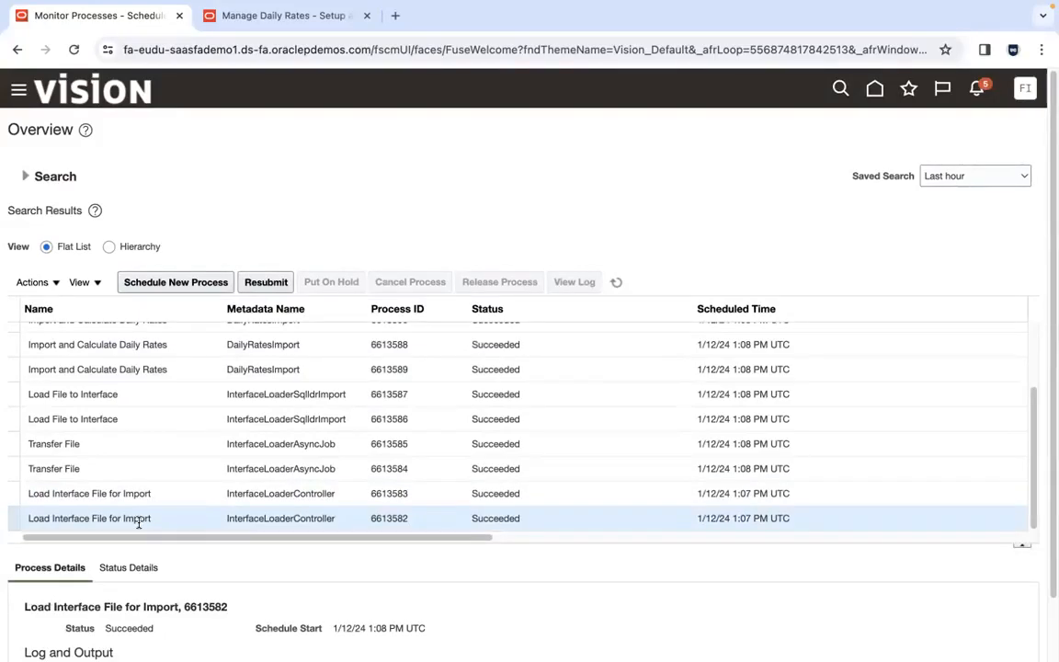
click(111, 468)
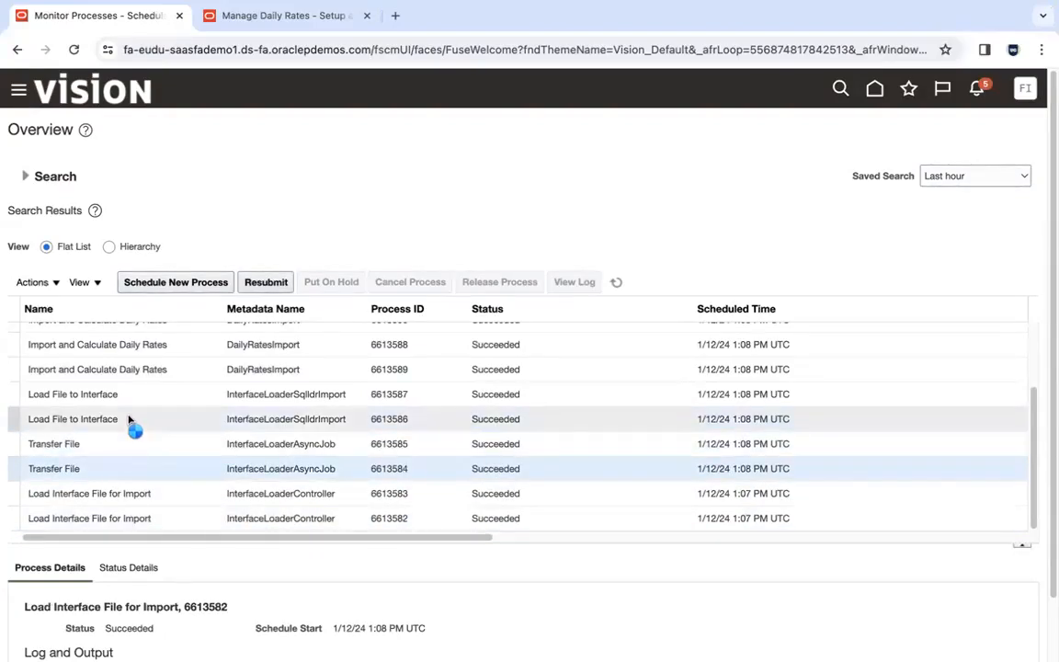
click(128, 419)
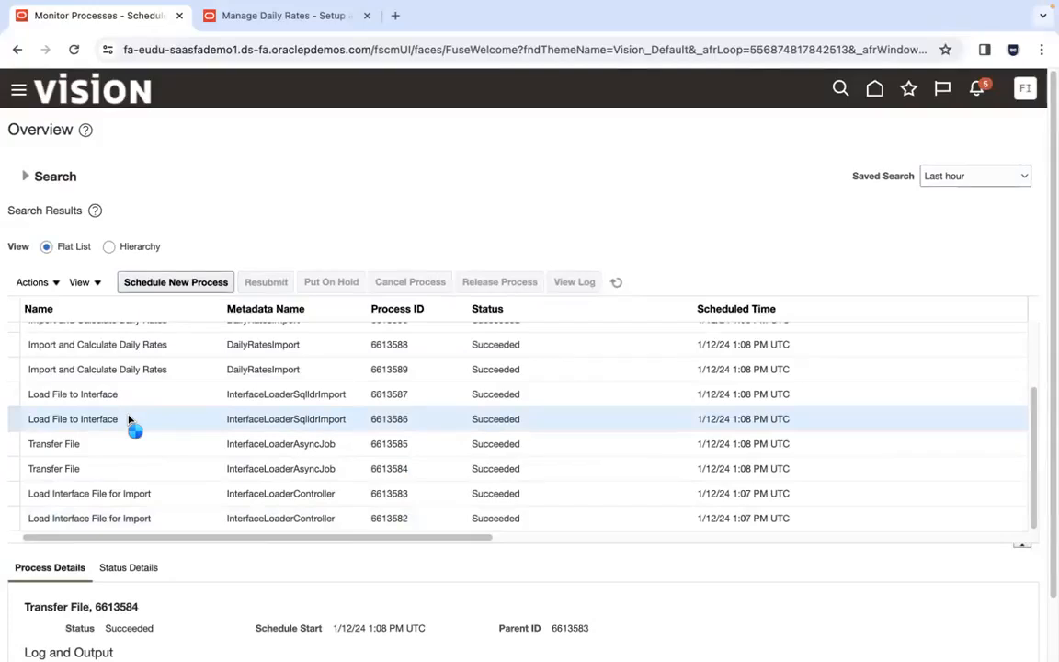
click(169, 373)
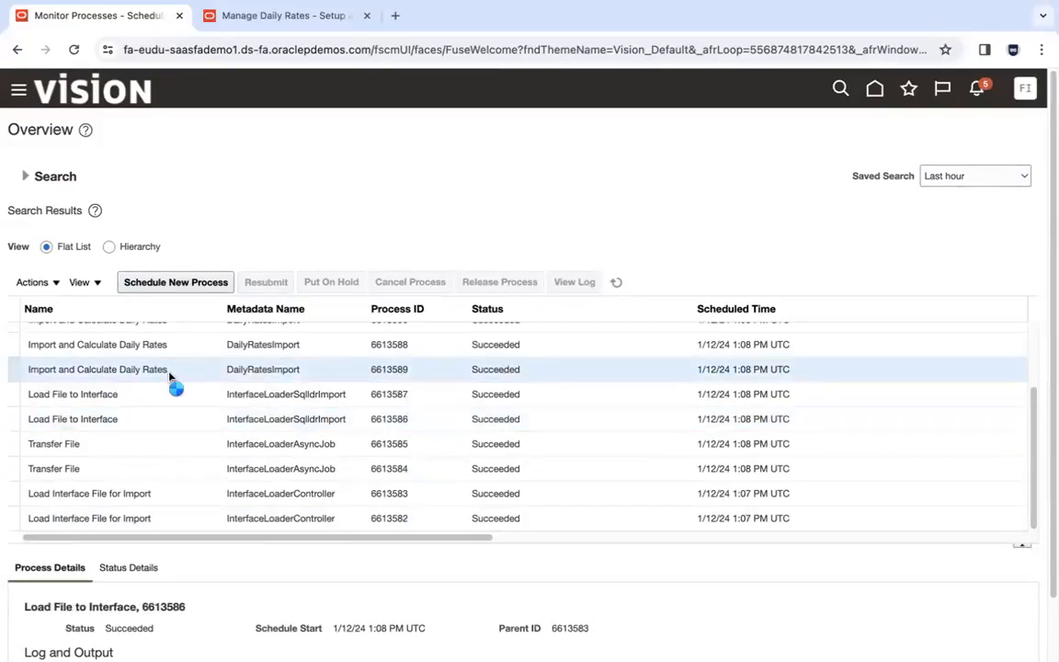
click(162, 520)
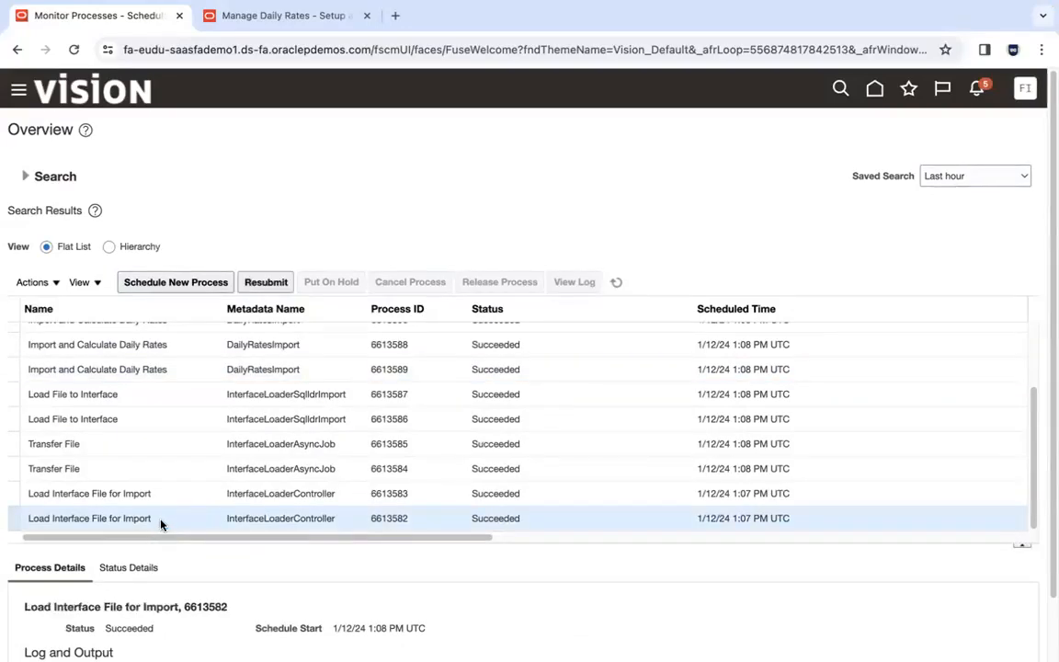
click(158, 377)
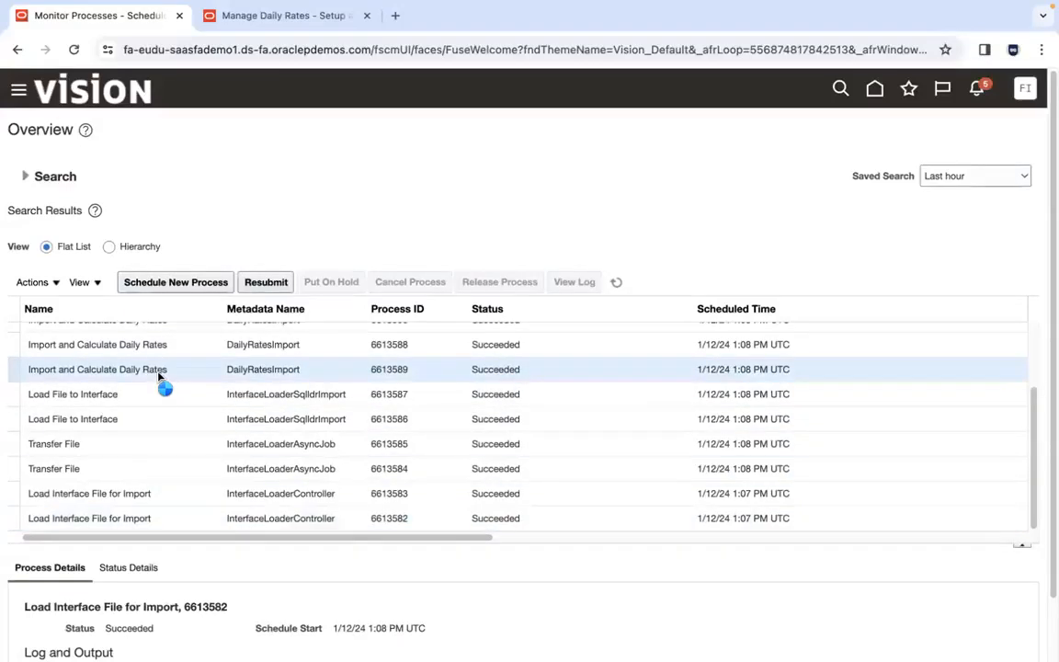
click(153, 518)
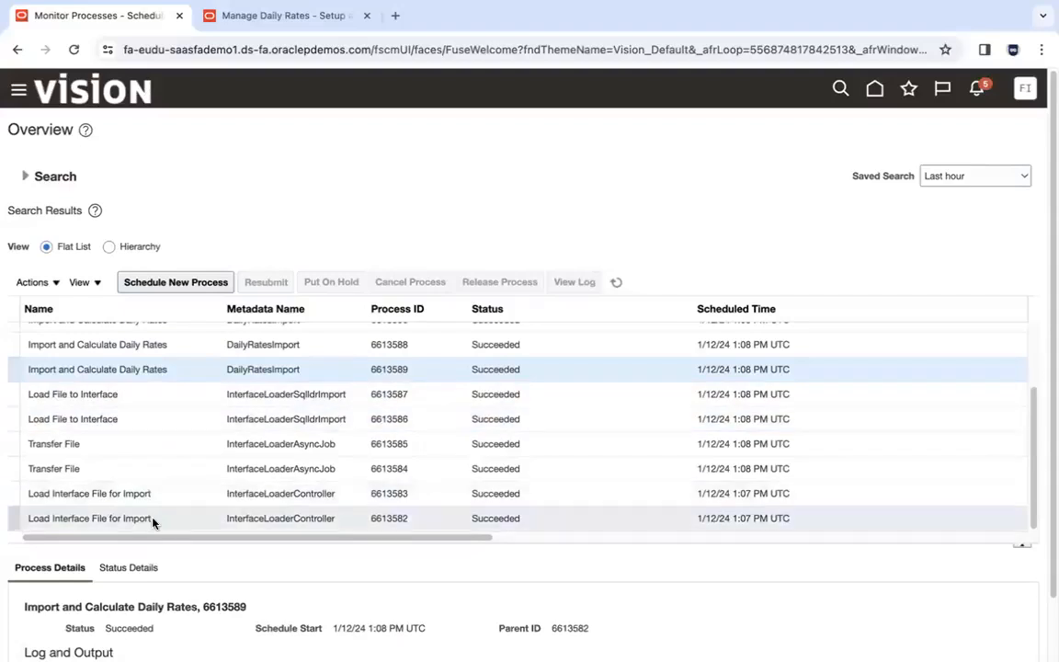
click(165, 379)
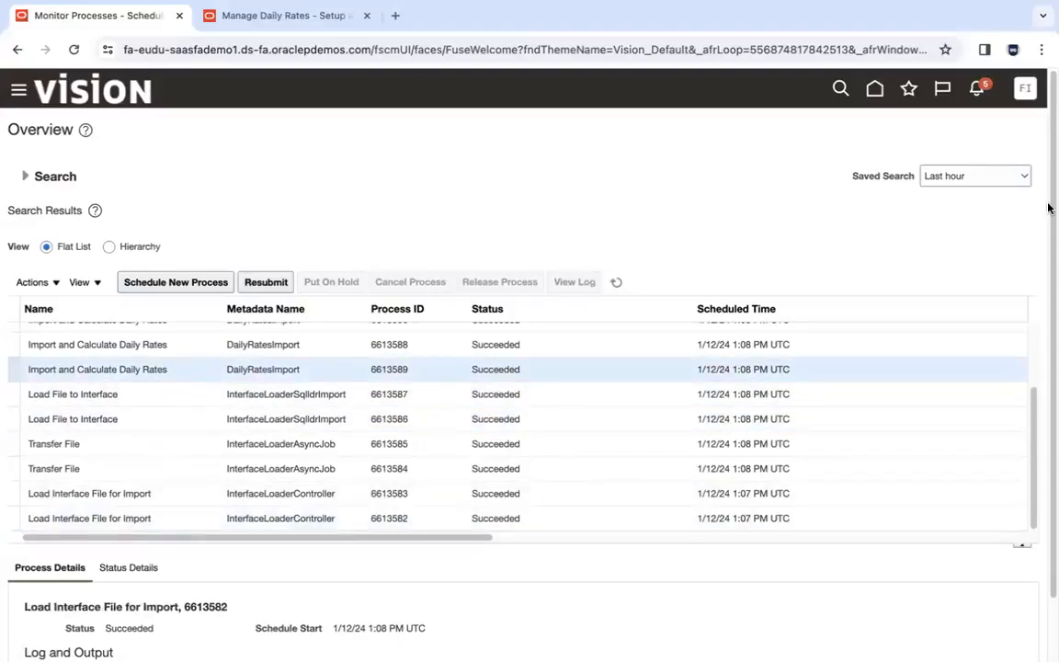
scroll(1047, 265, down, 1)
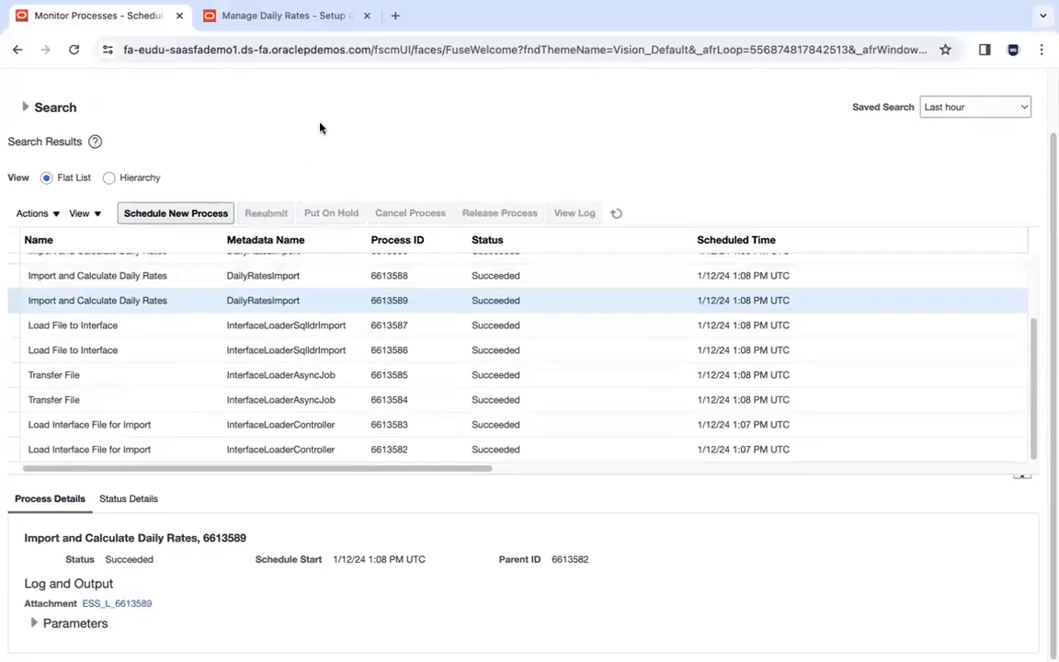
- Review Load Interface File for Import 6613582 and daily rates imports 6613589 and 6613588
click(189, 450)
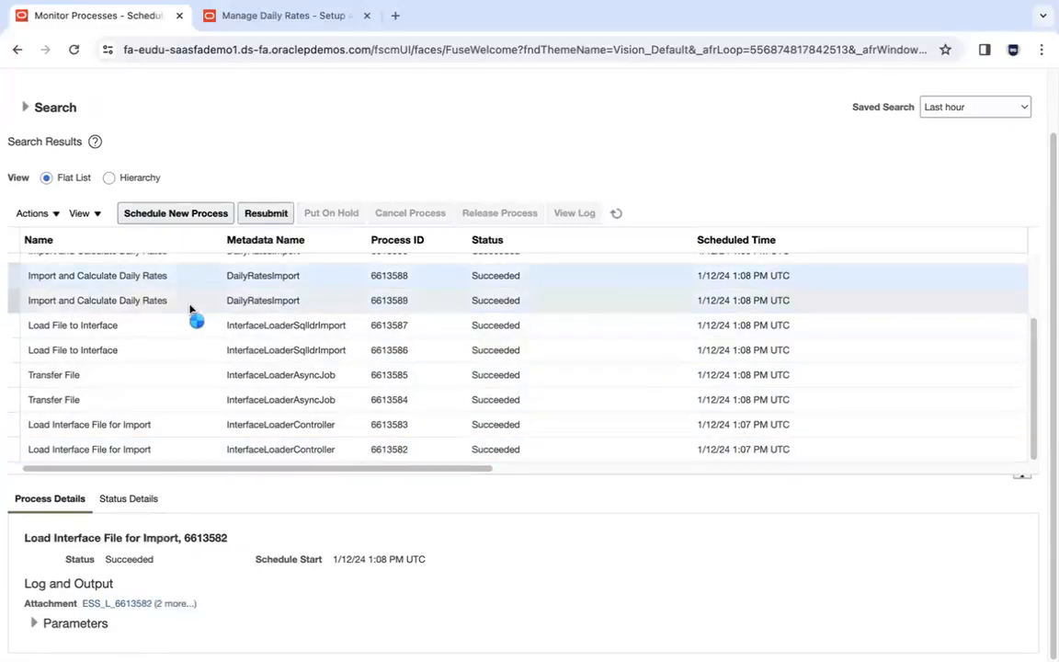
click(192, 308)
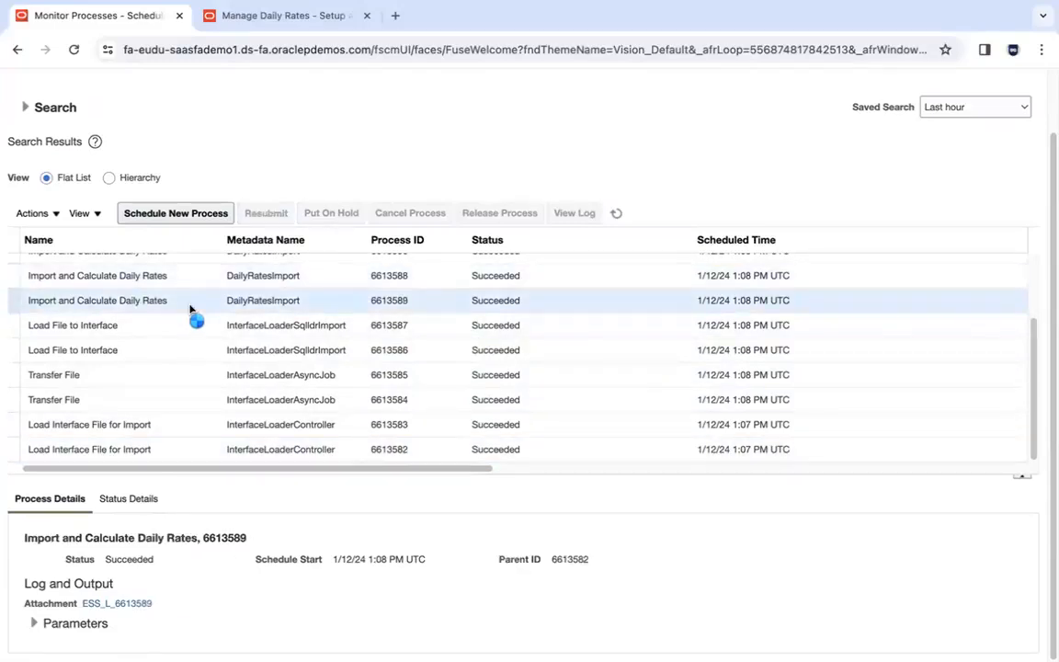
click(175, 423)
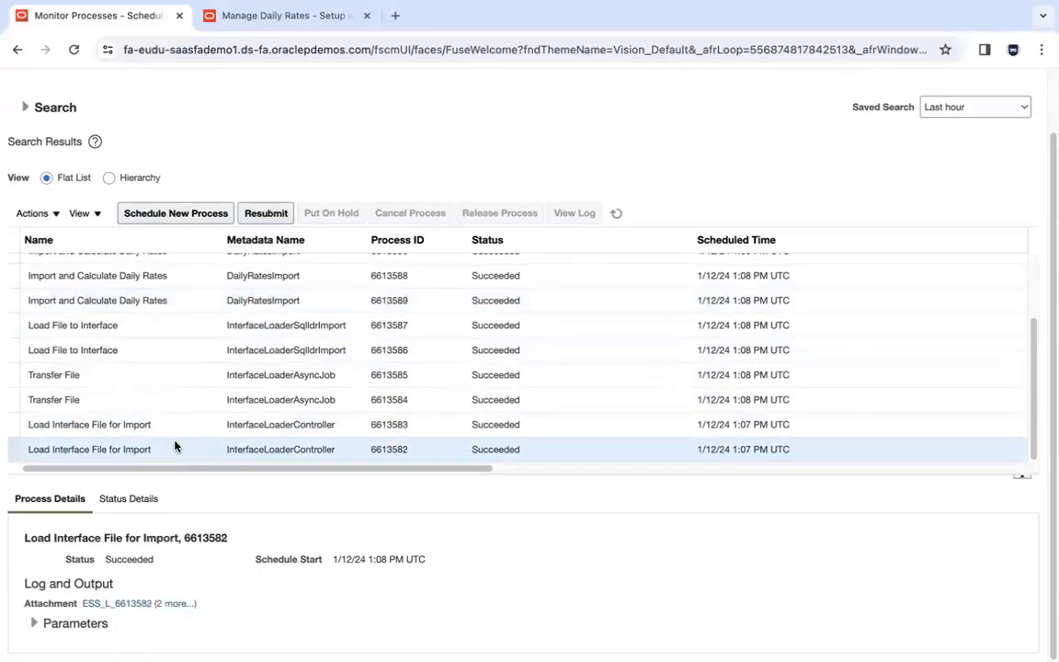
click(174, 304)
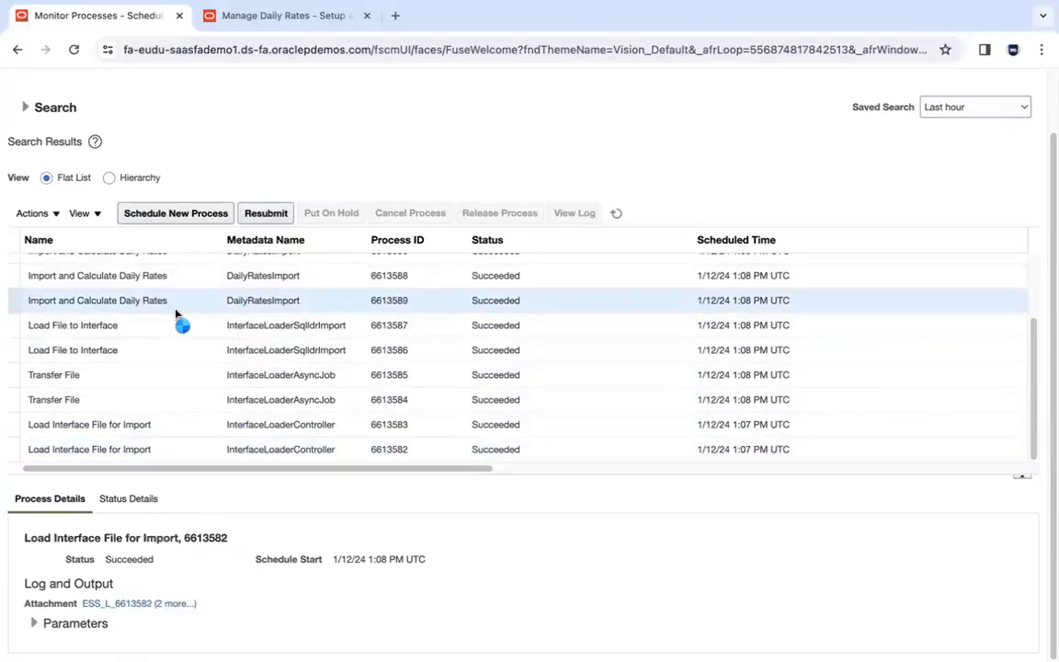
click(177, 276)
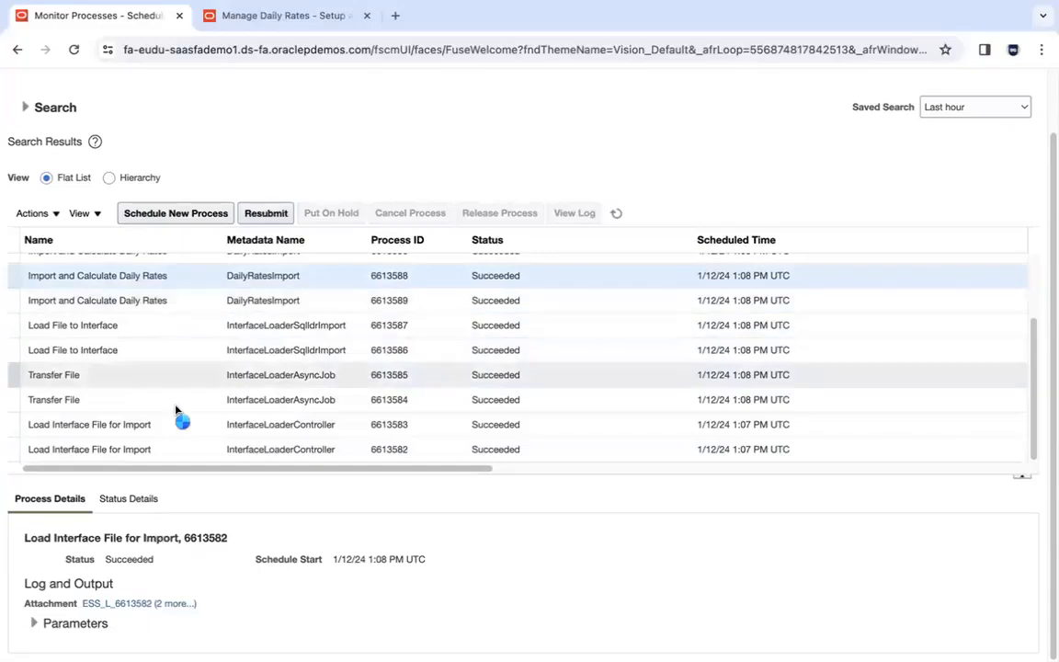
click(182, 301)
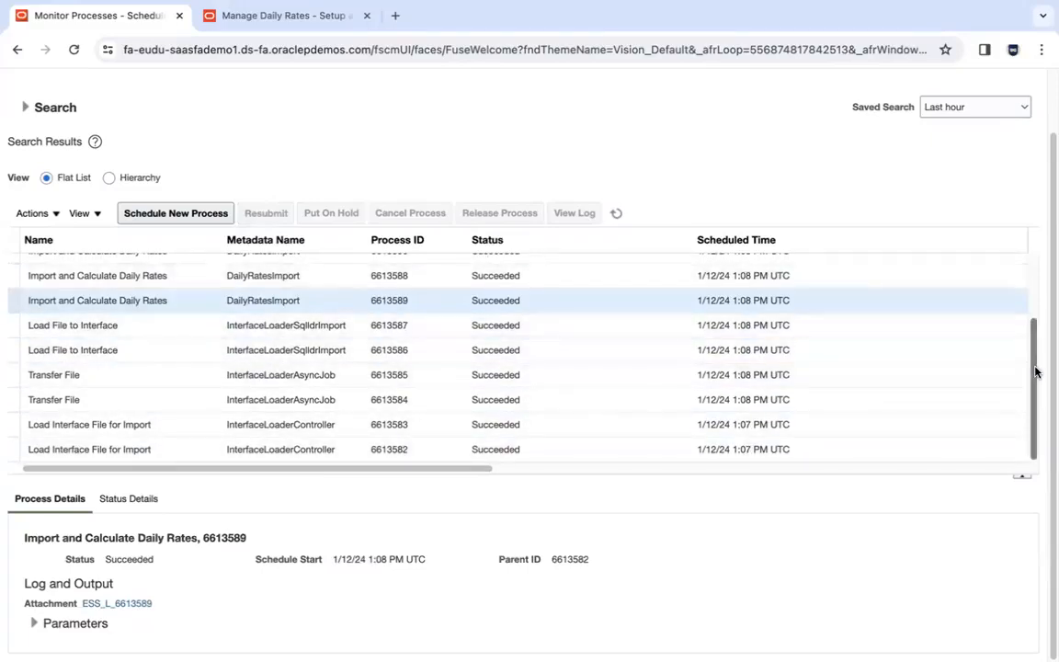
- Scroll up the process table and confirm daily rates import 6613590 succeeded
drag(1031, 372, 1031, 269)
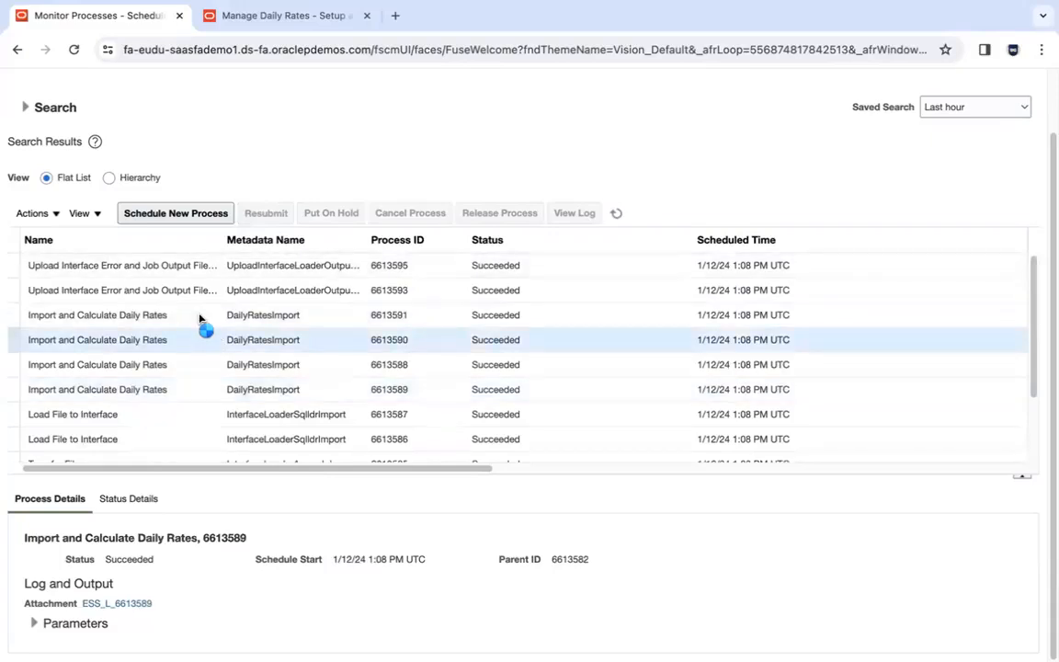
click(203, 342)
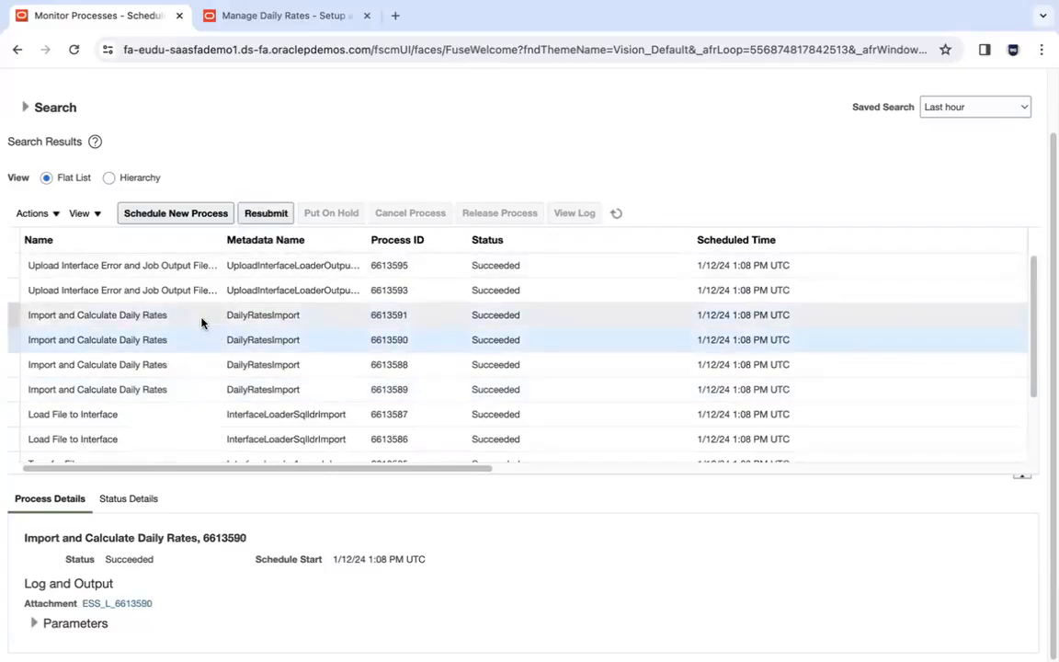
key(super+Tab)
key(super+Tab)
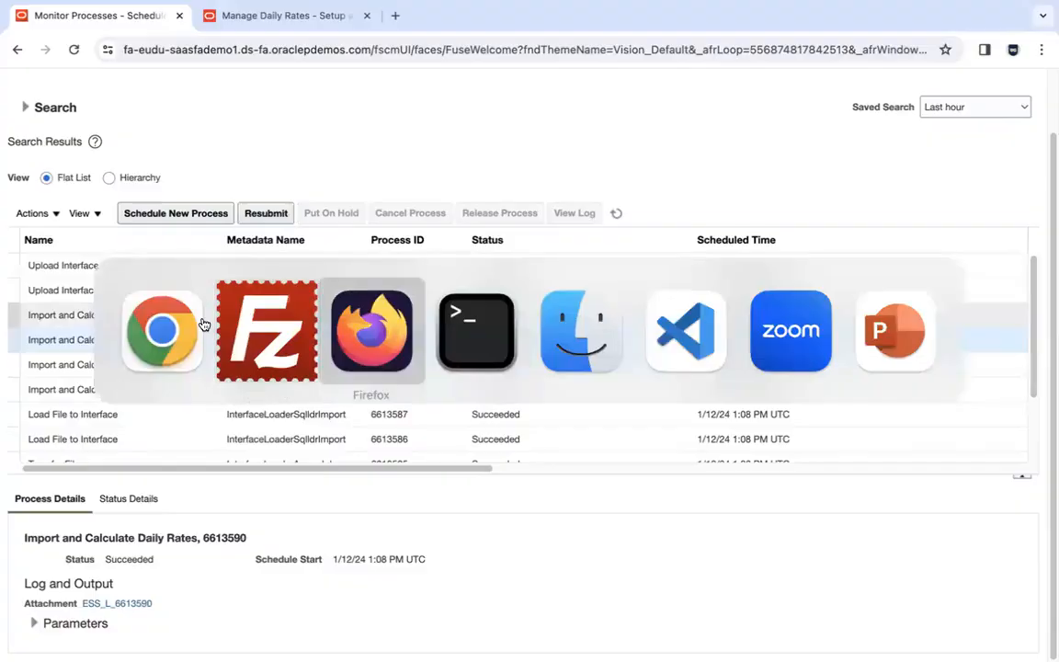
drag(384, 401, 728, 406)
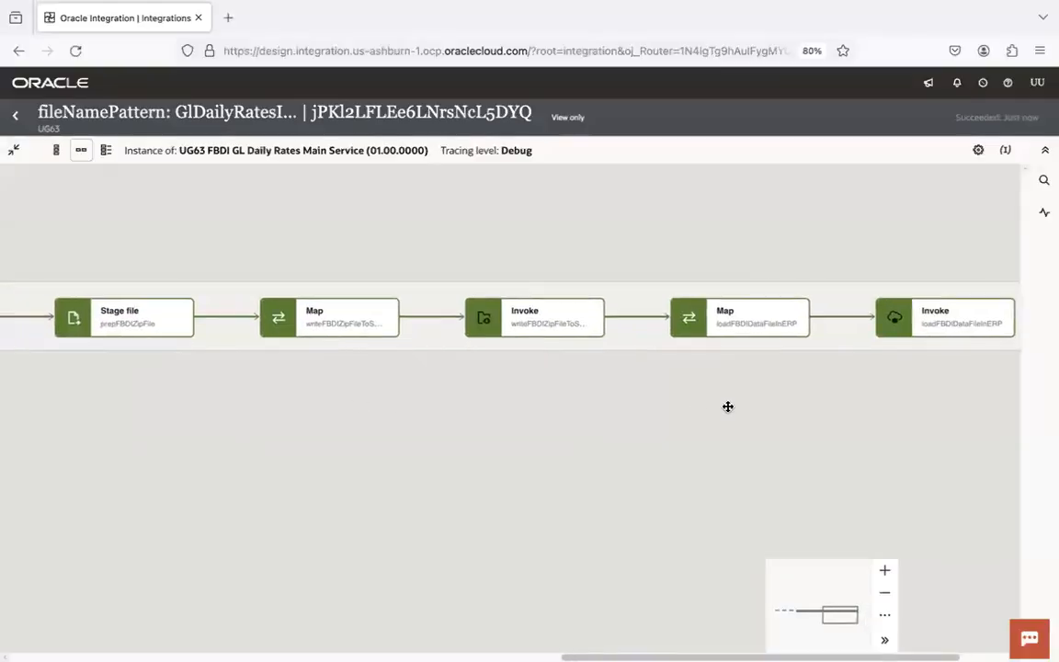
drag(256, 393, 605, 435)
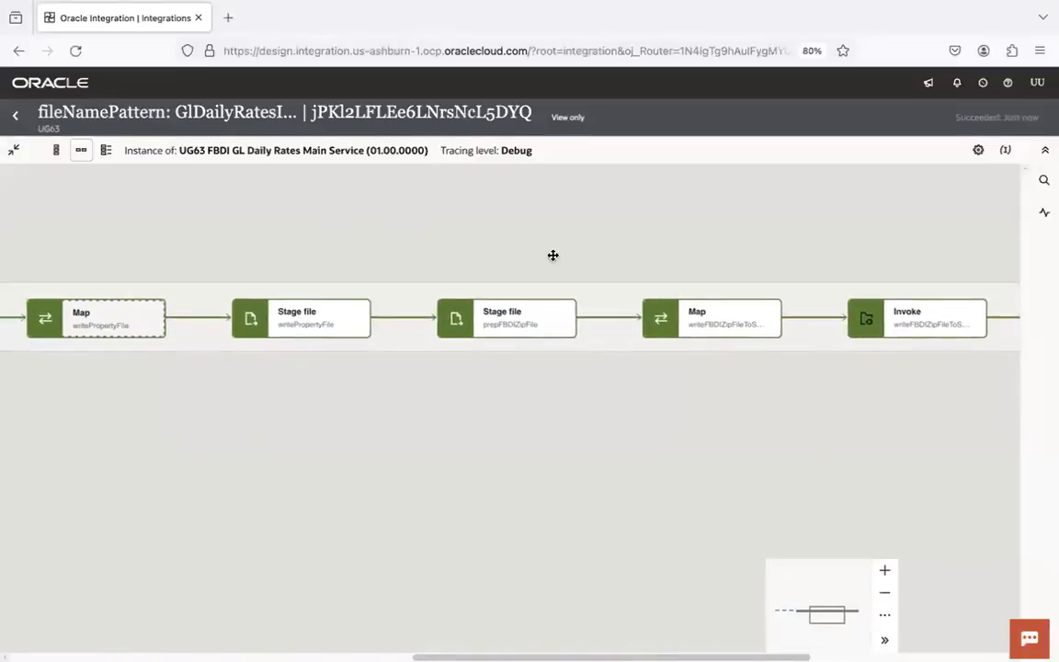
mouse_move(338, 329)
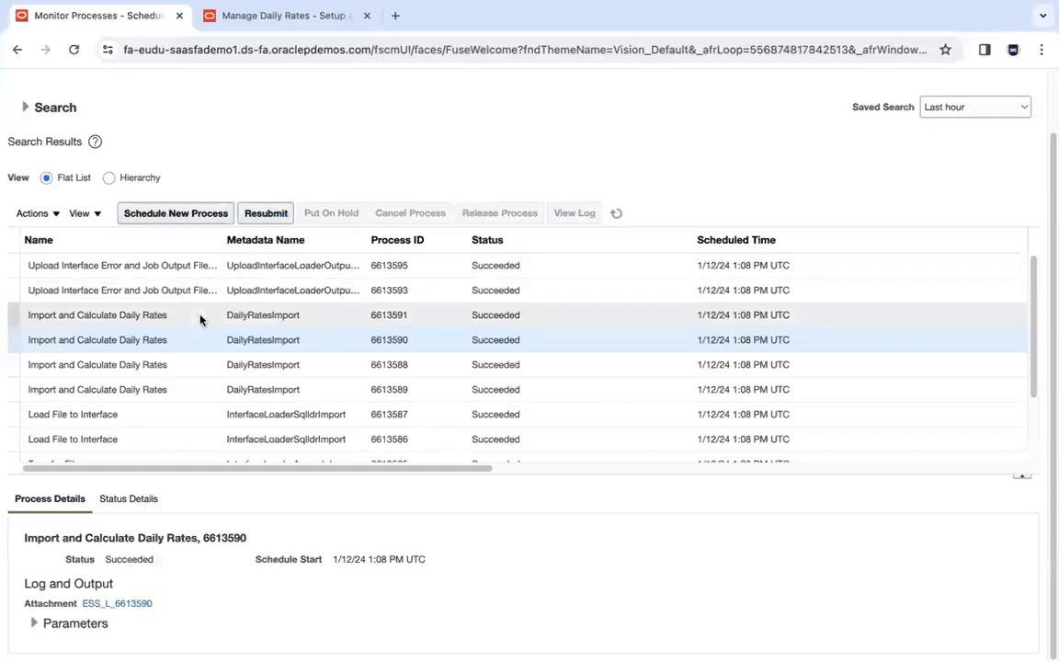
- Review Process Details for imports 6613591, 6613590, 6613589, 6613588 and parent load job 6613583
click(169, 322)
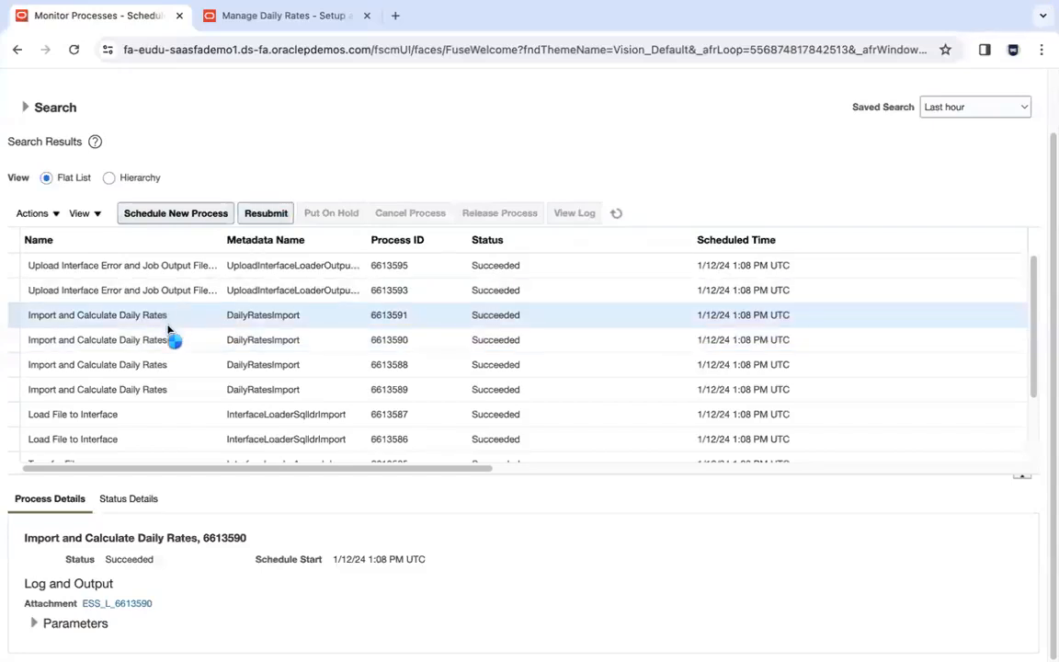
click(170, 337)
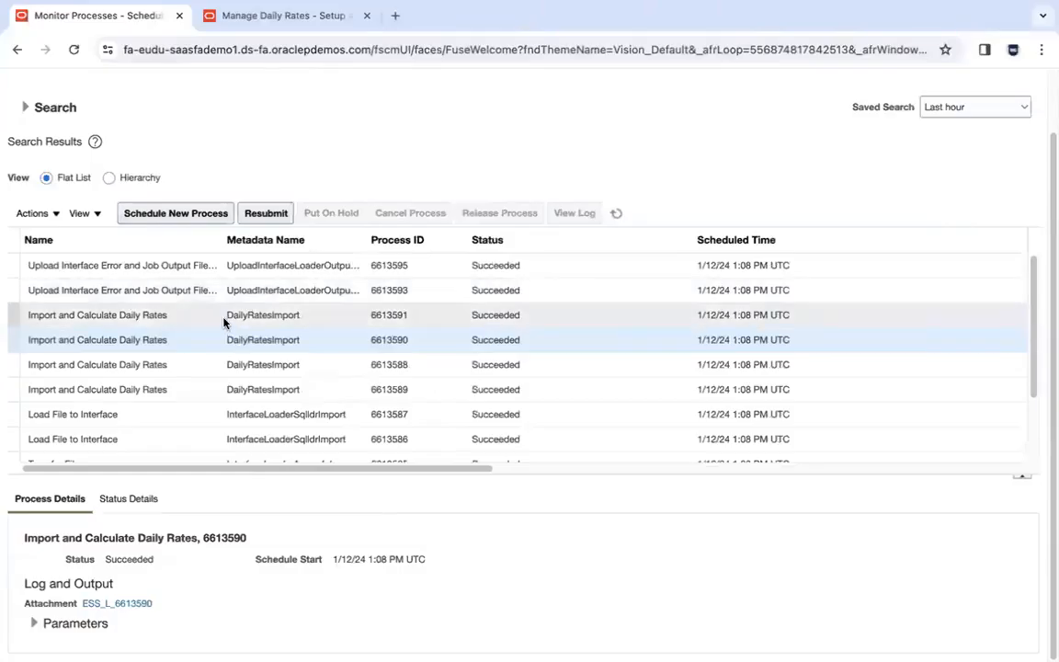
click(224, 320)
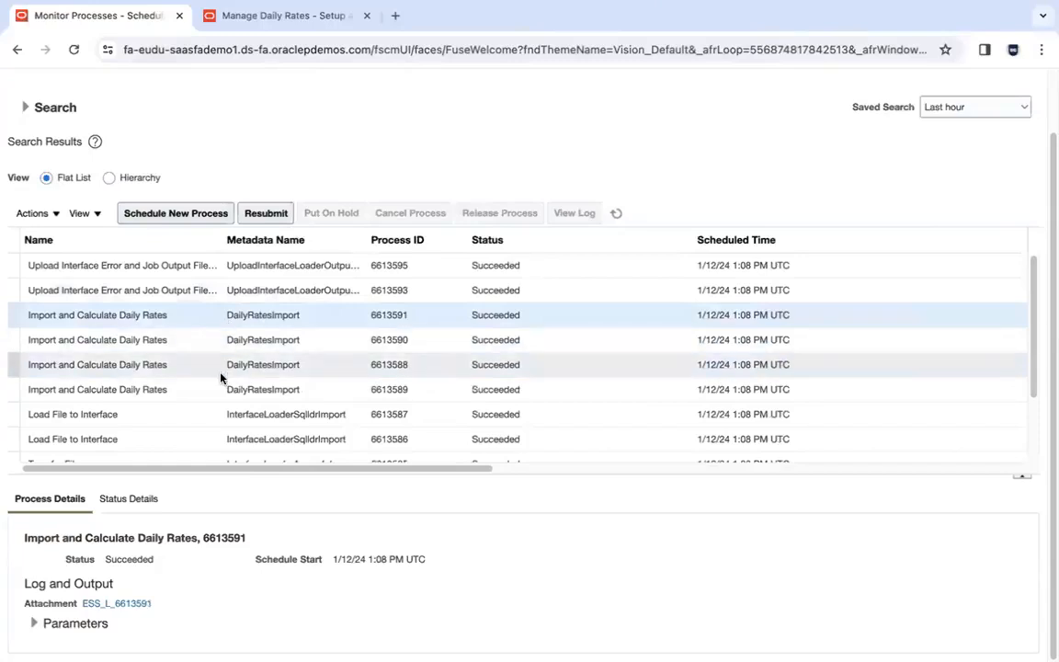
drag(1035, 292, 1047, 367)
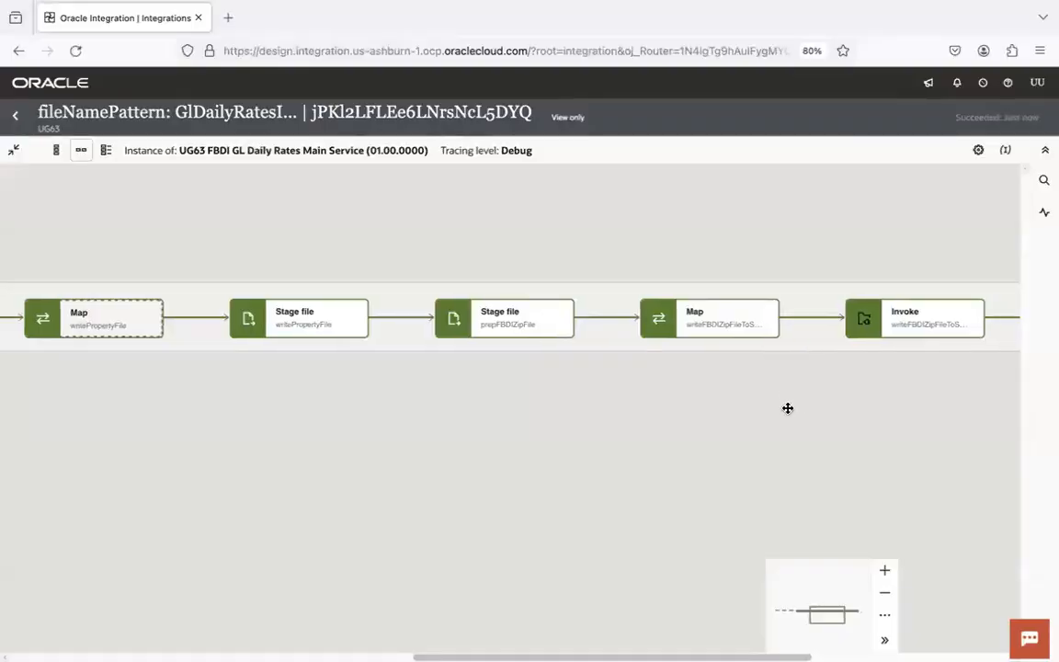
drag(786, 409, 285, 403)
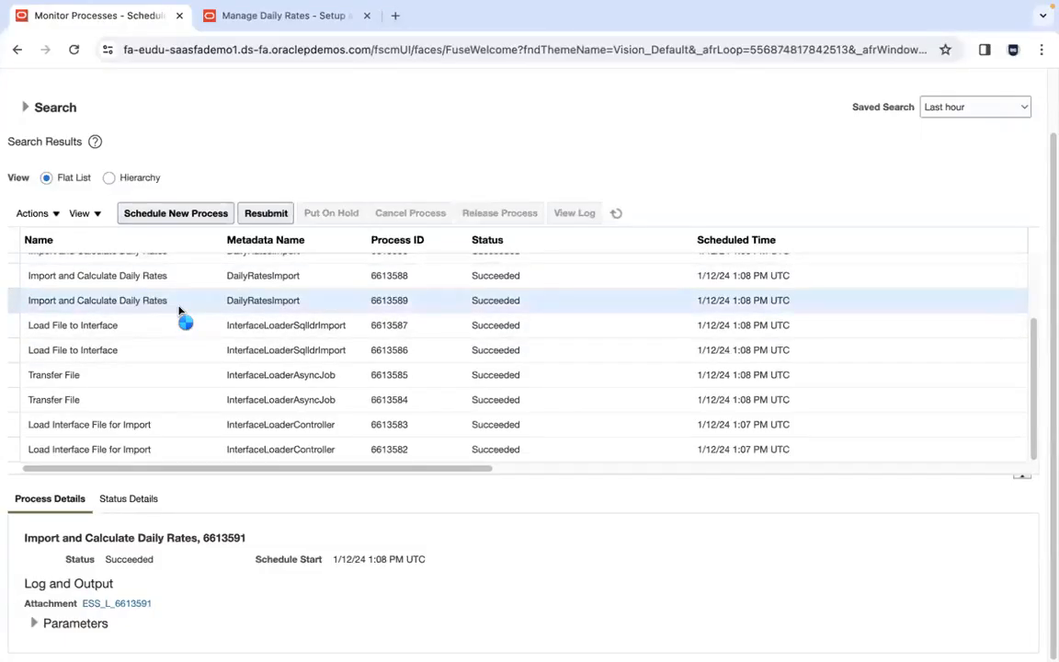
click(179, 310)
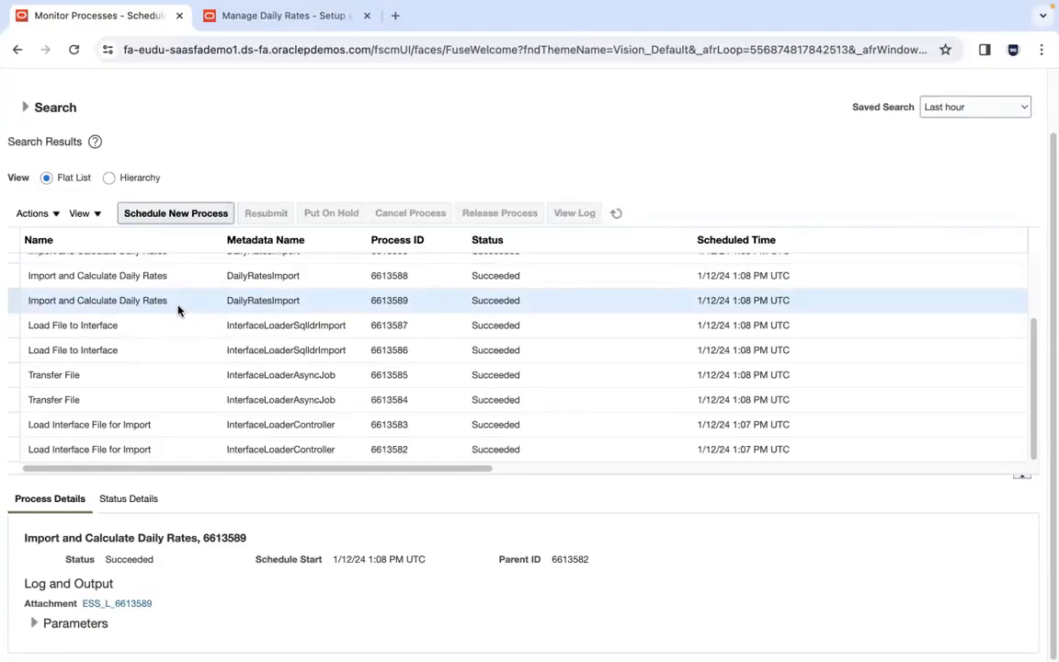
click(170, 427)
click(176, 309)
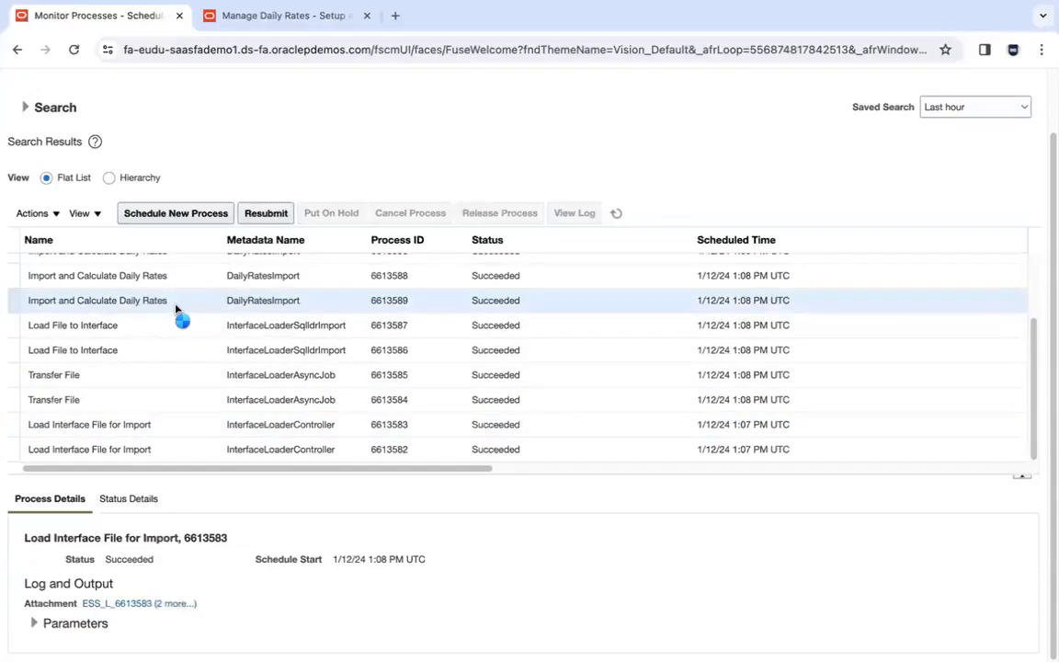
click(180, 282)
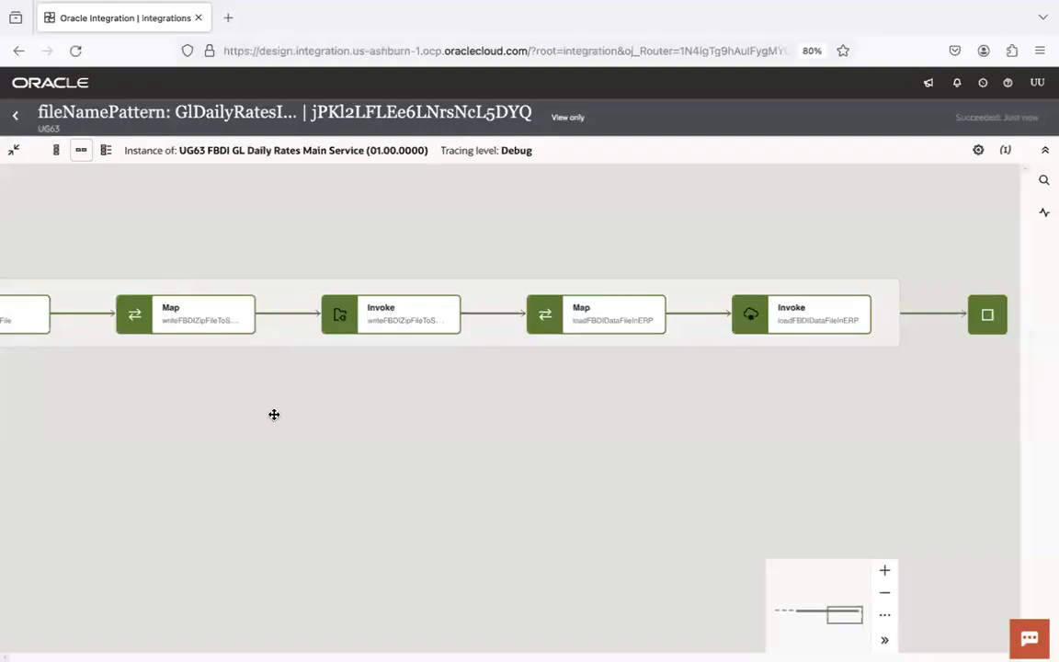
- Pan and zoom the UG63 Main Service flow diagram from the file staging steps to the ERP load invoke
drag(274, 413, 1049, 381)
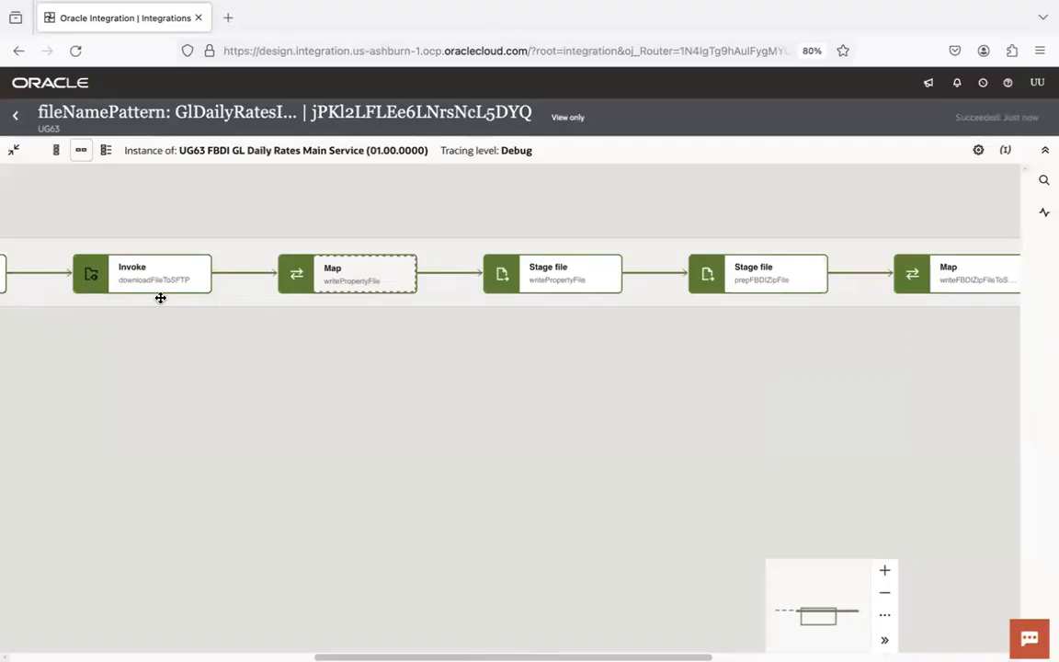
drag(376, 428, 274, 468)
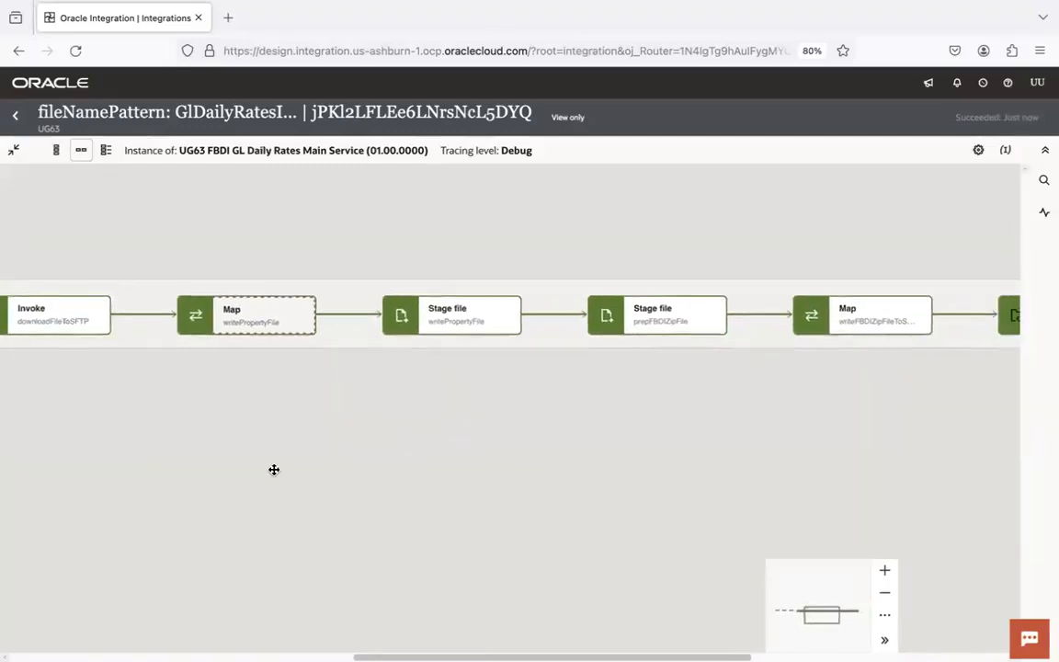
click(886, 599)
drag(889, 463, 796, 465)
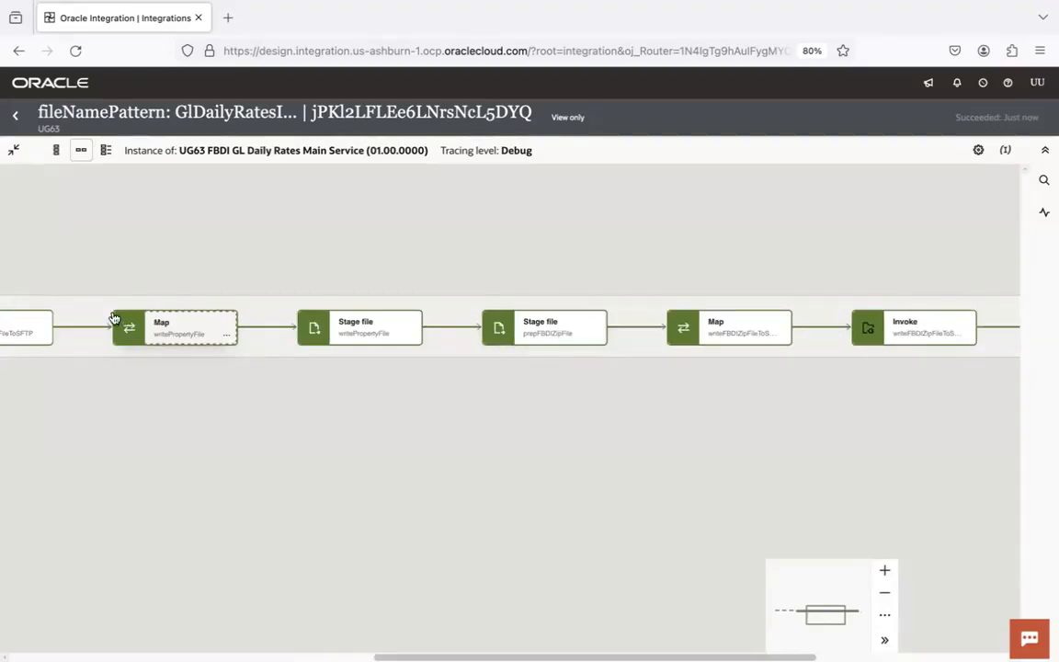
drag(82, 396, 265, 406)
drag(766, 441, 397, 431)
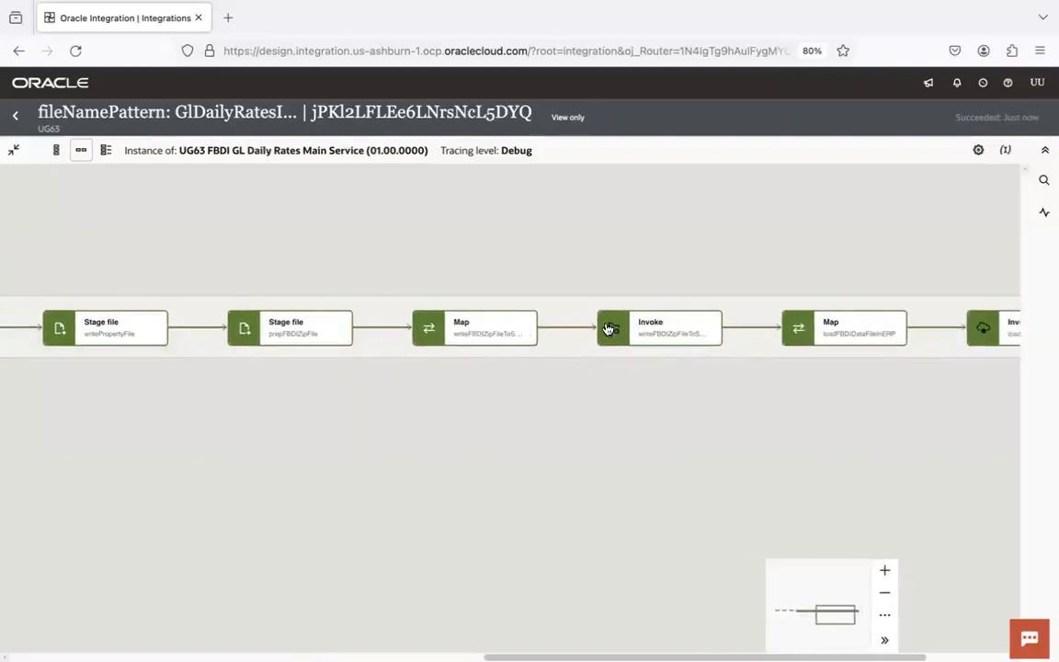
drag(865, 402, 652, 403)
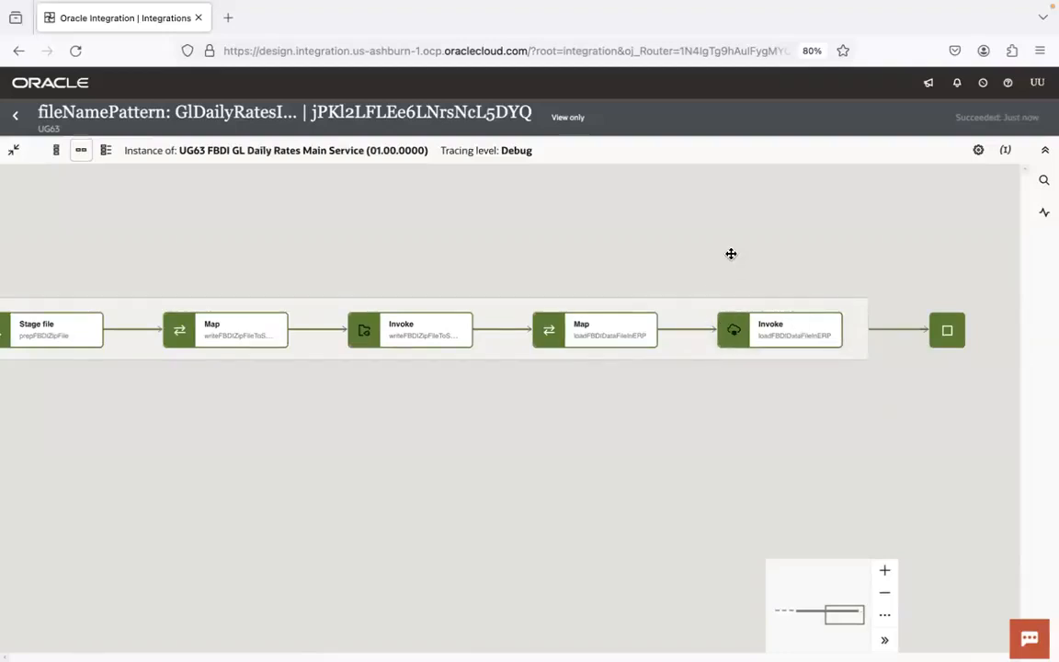
key(super+Tab)
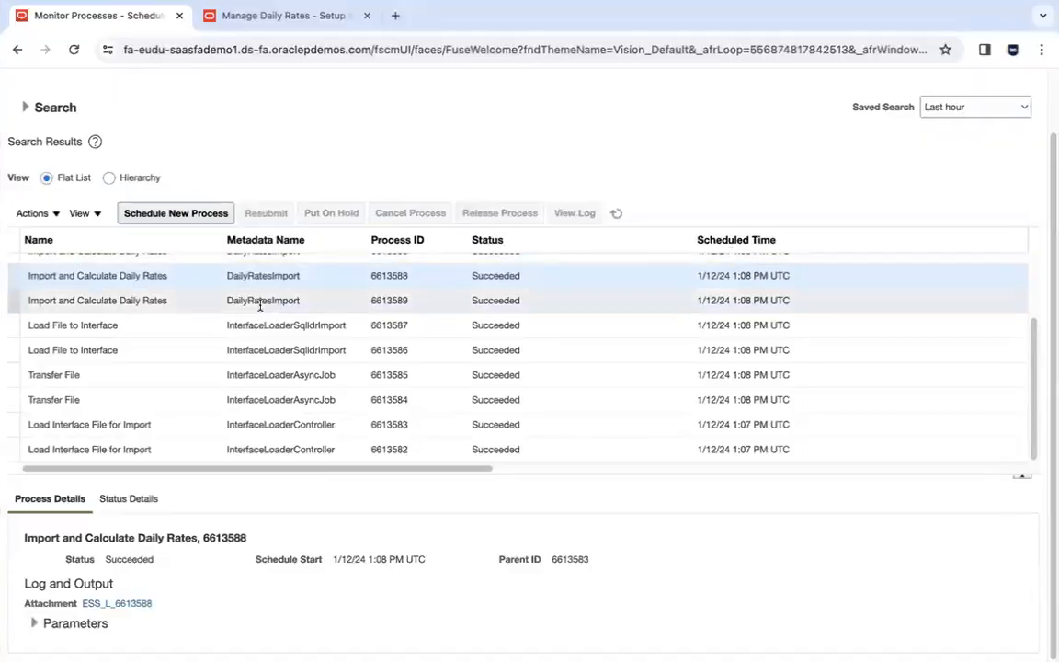
- Check Process Details of Import and Calculate Daily Rates 6613589 and its parent load job 6613583
click(260, 309)
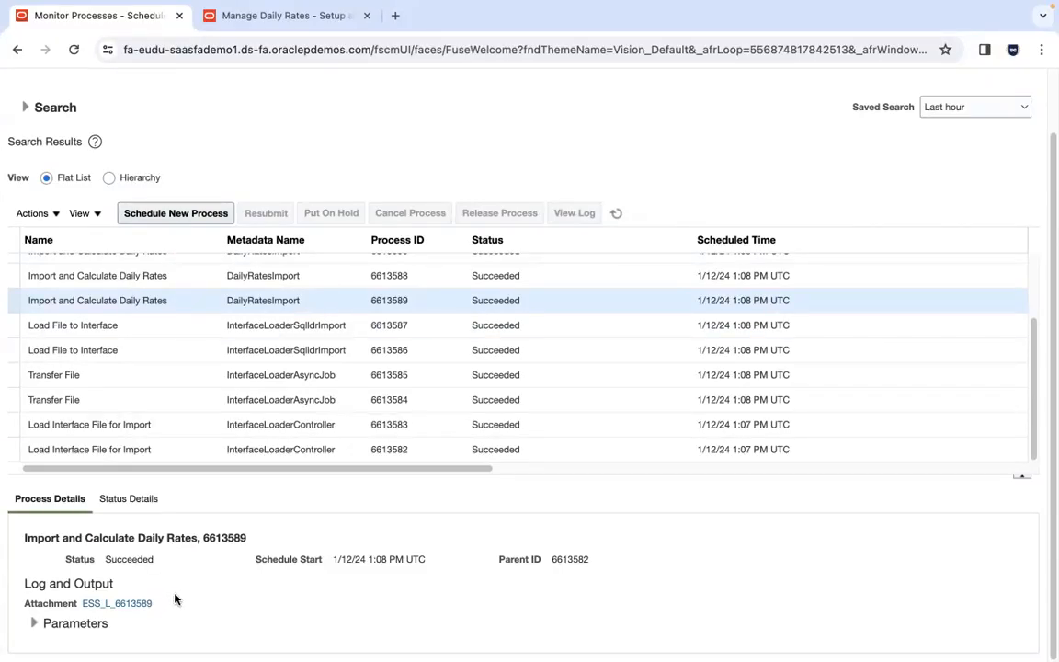
click(168, 427)
click(187, 301)
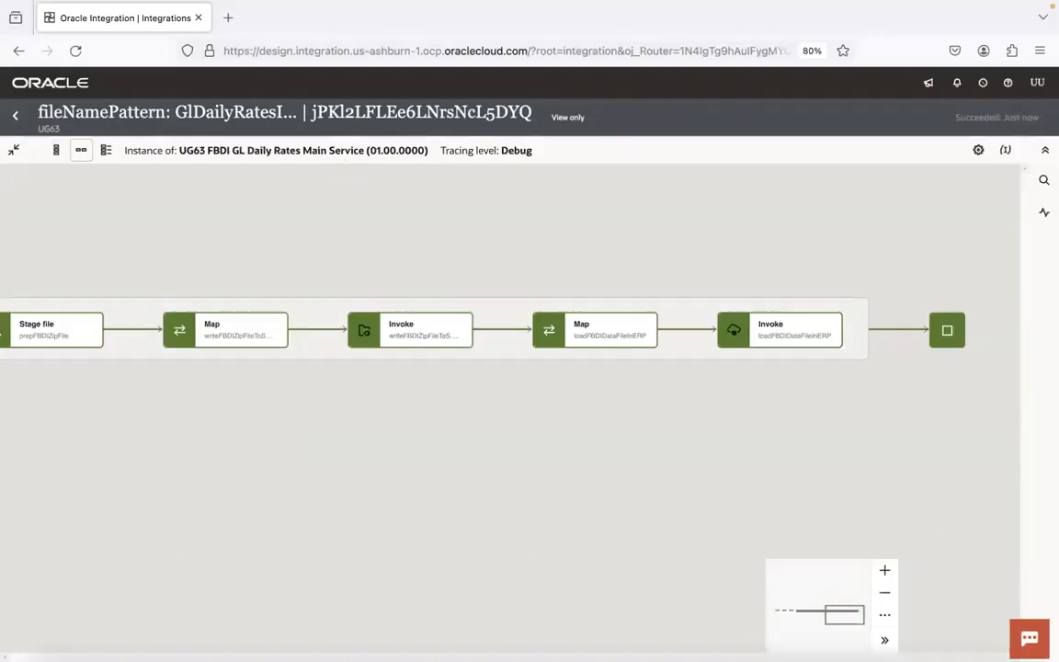
- Open the 9.GL Daily Rates FBDI Automation Service deck in PowerPoint and scroll to slide 2
click(887, 633)
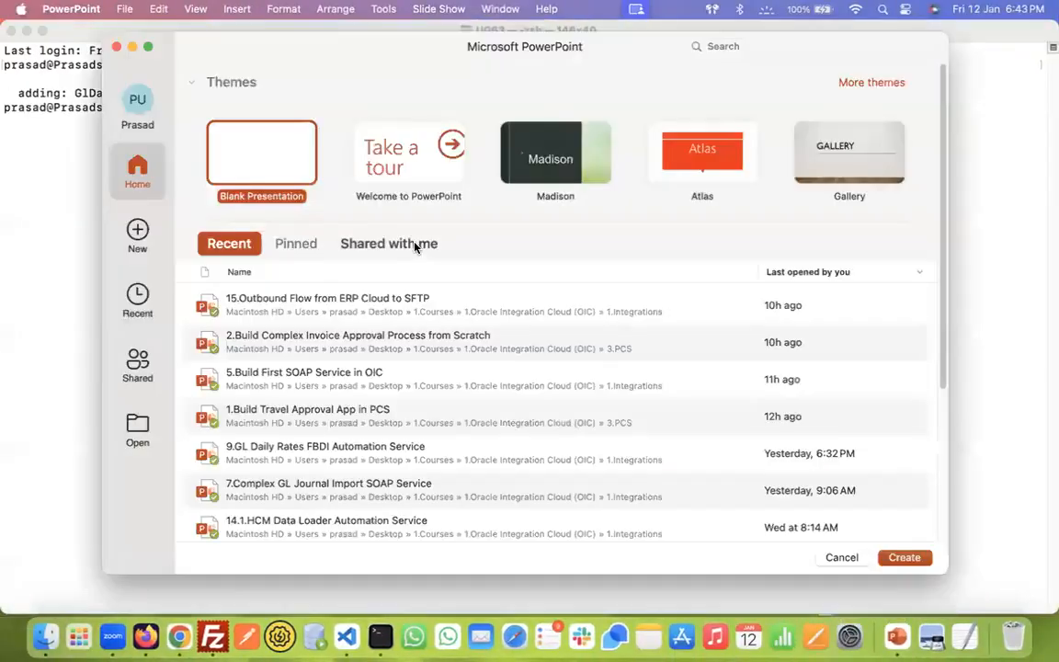
click(358, 460)
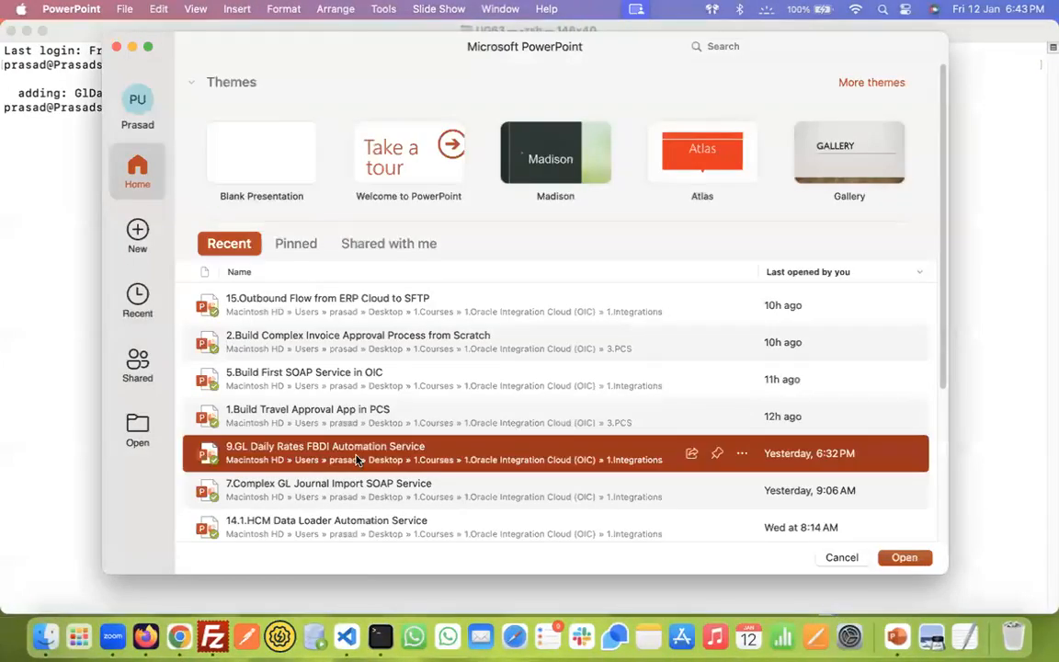
double_click(358, 459)
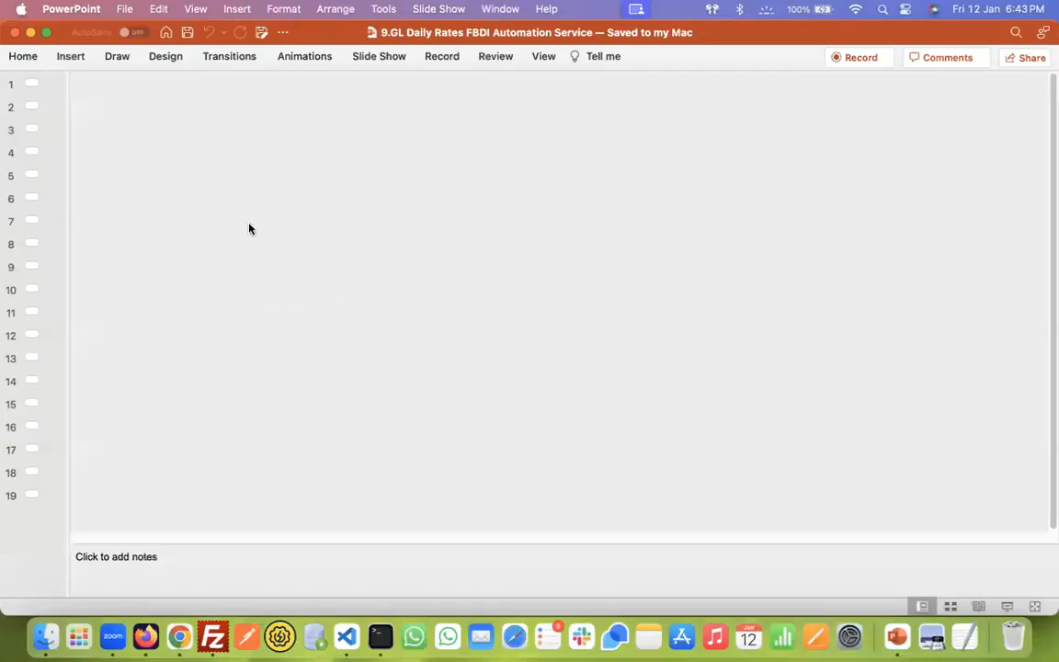
scroll(250, 228, down, 1)
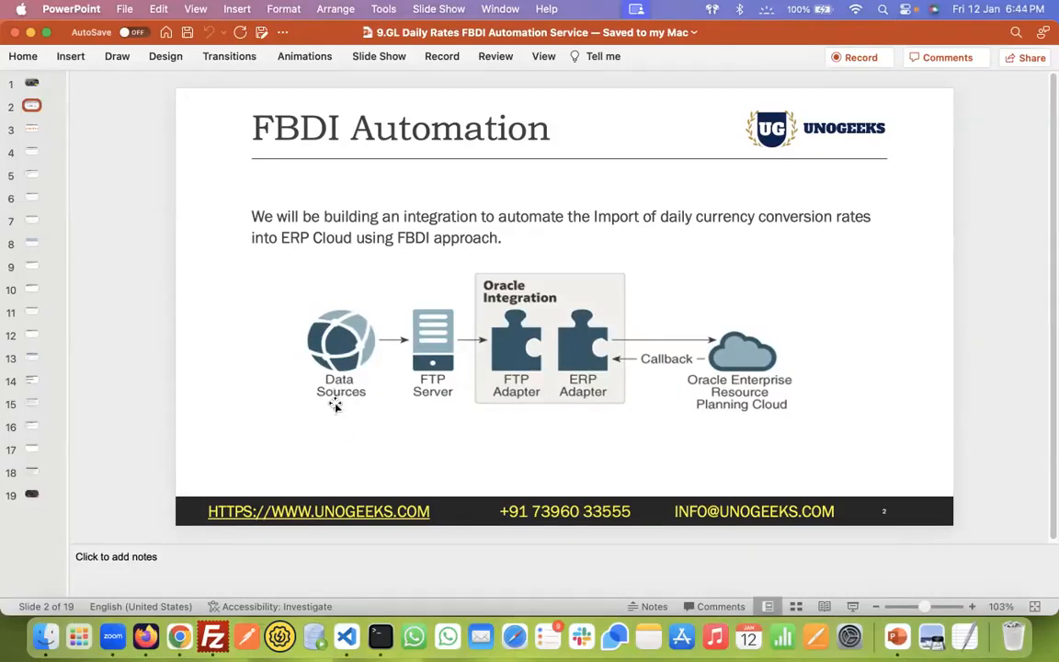
key(super+Tab)
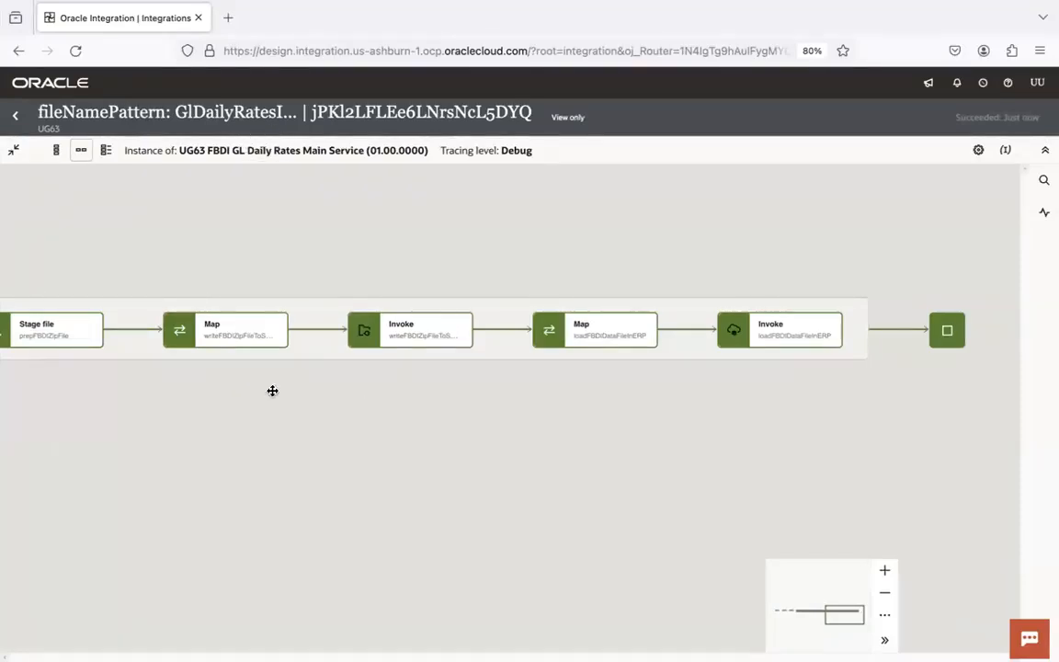
- Pan across the Main Service flow from the download Invoke to the final Map, Invoke and end steps
drag(233, 423, 692, 421)
drag(71, 395, 263, 402)
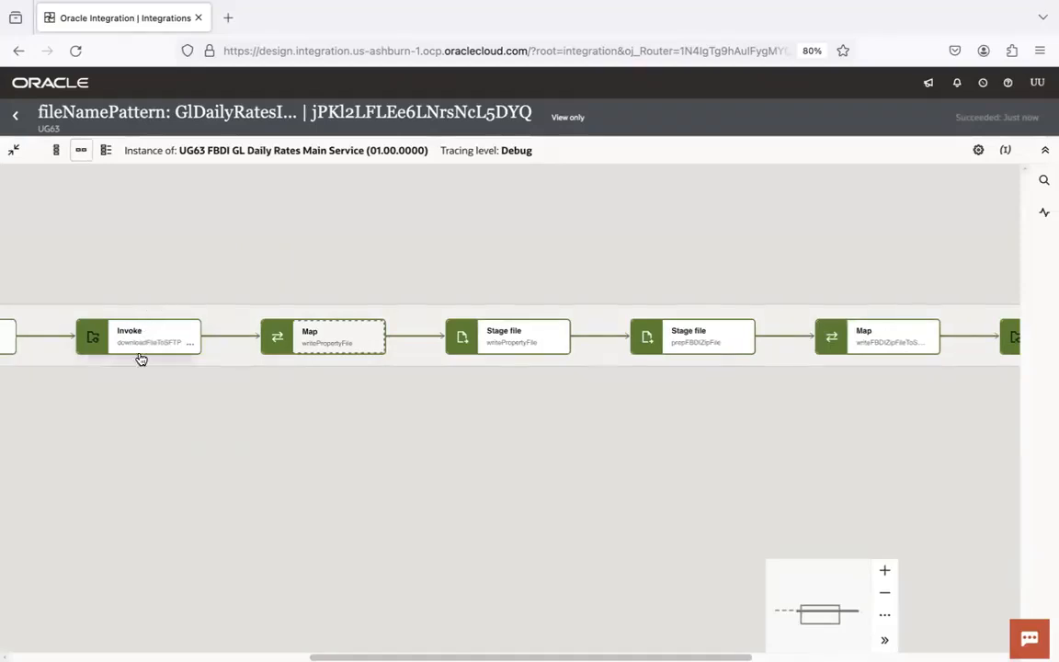
drag(351, 417, 129, 425)
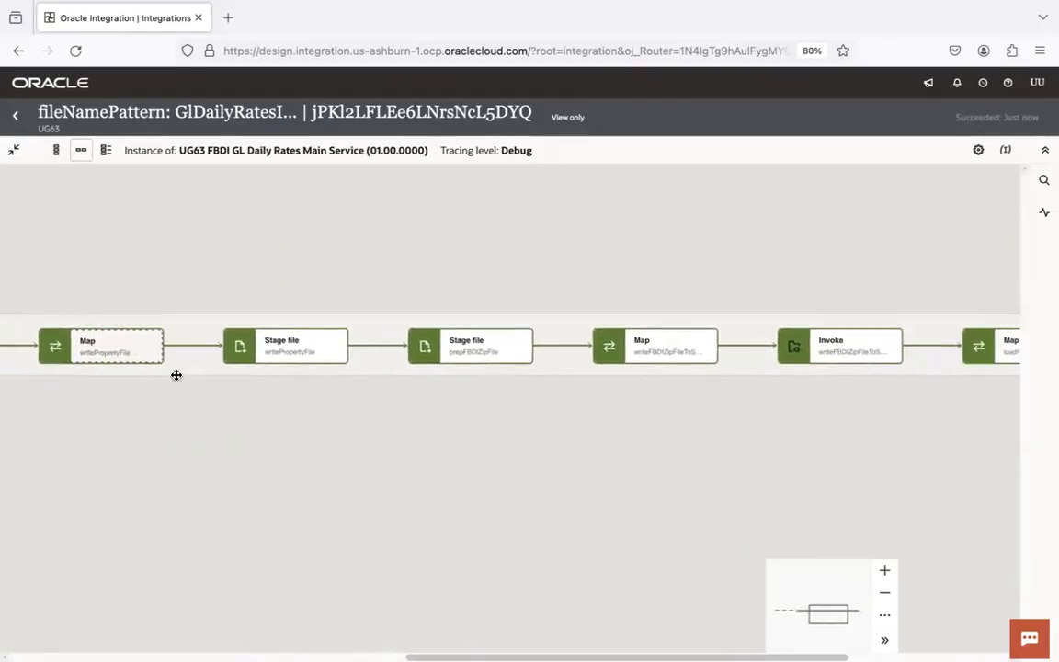
drag(950, 430, 315, 461)
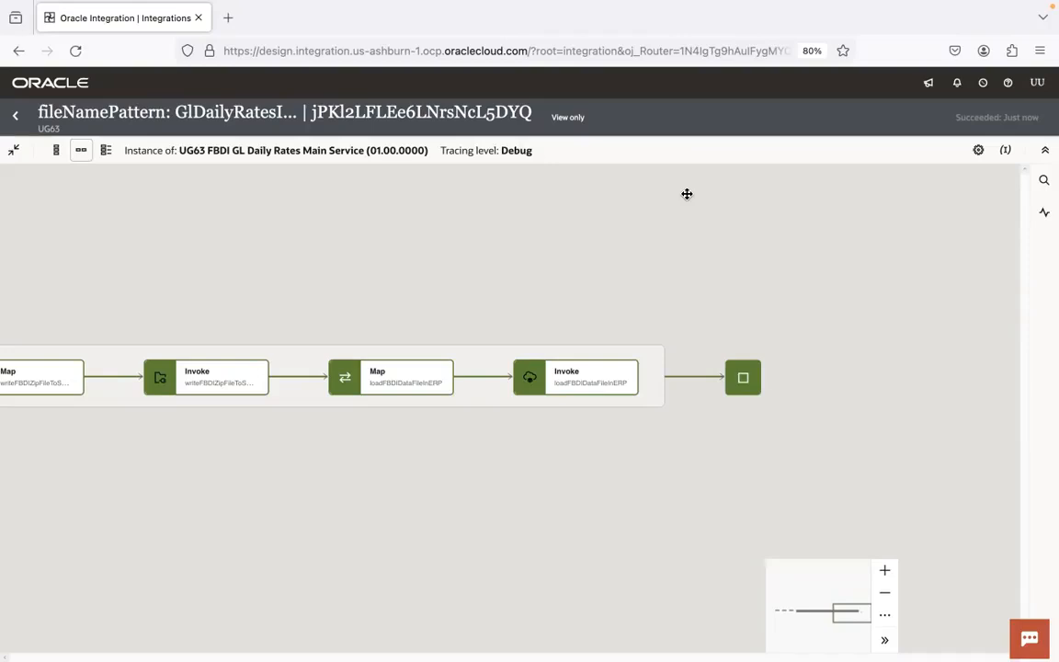
drag(291, 245, 680, 192)
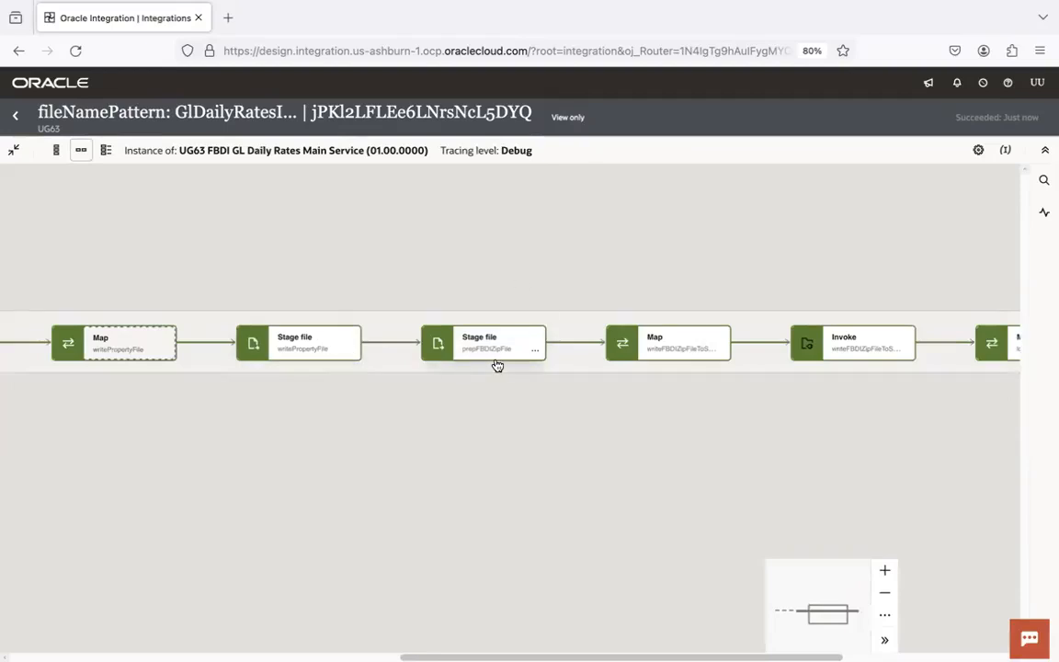
drag(901, 386, 504, 406)
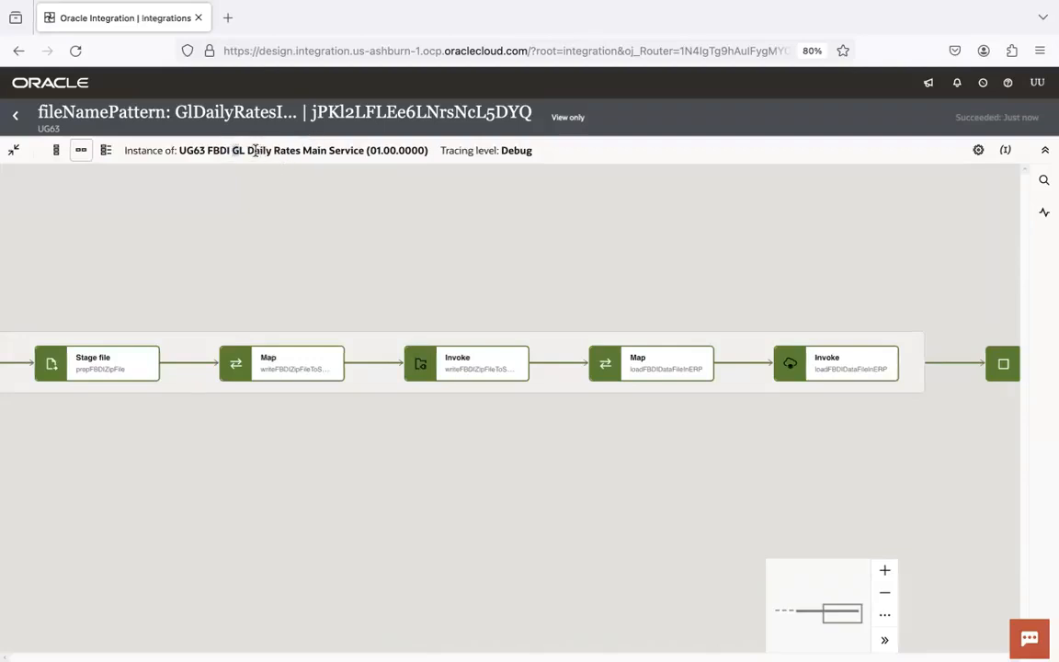
- Highlight the integration name in the instance header, glance at the process monitor, and return to the slide
drag(232, 149, 290, 149)
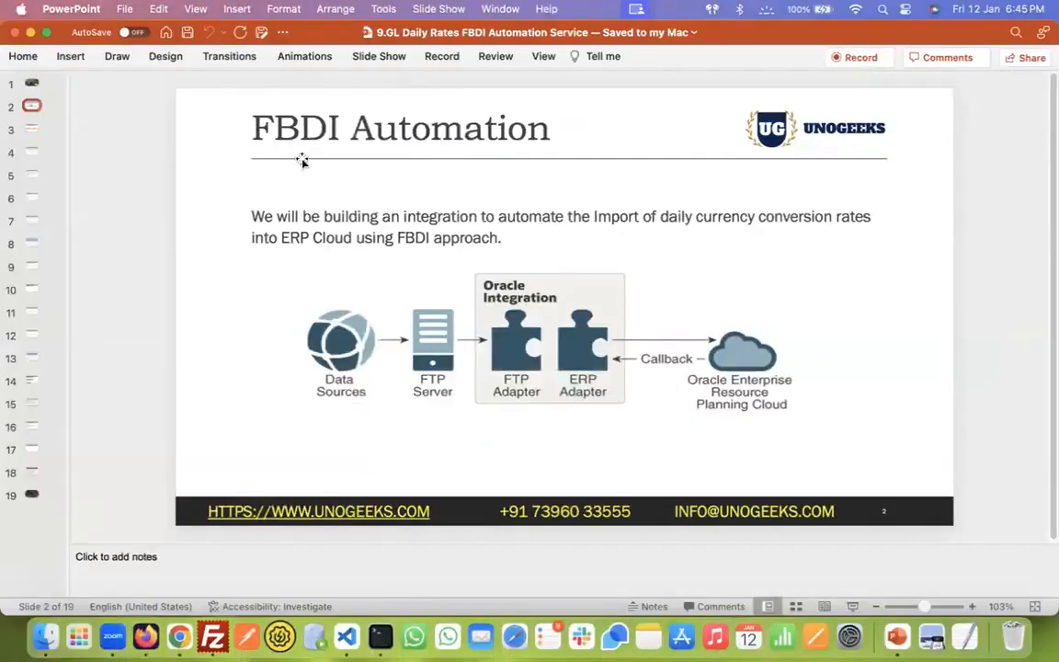
key(super+Tab)
key(super+Tab)
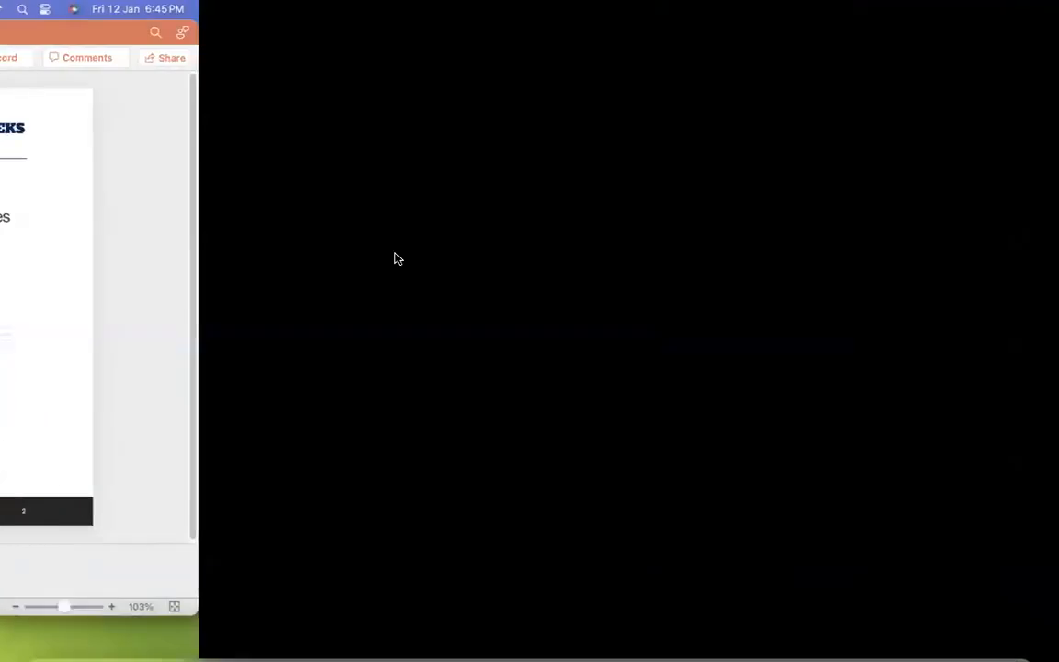
key(super+Tab)
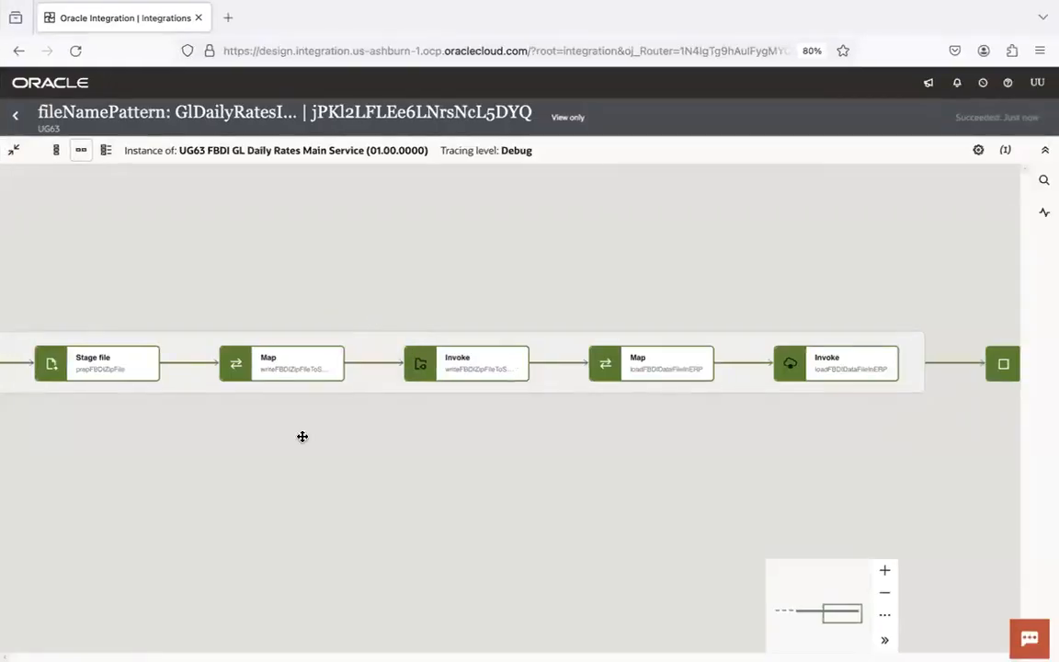
drag(307, 442, 690, 404)
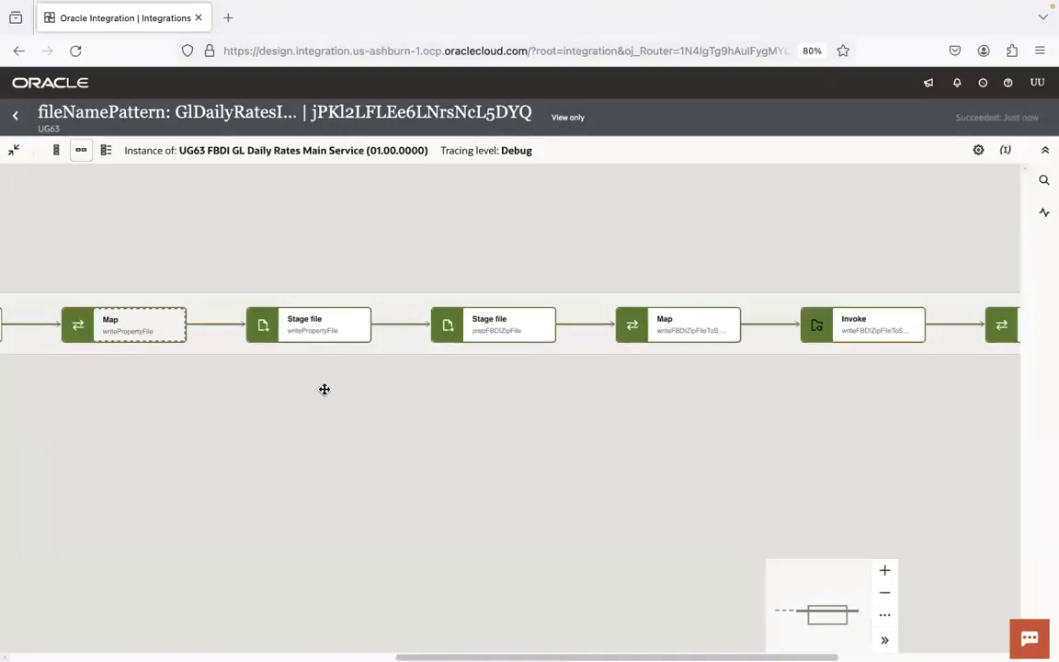
key(super+Tab)
key(super+Tab)
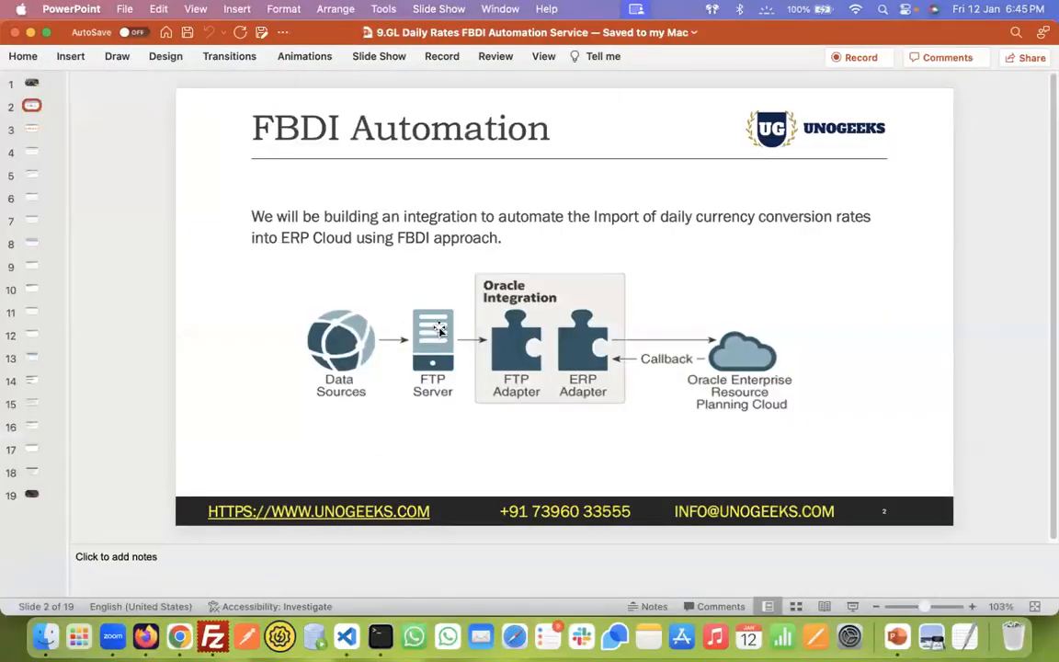
- Refresh the process list and review details of jobs 6613595, 6613583, 6613585, 6613587 and 6613588
key(super+Tab)
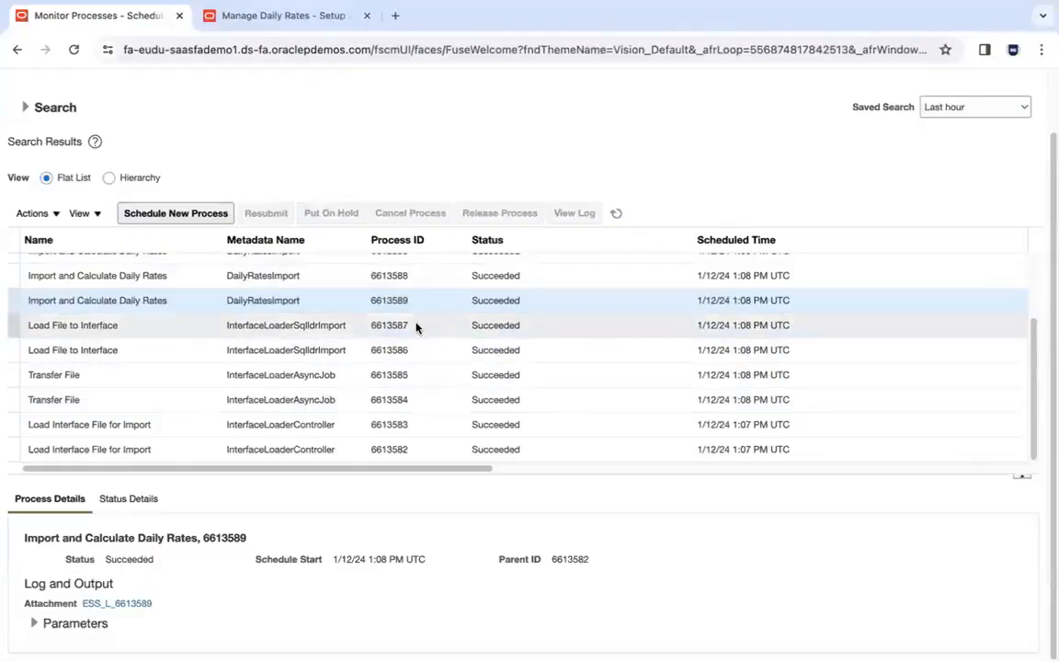
click(616, 213)
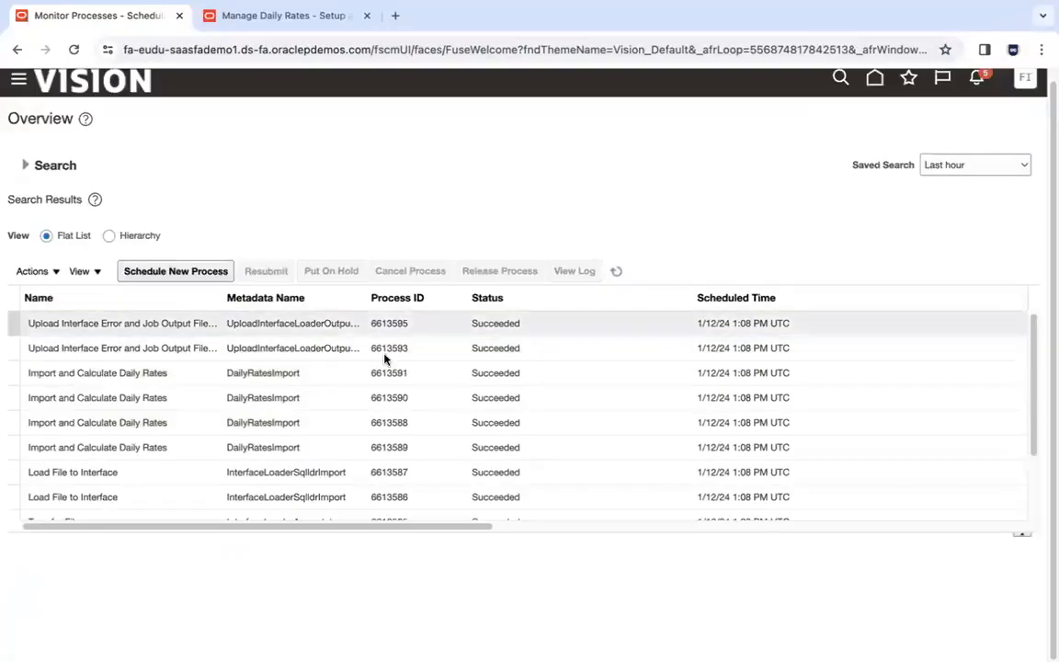
click(187, 327)
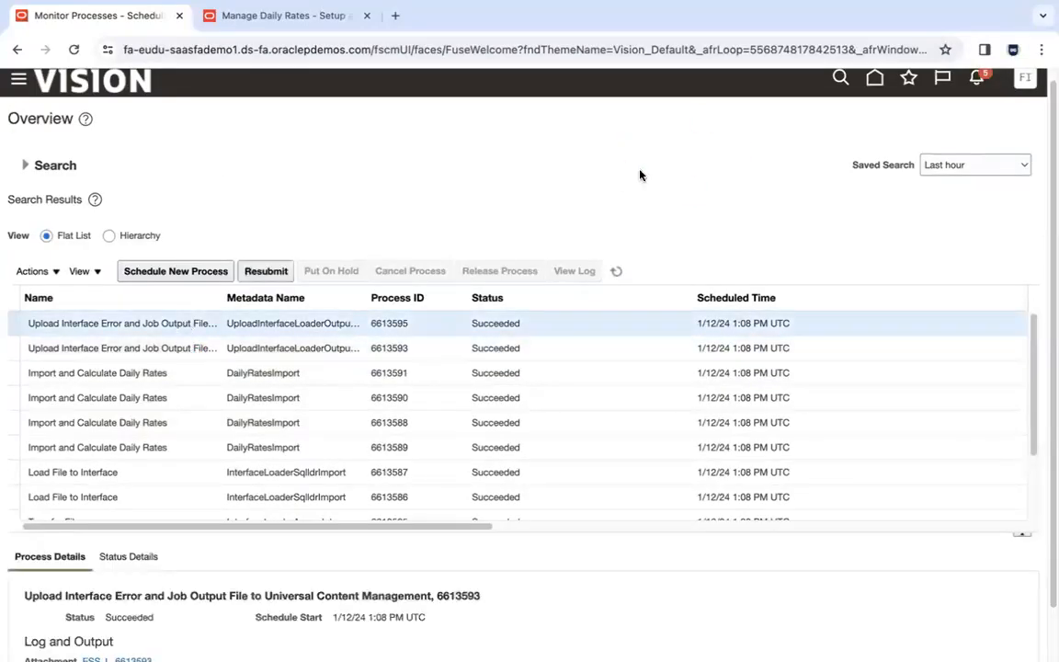
drag(1033, 349, 1033, 410)
click(206, 489)
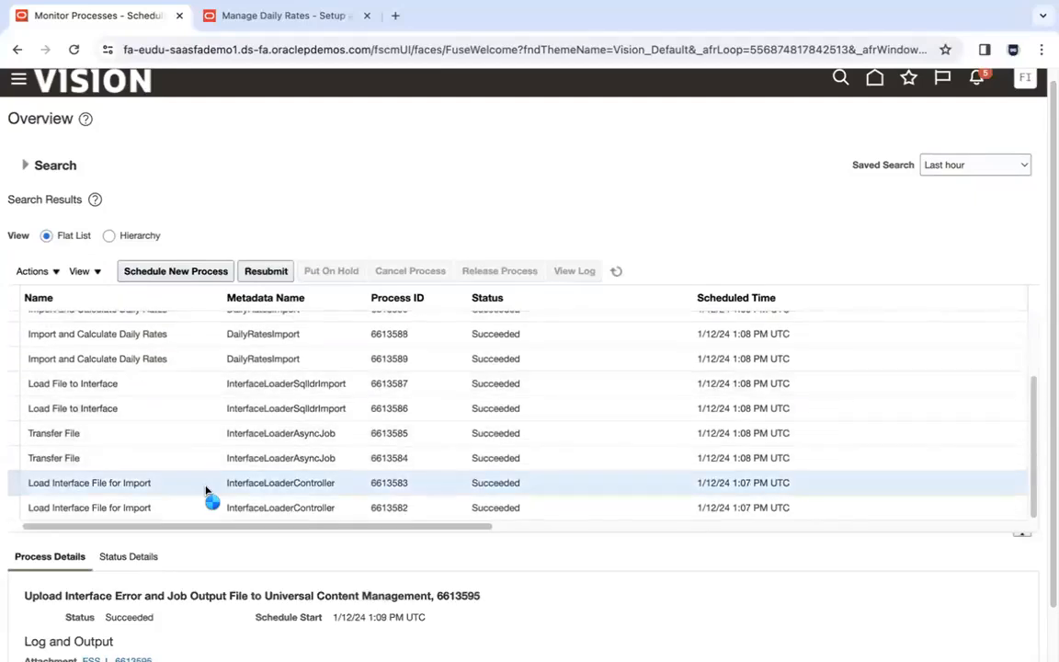
click(158, 437)
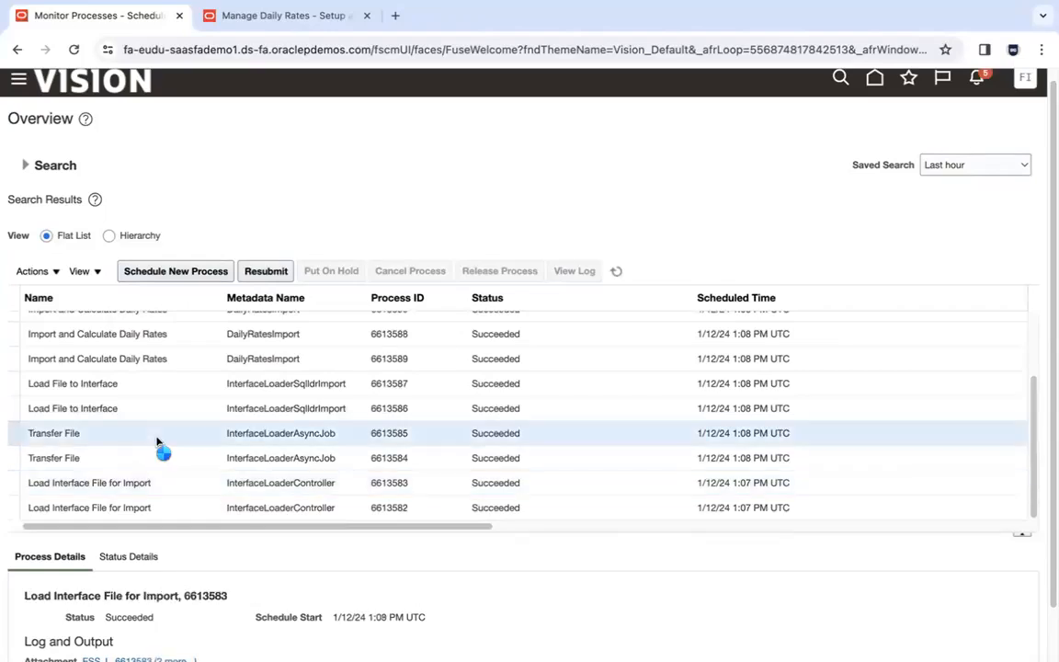
click(159, 395)
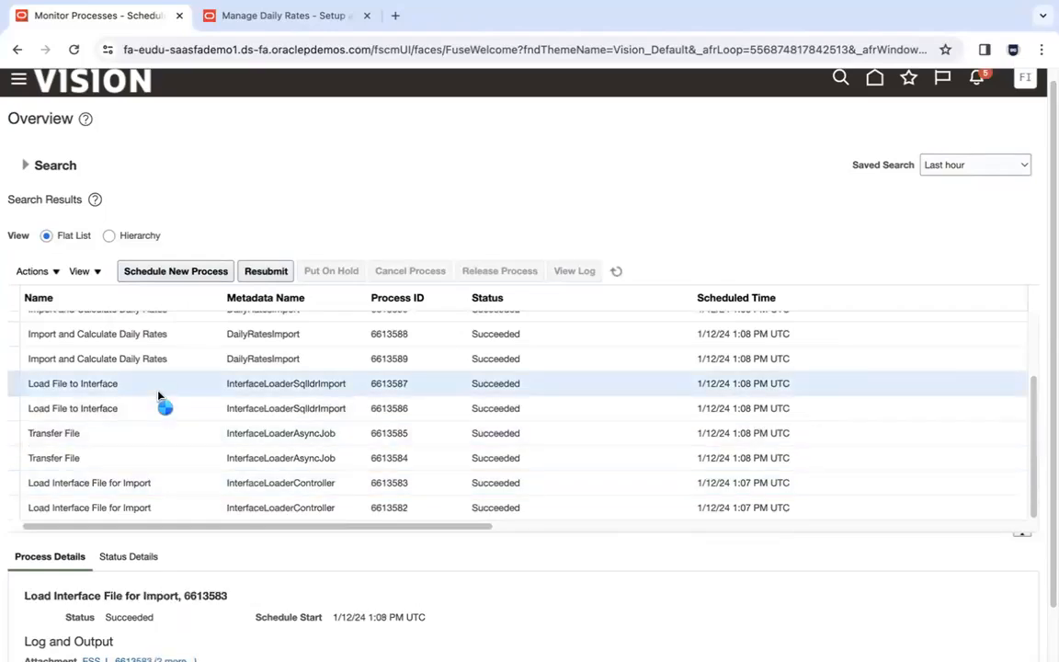
click(181, 339)
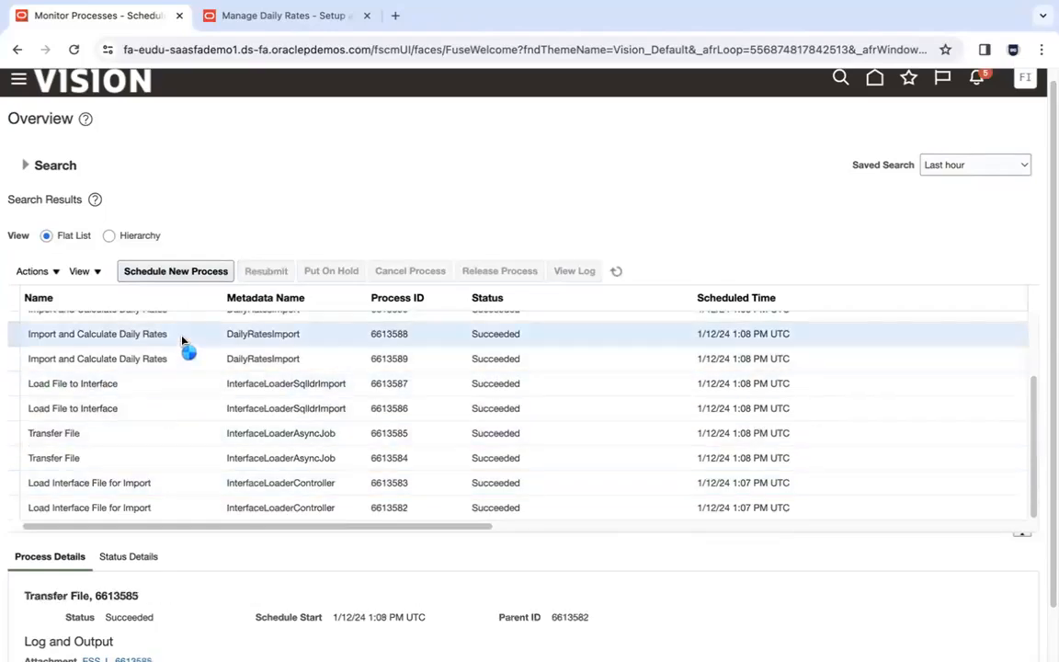
- Recheck jobs 6613583 through 6613588, then open upload 6613593 and highlight Universal Content Management in its title
click(163, 490)
click(169, 442)
click(180, 384)
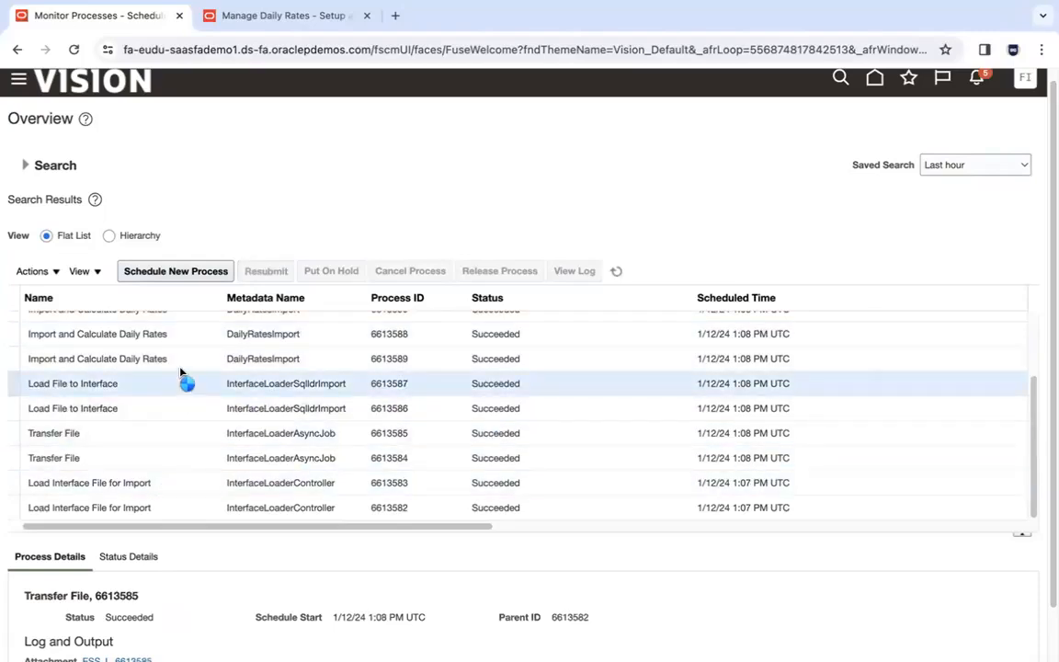
click(195, 342)
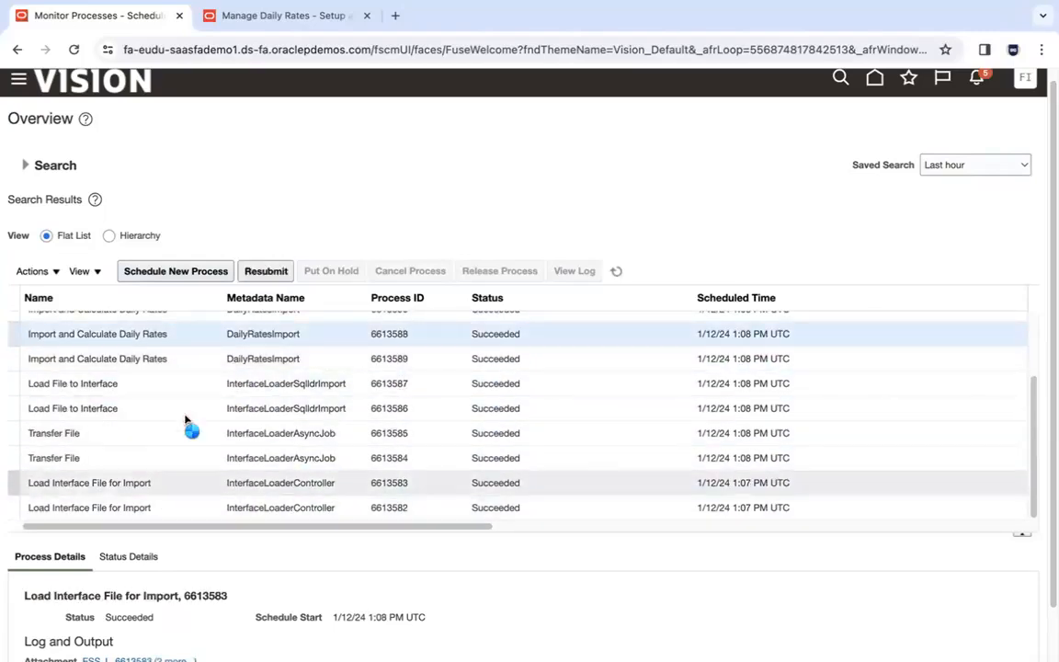
drag(1037, 400, 605, 310)
click(206, 349)
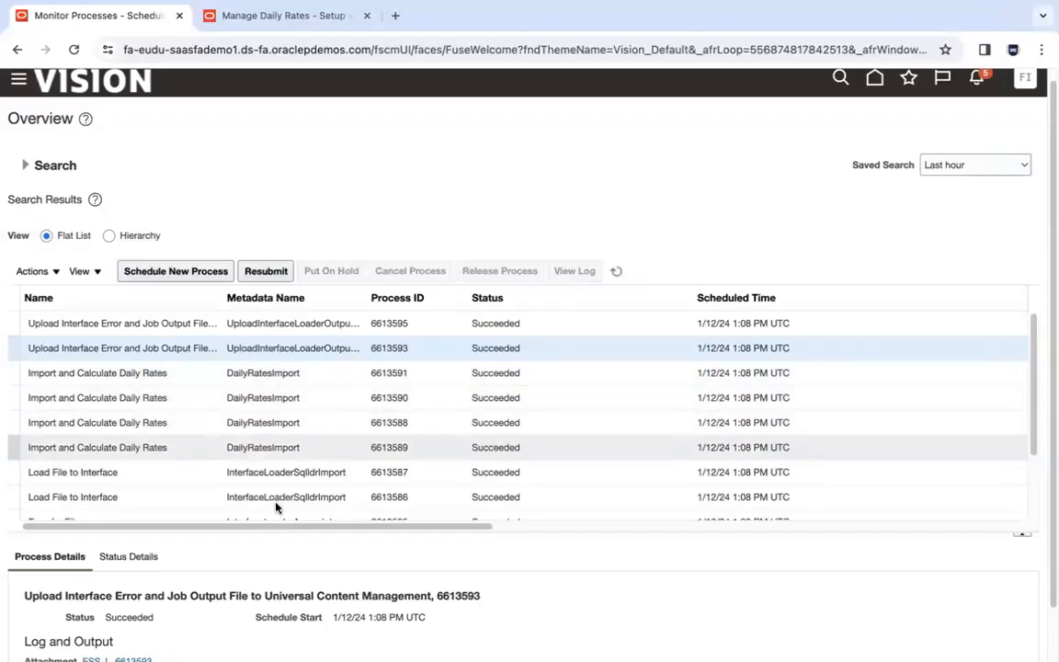
drag(265, 596, 432, 595)
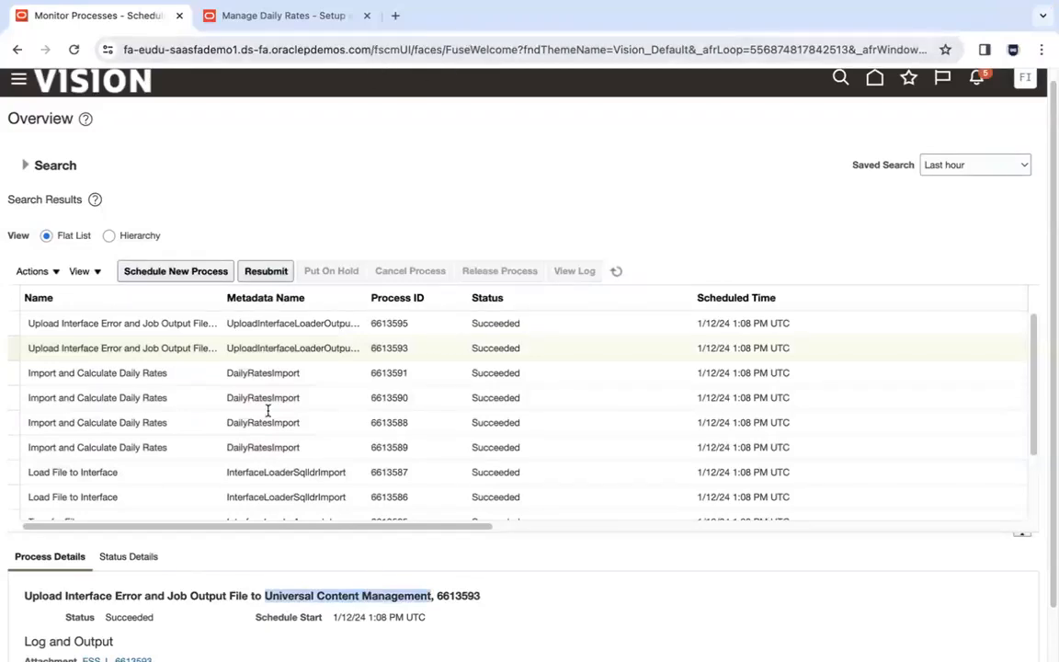
click(369, 199)
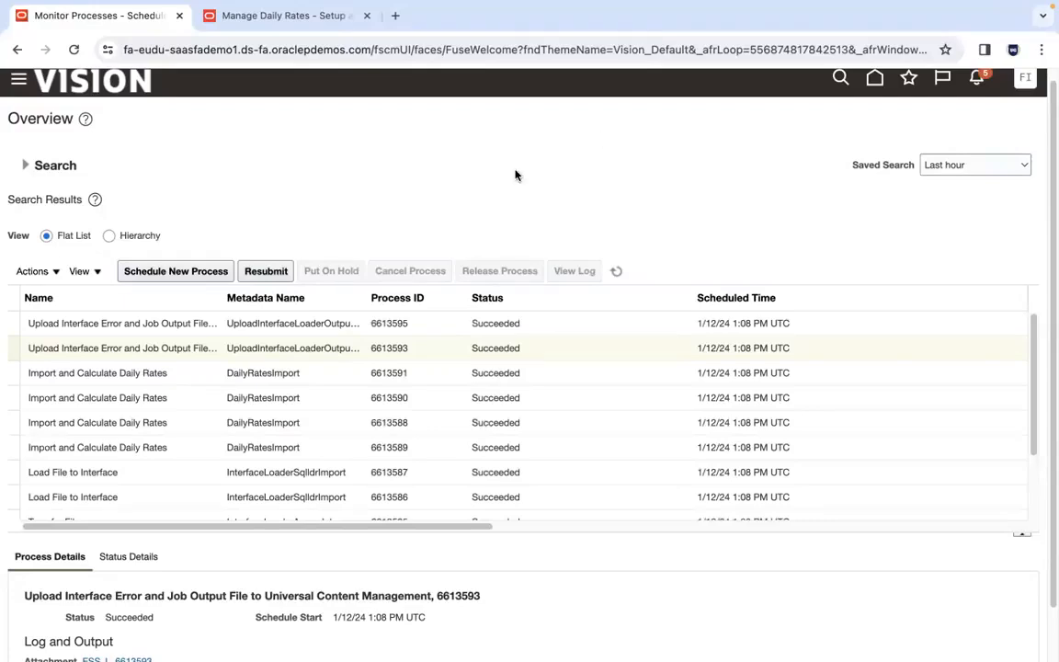
- Open the Dev OIC environment in a new tab and rerun the USD–INR Corporate daily rates search
mouse_move(290, 649)
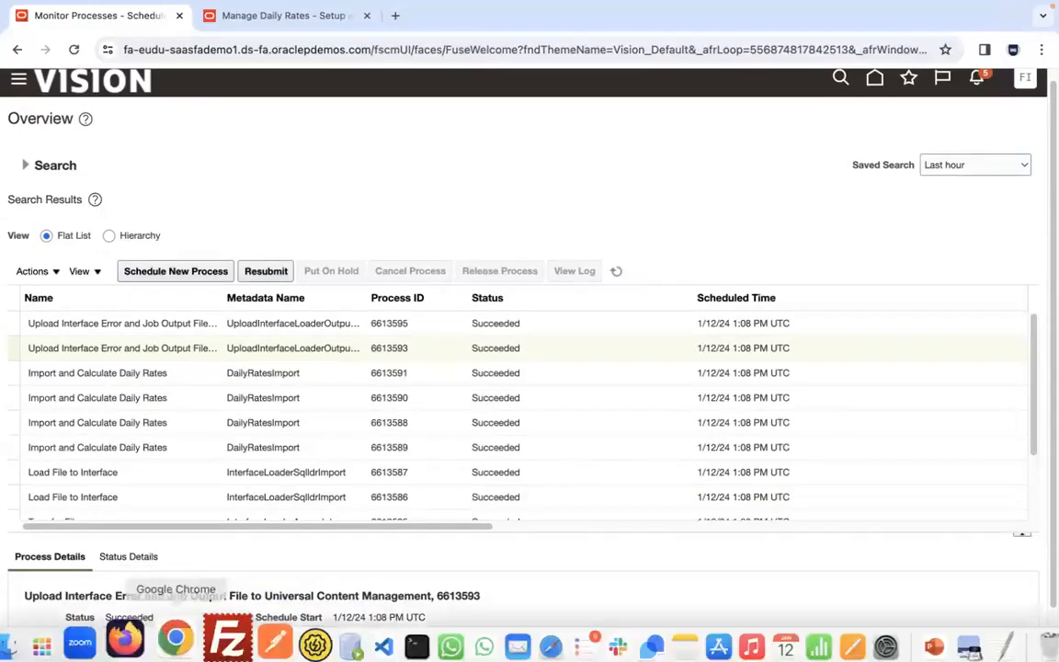
click(142, 634)
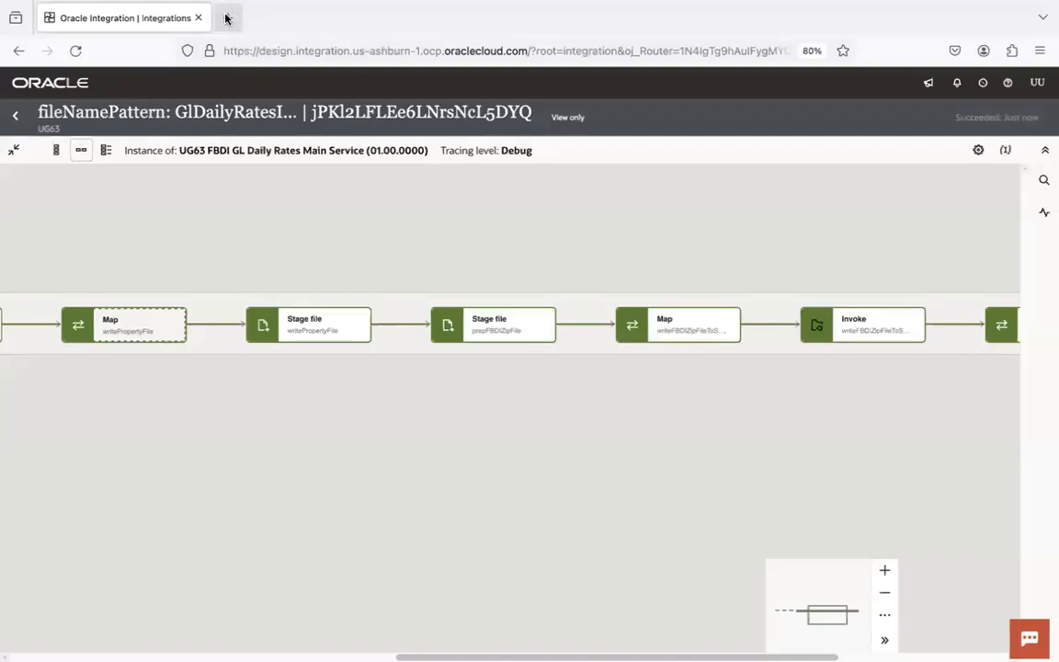
click(228, 18)
click(26, 75)
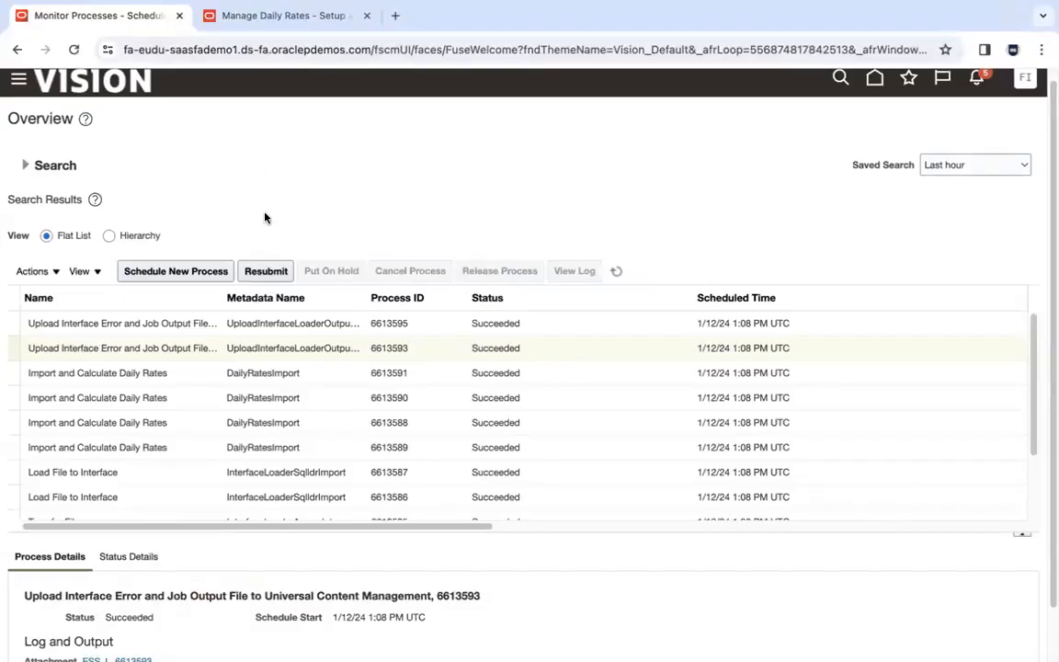
click(281, 21)
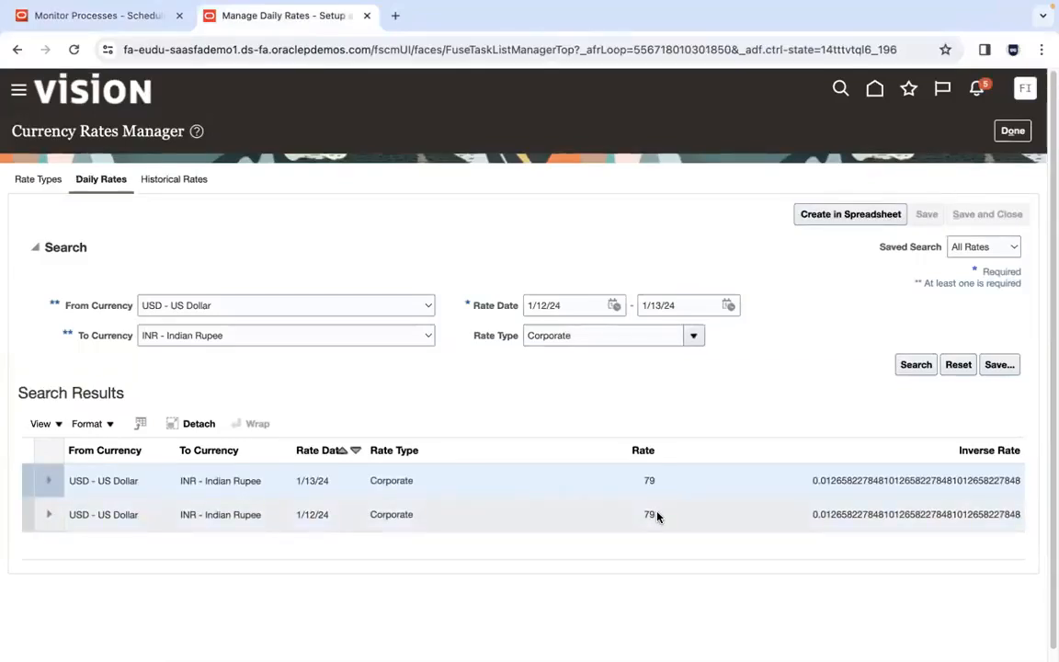
click(915, 364)
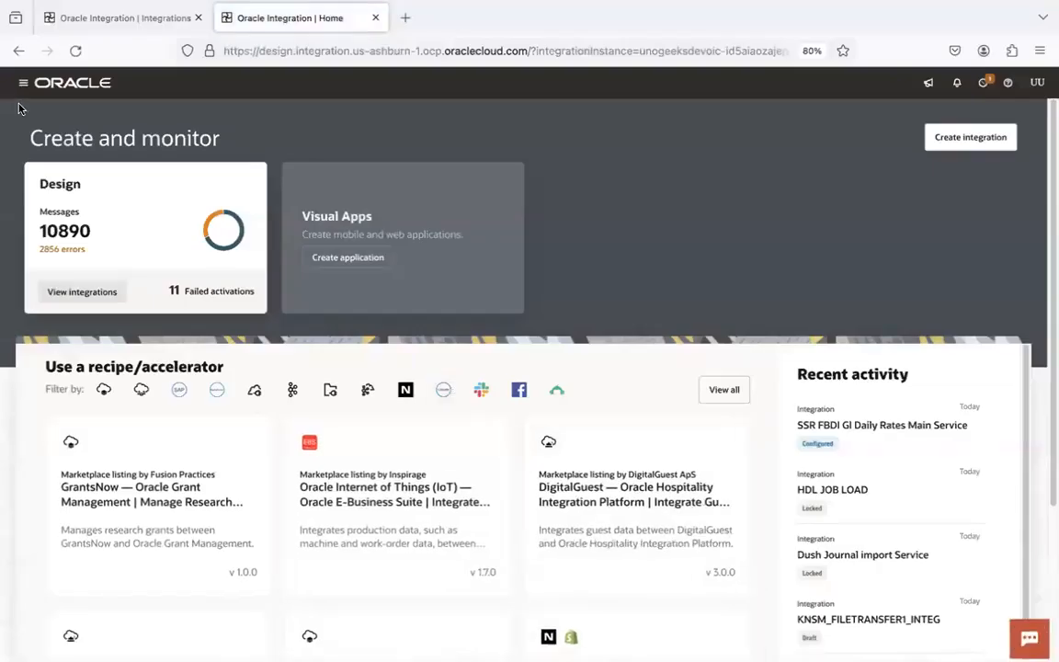
- Open Observability > Integrations monitoring in Oracle Integration, then bring the ERP browser window forward
click(23, 83)
click(106, 241)
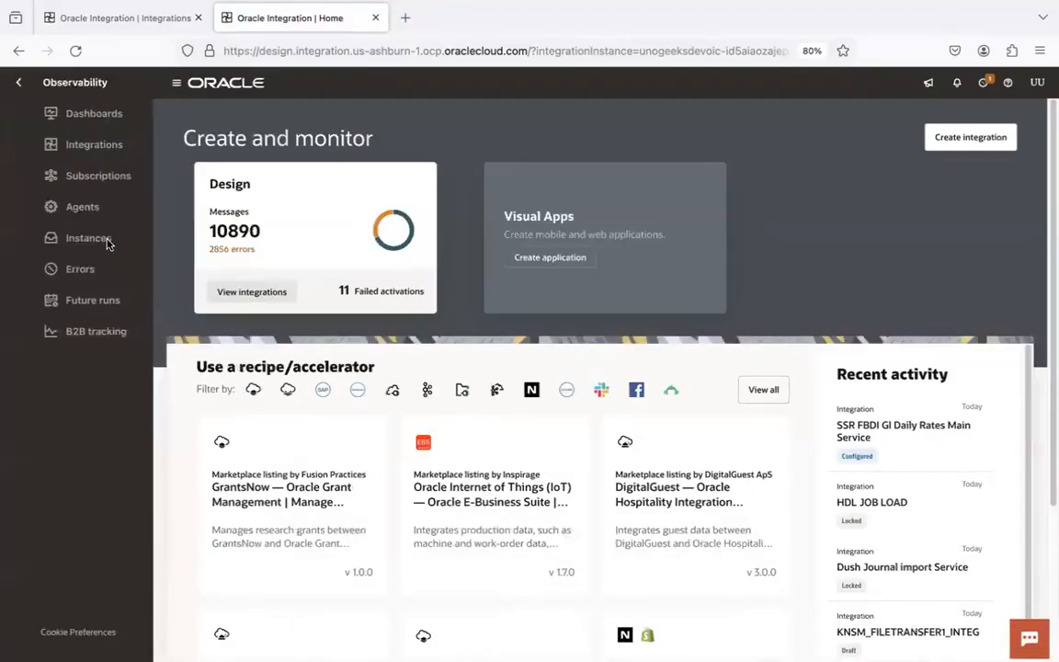
click(74, 144)
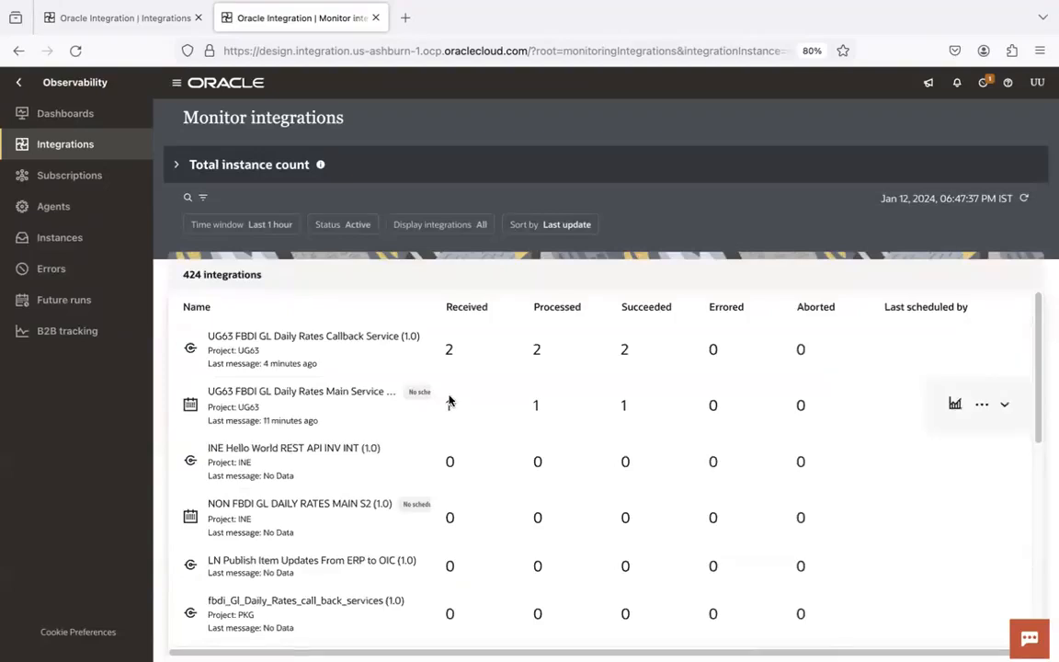
key(super+Tab)
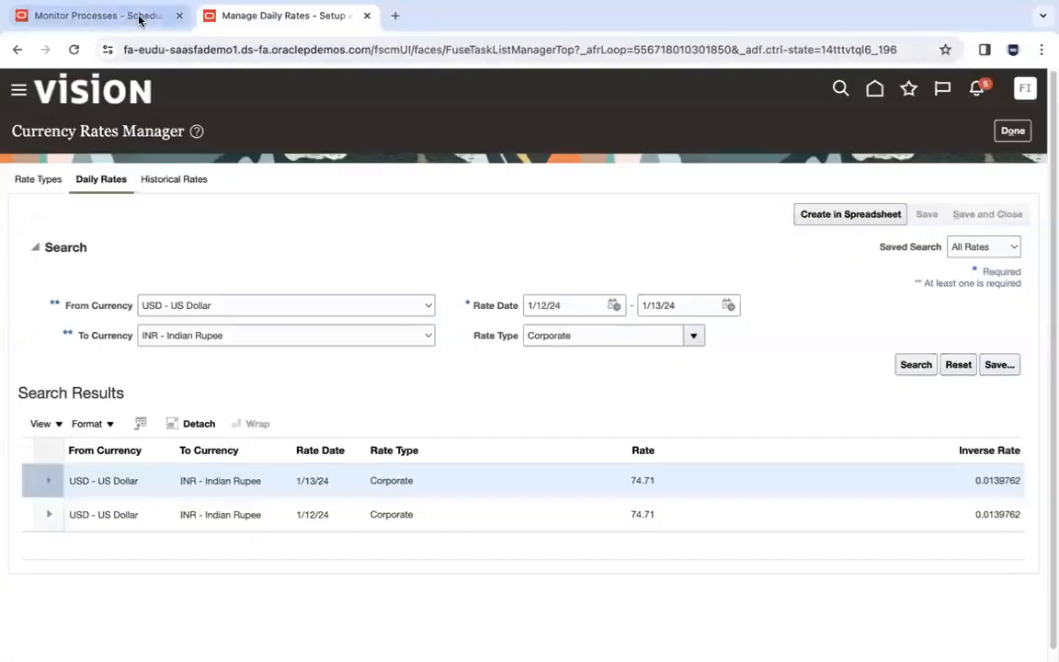
click(137, 19)
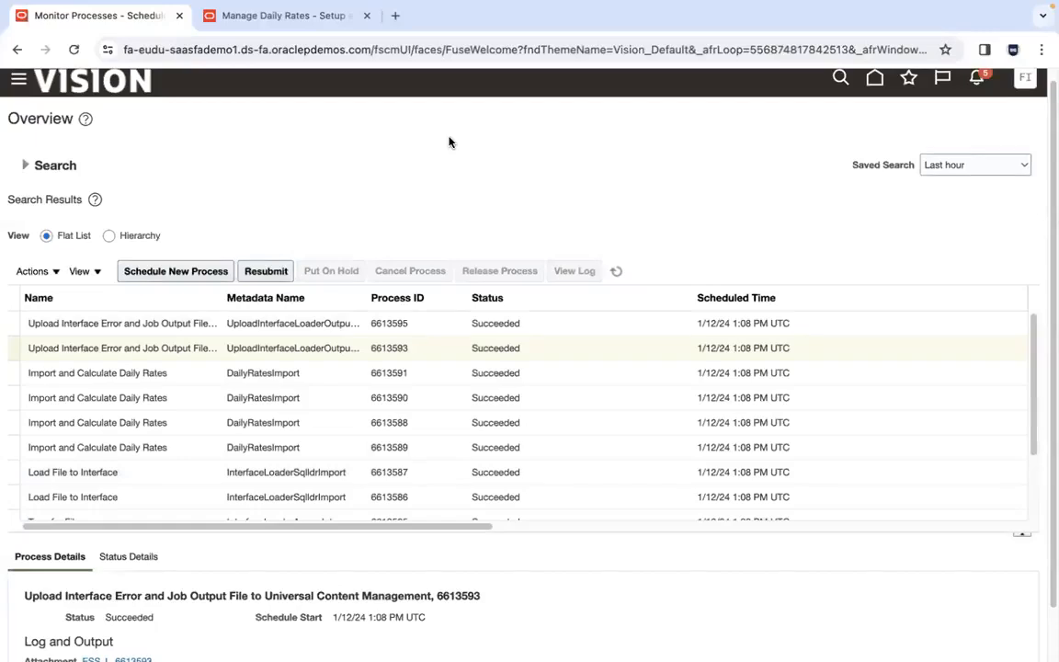
- Revisit the Manage Daily Rates tab showing 74.71, then go back to the scheduled processes list
click(278, 18)
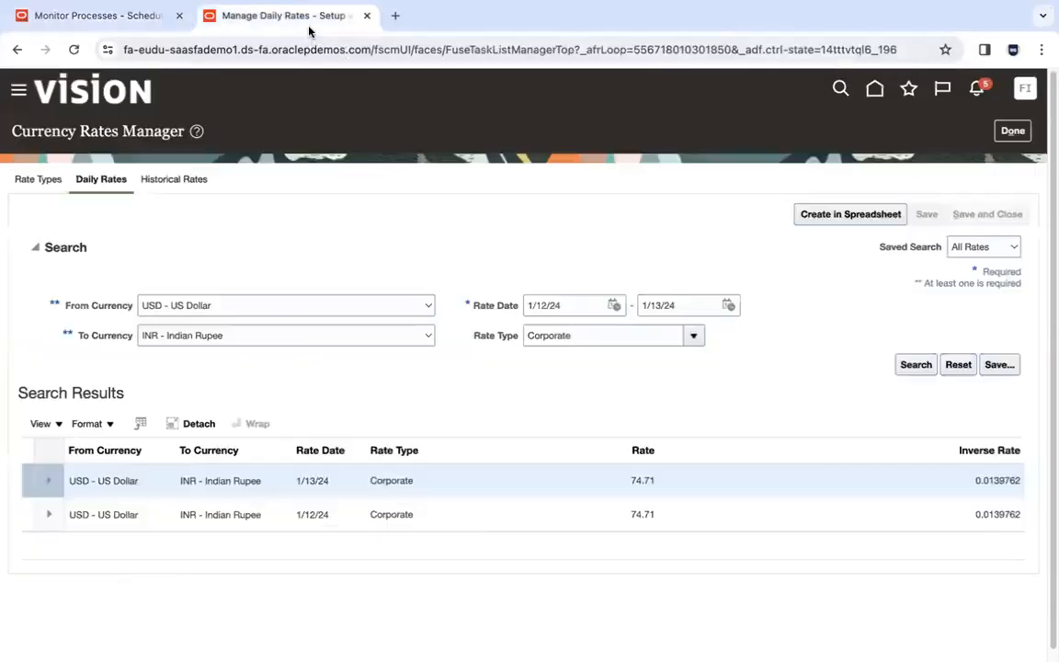
click(147, 17)
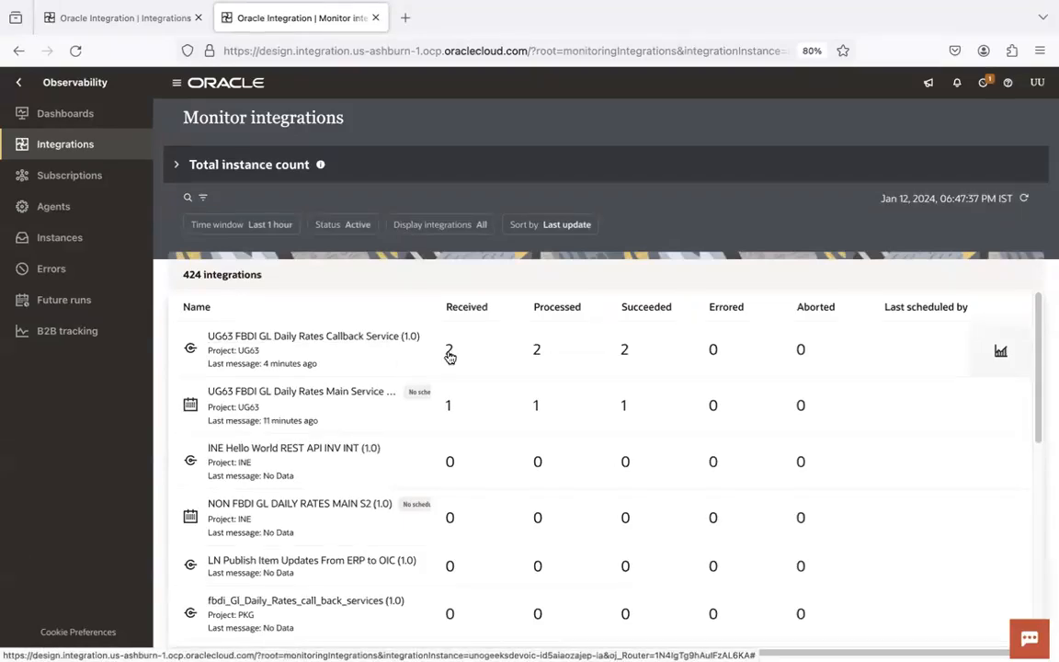
- Open the Callback Service's 2 received instances, then close the Main Service instance trace
click(451, 356)
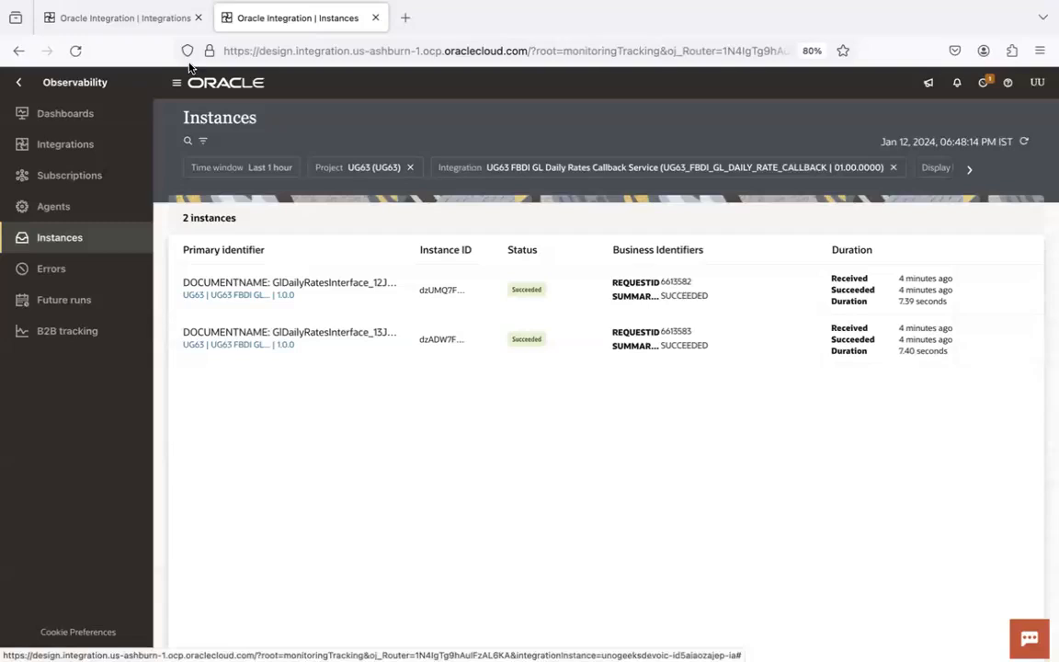
click(124, 18)
click(15, 120)
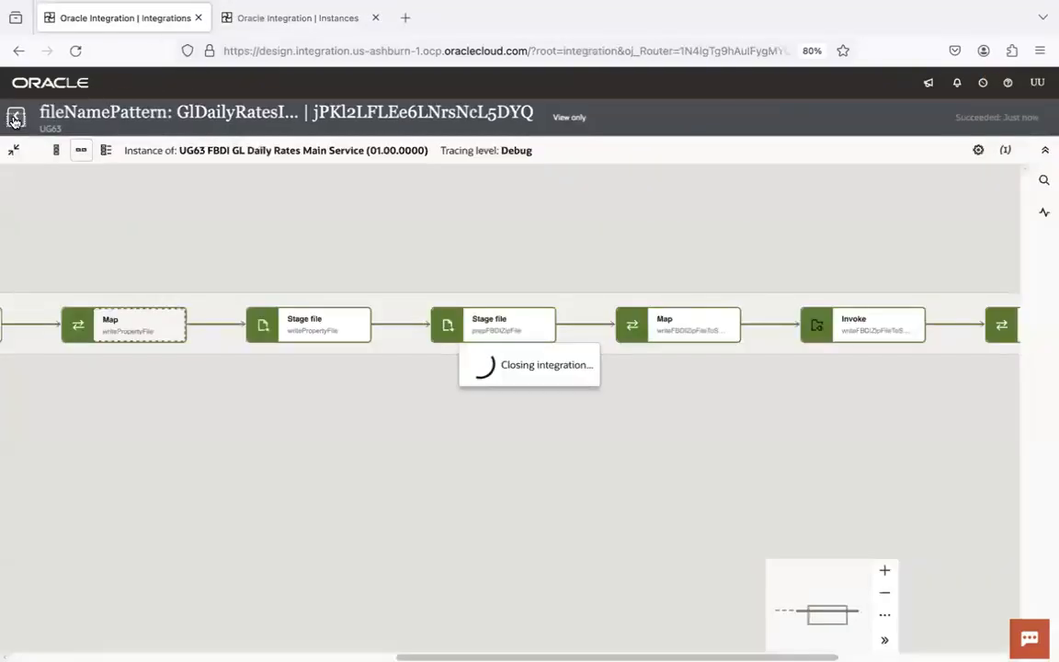
- Return to the UG63 project, switch to its Design view, and view all 13 integrations
click(28, 128)
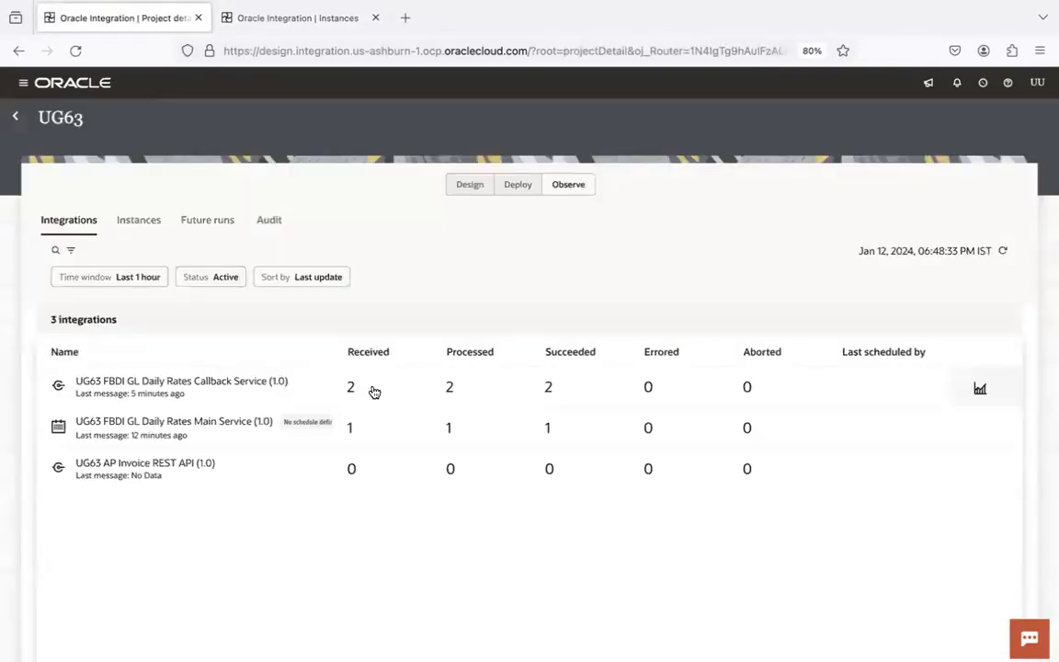
click(471, 184)
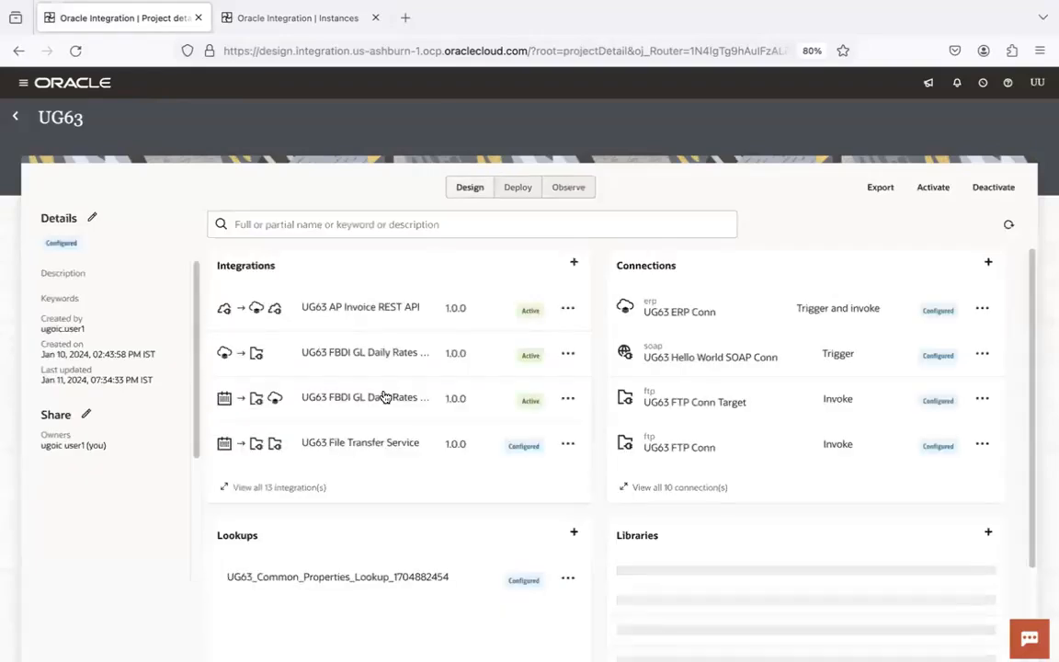
click(285, 488)
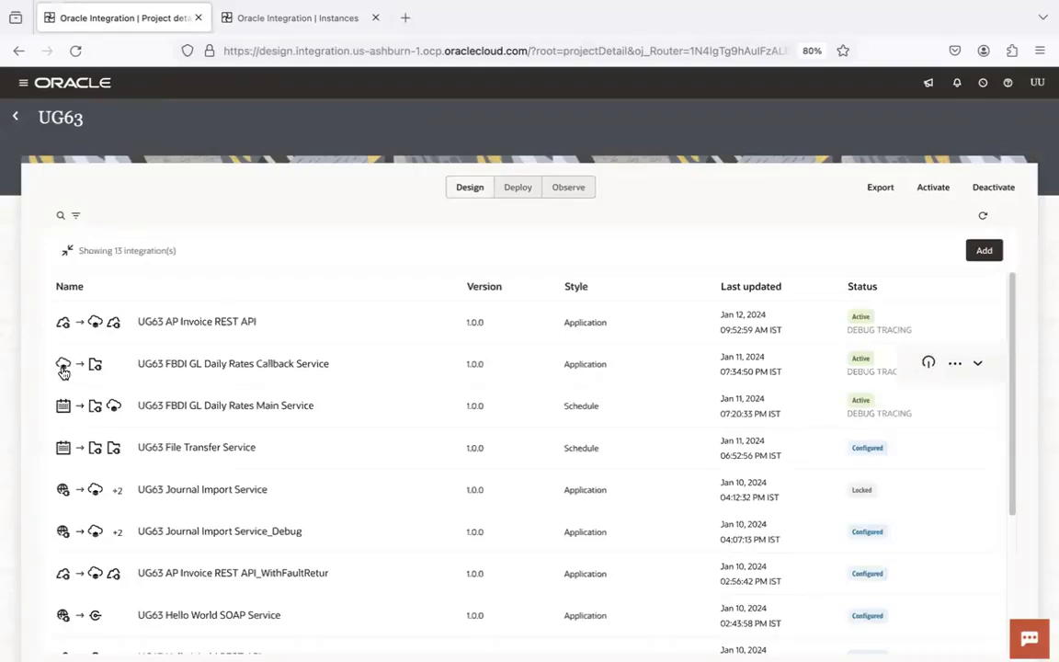
mouse_move(64, 369)
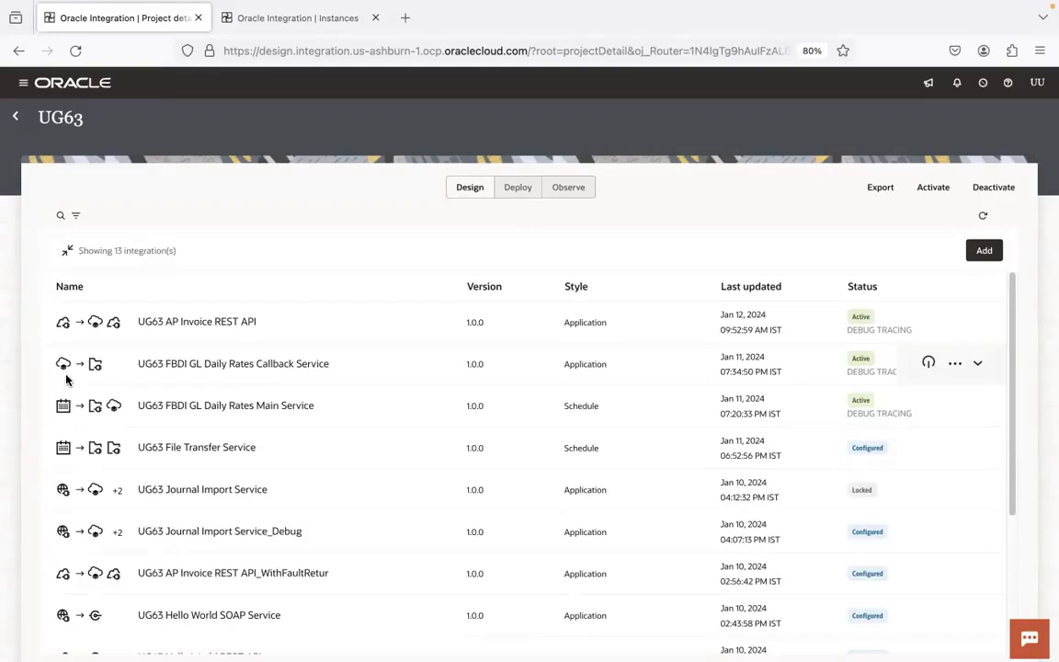
- In VS Code, open 9.0.1.FBDI Notes.sql from the name-sorted 1.Integrations folder
mouse_move(456, 644)
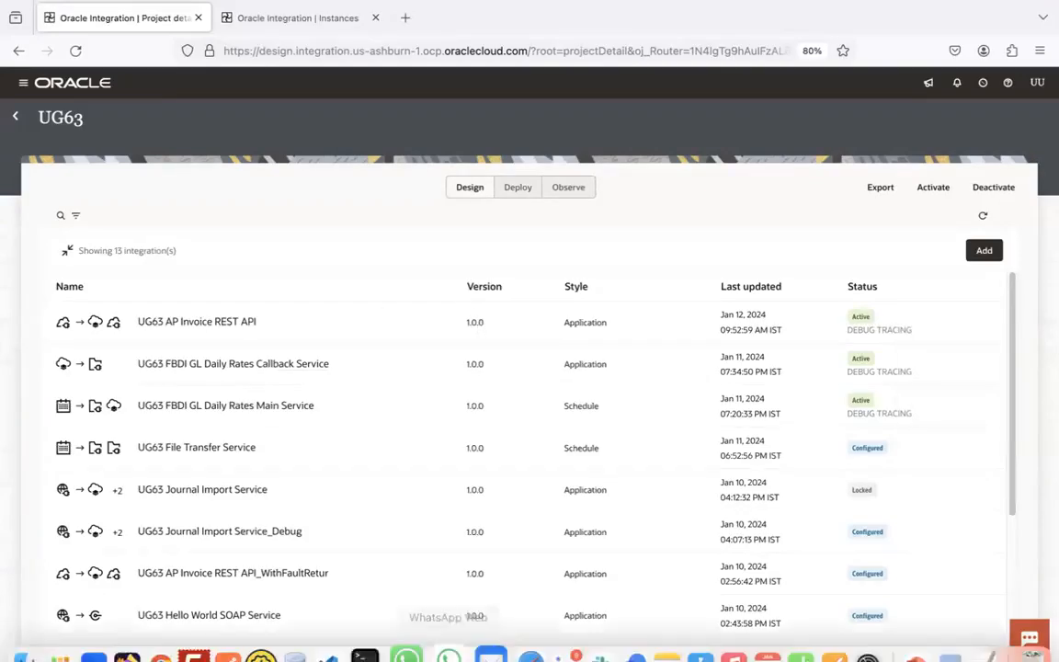
click(346, 630)
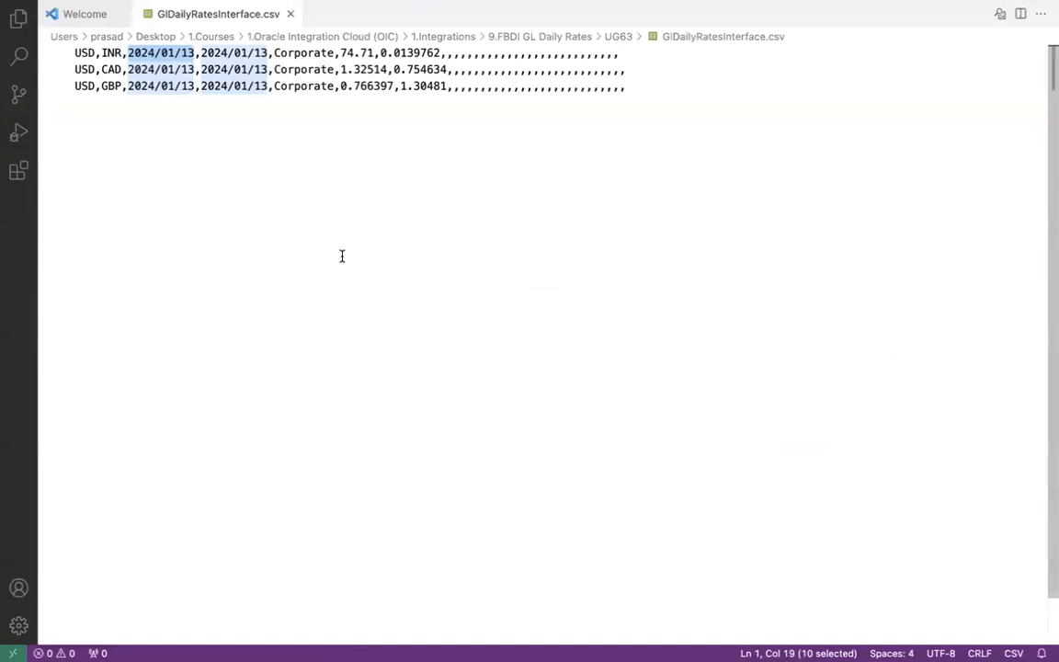
key(super+o)
click(588, 178)
click(603, 195)
click(565, 178)
click(567, 195)
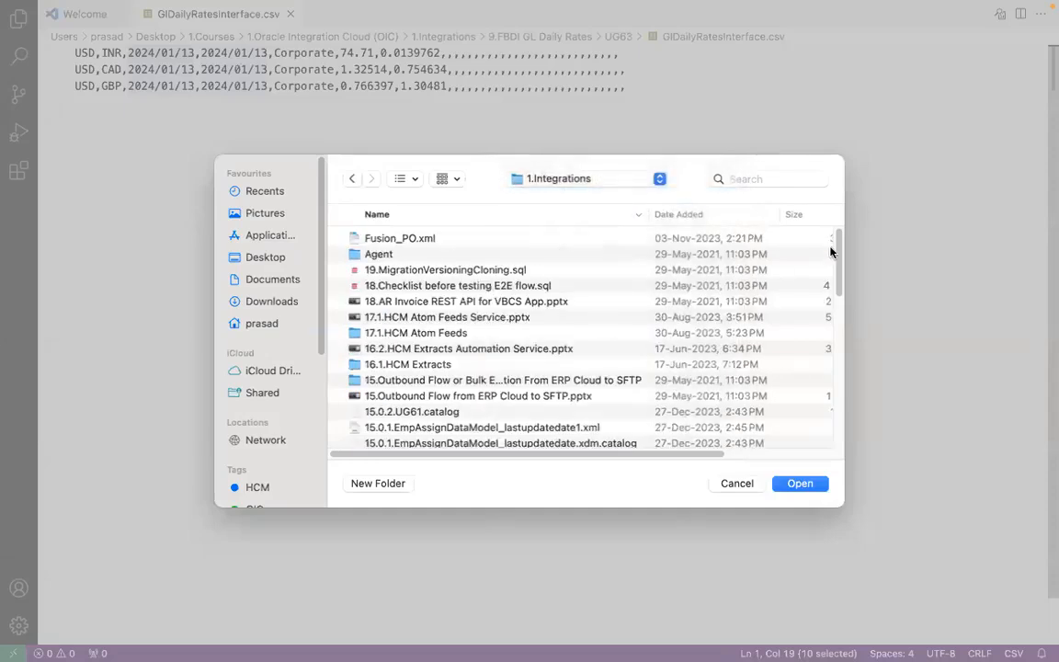
click(602, 221)
drag(839, 276, 838, 332)
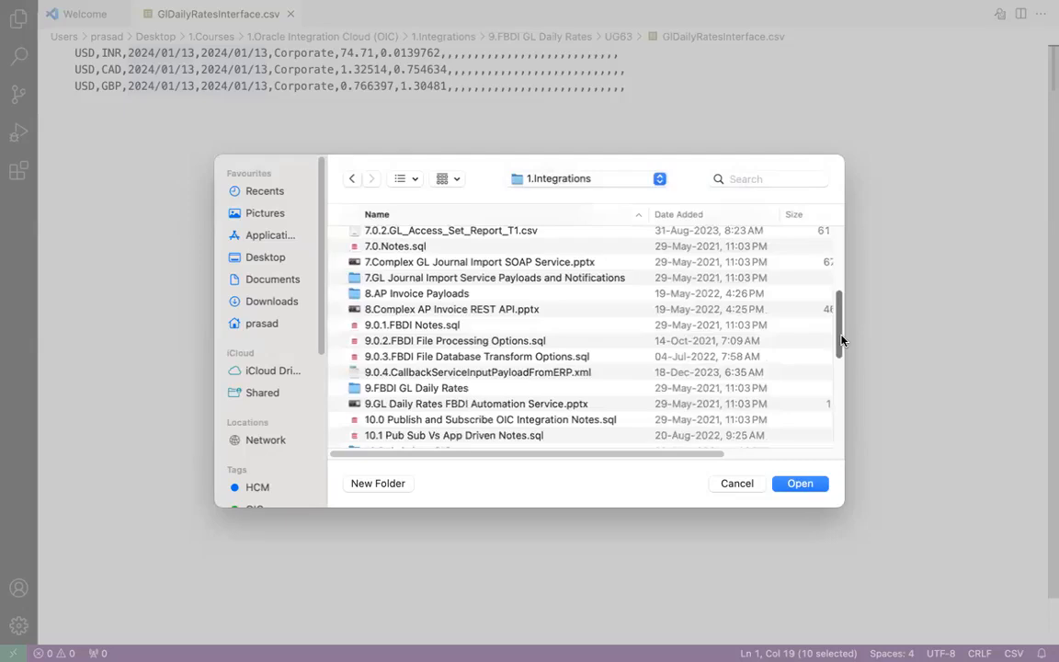
double_click(475, 325)
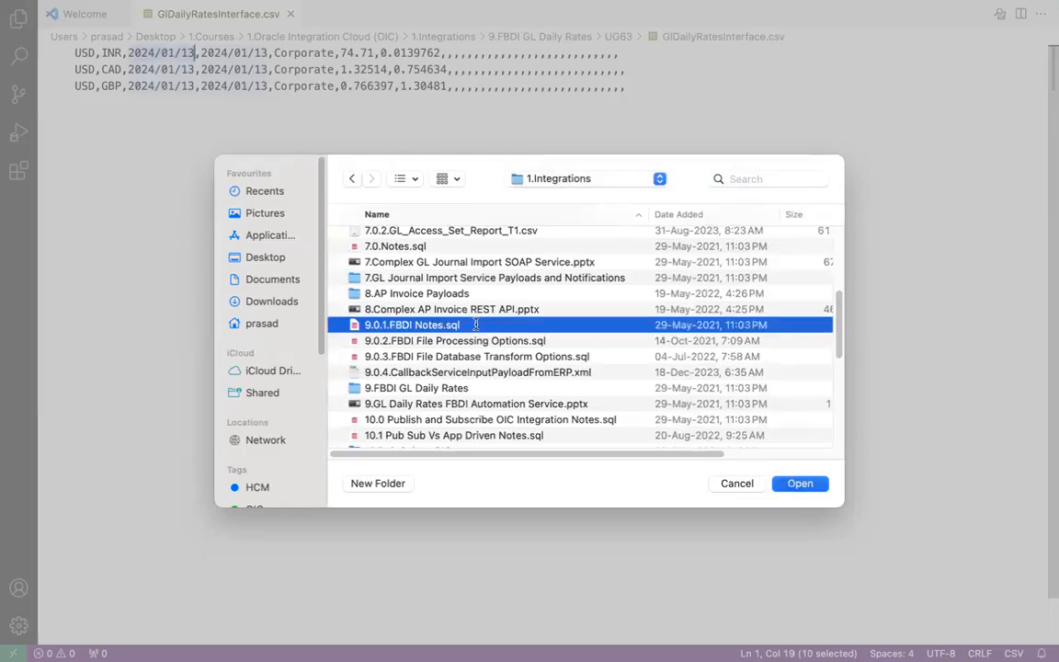
drag(1047, 238, 1049, 297)
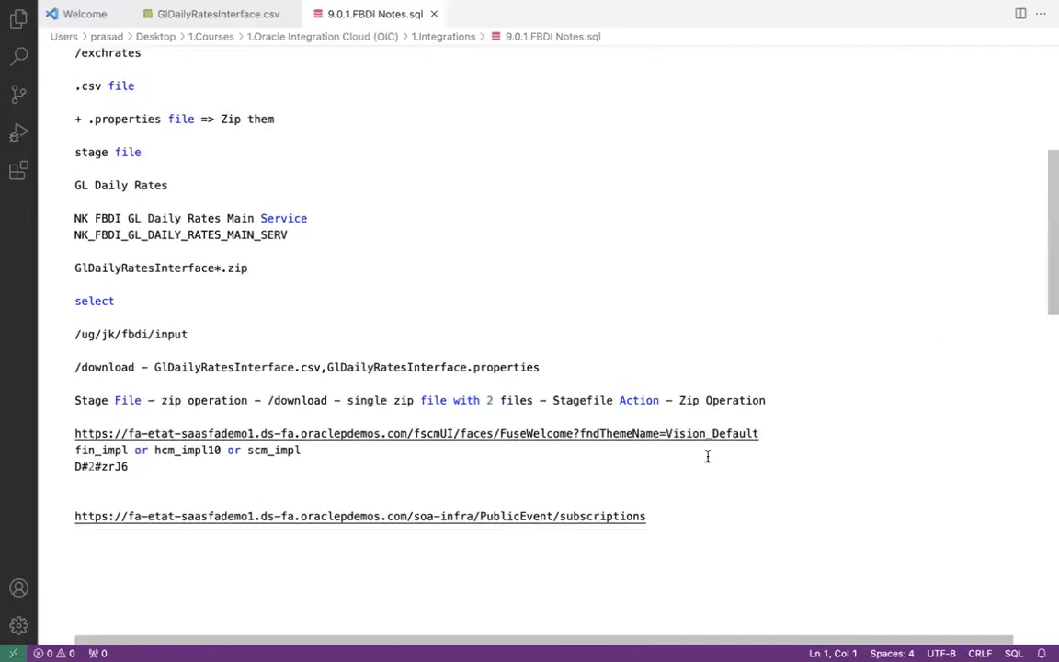
- Copy the eudu instance link and login details (A10:A12) from the Fusion instance details spreadsheet
drag(661, 519, 72, 517)
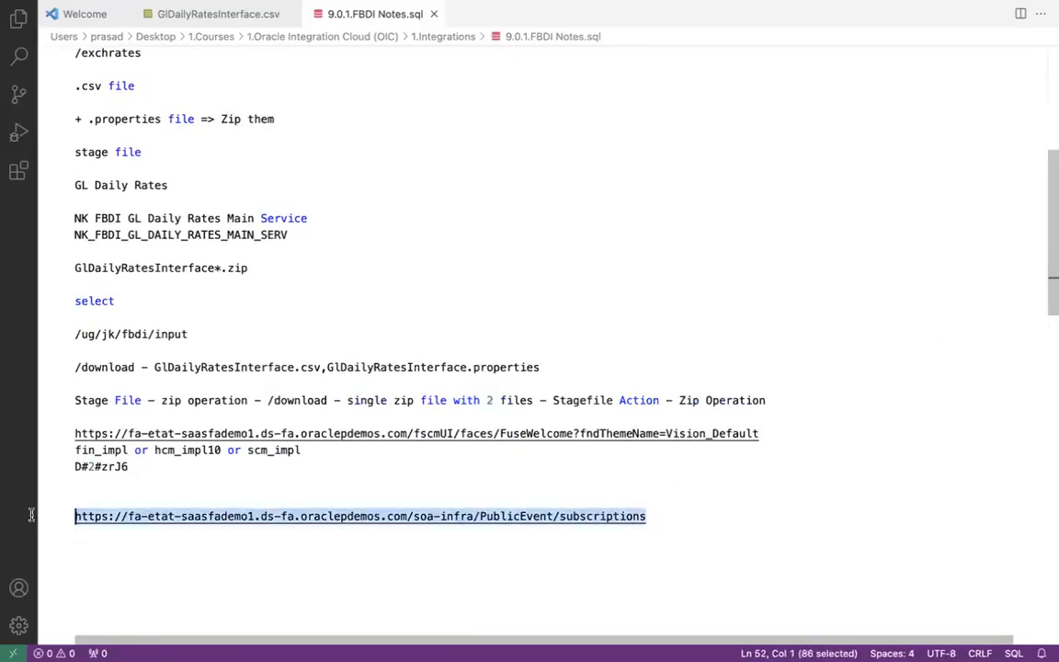
key(super+Tab)
key(super+Tab)
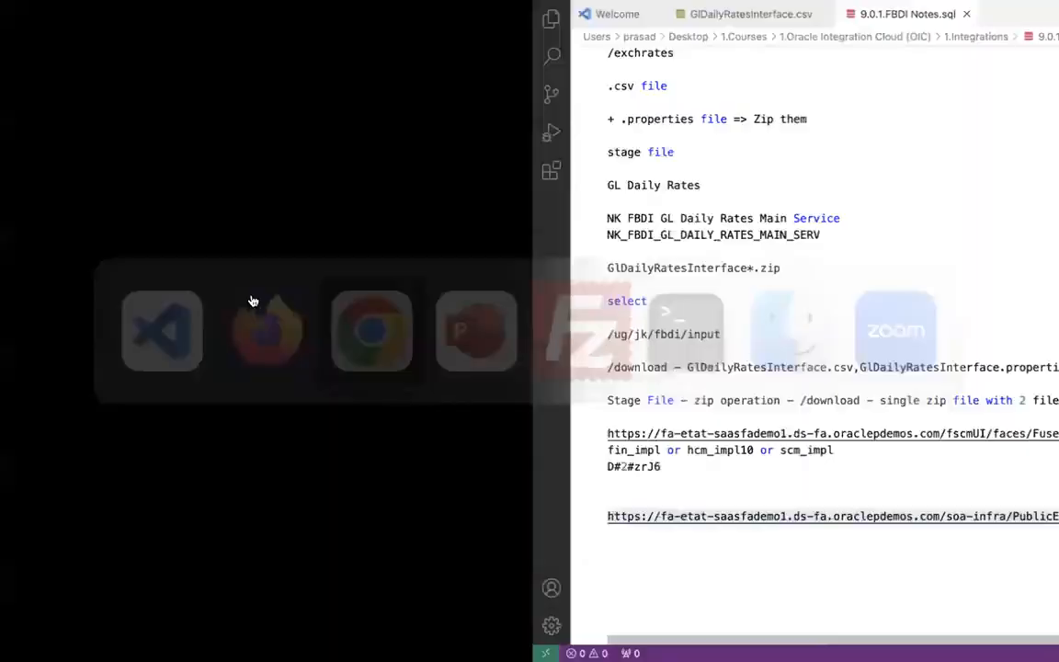
click(395, 16)
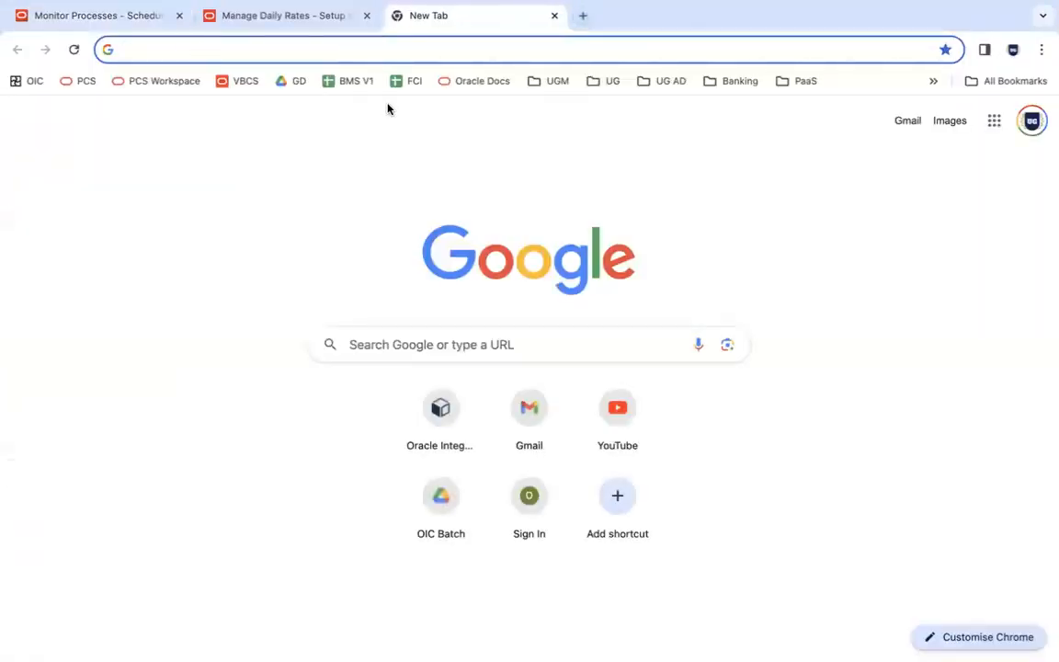
key(Return)
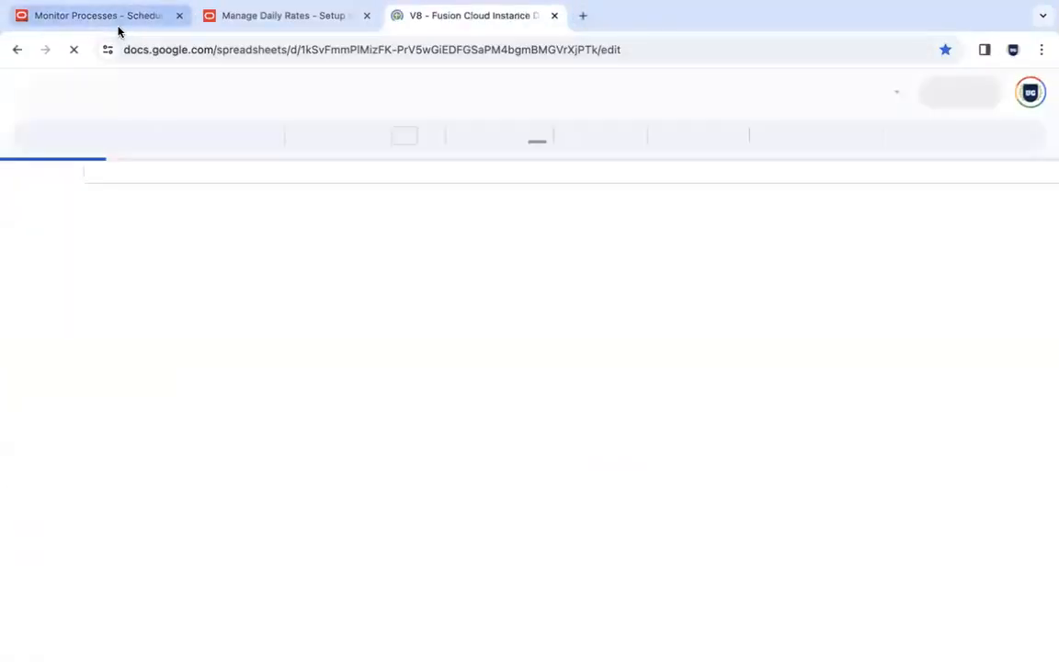
click(182, 362)
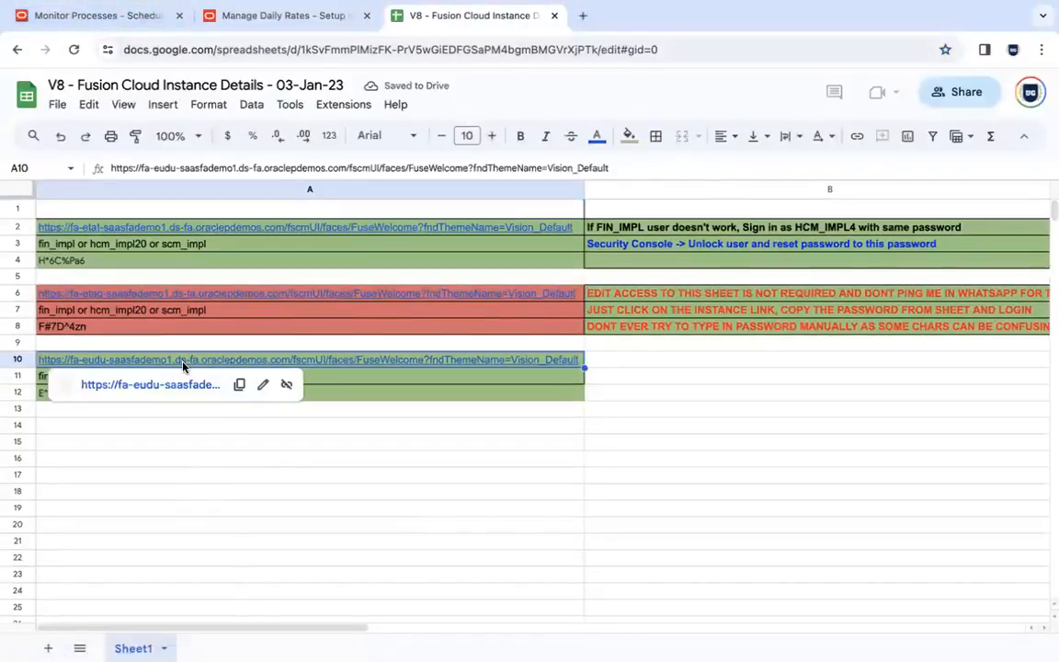
key(shift+Down)
key(shift+Down)
key(super+c)
- Replace the old instance URL and login lines in the notes with the eudu details, keeping a blank line above
key(super+Tab)
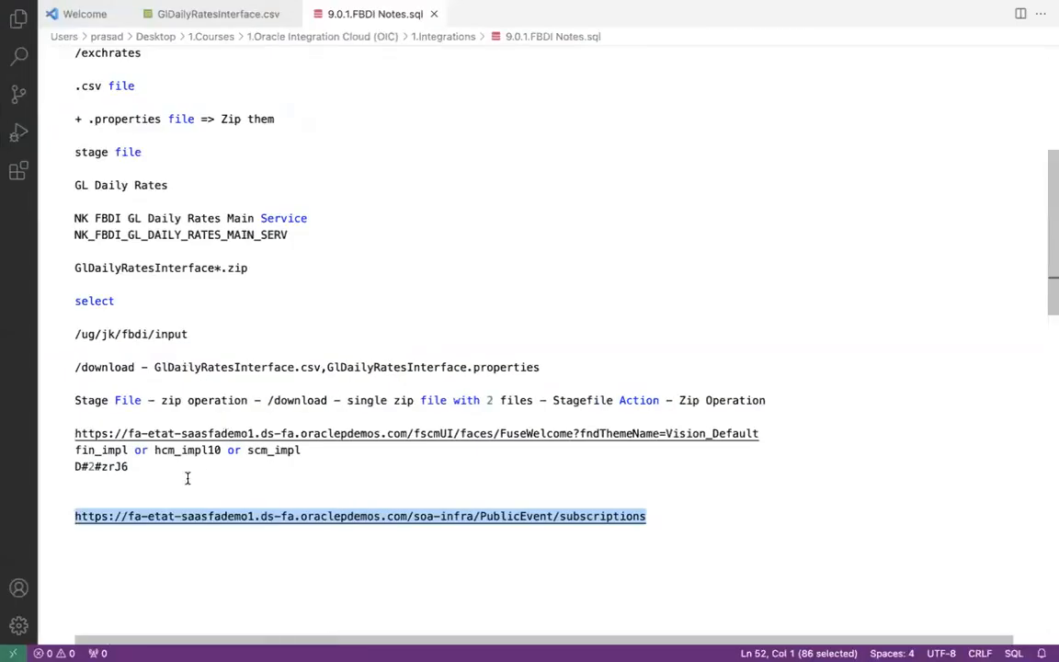
click(157, 473)
key(shift+Up)
key(shift+Up)
key(shift+Up)
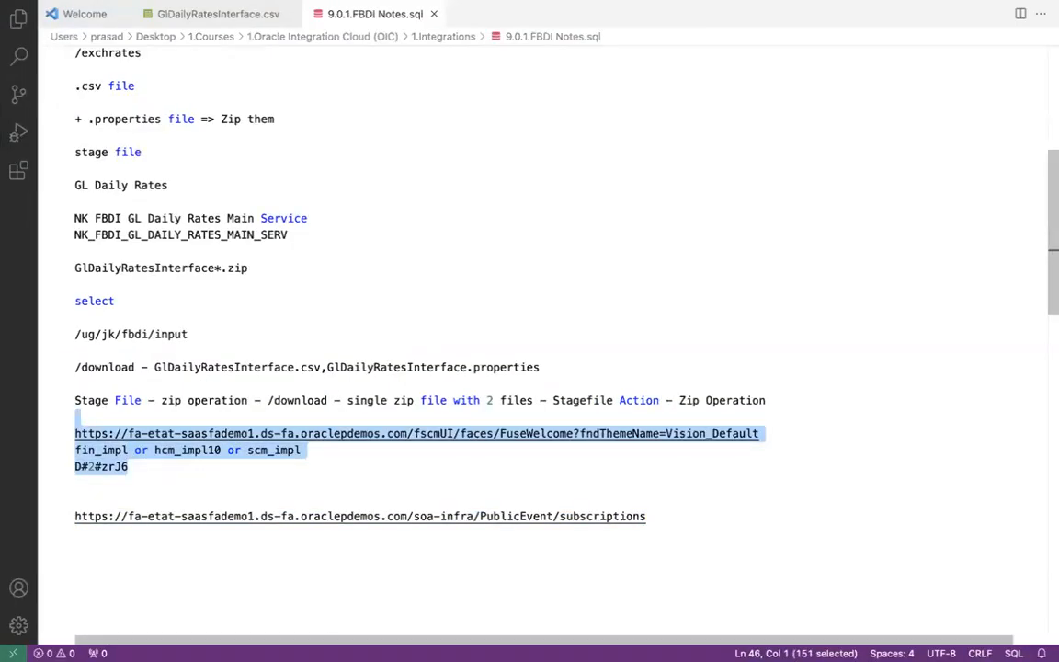
key(super+v)
key(Up)
key(Up)
key(super+Left)
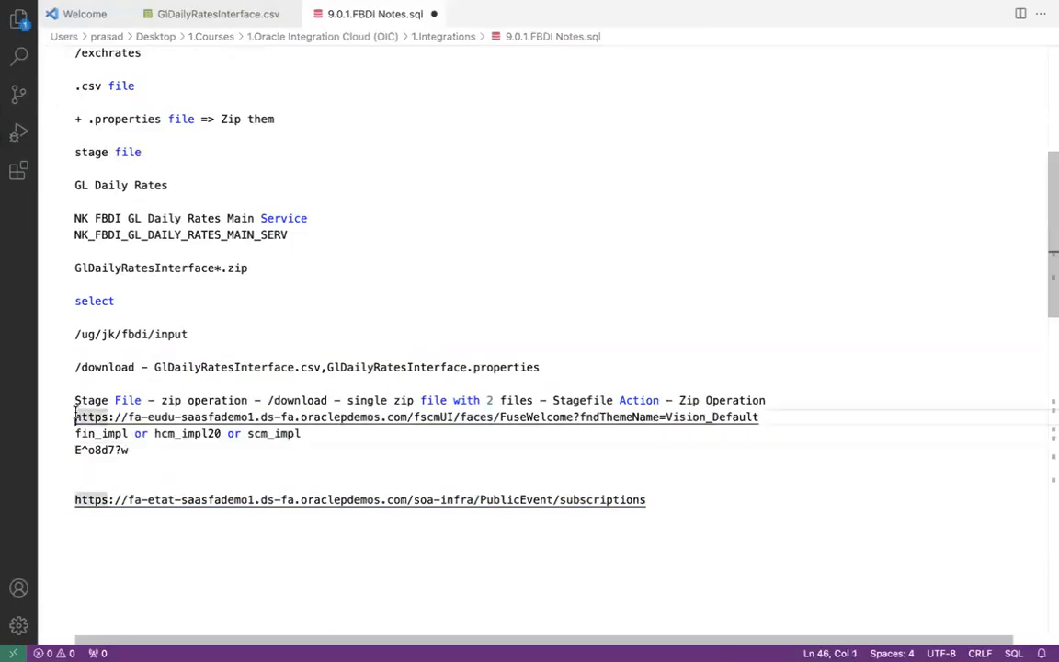
key(Return)
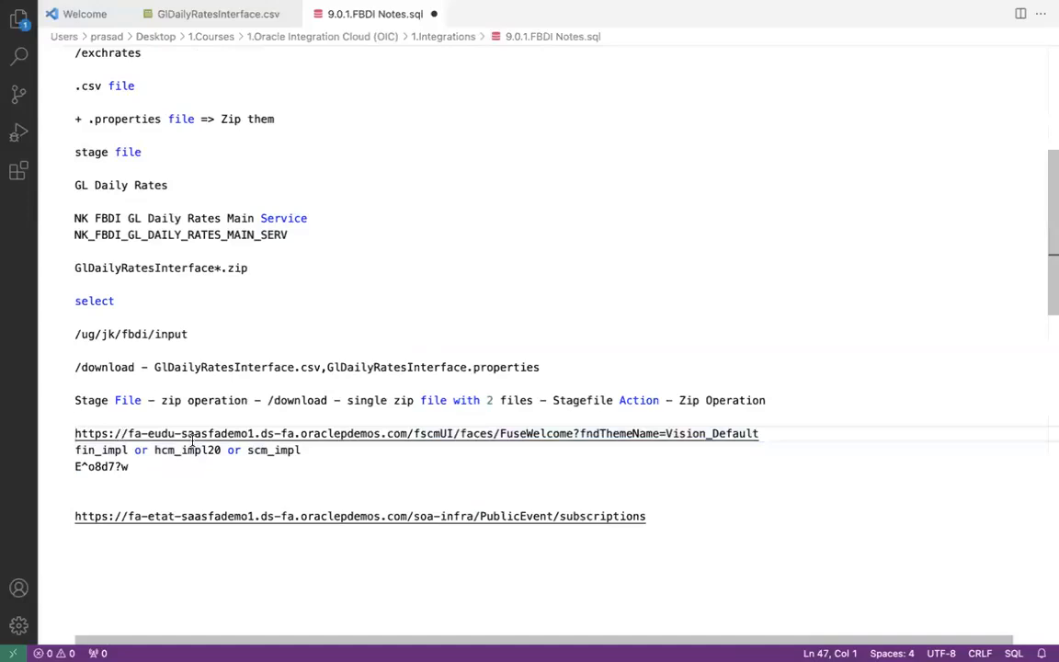
- Change the subscriptions URL's instance code to eudu so it matches the login URL host
click(406, 433)
drag(405, 432, 128, 433)
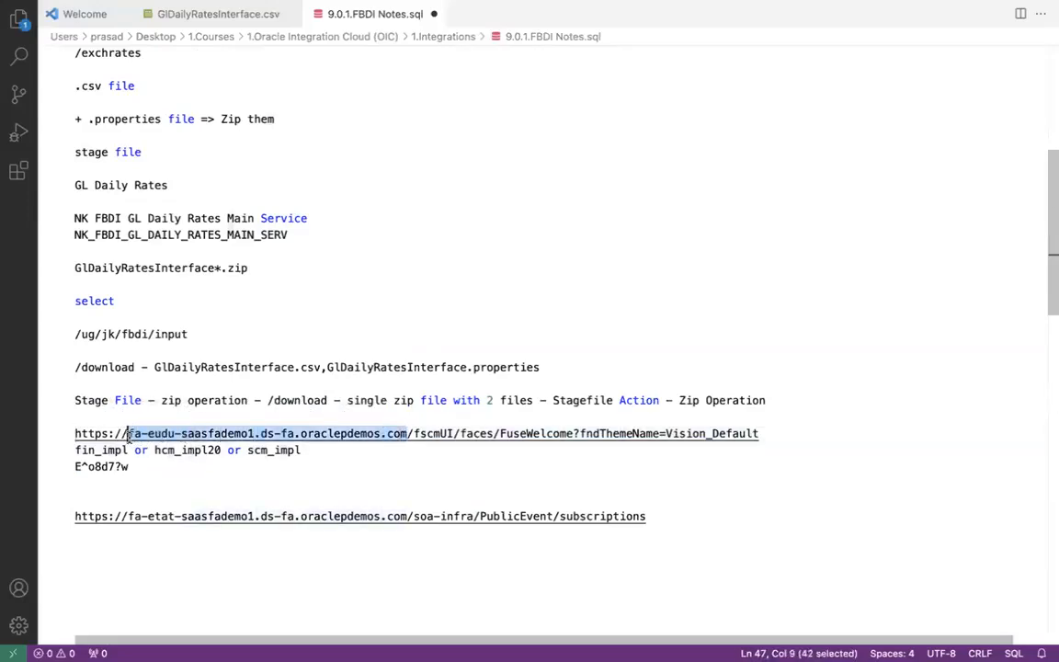
click(171, 516)
key(BackSpace)
key(BackSpace)
key(BackSpace)
key(BackSpace)
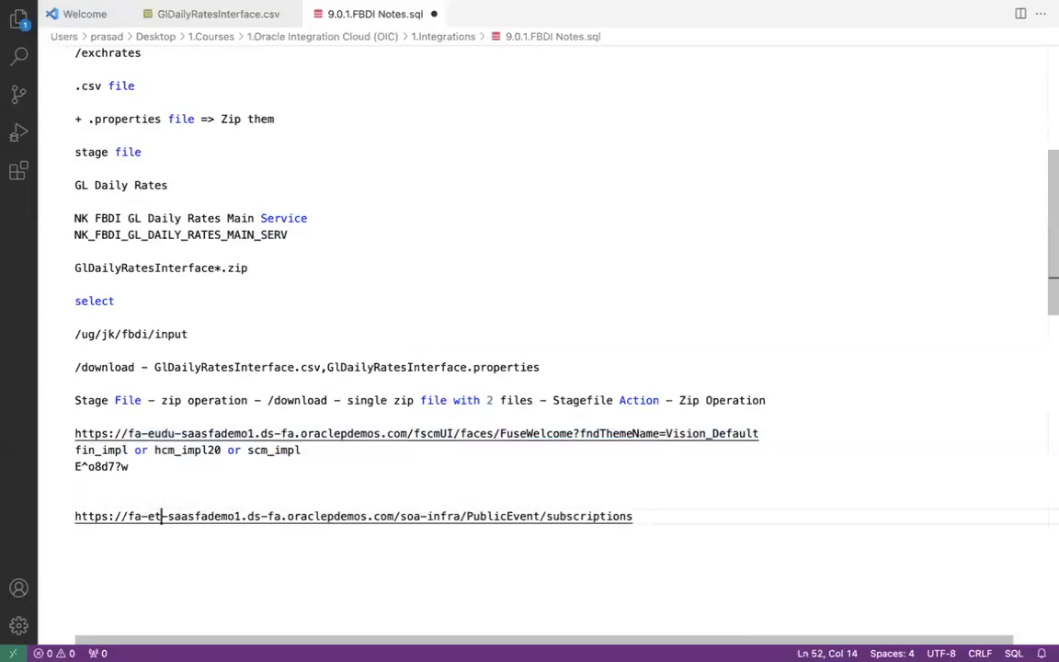
text(eudu)
click(363, 439)
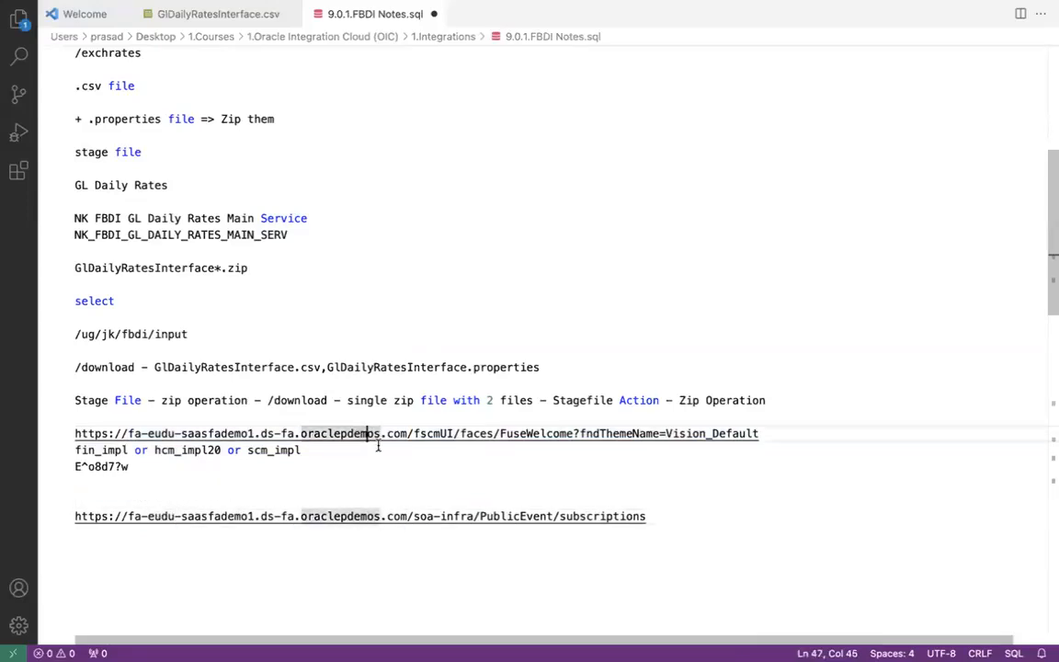
- Save the notes and select the full /soa-infra/PublicEvent/subscriptions URL line
click(405, 515)
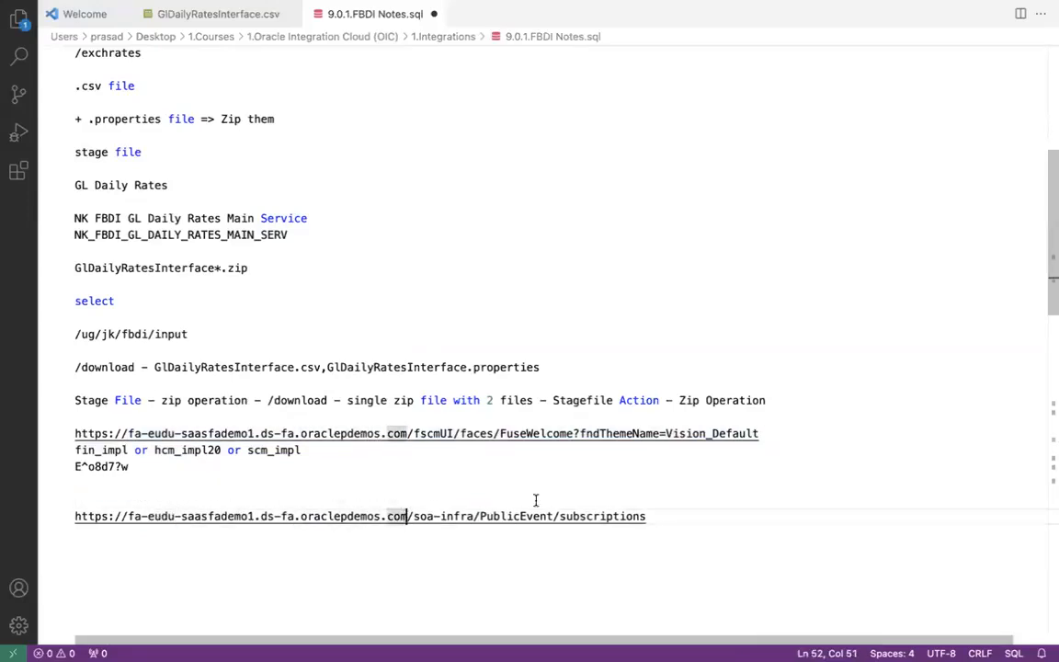
shift+click(650, 515)
key(super+s)
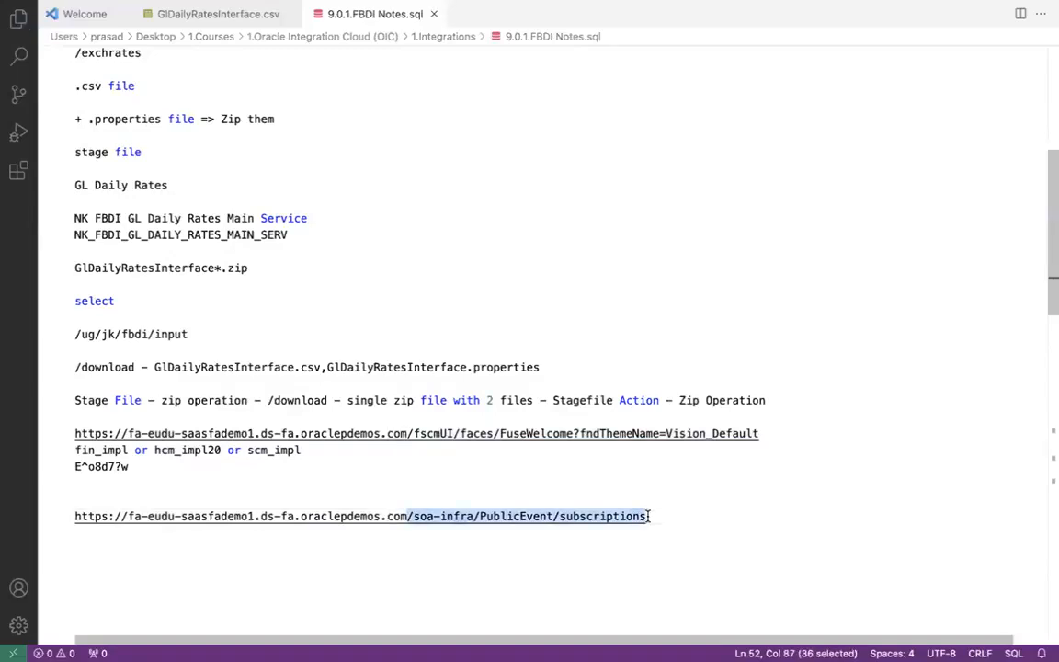
click(472, 516)
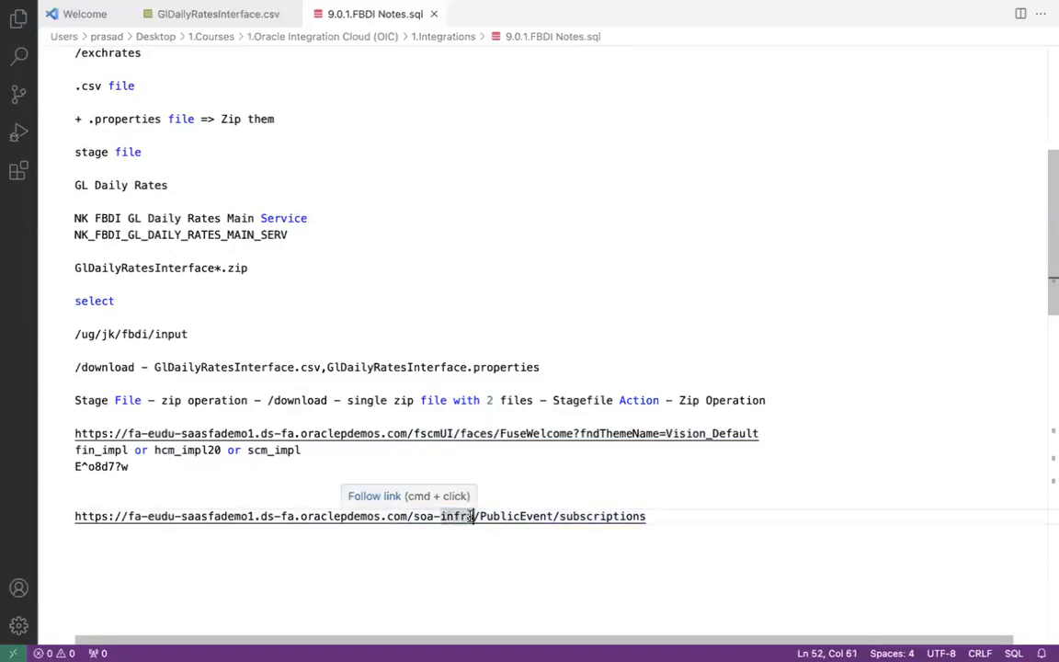
click(499, 515)
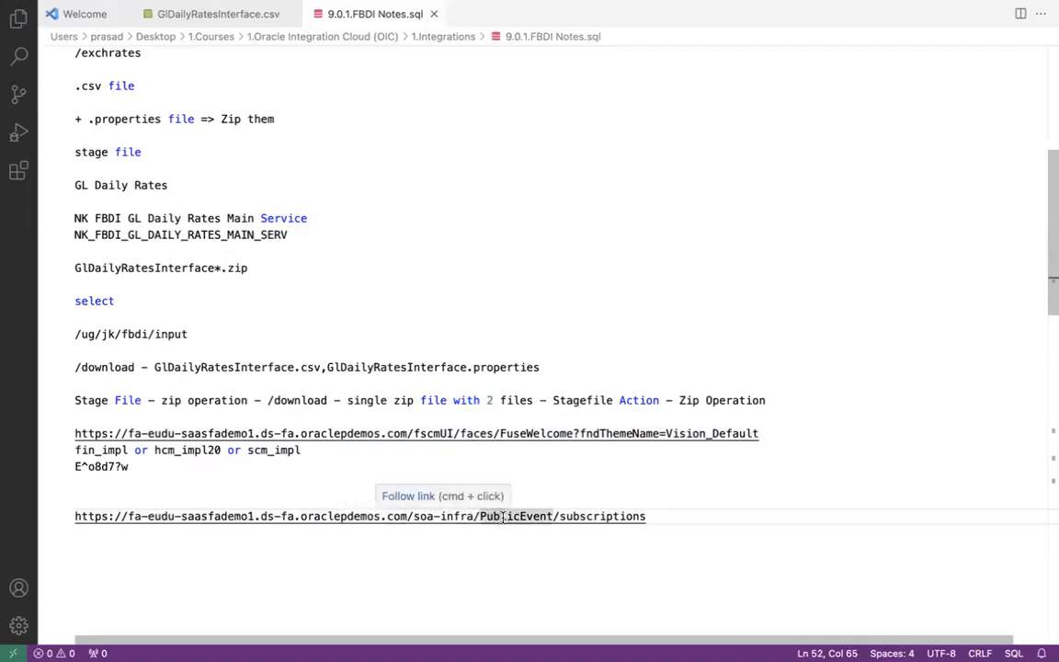
click(601, 516)
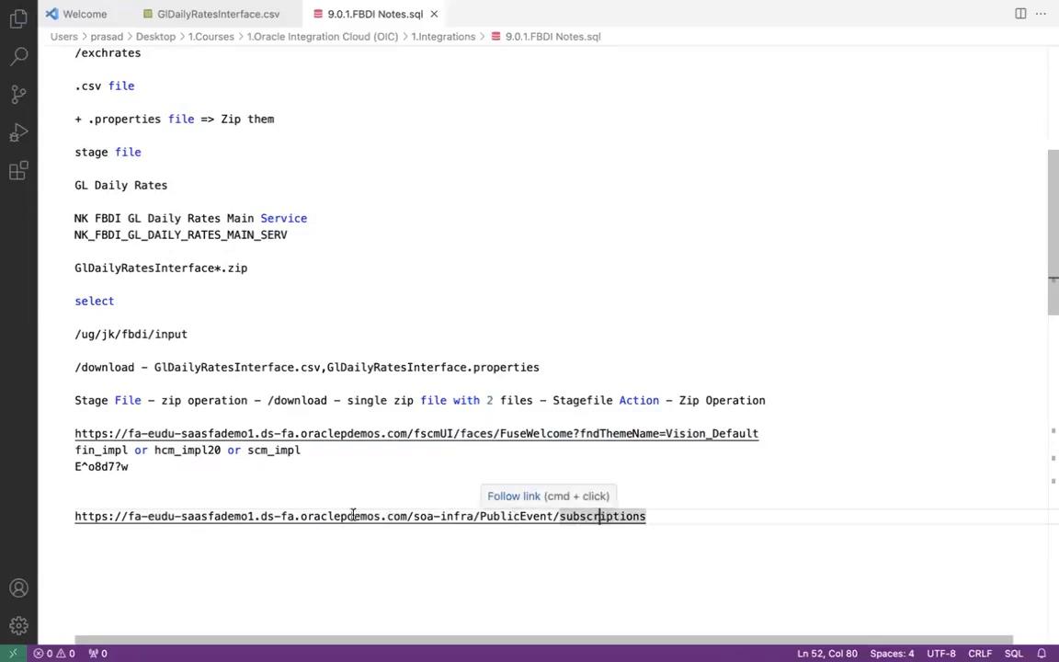
drag(671, 515, 67, 526)
key(super+c)
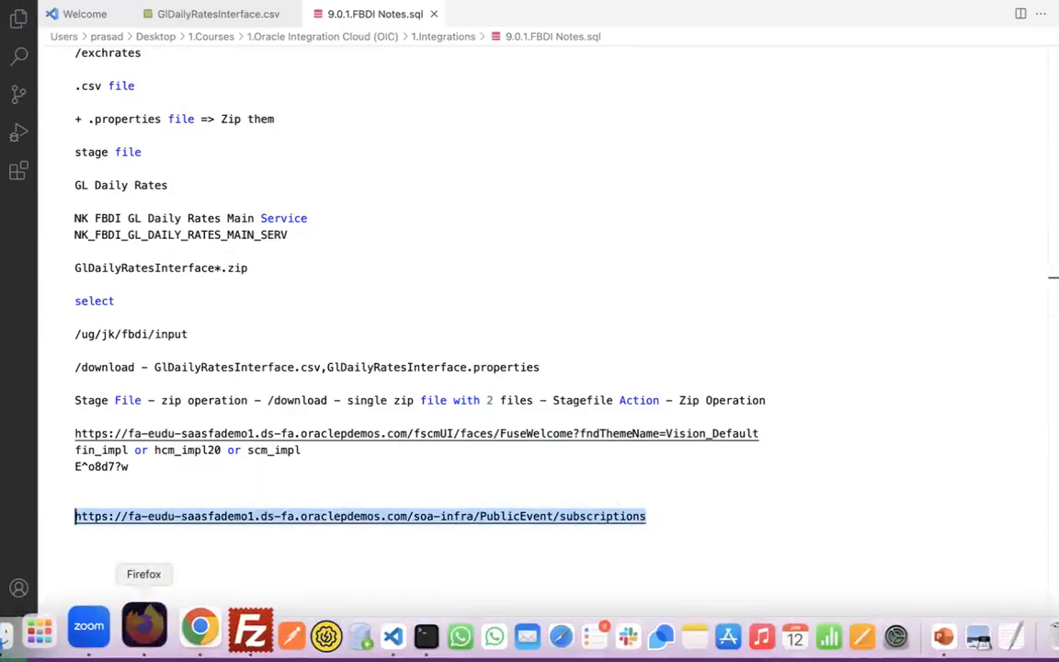
- Load the copied subscriptions URL in a new Firefox tab
click(144, 630)
click(405, 17)
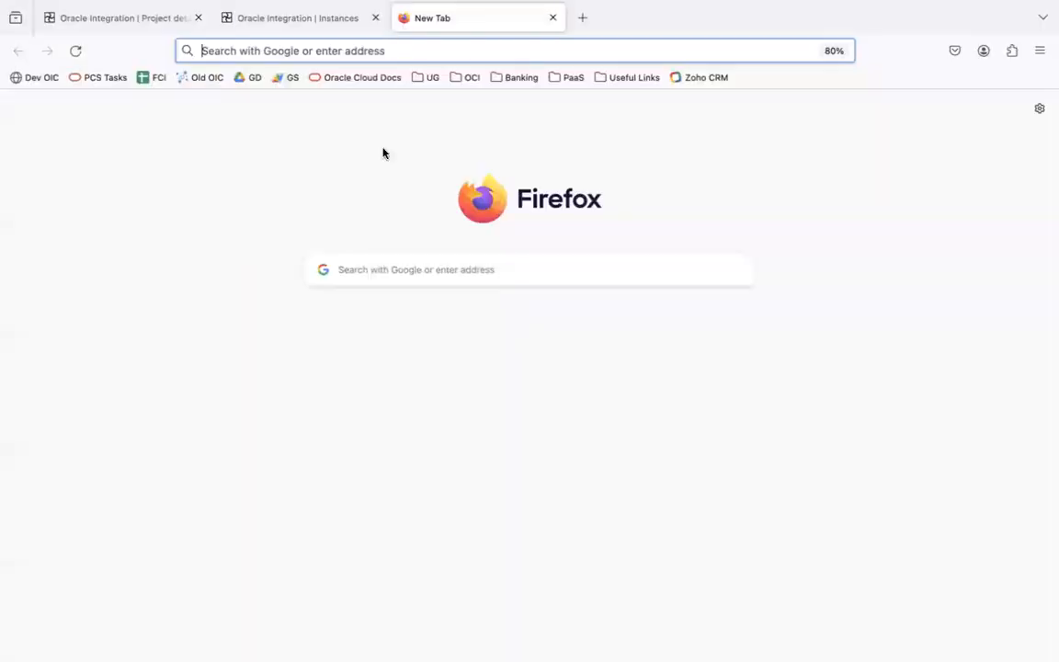
key(super+v)
key(Return)
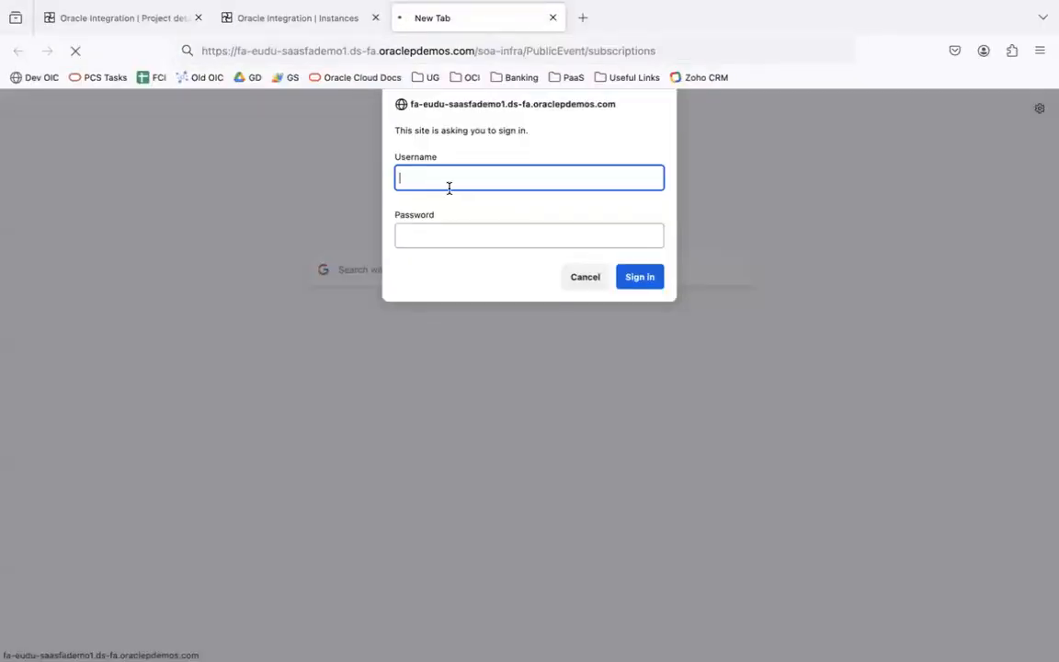
- Sign in with the Fusion username and password from the notes, declining to save the login
key(super+Tab)
click(462, 516)
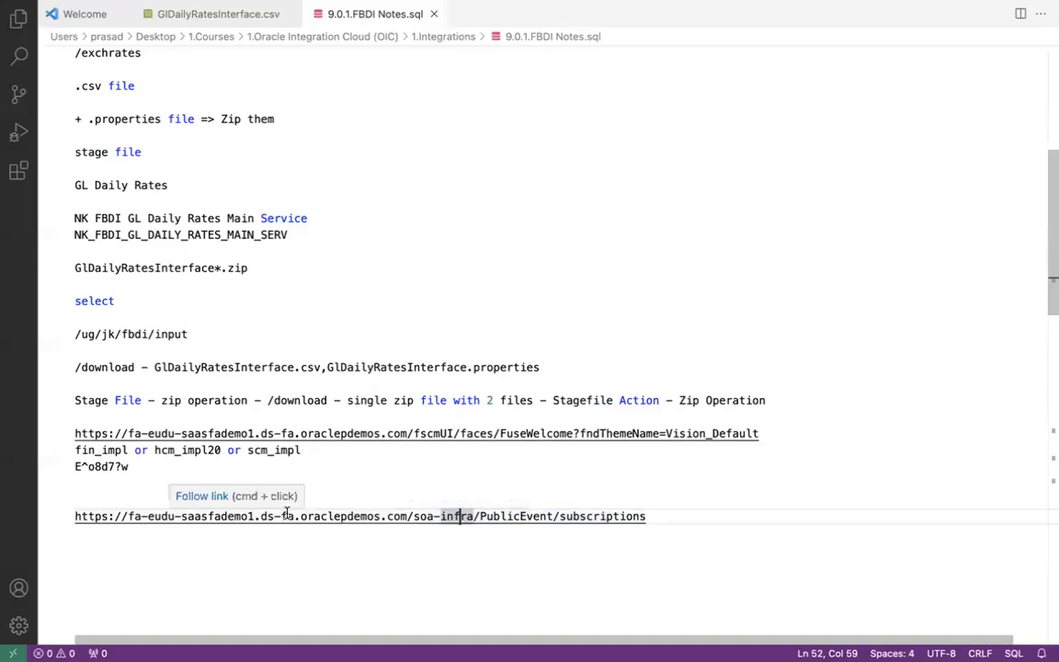
click(128, 466)
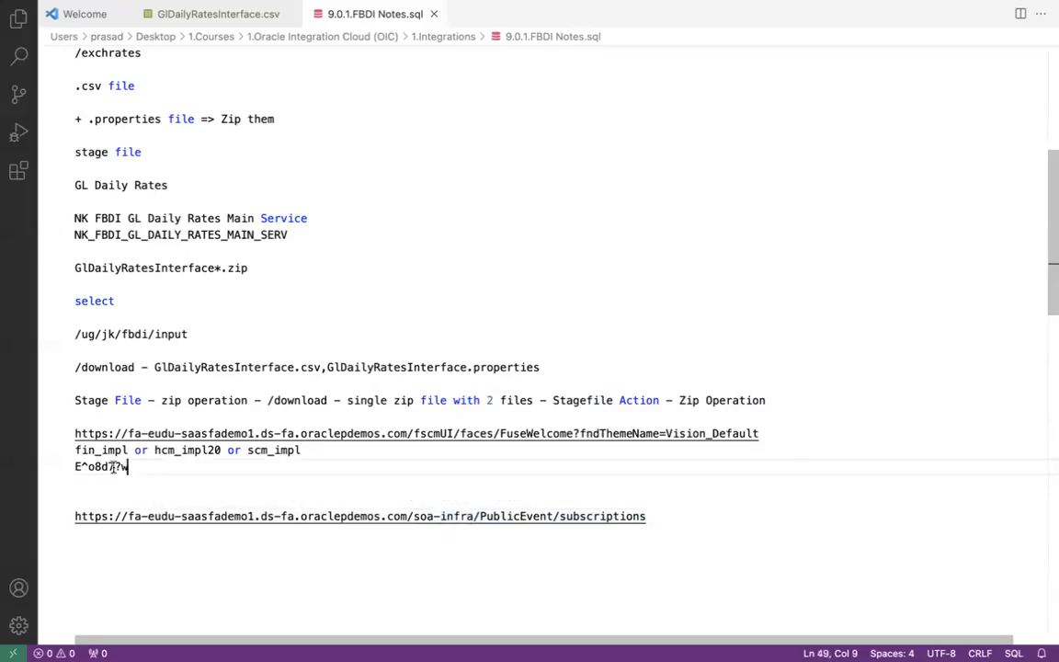
shift+click(66, 471)
key(ctrl+Left)
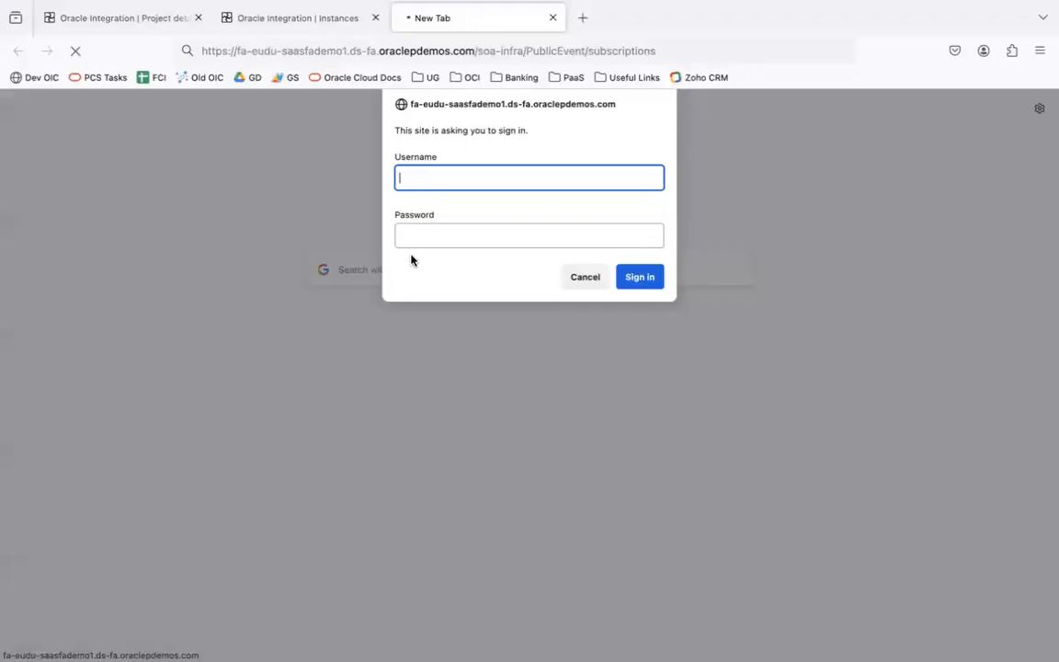
text(fin_impl)
key(Tab)
key(Return)
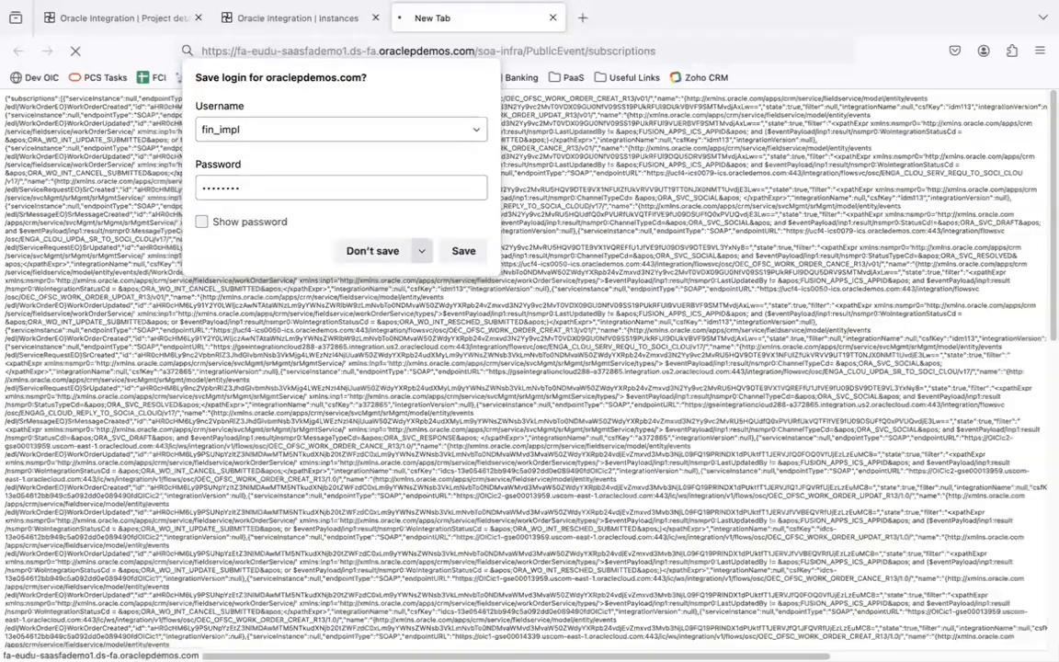
click(615, 84)
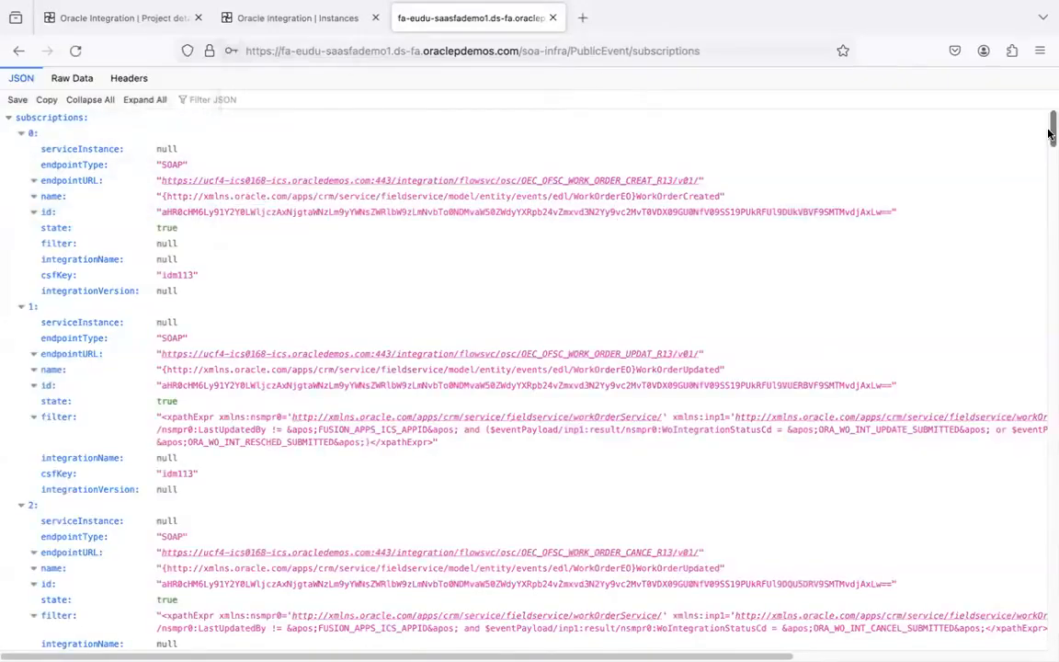
- Scroll to the end of the subscriptions JSON and select ErpImportBulkDataEvent in entry 38
drag(1050, 134, 1052, 627)
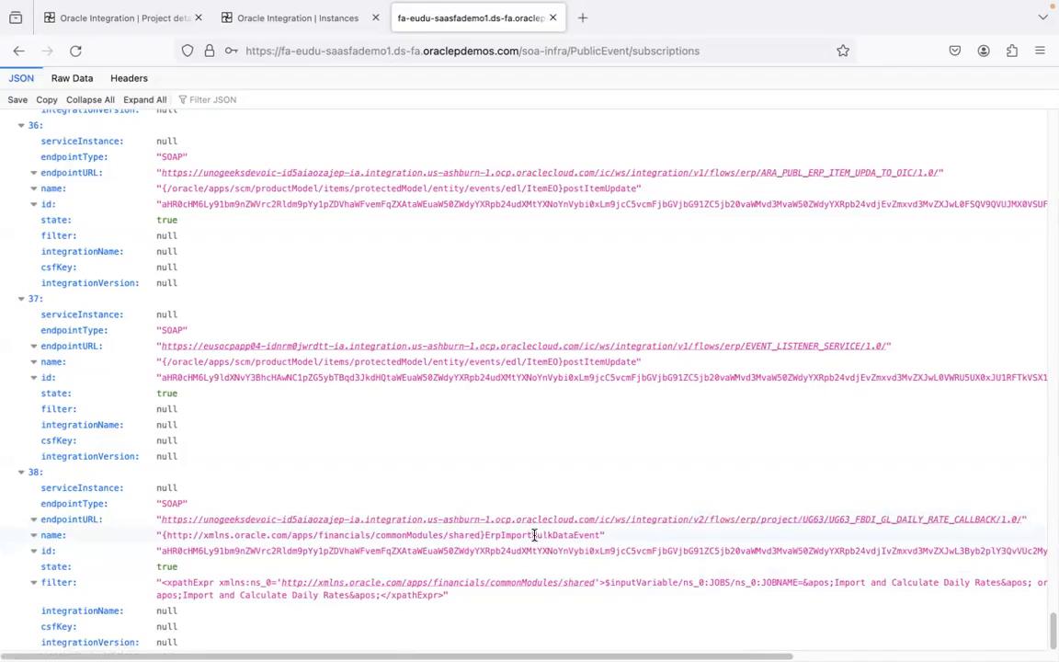
double_click(542, 534)
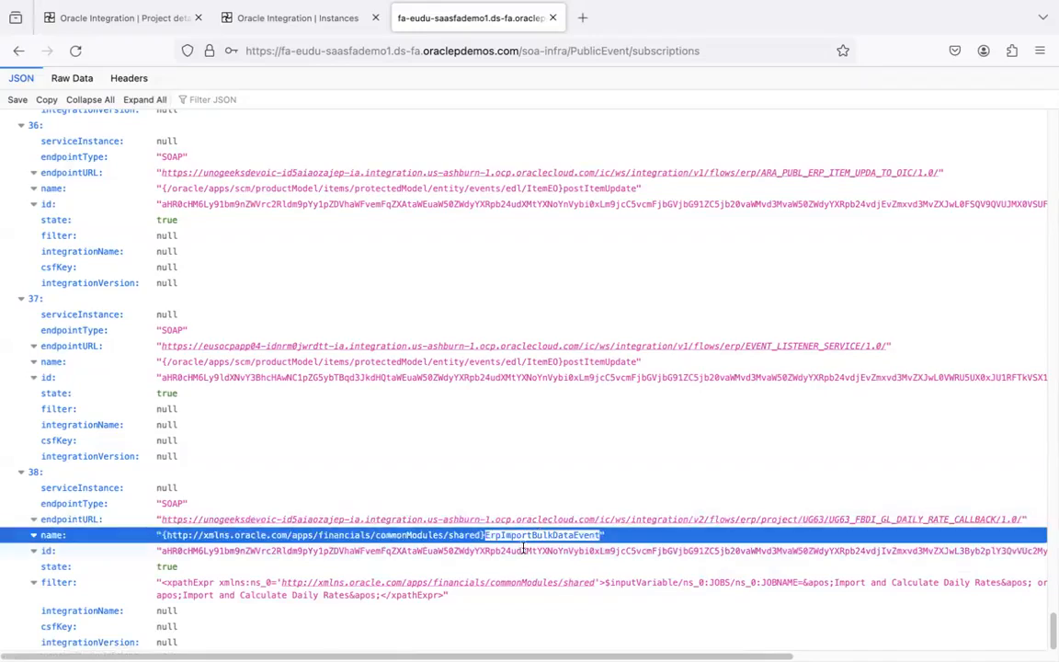
key(super+Tab)
key(super+Tab)
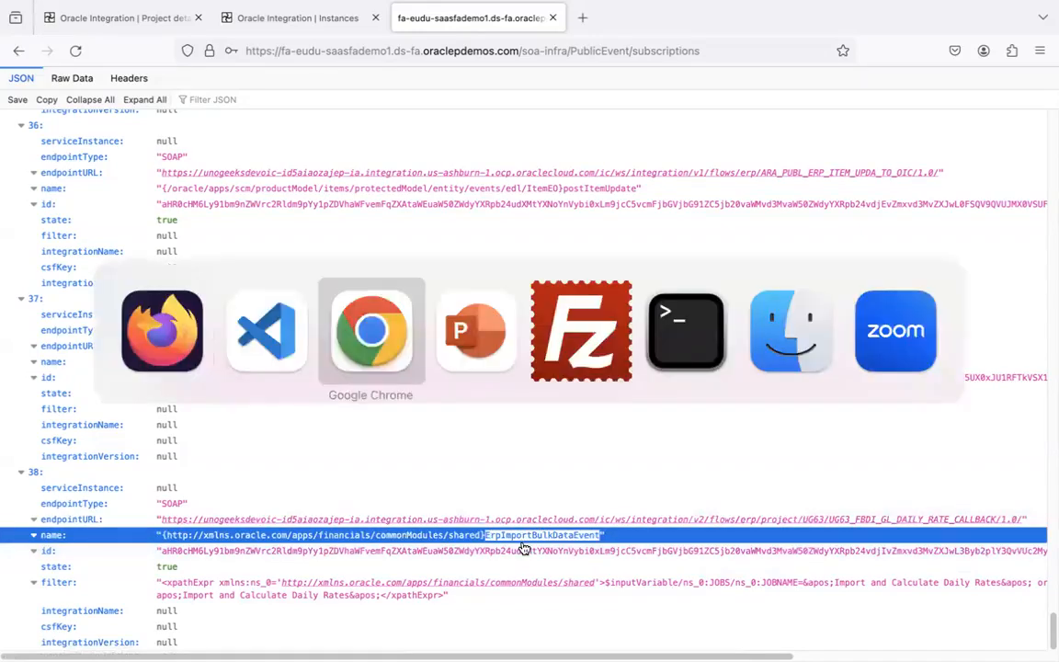
- Check process 6613593 on the Chrome Monitor Processes page for comparison
click(101, 15)
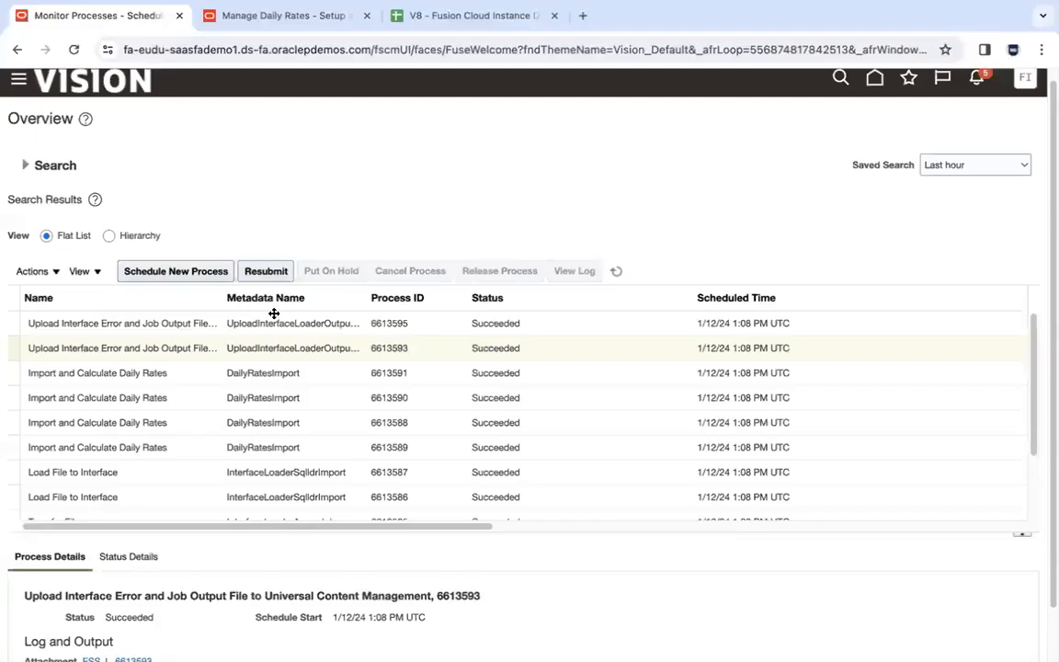
click(279, 350)
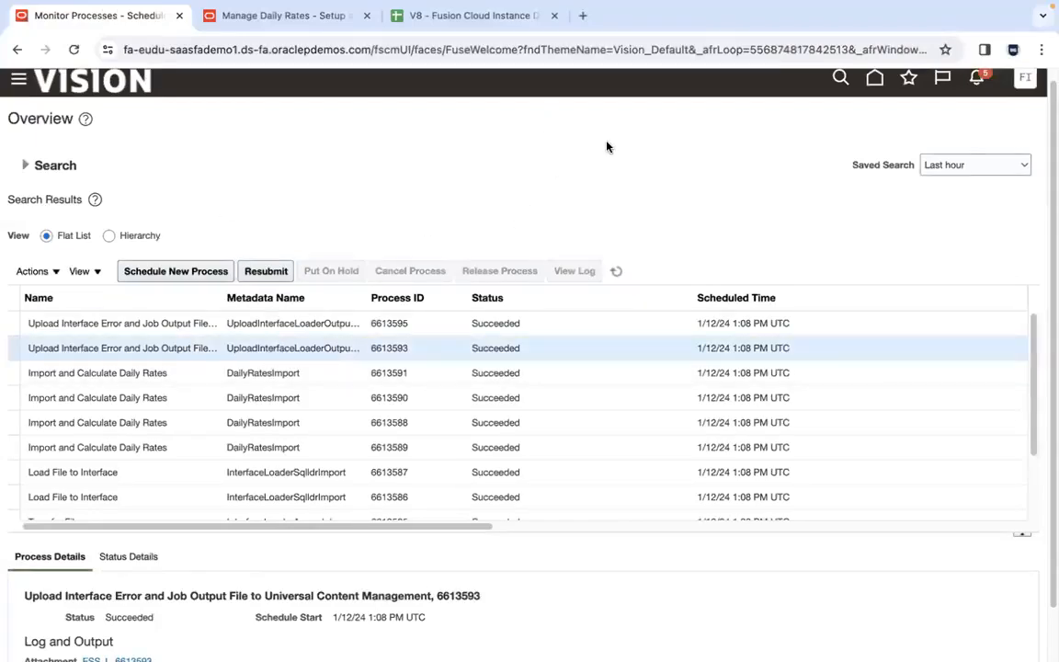
key(ctrl+Right)
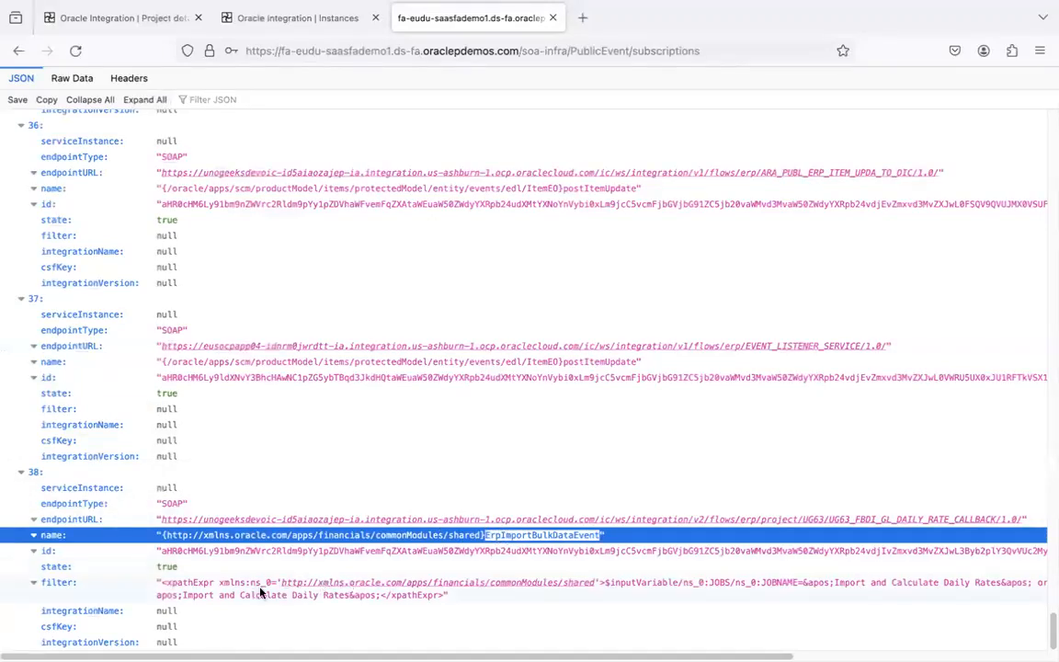
- Highlight entry 38's Import and Calculate Daily Rates filter and UG63_FBDI_GL_DAILY_RATE_CALLBACK endpoint, closing the SOAP error tab
click(165, 534)
drag(184, 593, 350, 596)
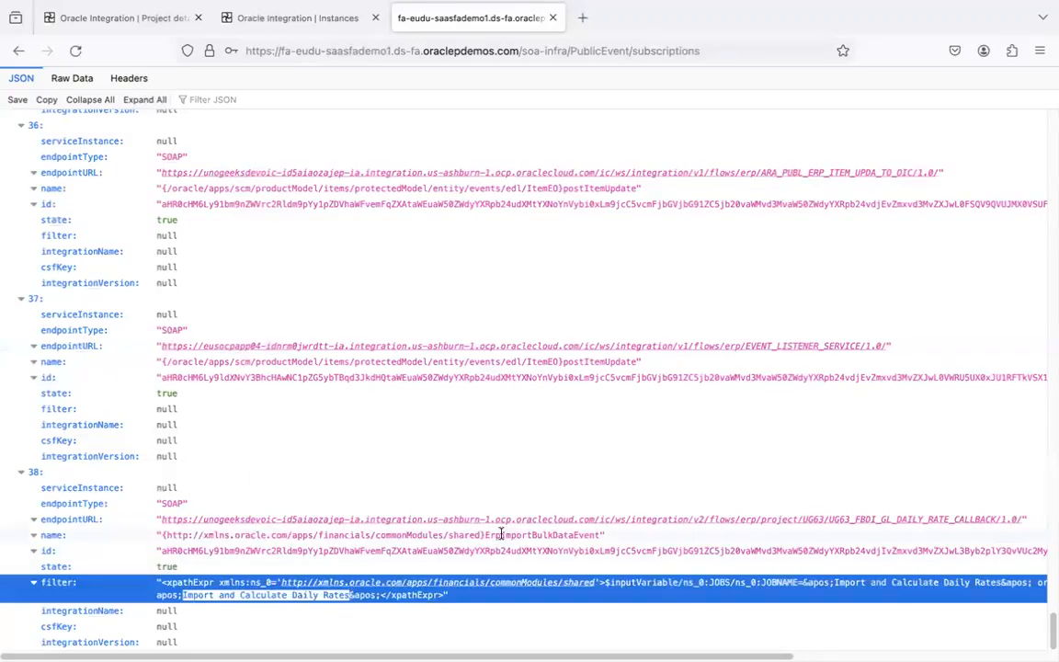
click(331, 597)
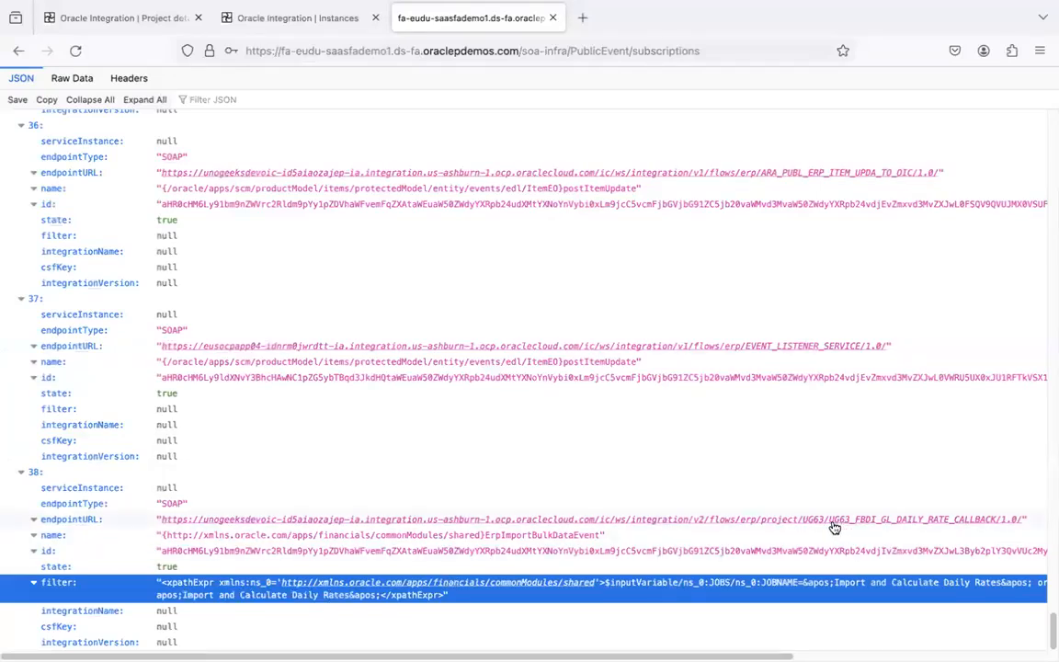
drag(830, 526, 1002, 528)
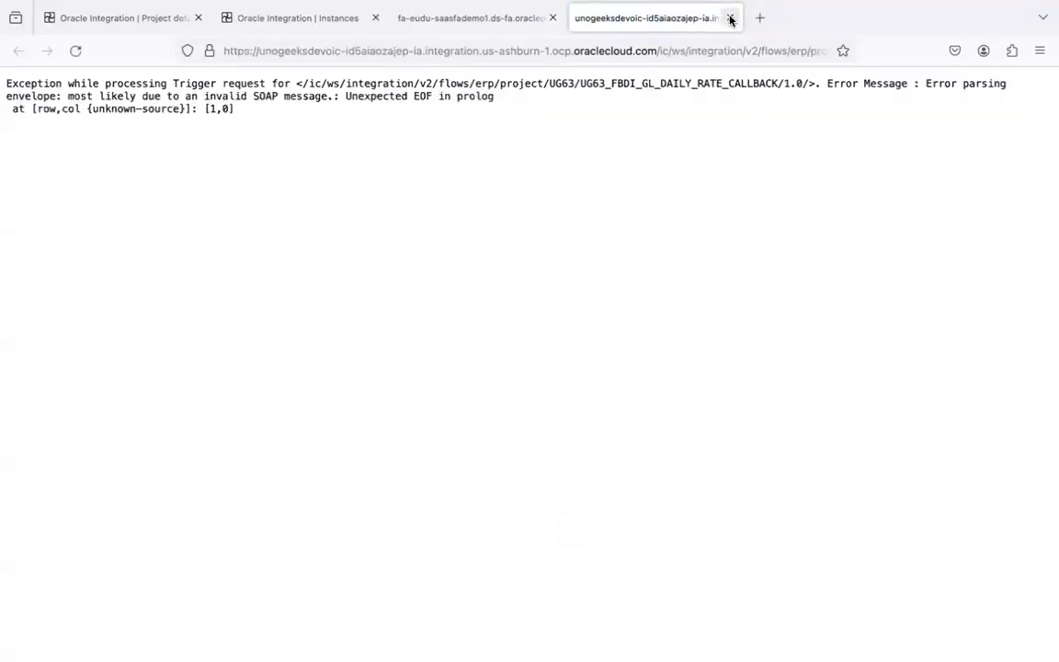
click(730, 18)
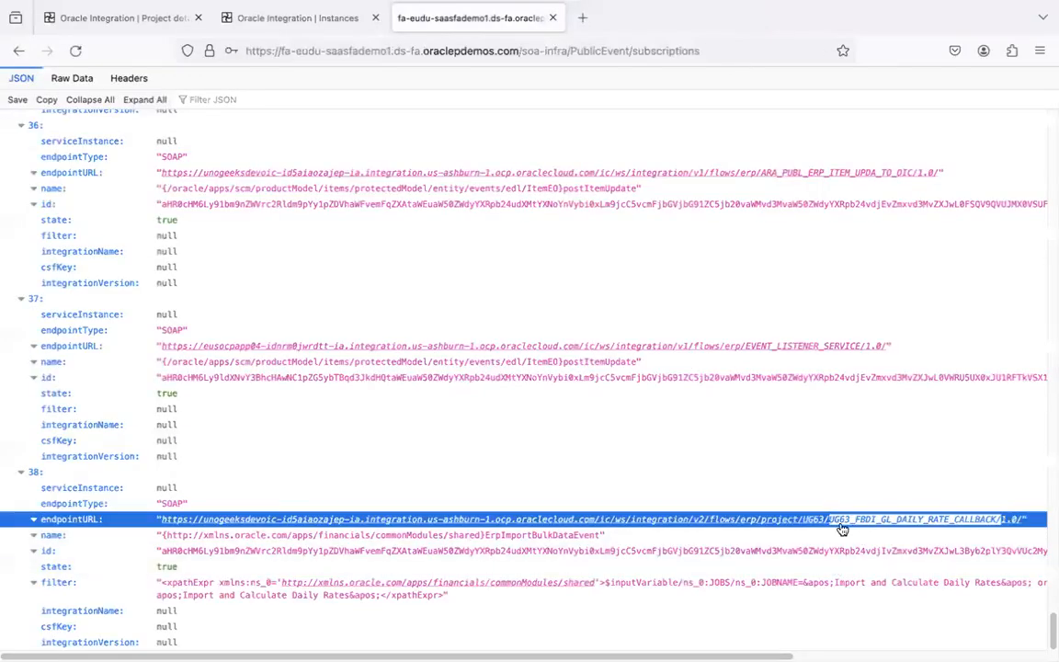
click(545, 535)
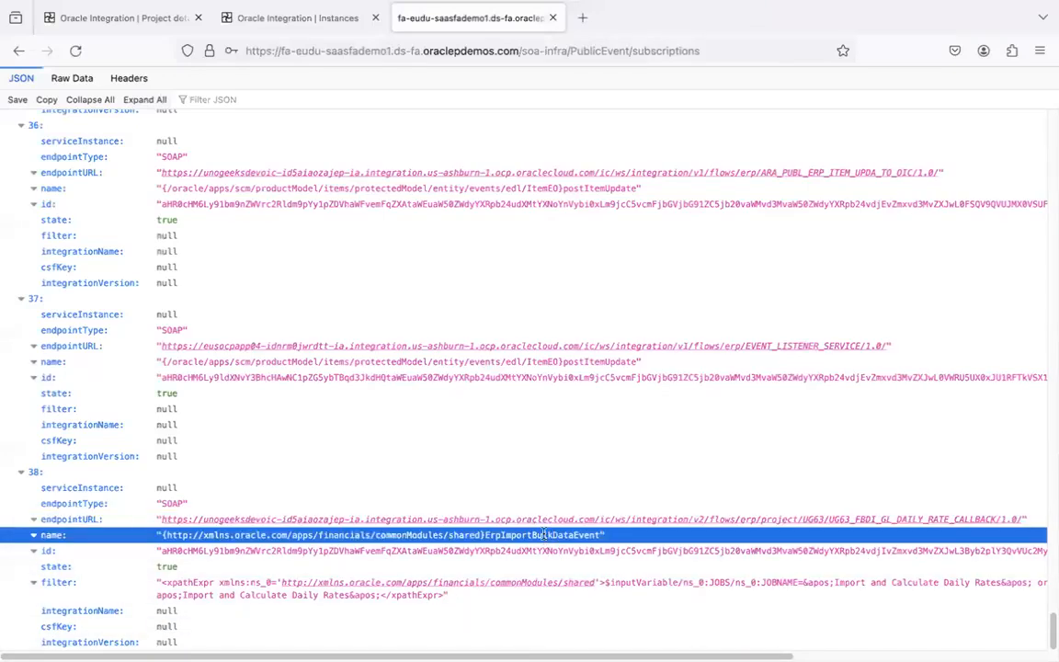
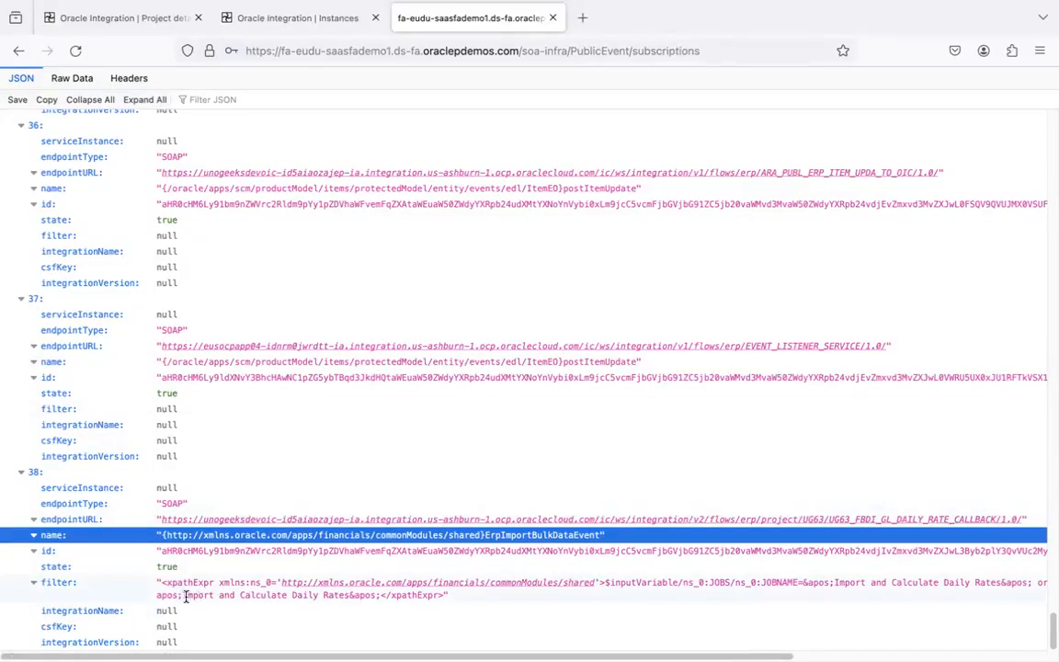
- Highlight entry 38's Import and Calculate Daily Rates filter and ErpImportBulkDataEvent name
drag(183, 596, 349, 595)
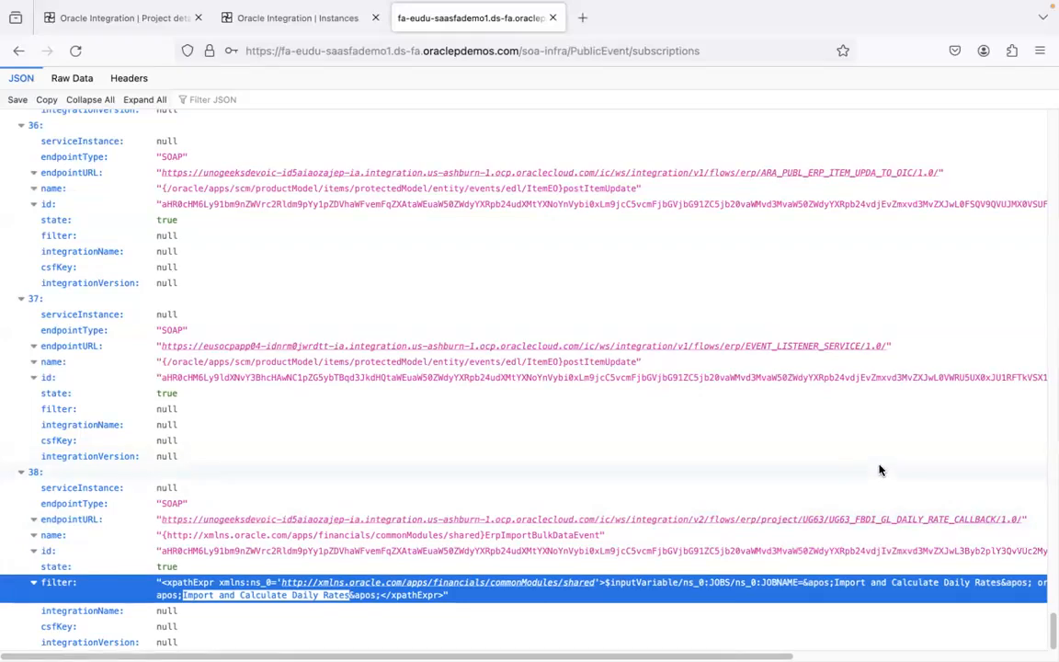
click(568, 535)
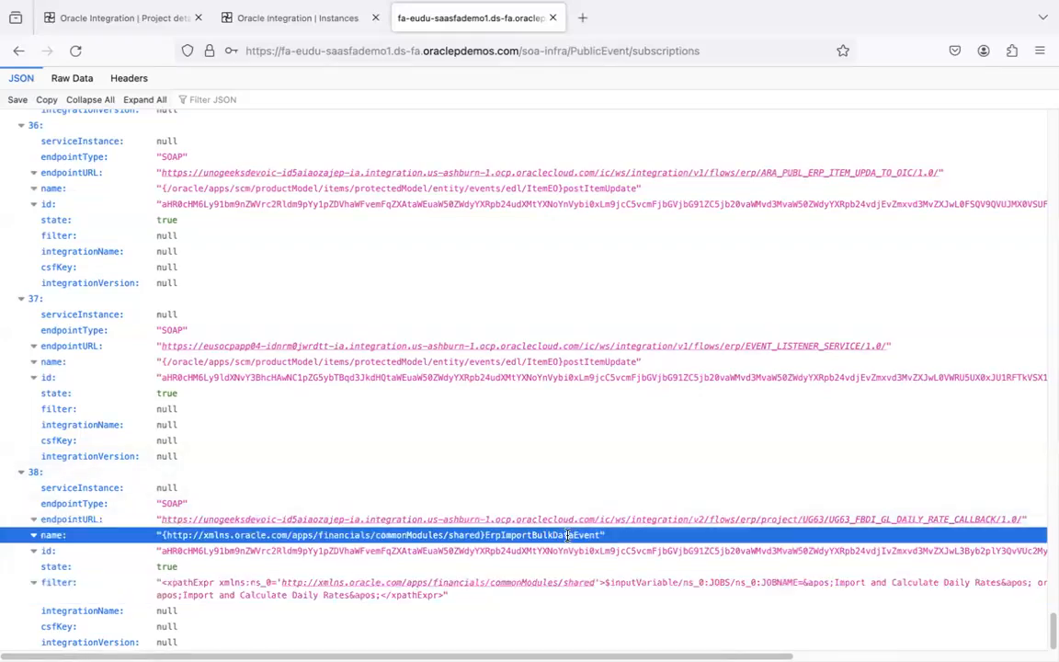
click(292, 595)
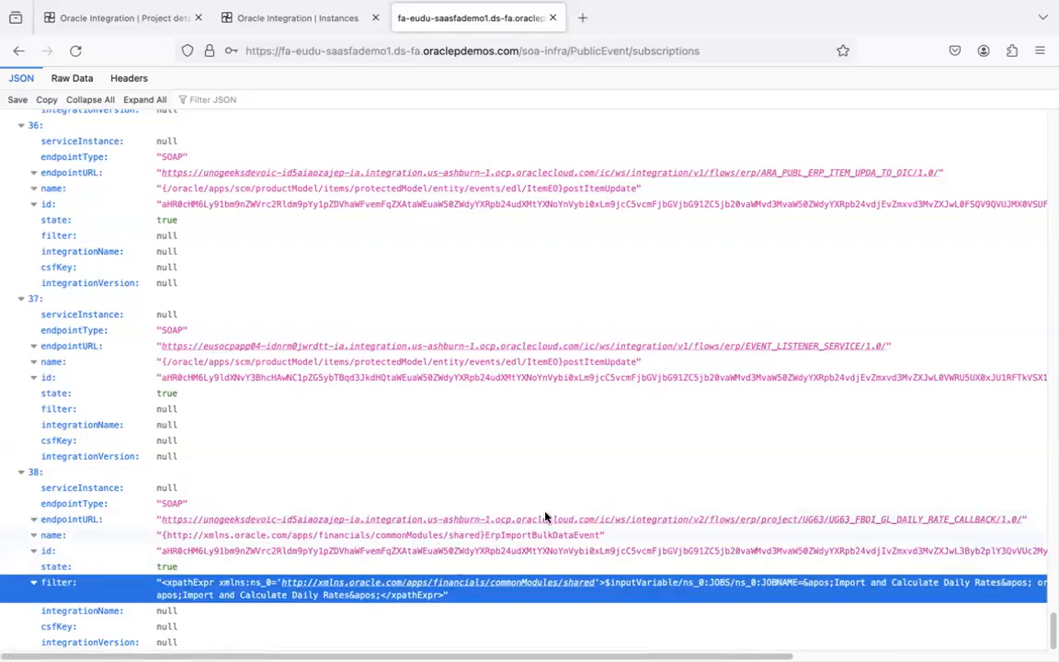
- Show the details of upload process 6613593 on the ERP scheduled processes page
key(super+Tab)
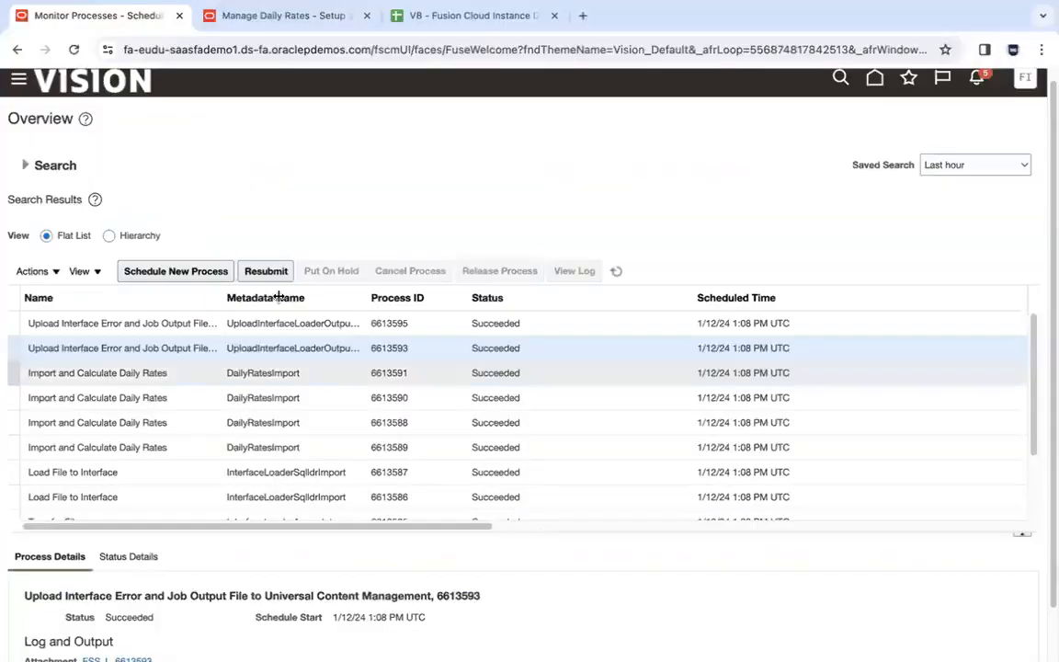
click(188, 323)
click(188, 348)
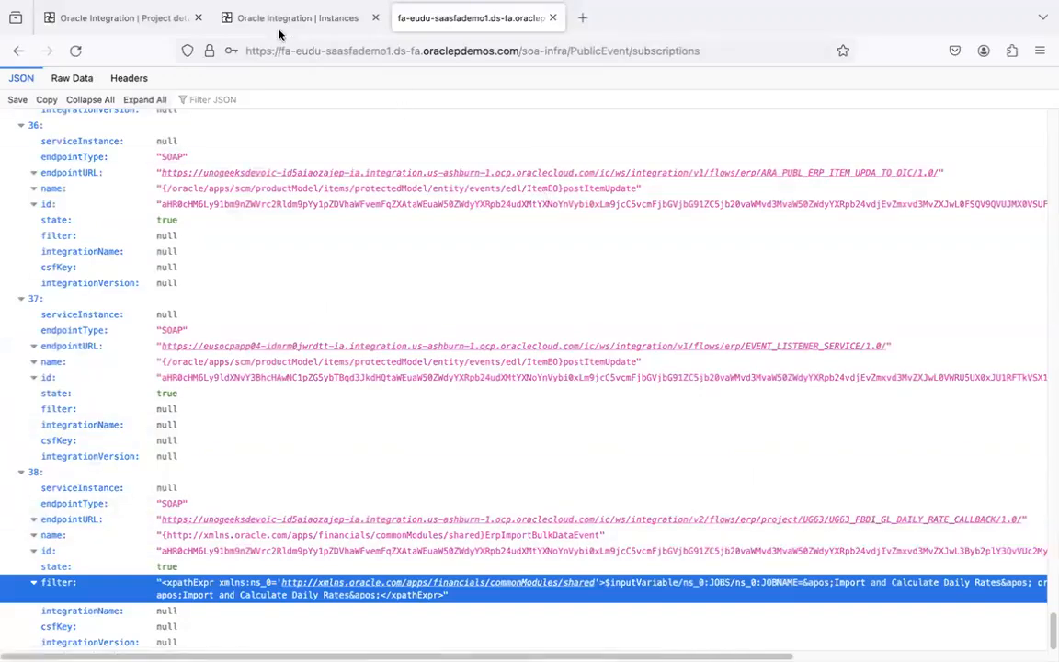
- Open the first GlDailyRatesInterface callback instance and copy its 'Message started processing' payload
click(250, 22)
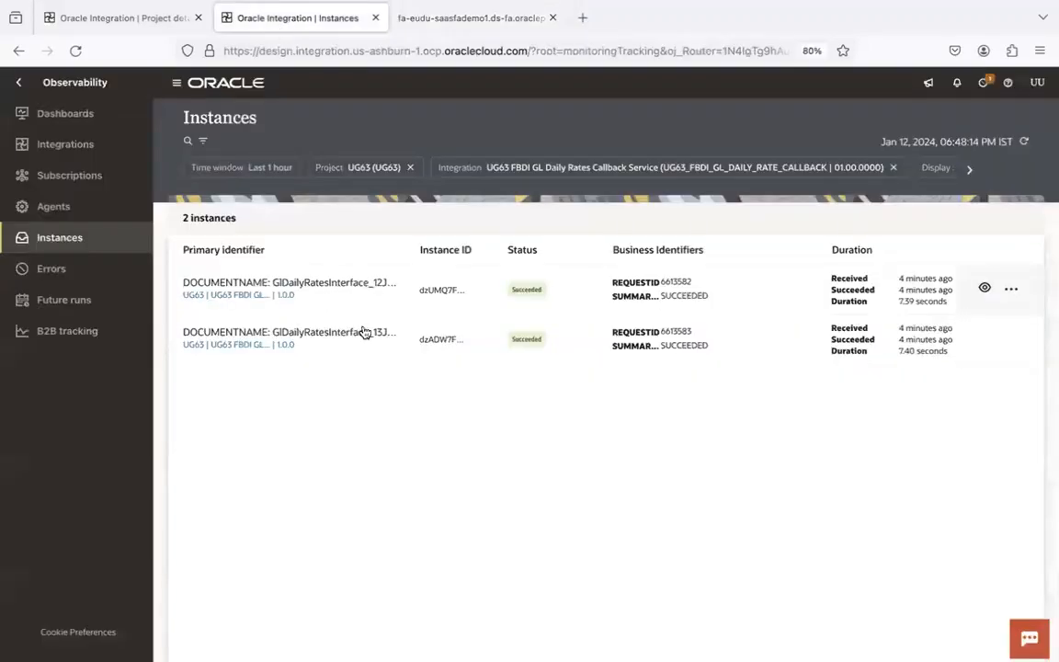
click(361, 283)
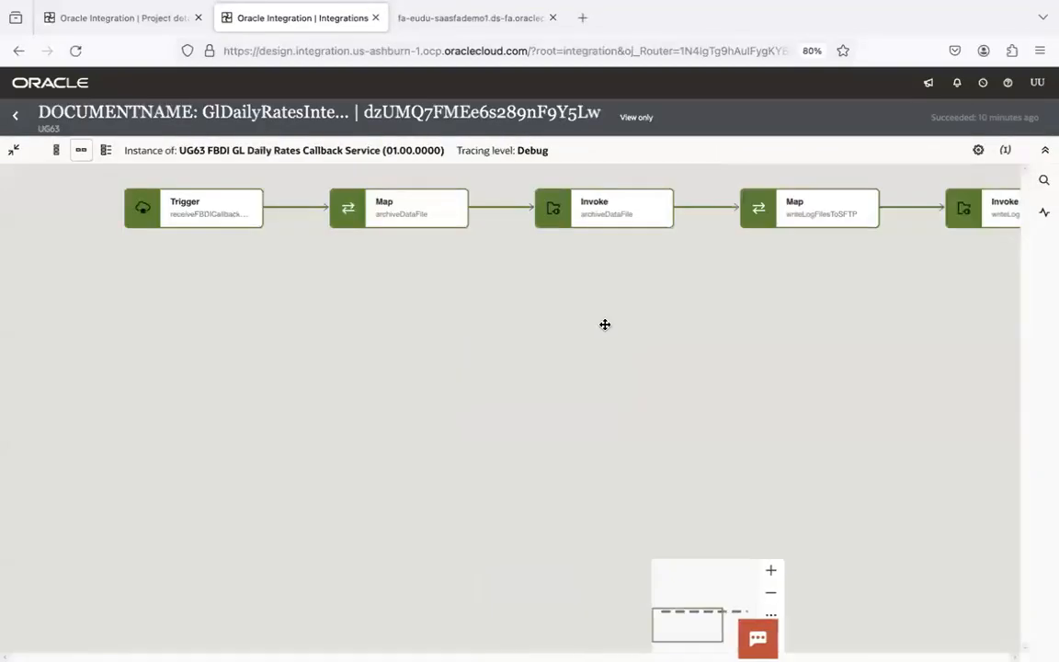
drag(800, 300, 745, 347)
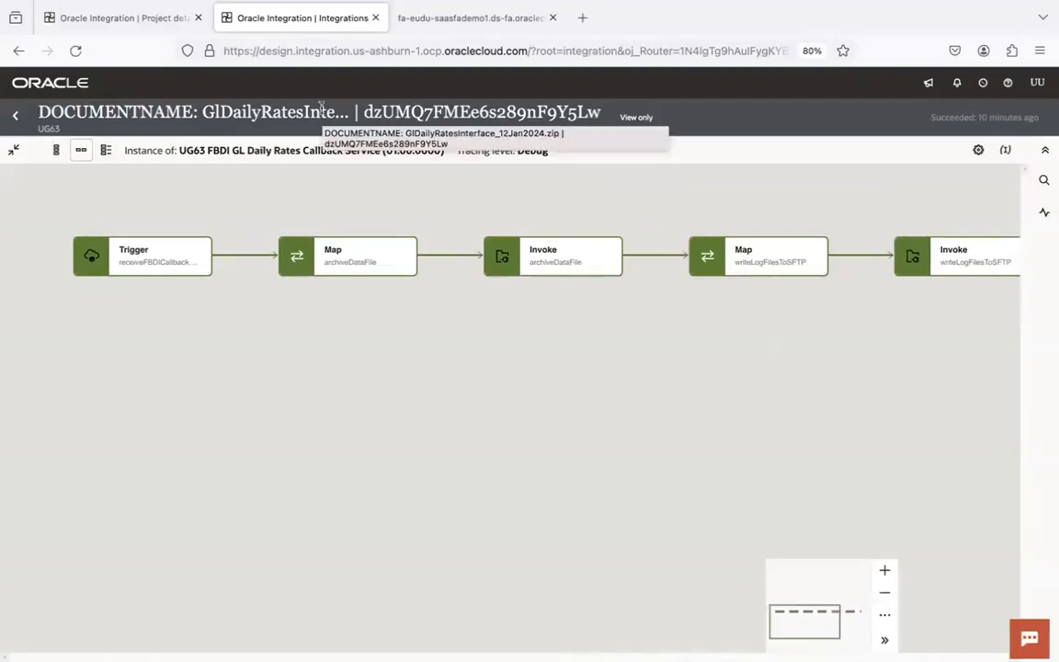
click(1044, 214)
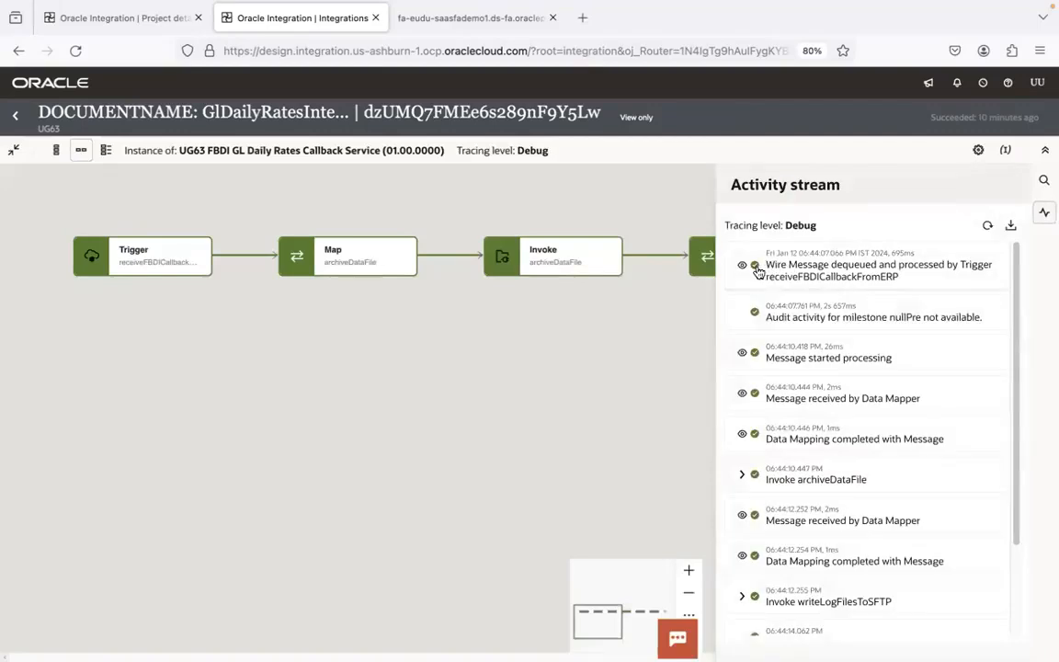
click(741, 357)
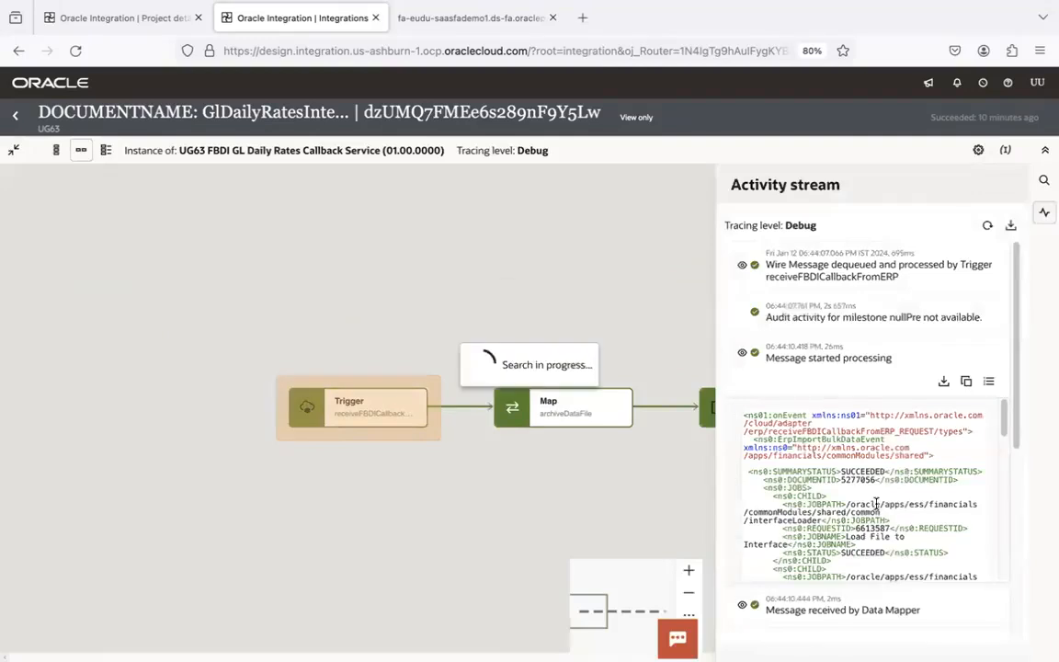
click(965, 381)
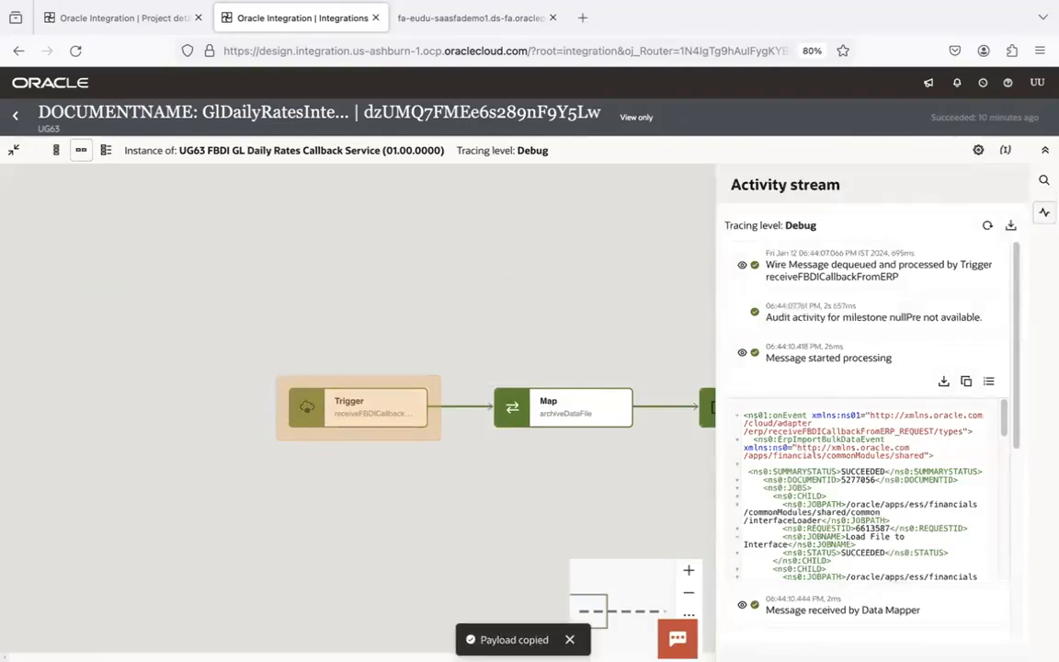
click(355, 626)
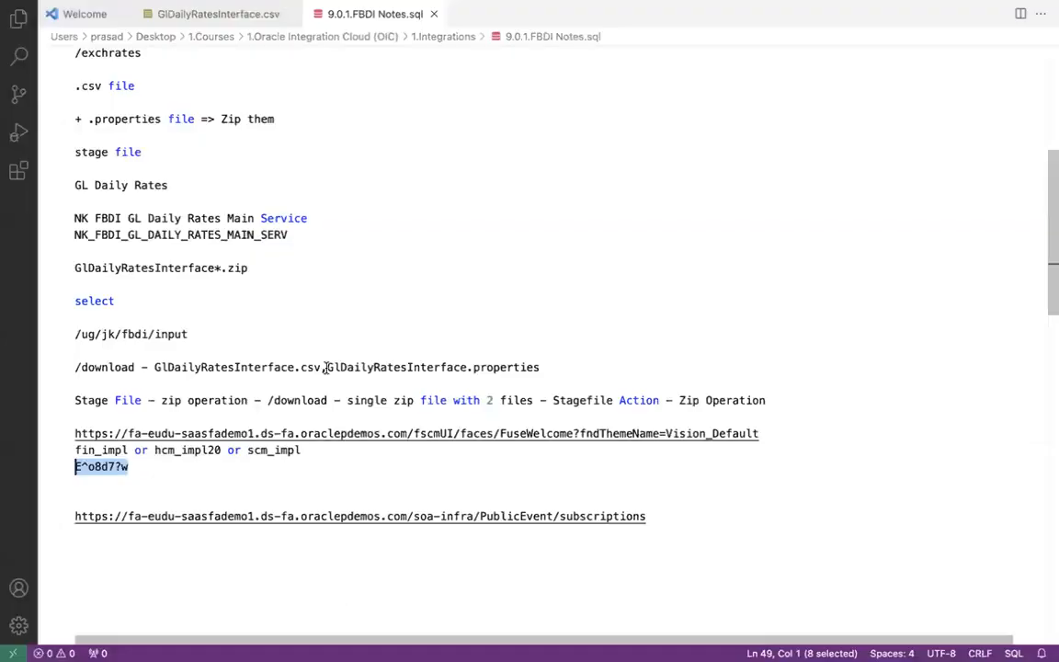
- Paste the copied callback XML into a new untitled file
key(super+n)
key(super+v)
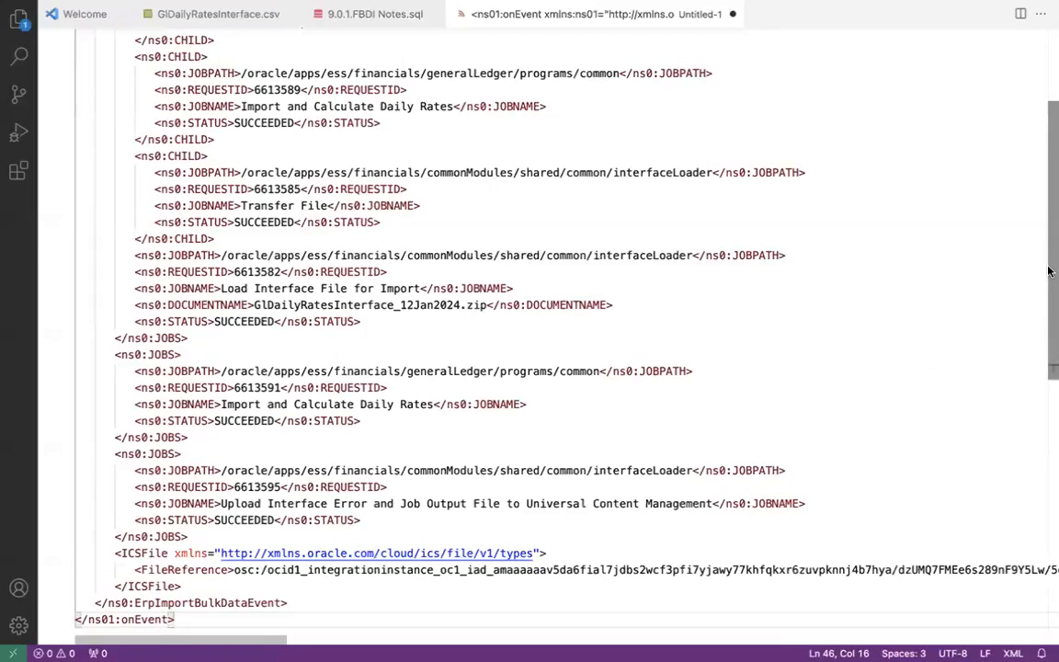
scroll(181, 286, up, 5)
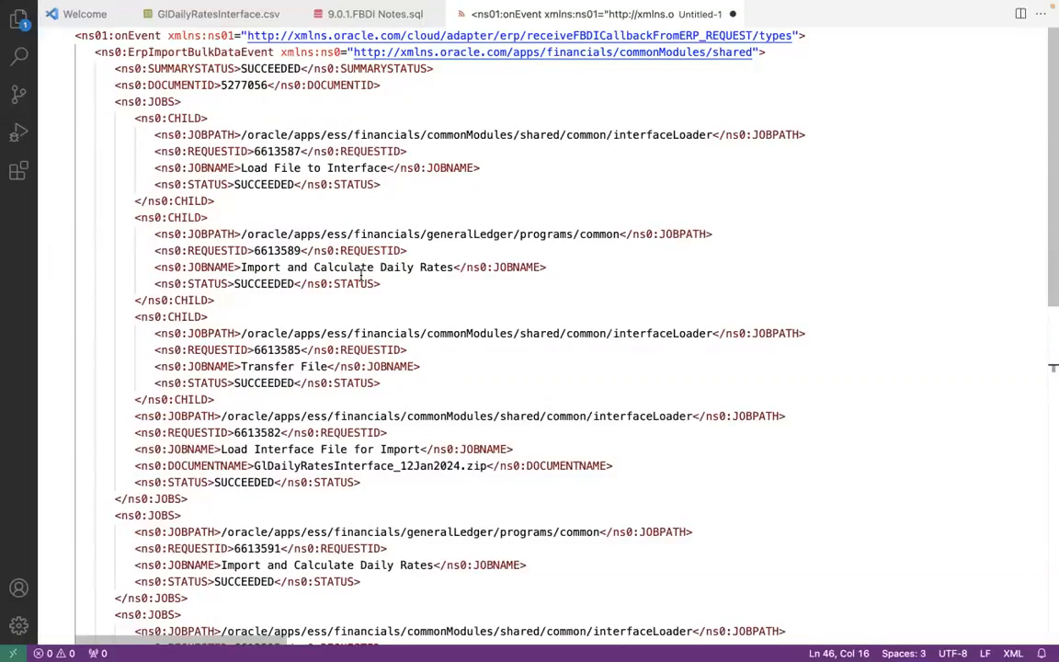
- Collapse the three JOBS blocks and highlight the ICSFile FileReference path
click(67, 104)
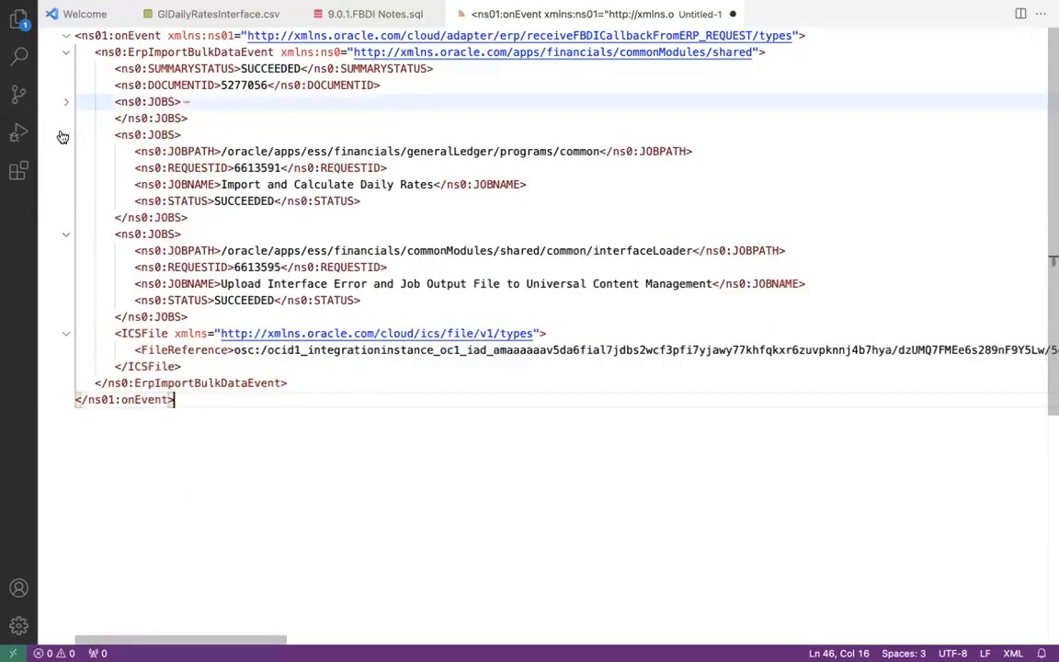
click(65, 136)
click(66, 168)
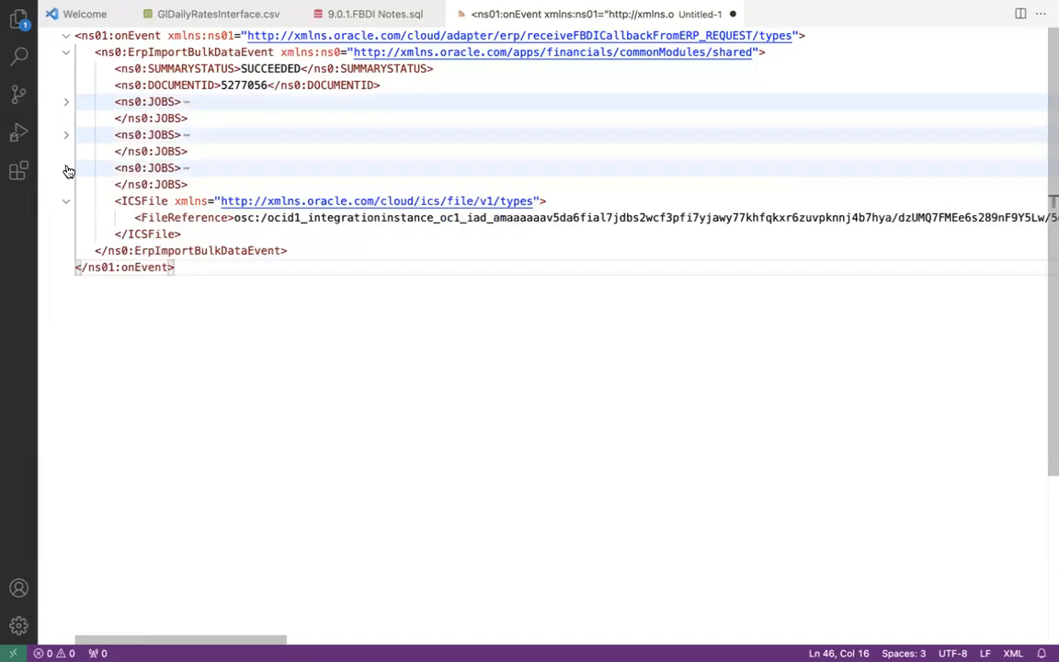
click(69, 207)
click(69, 206)
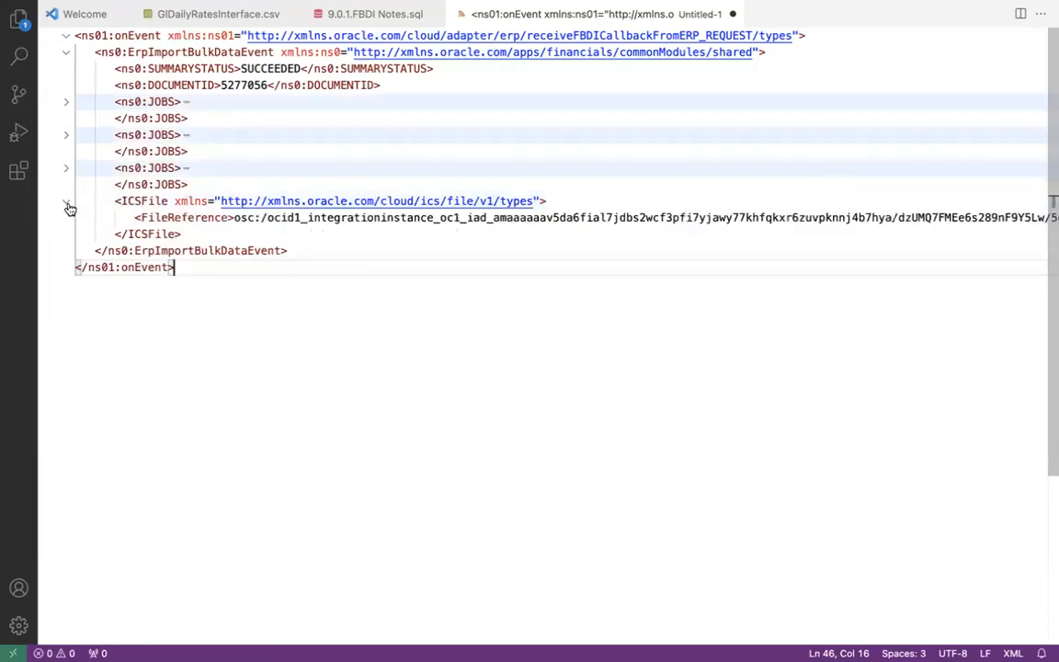
drag(235, 219, 681, 217)
click(686, 217)
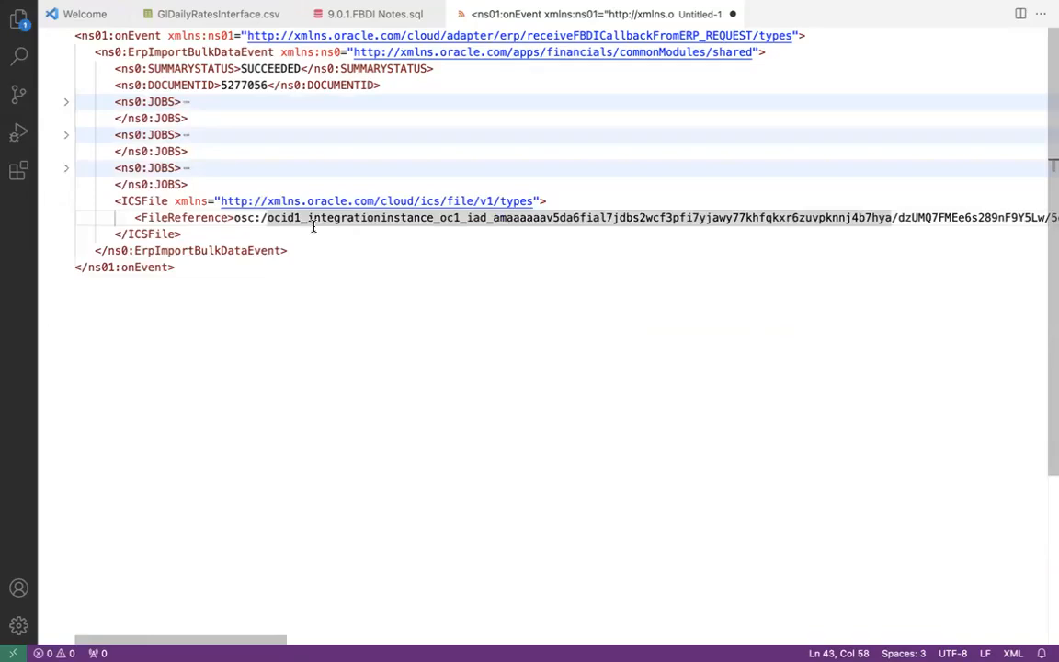
- Highlight the SUCCEEDED summary status and expand all three JOBS blocks
double_click(261, 69)
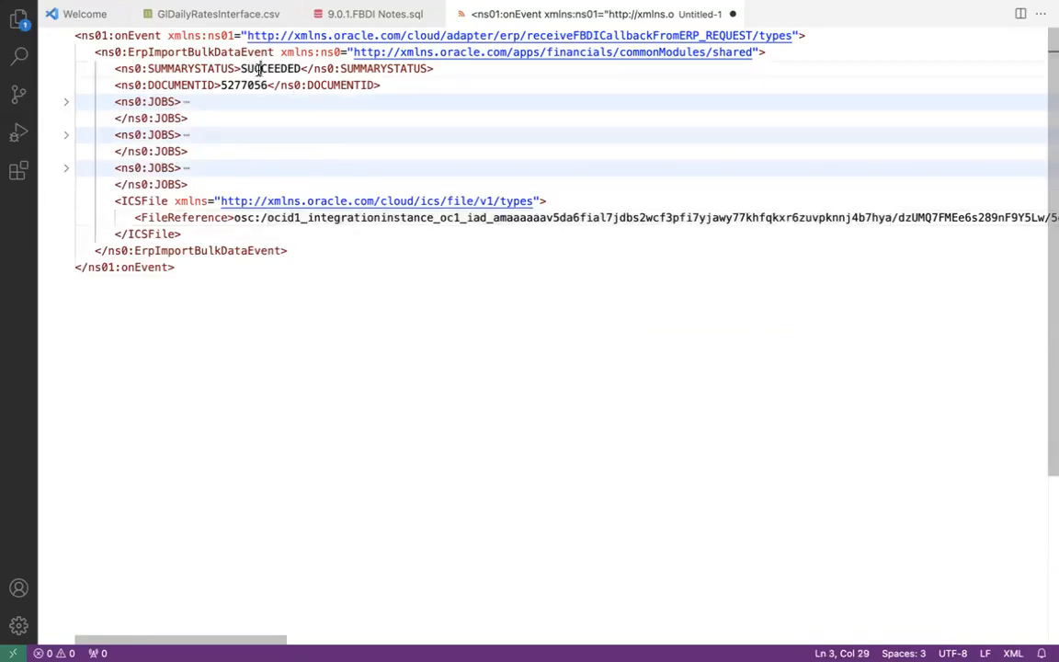
click(71, 169)
click(68, 136)
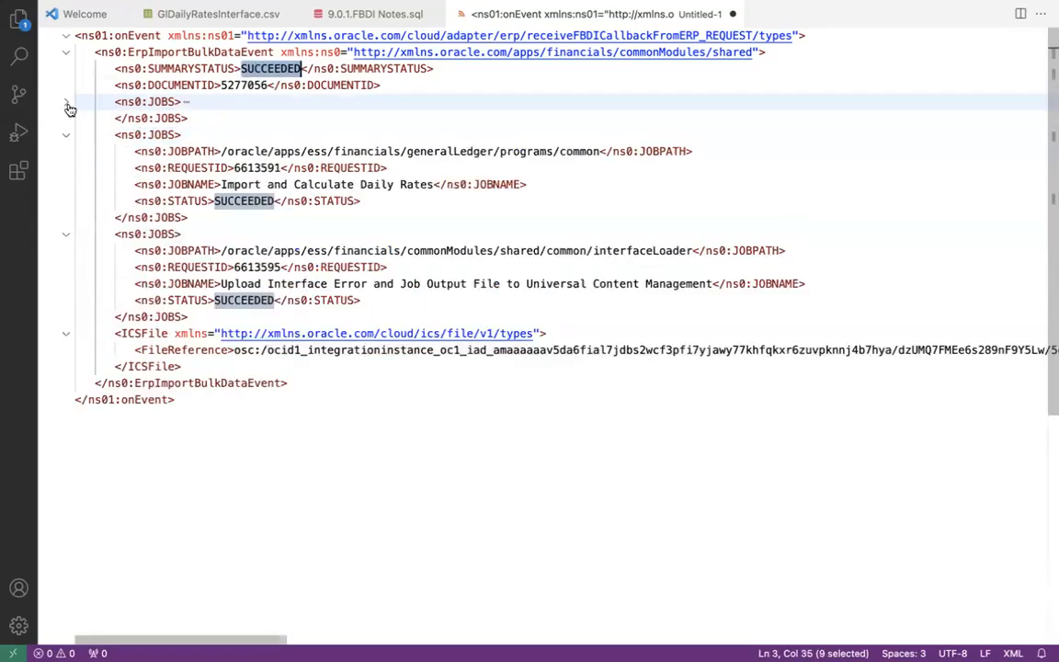
click(67, 103)
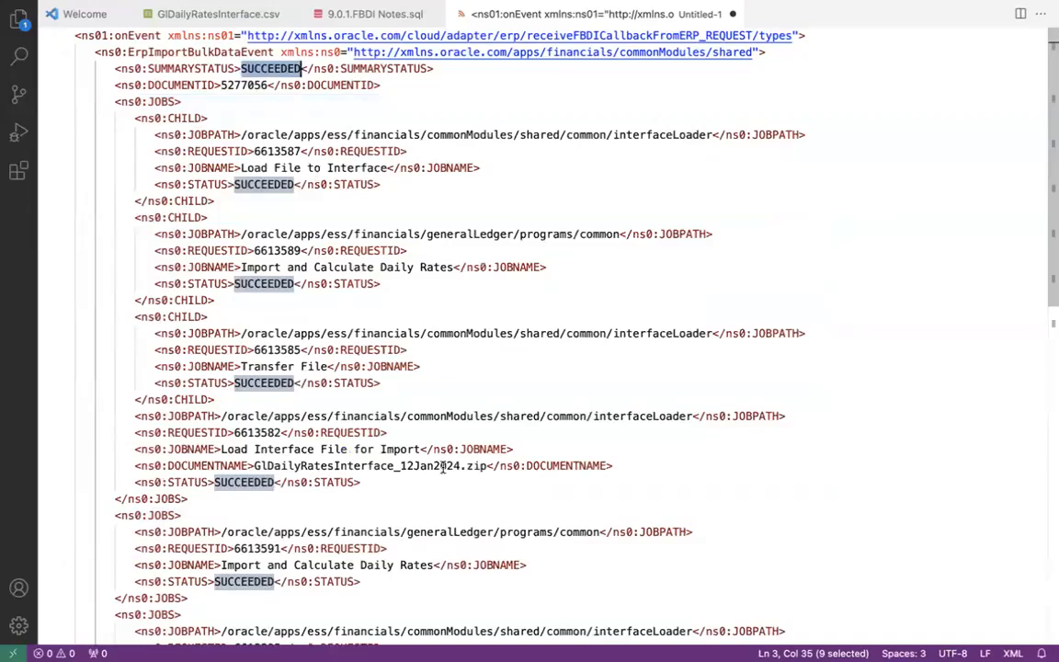
scroll(1050, 326, down, 2)
scroll(1050, 326, down, 2)
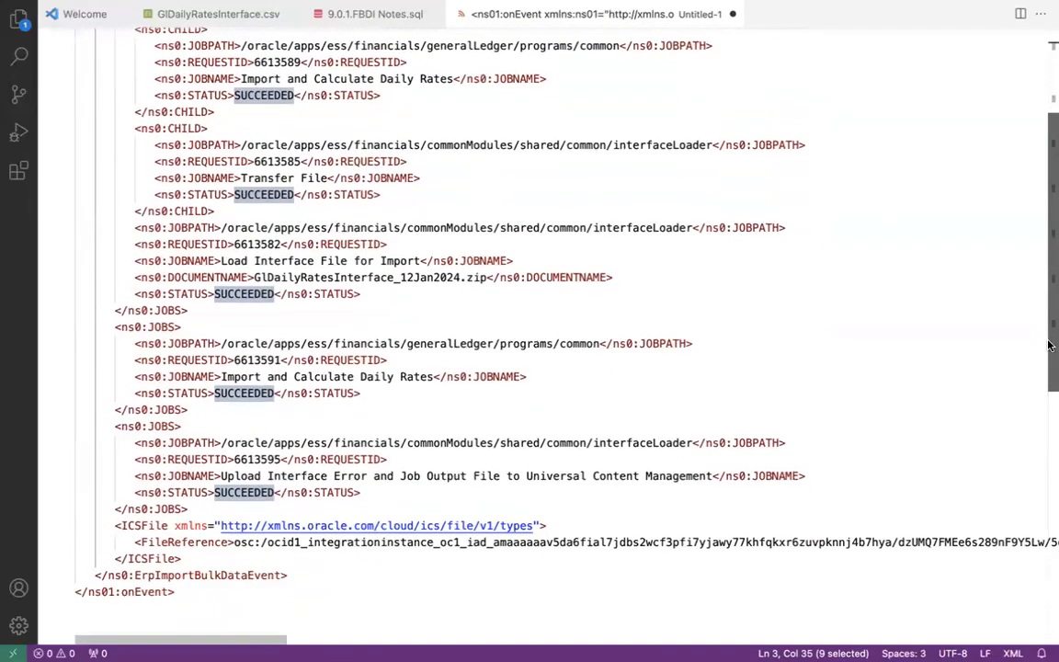
drag(1049, 345, 1049, 284)
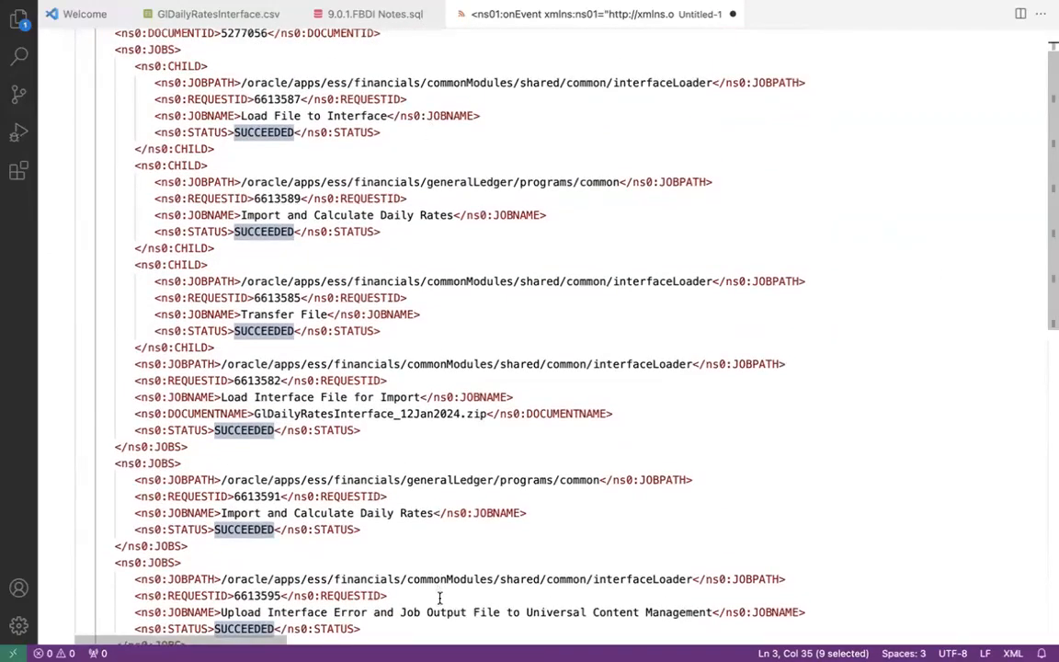
- Select the Load Interface File for Import job and its document GlDailyRatesInterface_12Jan2024.zip
click(420, 396)
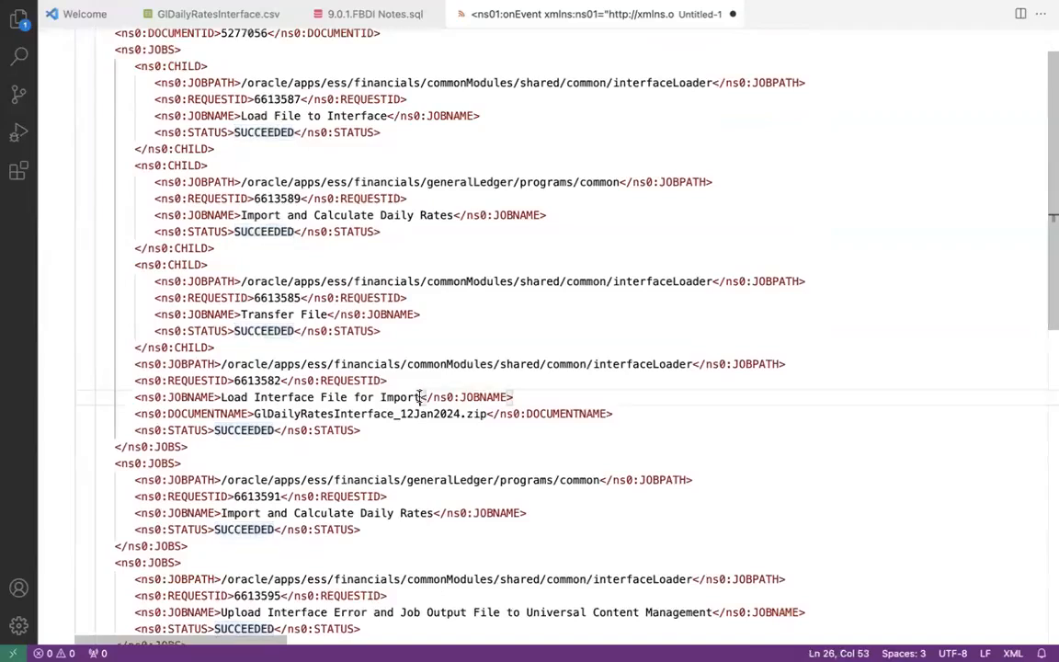
drag(420, 396, 221, 397)
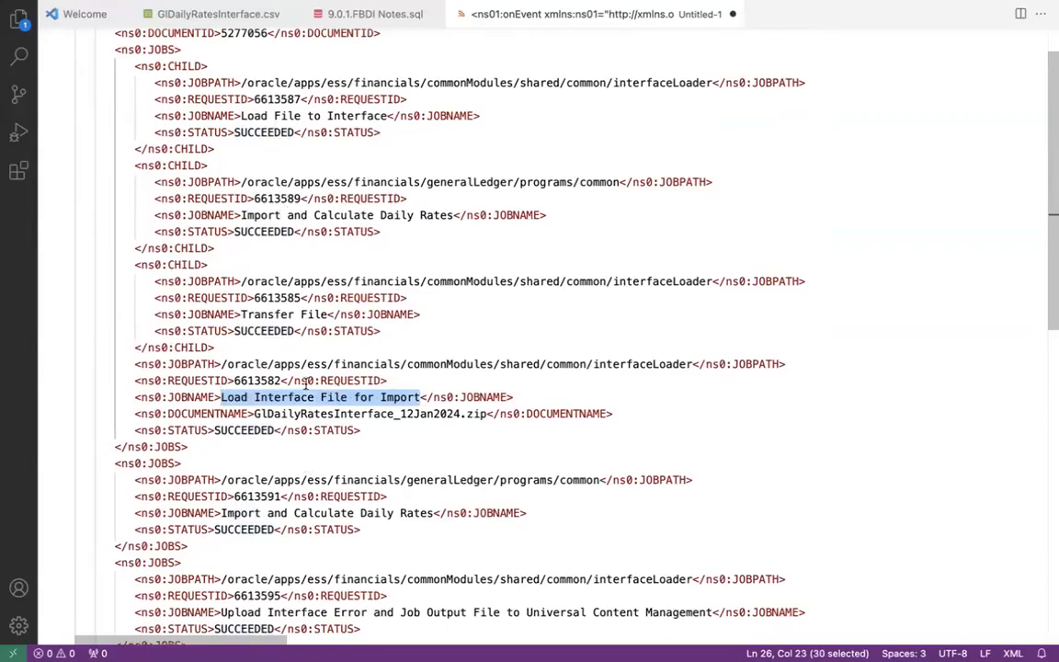
mouse_move(1051, 273)
mouse_down()
mouse_move(1051, 370)
mouse_move(1051, 244)
mouse_move(1051, 253)
mouse_up()
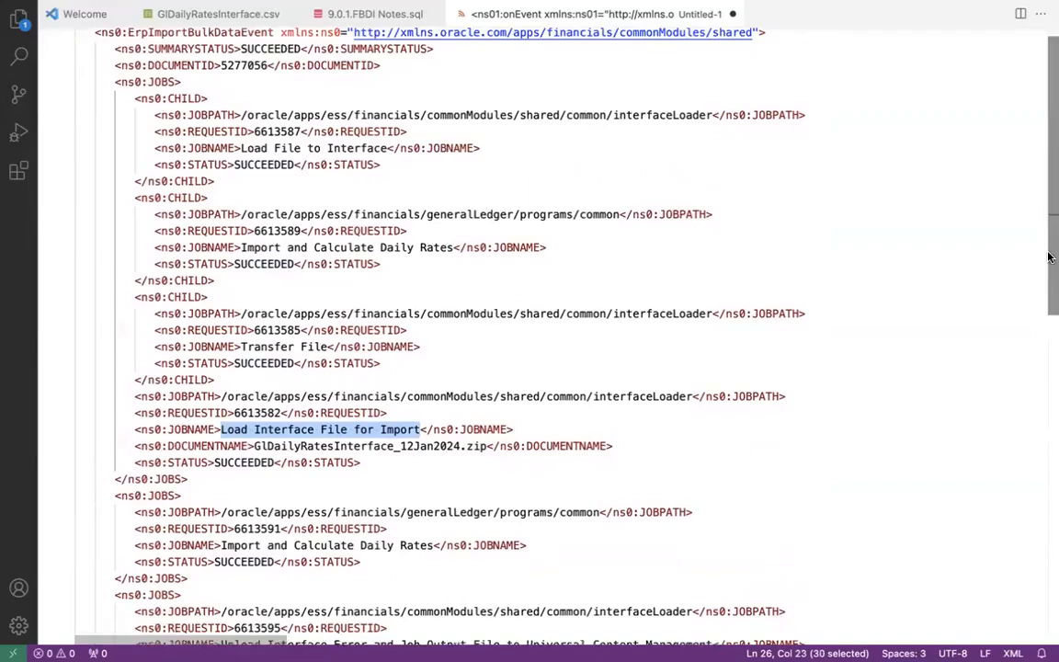
double_click(203, 447)
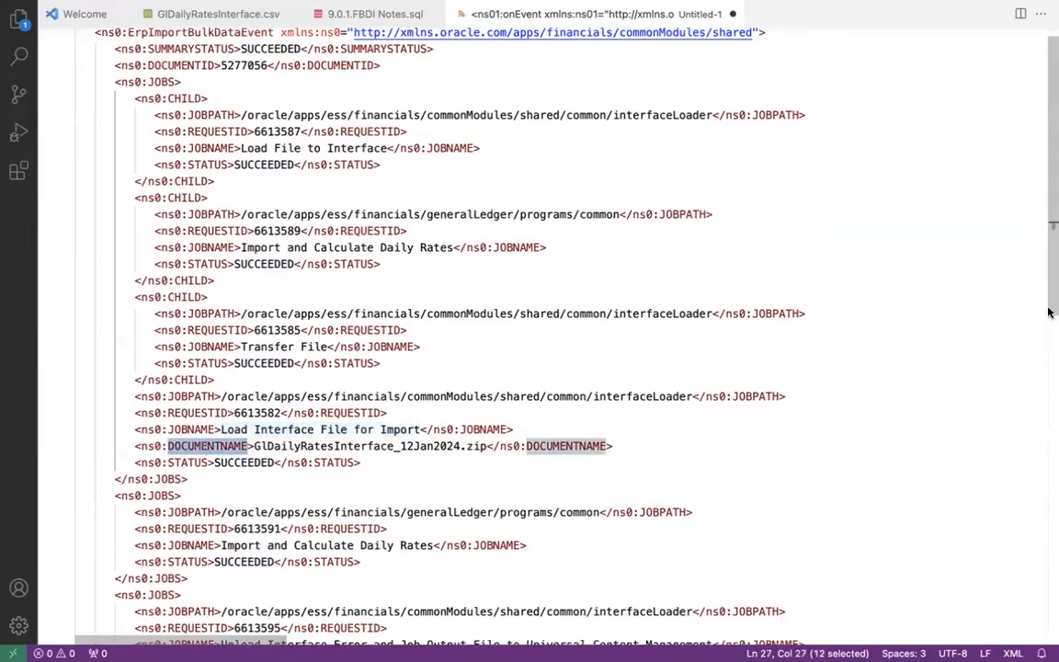
drag(1050, 307, 1051, 359)
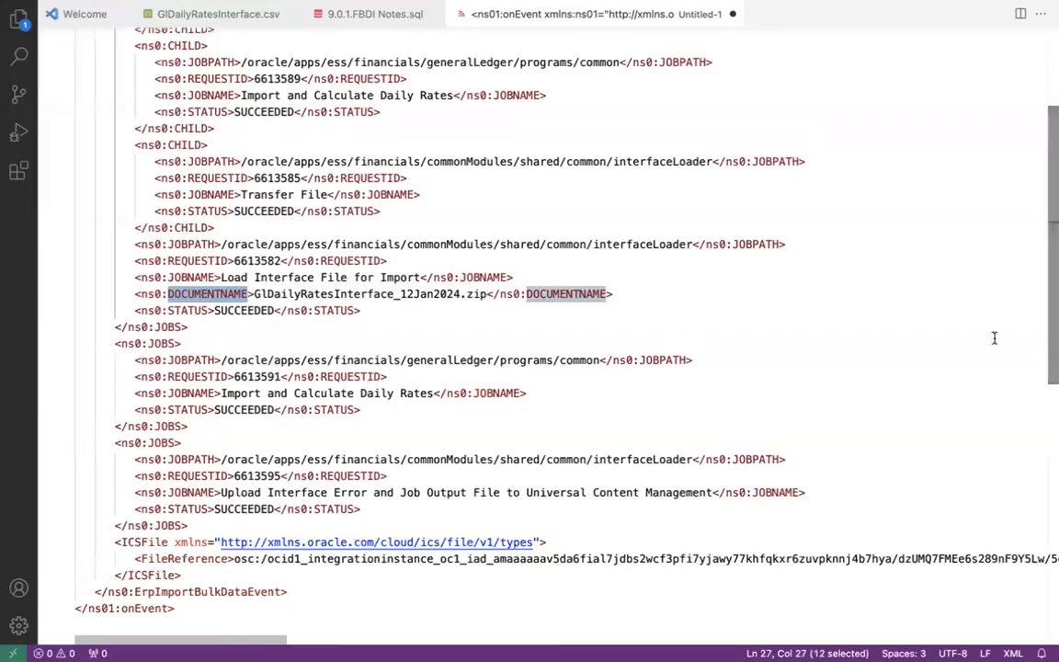
click(257, 293)
drag(265, 292, 488, 294)
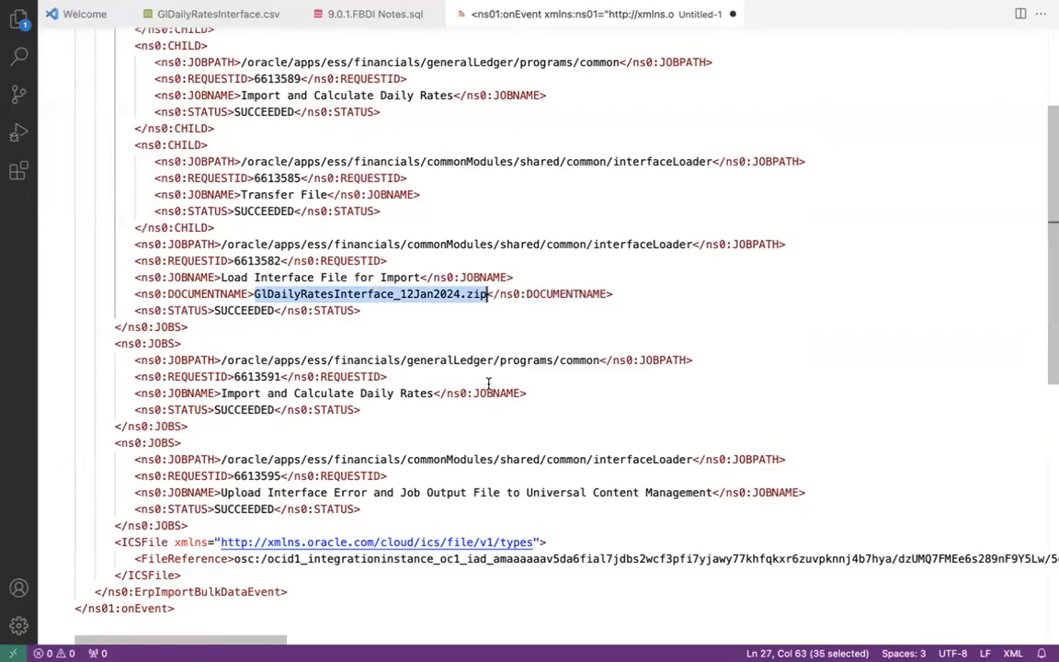
scroll(439, 265, up, 4)
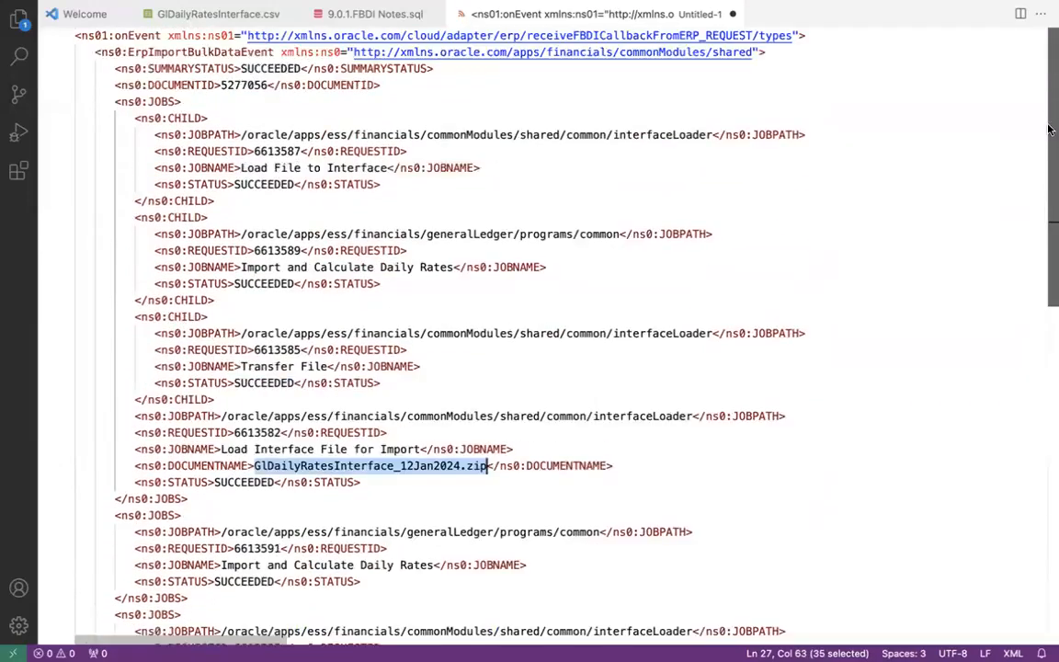
- Collapse the three CHILD jobs and review the Load Interface File for Import and Transfer File names
click(66, 119)
click(65, 151)
click(66, 185)
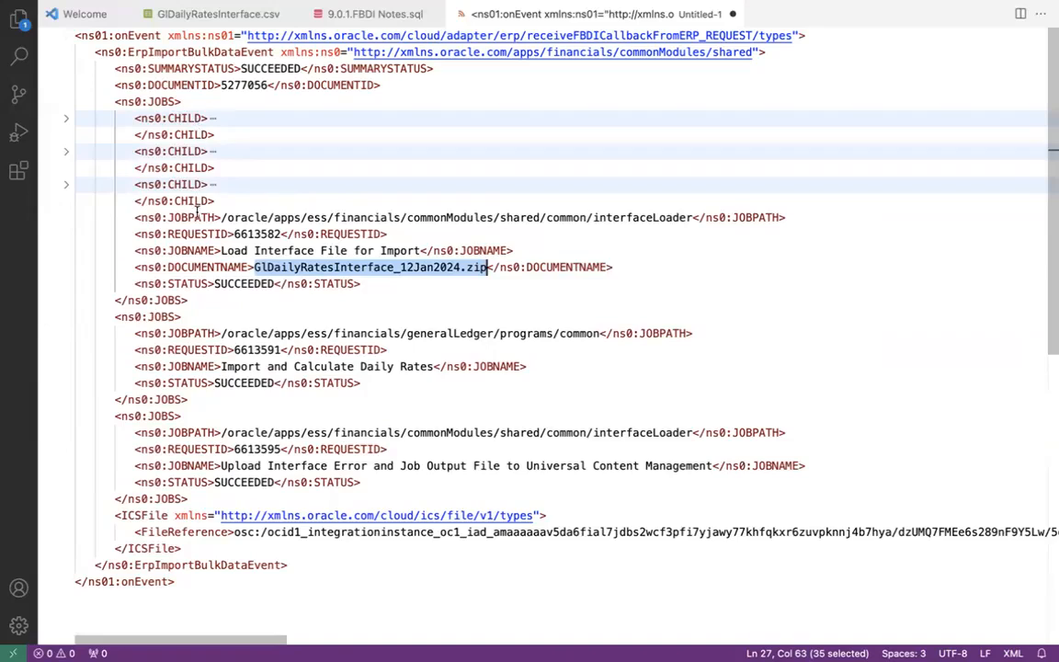
drag(221, 250, 421, 251)
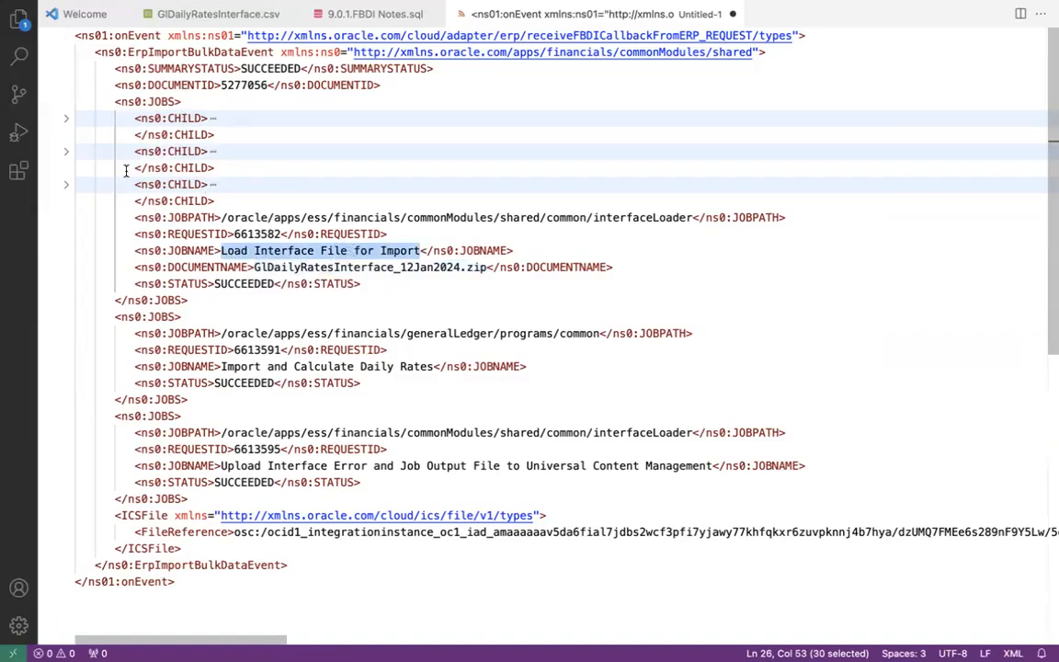
click(66, 182)
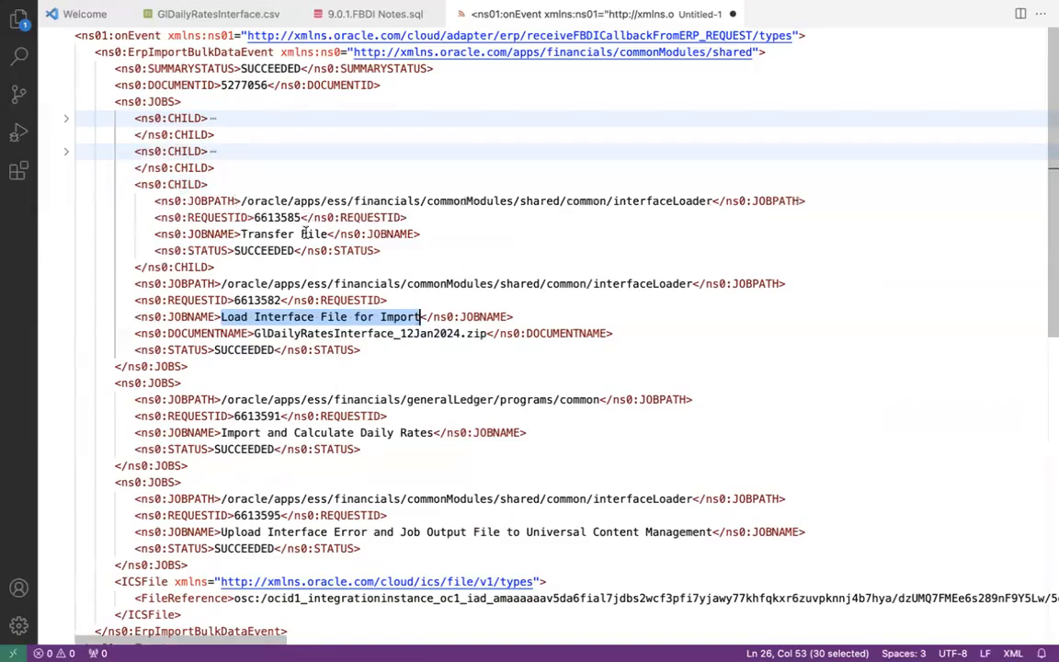
click(304, 234)
- Review the Load File to Interface and Import and Calculate Daily Rates child jobs, then collapse them
click(66, 152)
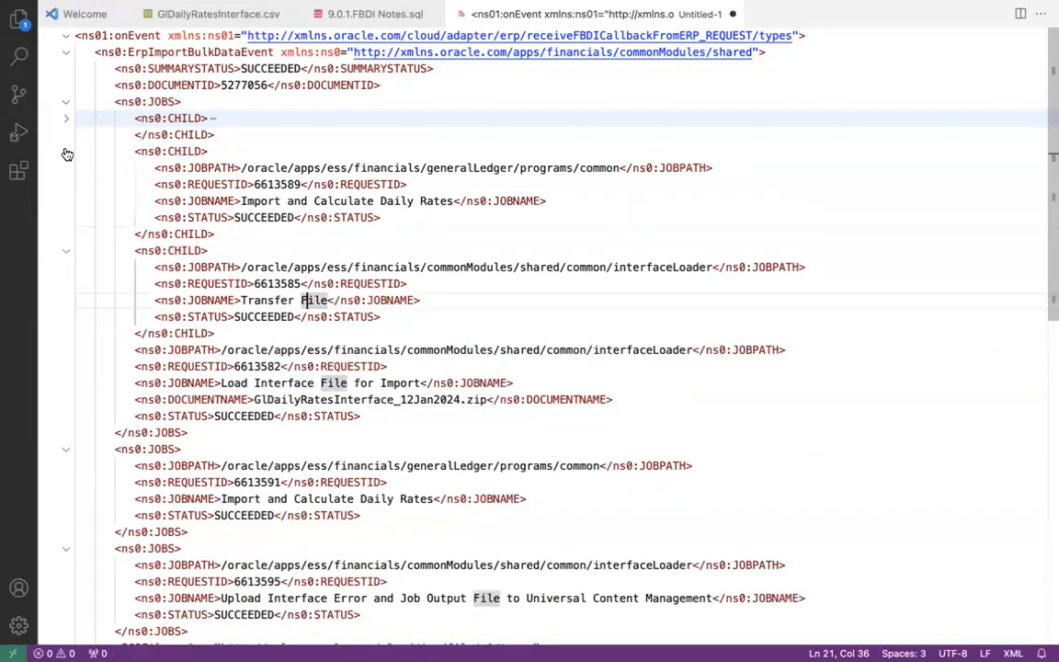
click(67, 119)
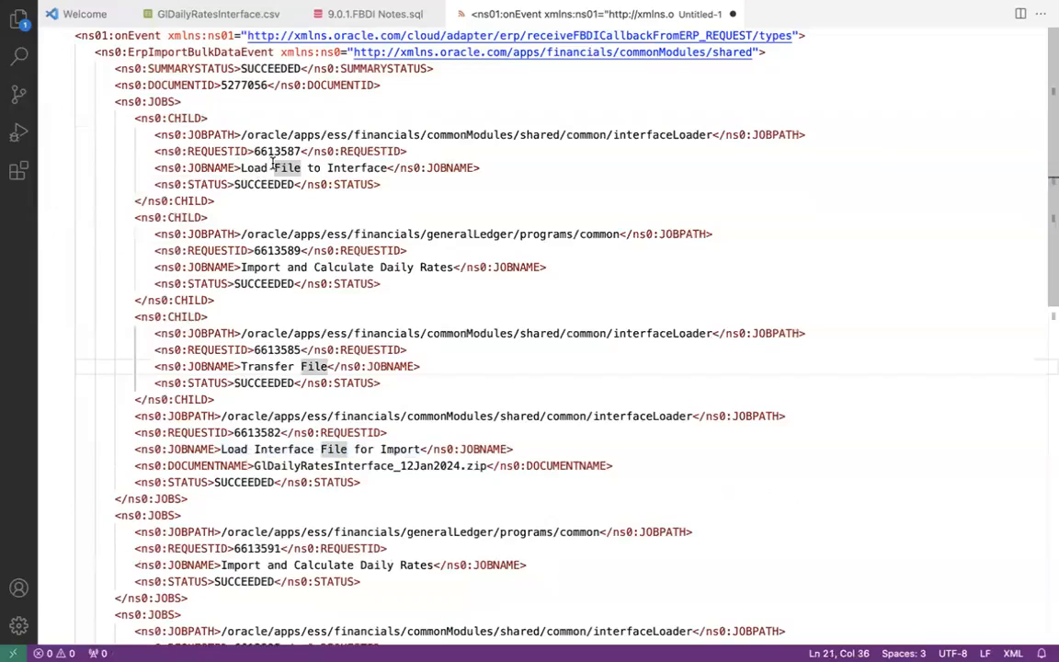
click(270, 167)
click(268, 267)
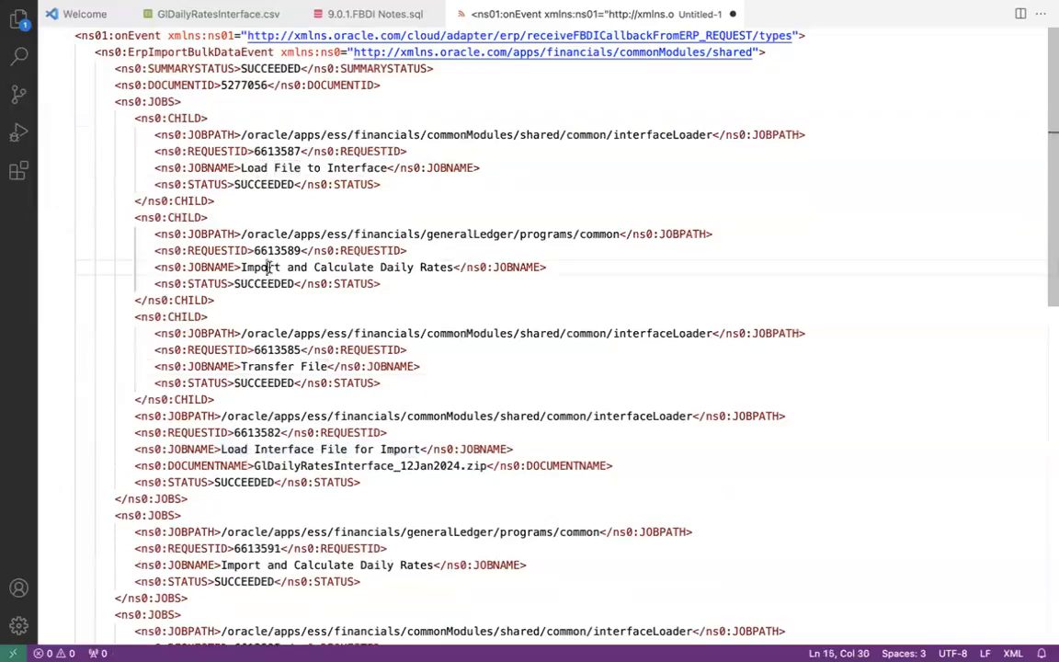
click(66, 119)
click(66, 151)
click(66, 185)
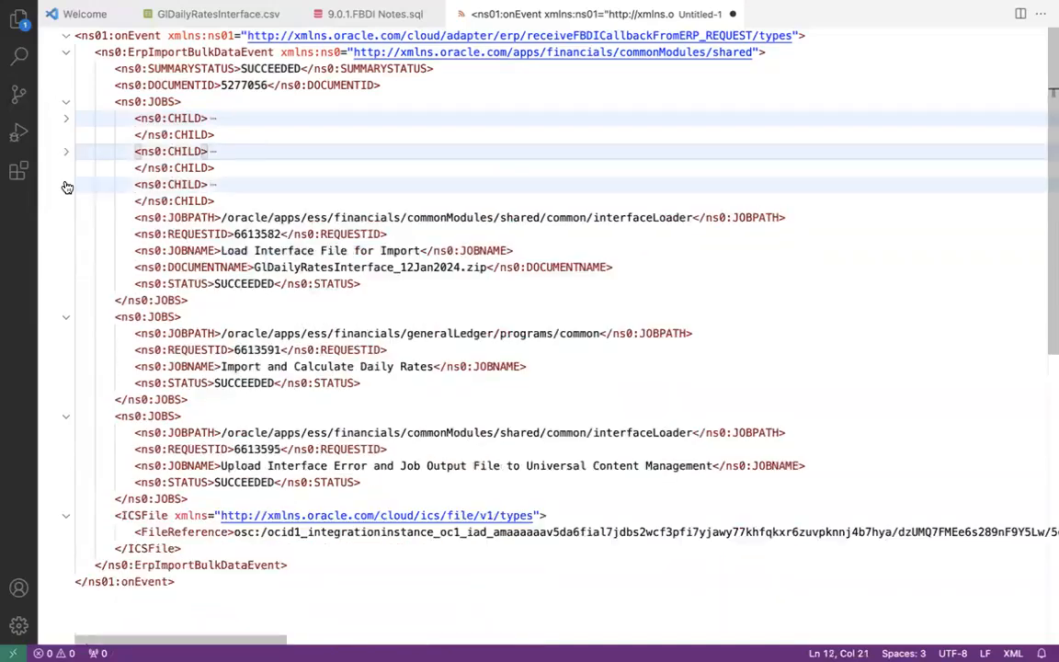
- Check the load job's document GlDailyRatesInterface_12Jan2024.zip and its SUCCEEDED status
click(401, 254)
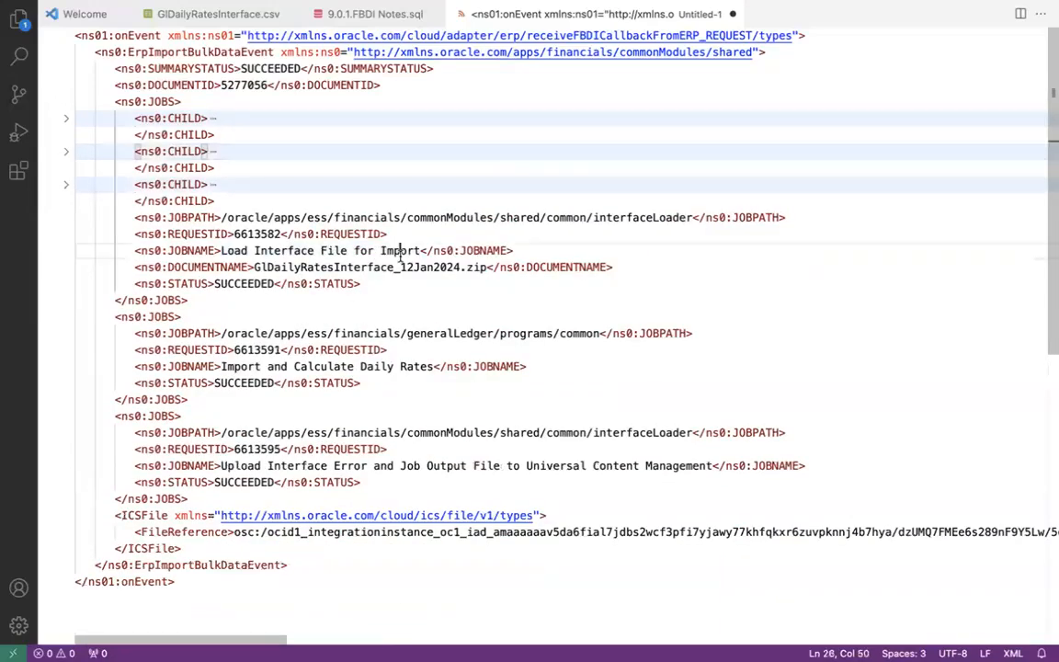
key(Left)
key(Left)
key(Left)
key(Left)
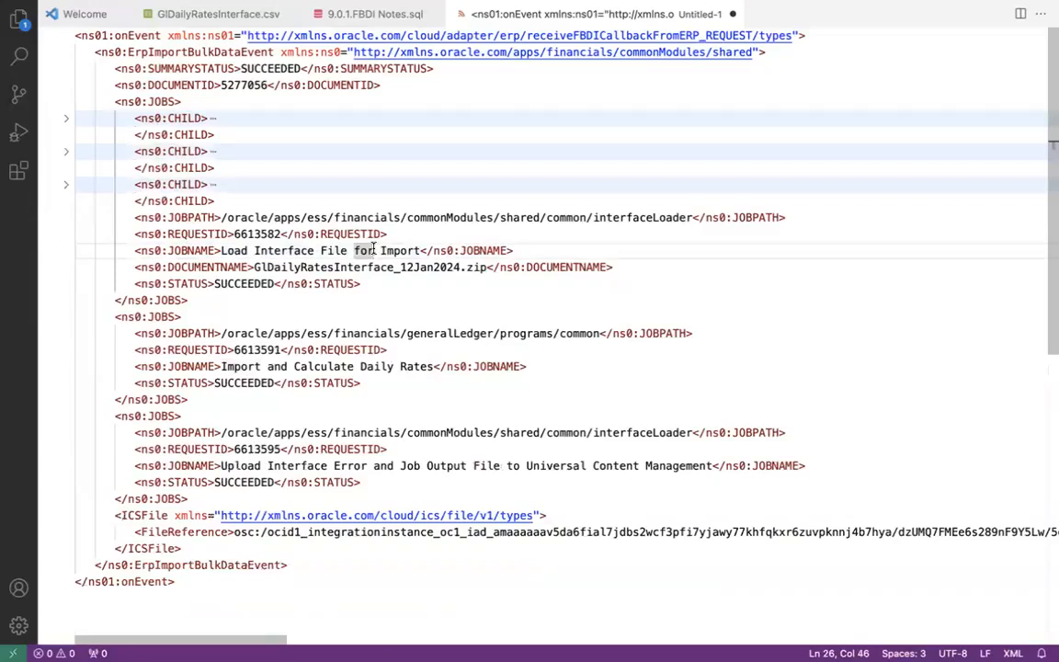
drag(254, 266, 485, 269)
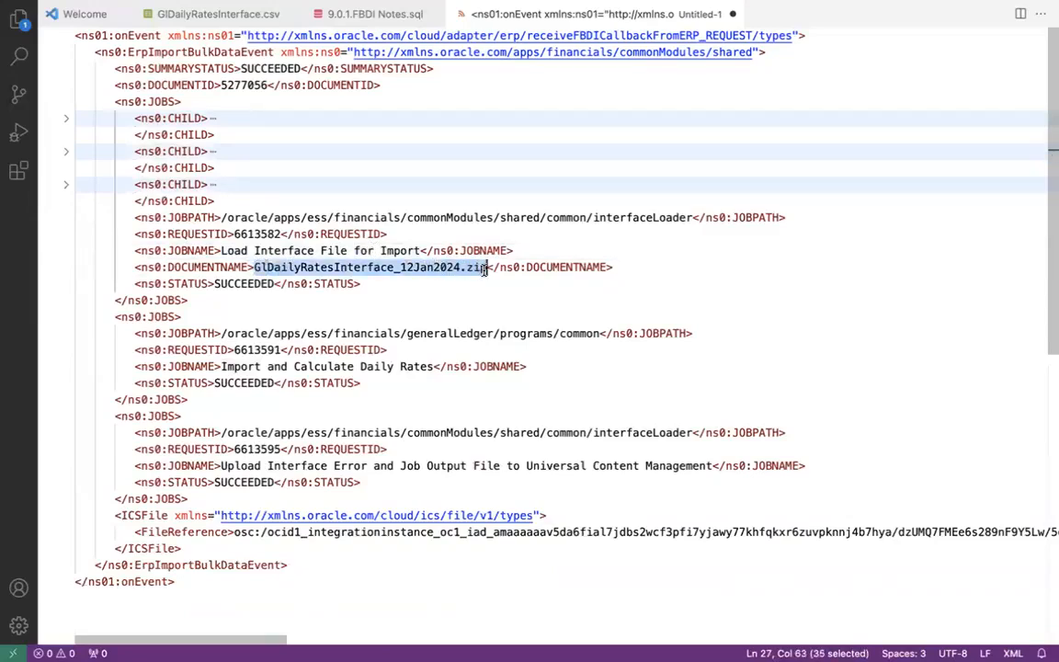
click(269, 283)
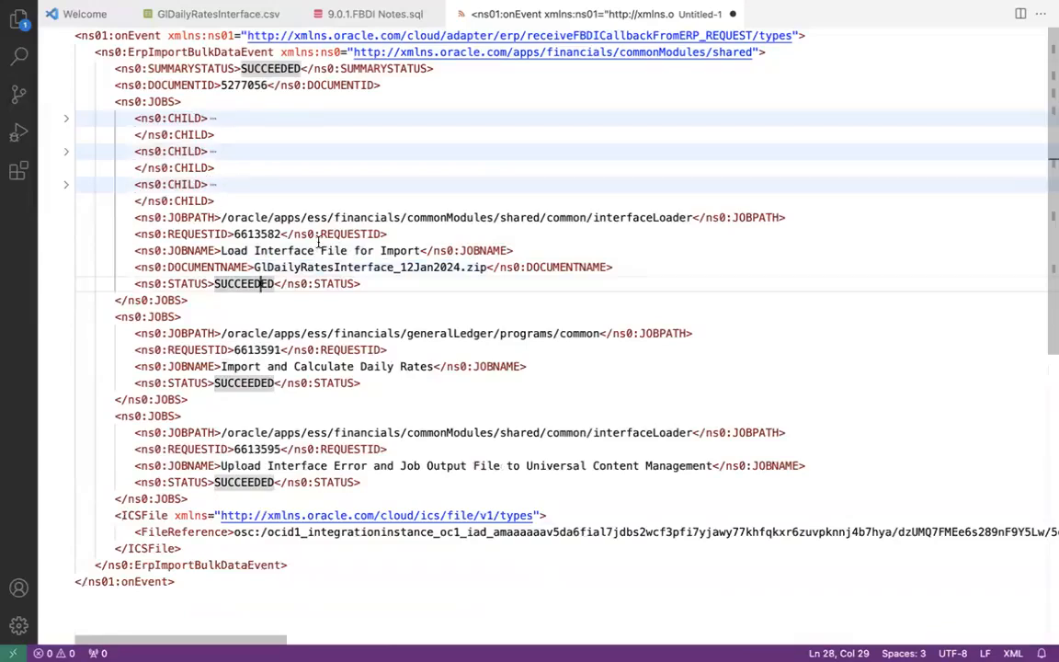
click(66, 151)
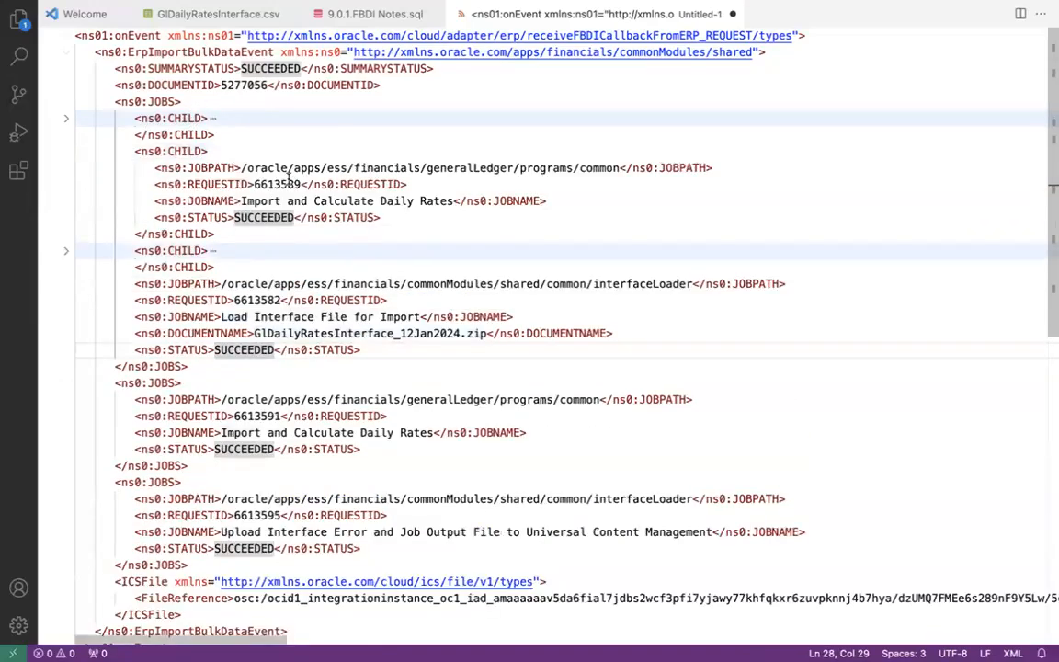
click(66, 151)
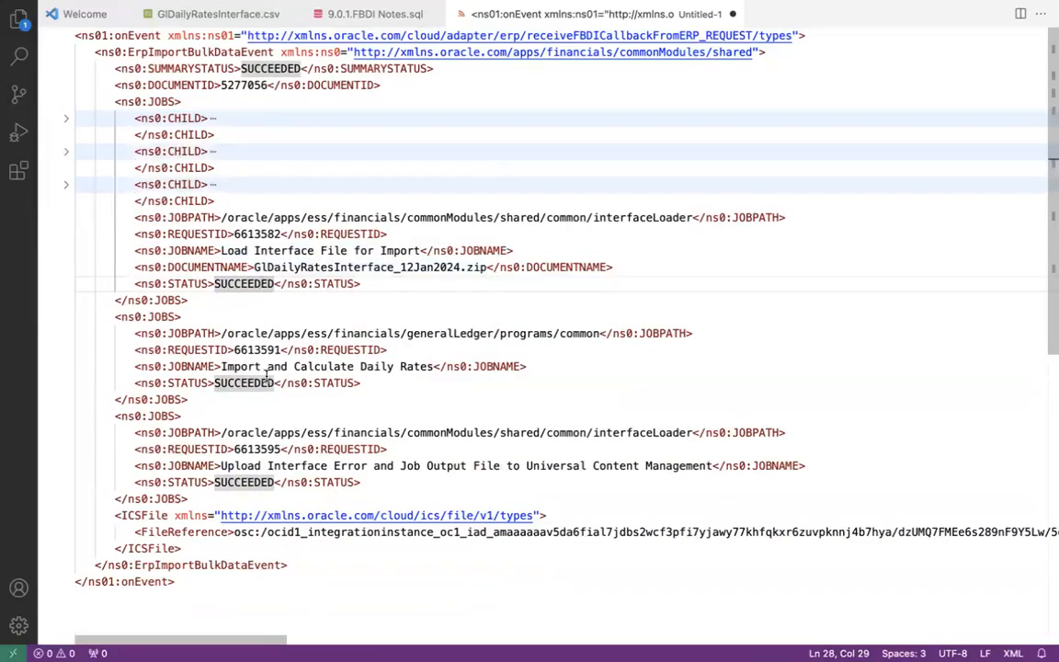
- Select the Import and Calculate Daily Rates job name and collapse the second and third parent JOBS blocks
drag(223, 366, 434, 365)
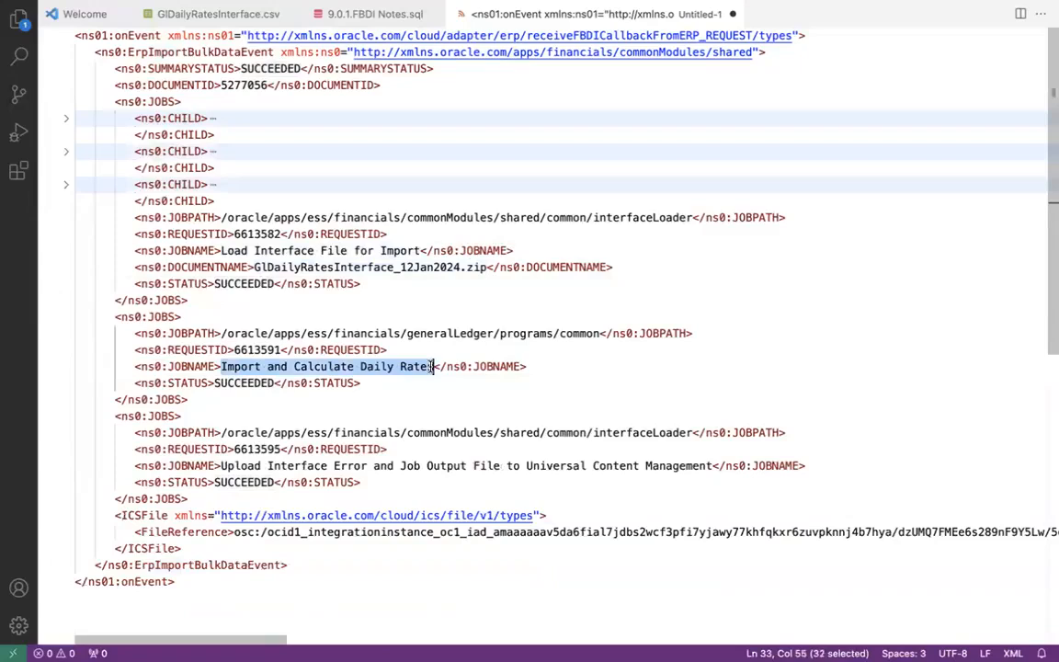
click(340, 250)
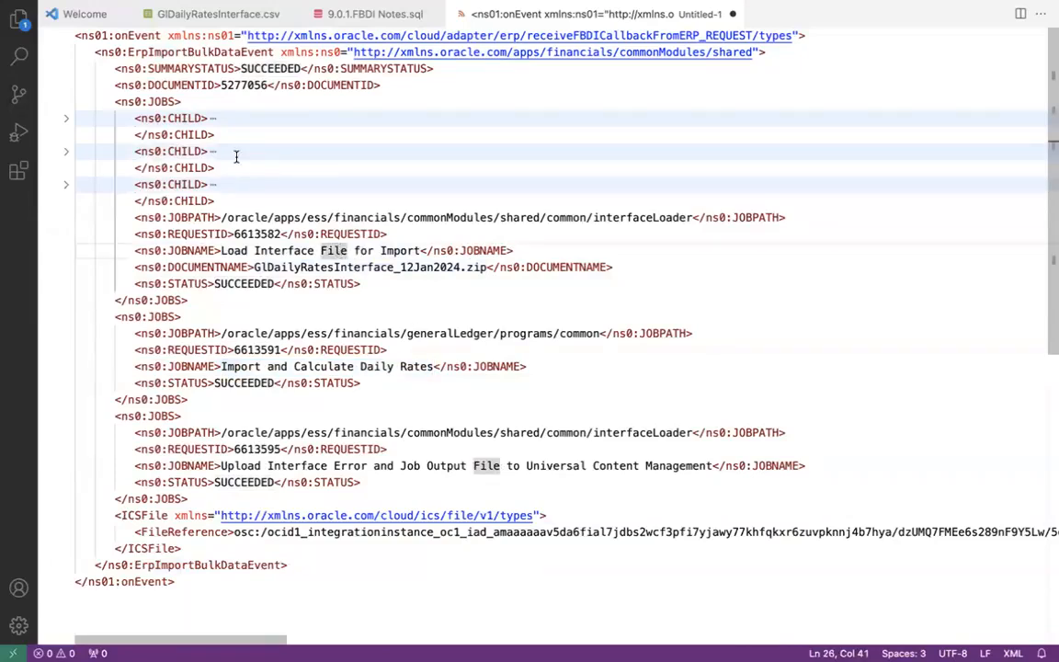
click(66, 151)
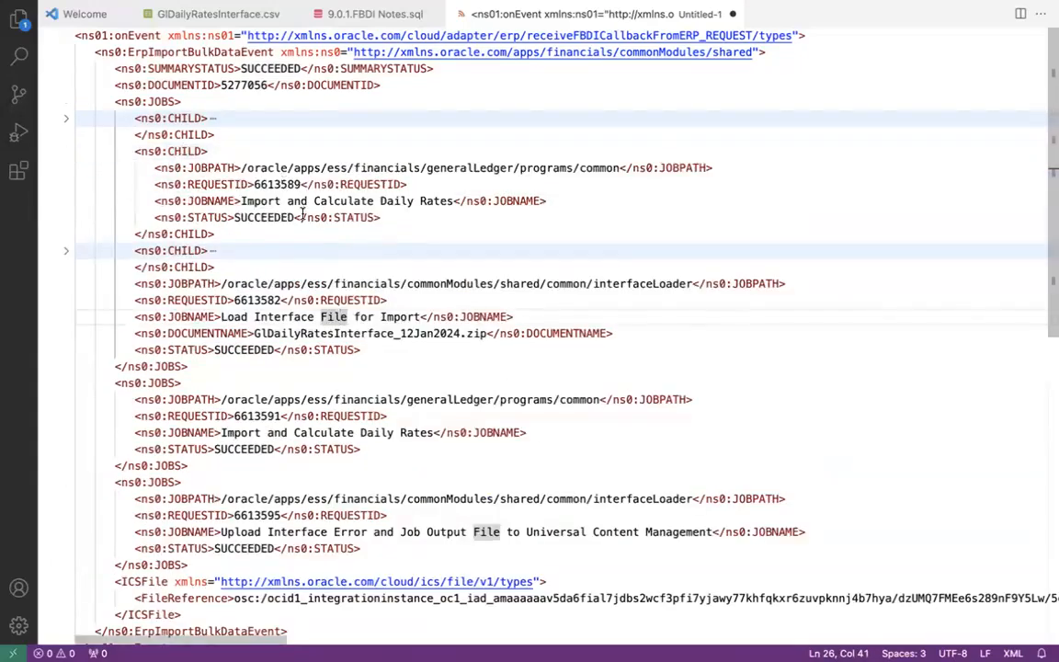
click(66, 151)
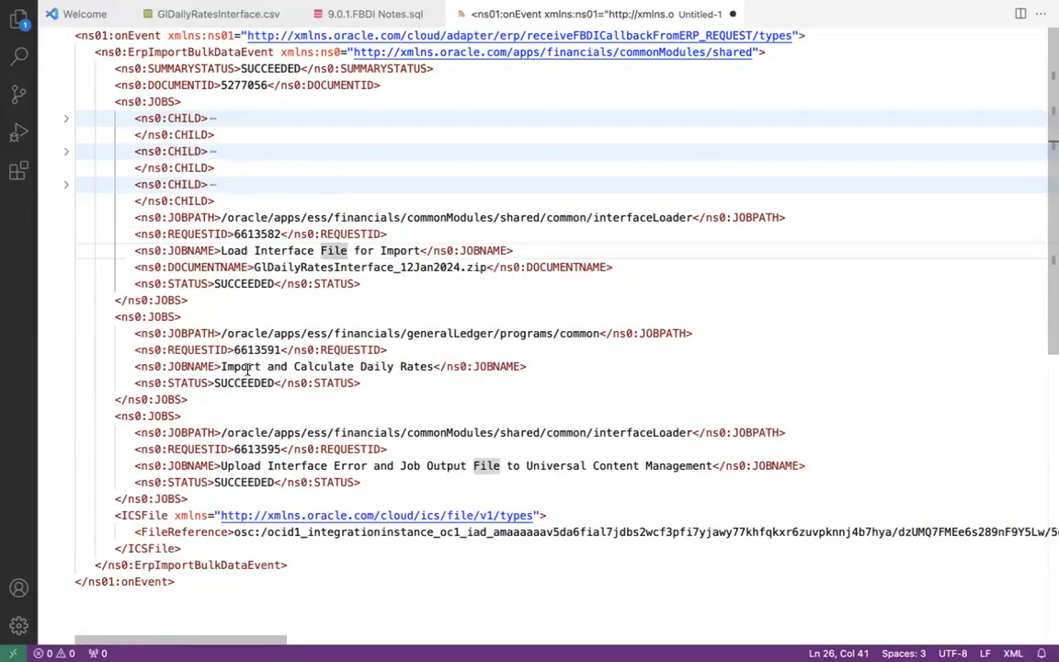
drag(219, 366, 440, 366)
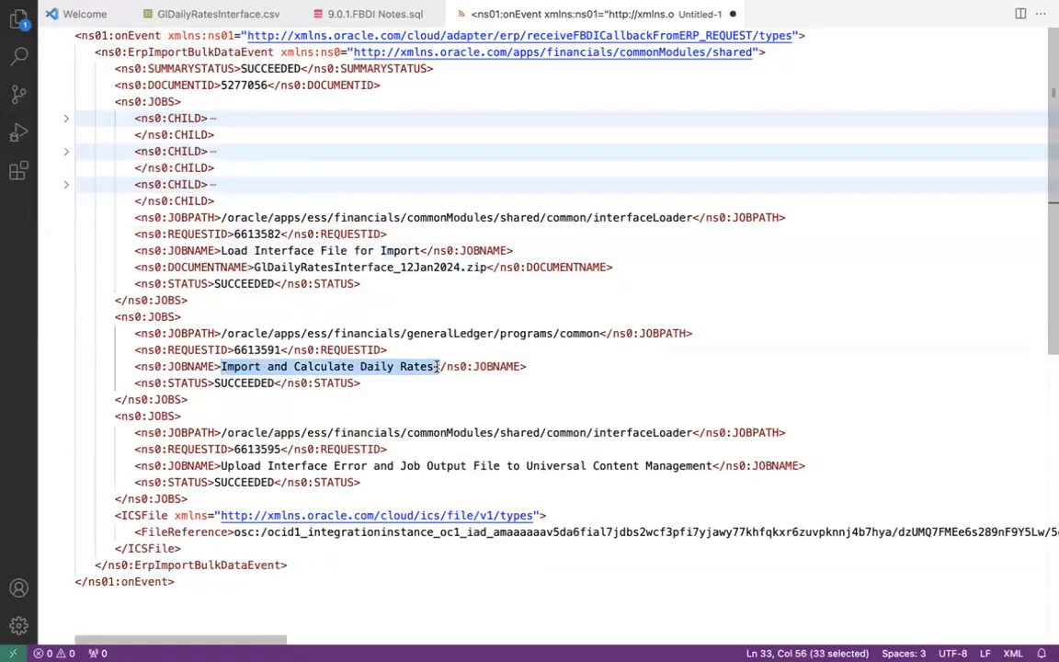
click(66, 316)
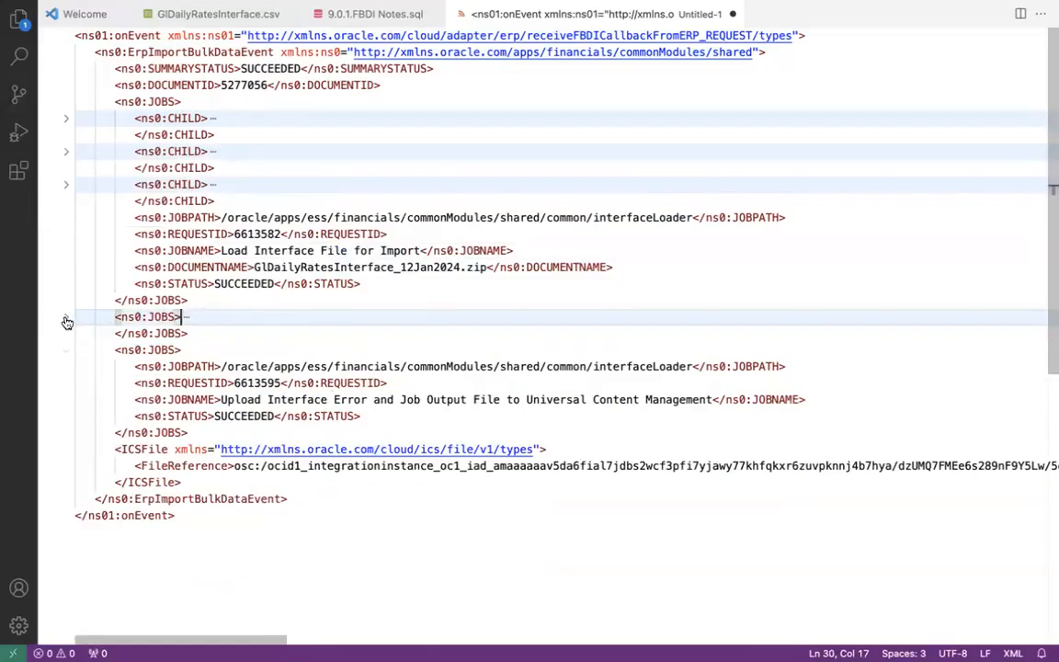
click(66, 316)
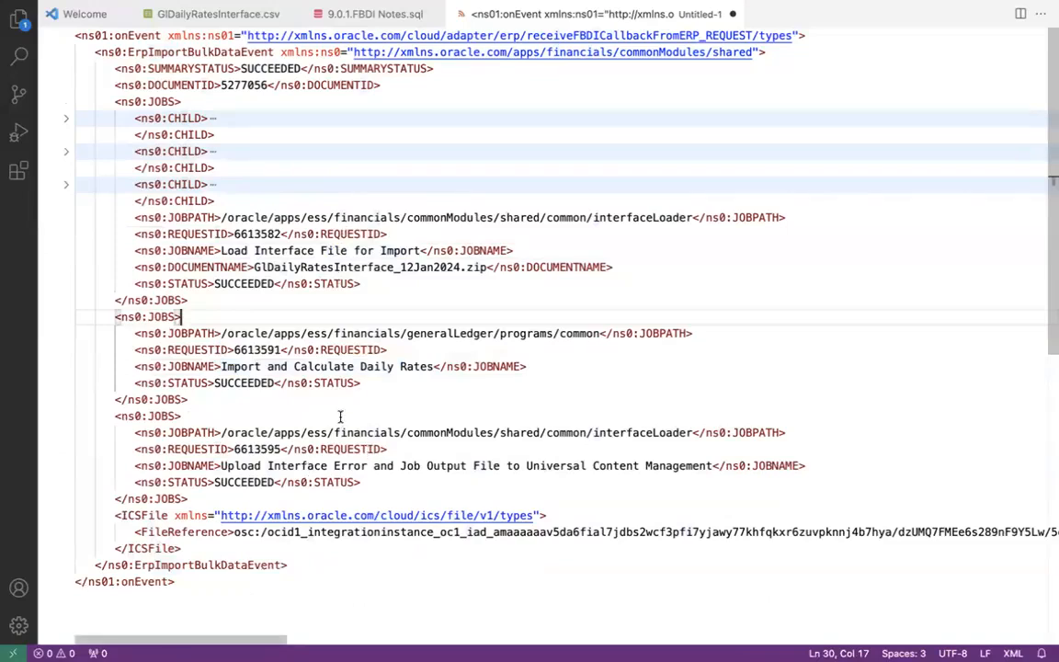
click(66, 317)
click(66, 350)
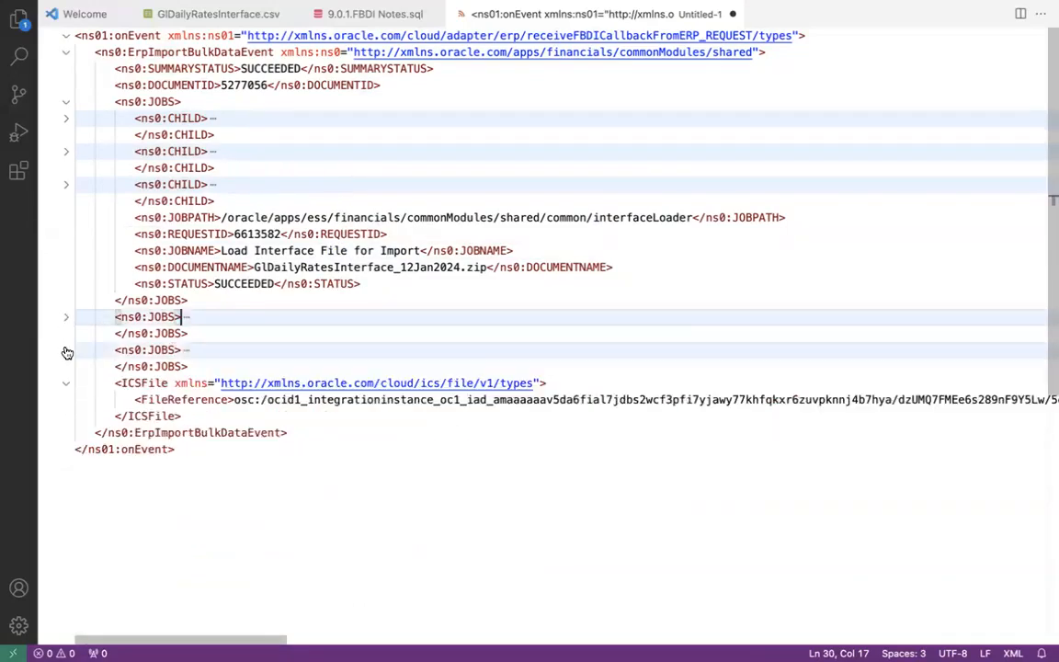
- Confirm the Import and Calculate Daily Rates job, request 6613589, shows SUCCEEDED
drag(255, 268, 450, 267)
click(394, 184)
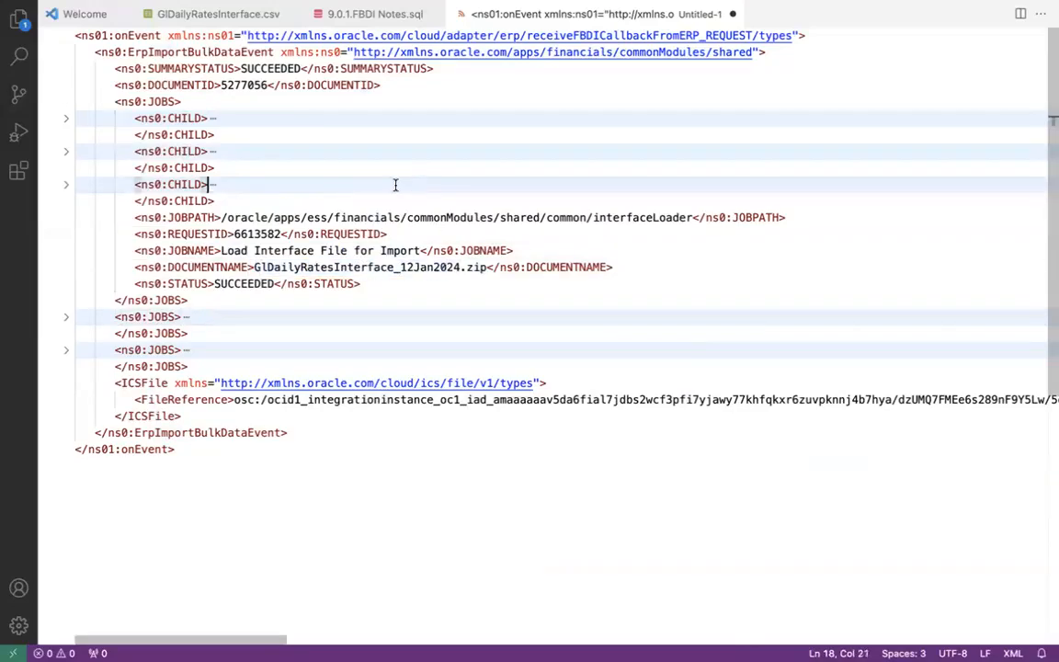
click(66, 185)
click(66, 185)
click(67, 151)
double_click(279, 183)
click(274, 217)
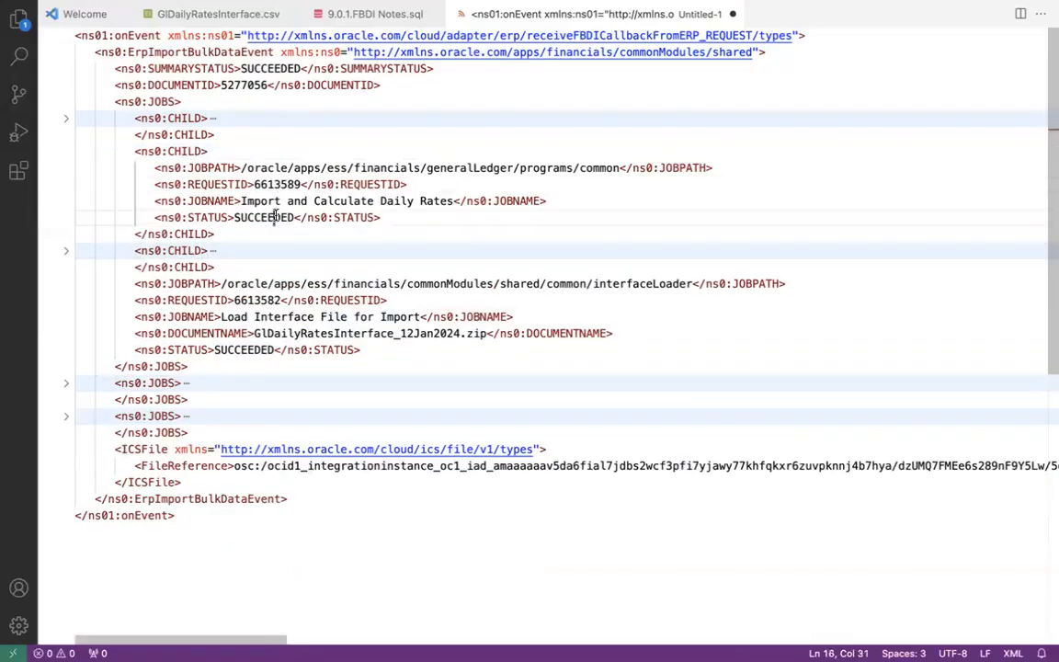
click(274, 201)
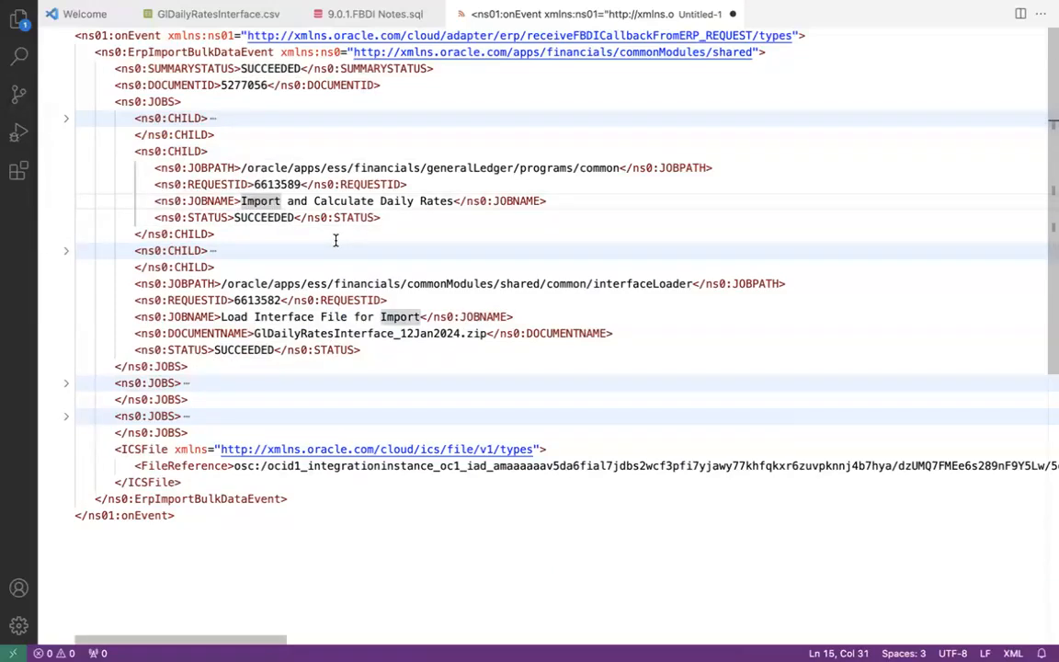
key(super+Tab)
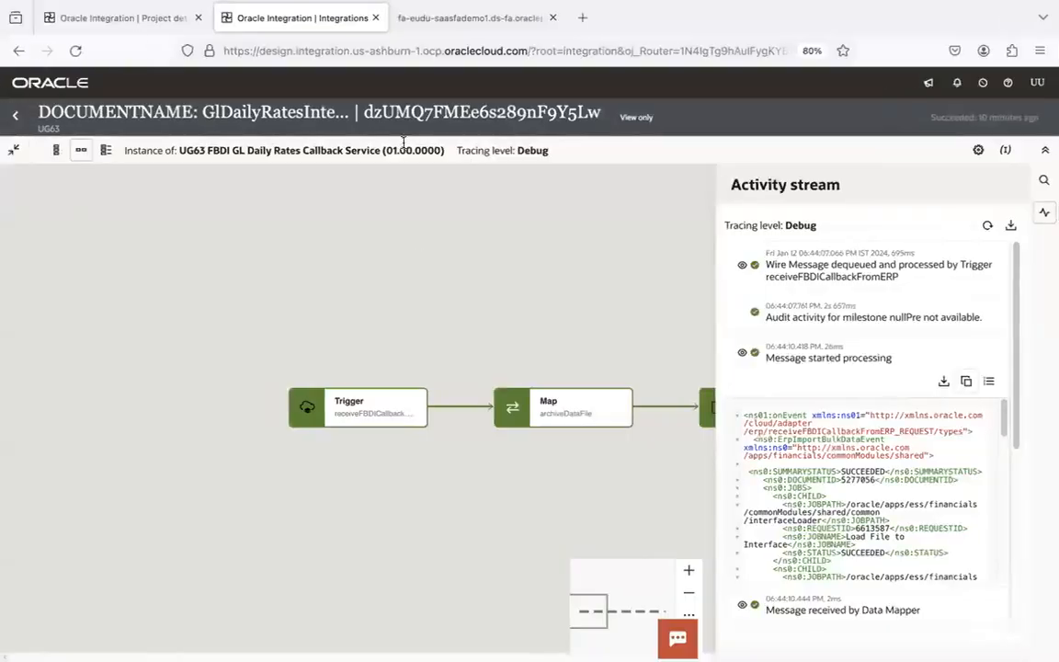
- Pan the callback instance flow from the Trigger through to the Notification step
click(417, 258)
drag(554, 320, 291, 172)
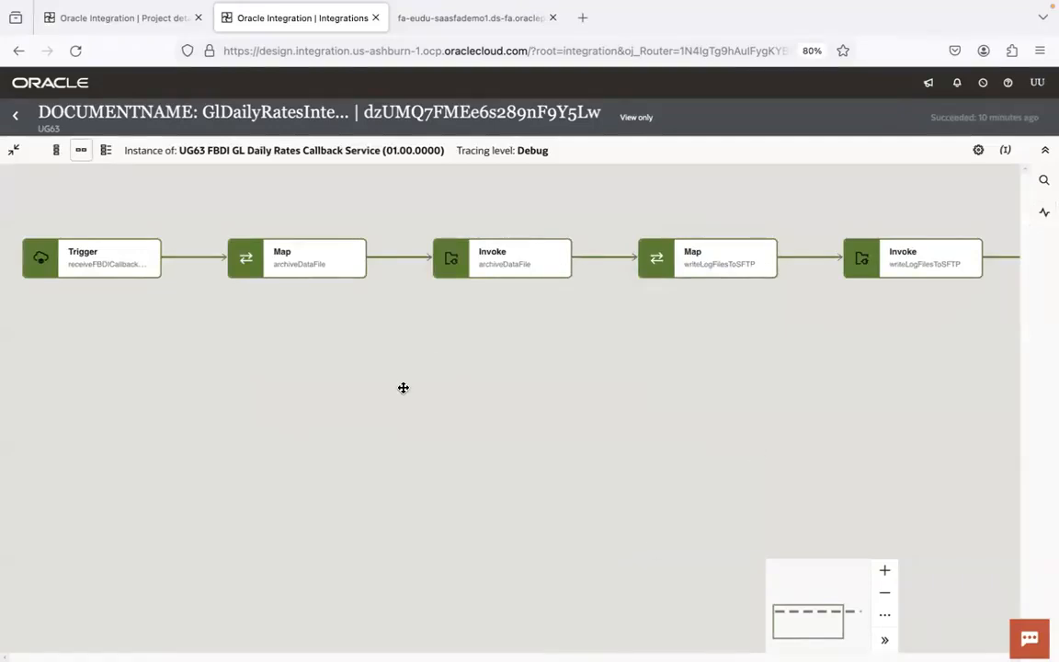
drag(569, 380, 442, 418)
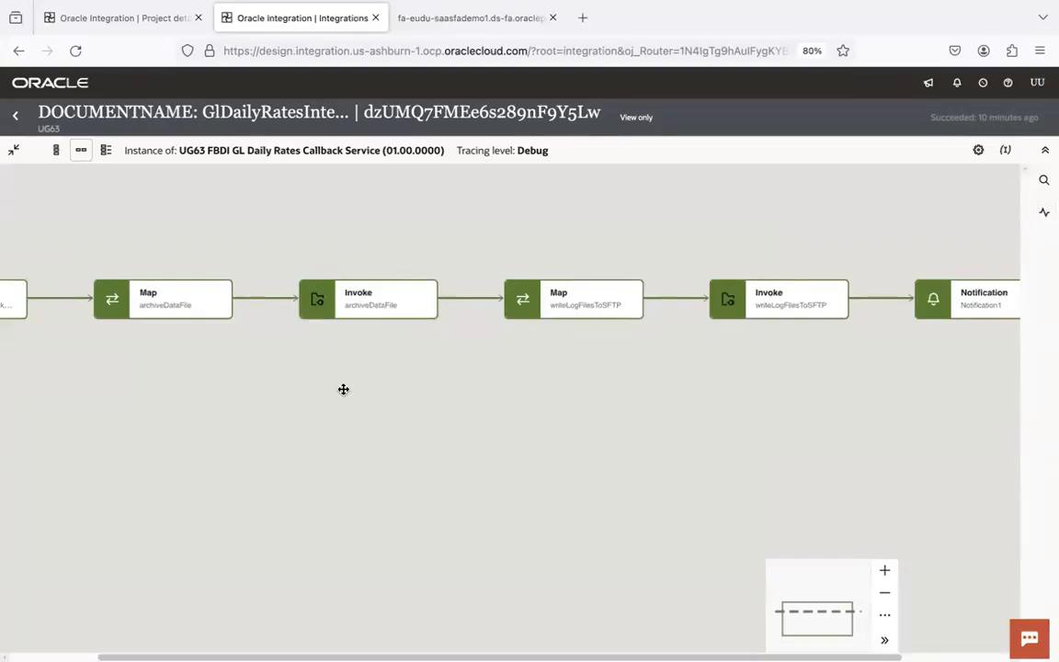
drag(142, 310, 301, 338)
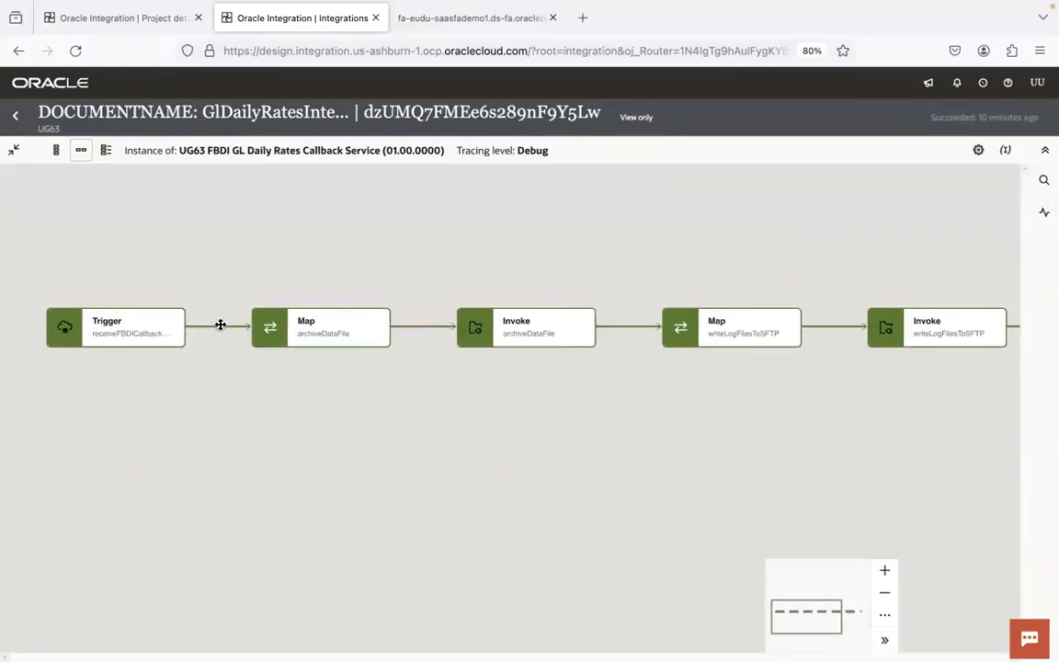
- Compare the payload's daily rates SUCCEEDED status against the integration flow
key(ctrl+Right)
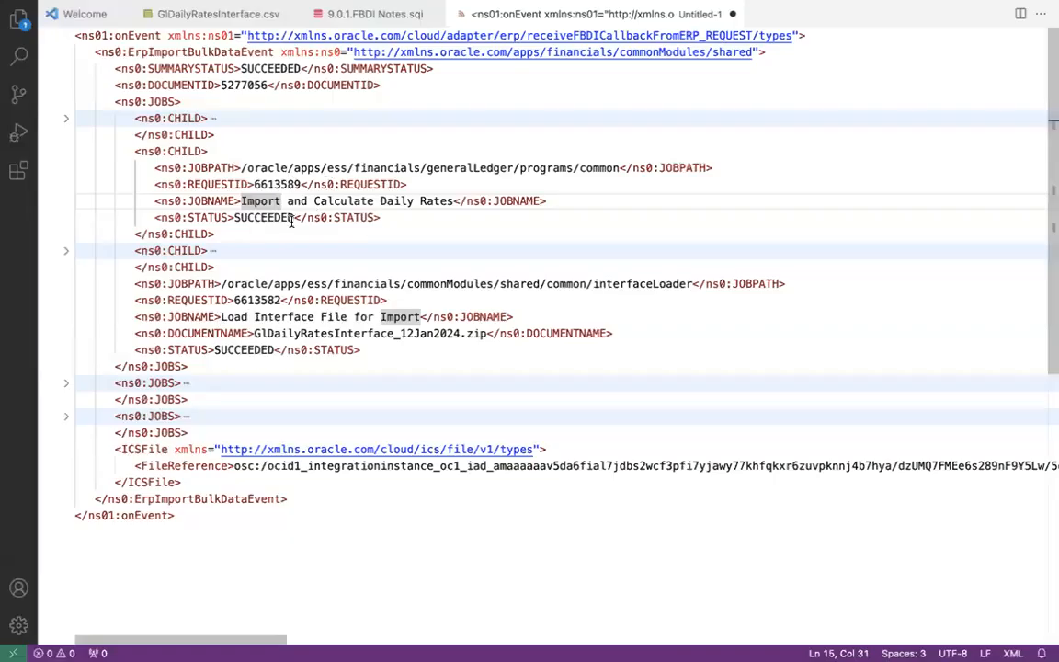
click(291, 219)
click(300, 215)
click(298, 201)
key(ctrl+Left)
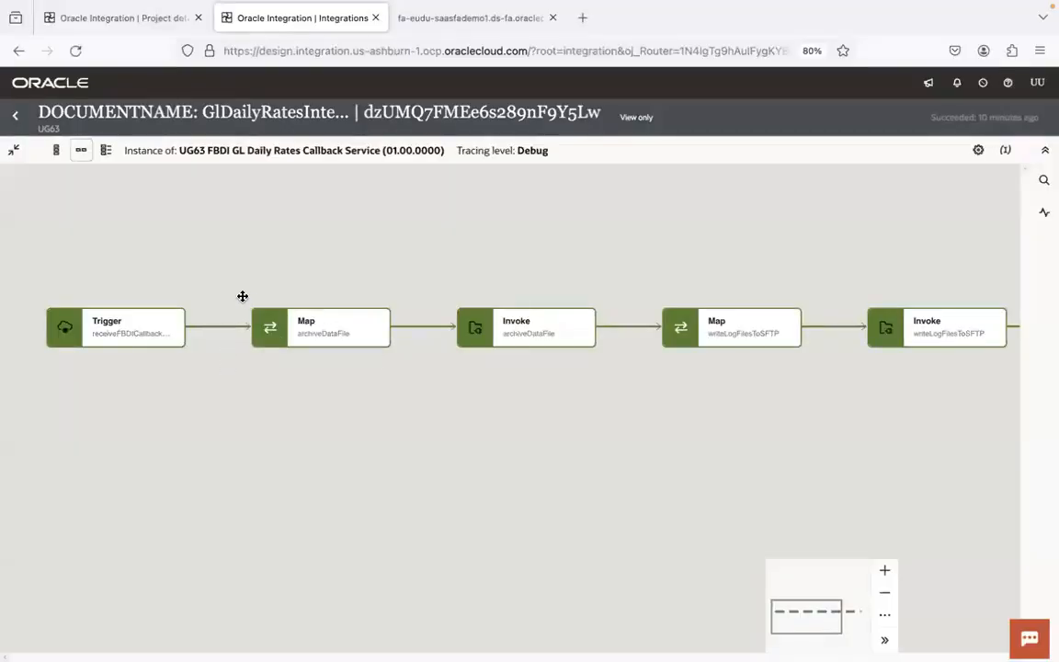
key(ctrl+Right)
click(284, 215)
key(ctrl+Left)
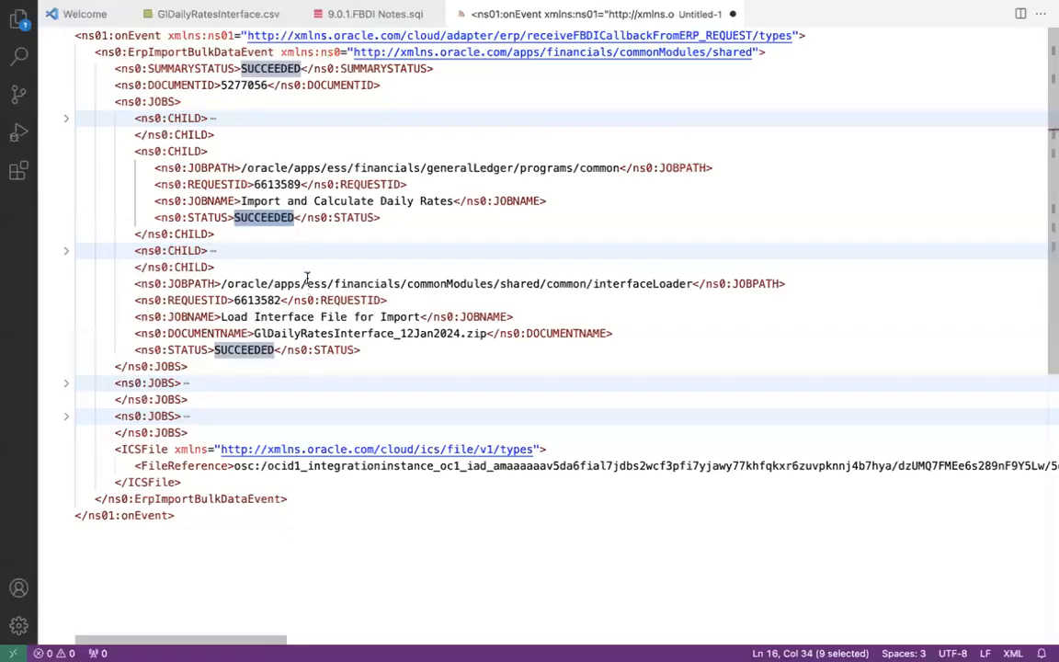
- Re-check the child job blocks and select the GlDailyRatesInterface_12Jan2024 document name
click(66, 118)
click(66, 118)
click(66, 150)
click(66, 184)
click(66, 184)
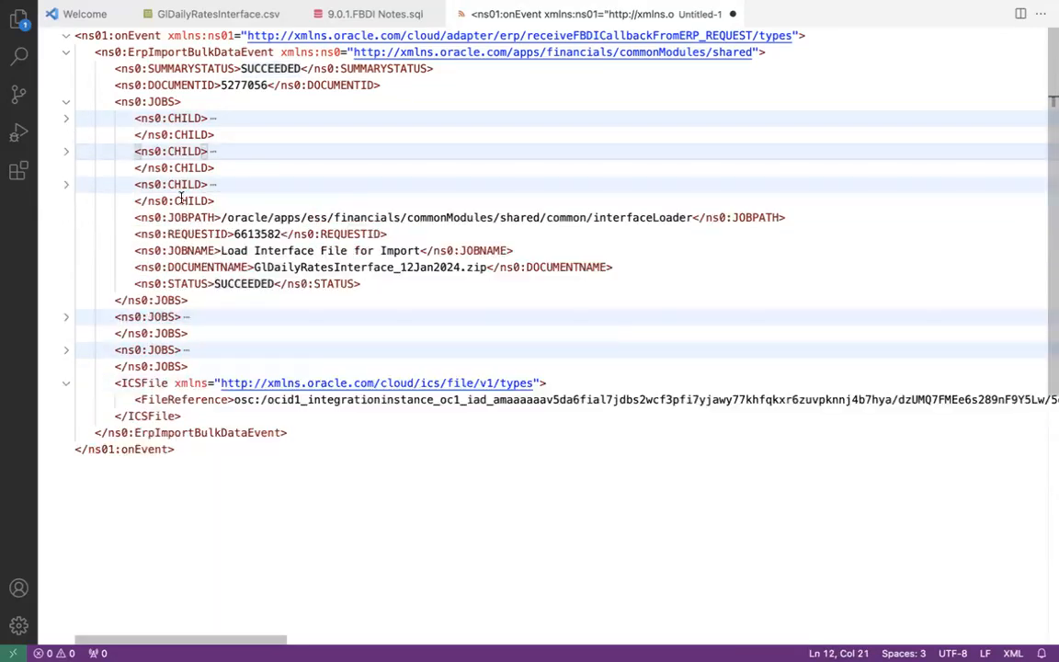
click(357, 266)
double_click(358, 267)
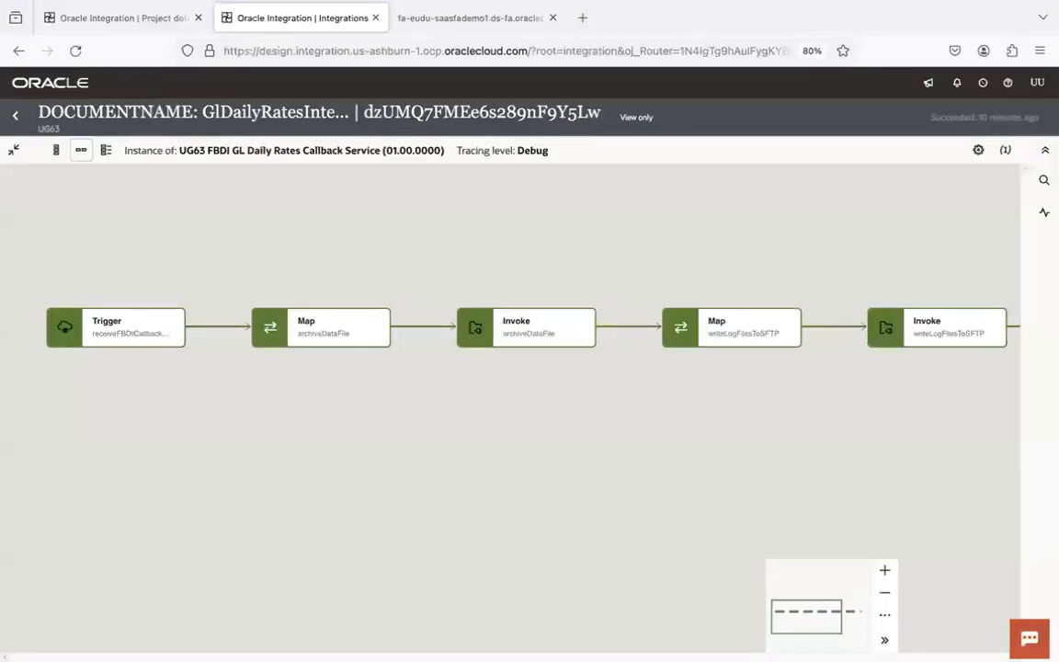
- Refresh the remote listing and switch the remote path from input to archive
mouse_move(246, 643)
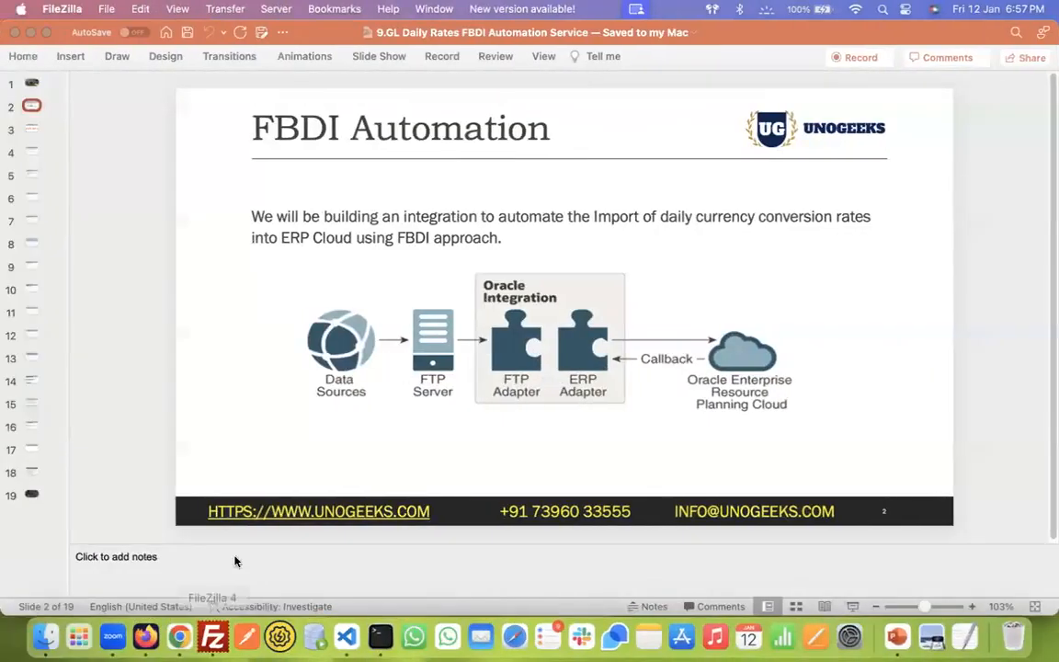
click(213, 636)
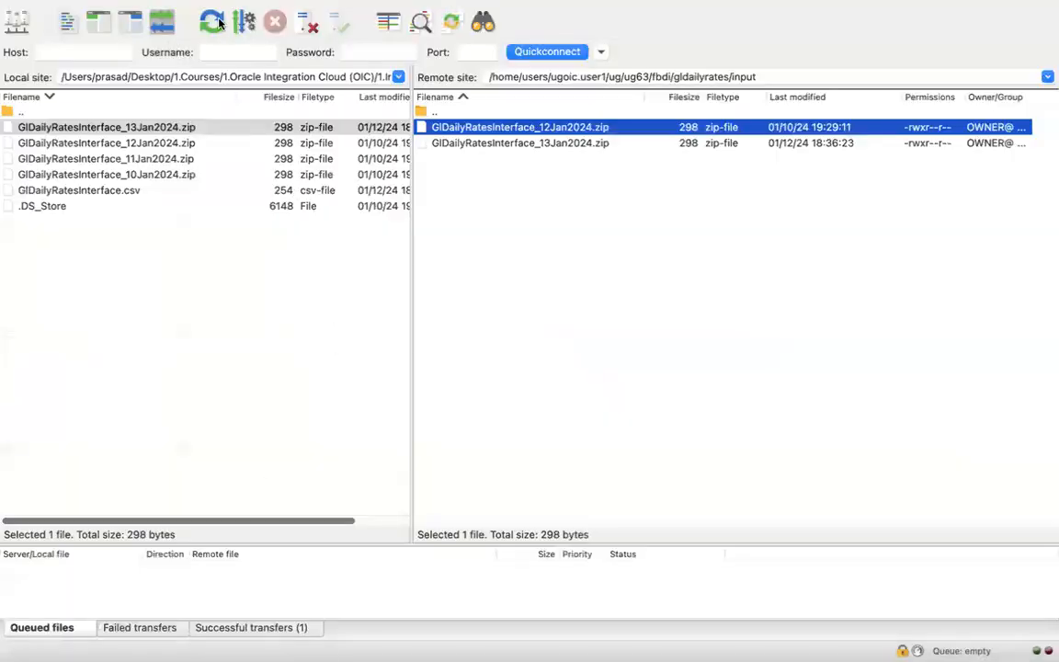
click(215, 22)
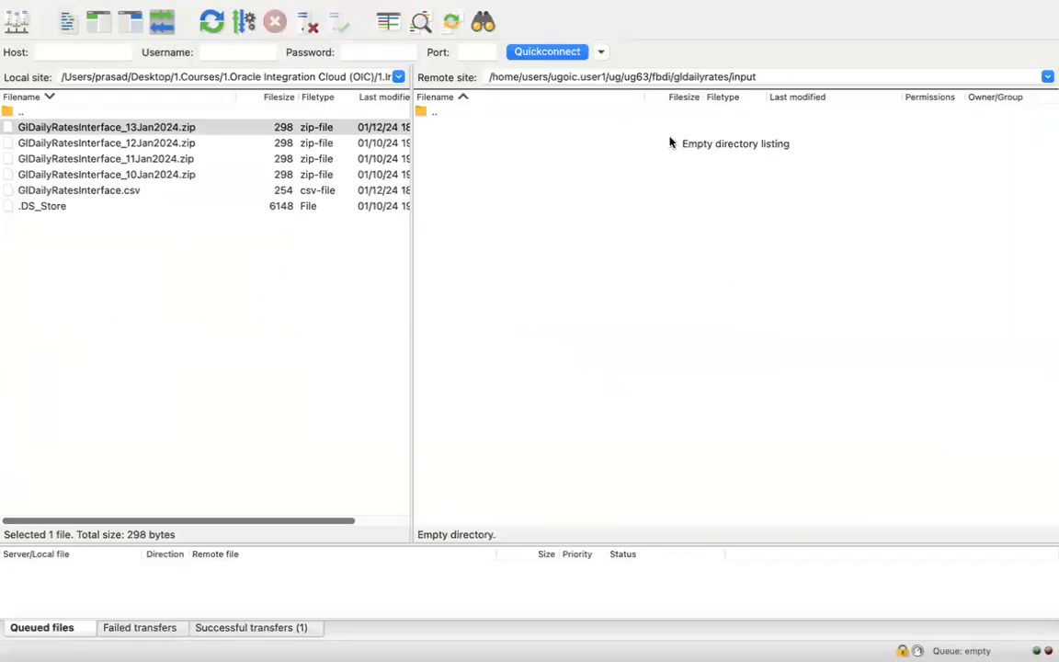
double_click(740, 78)
text(archive)
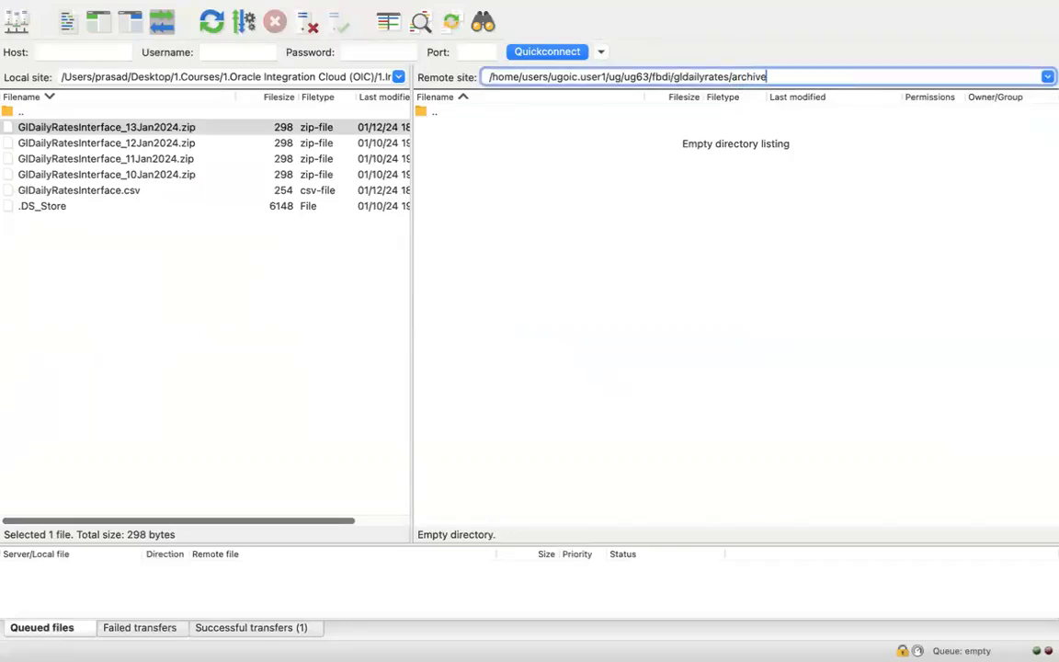
key(Return)
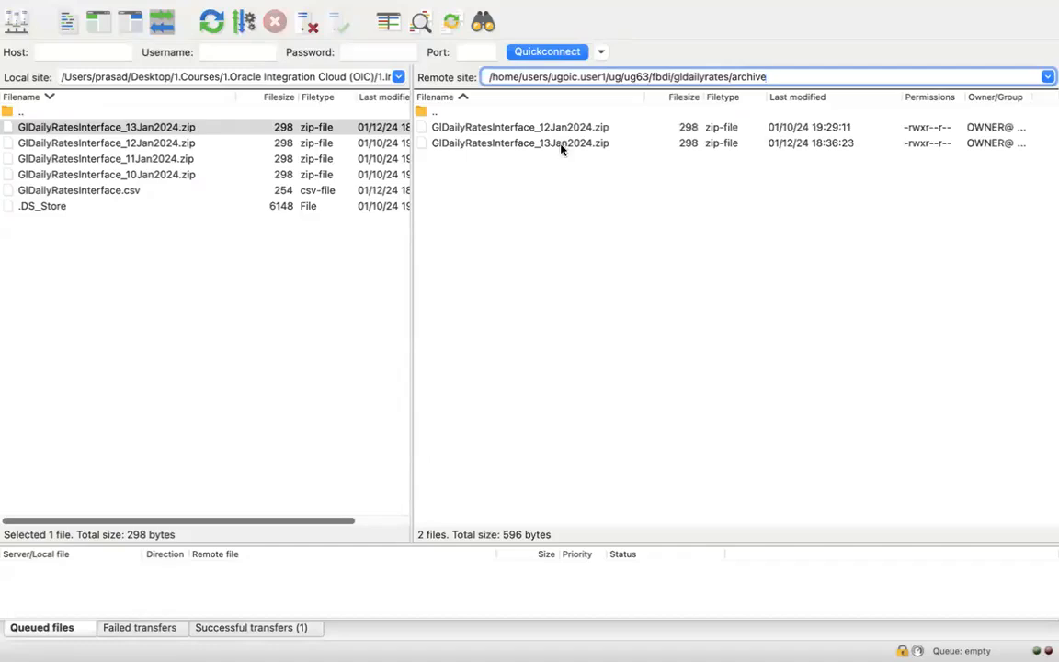
- Return to gldailyrates and open the input folder to confirm it is empty
double_click(748, 76)
key(BackSpace)
key(Return)
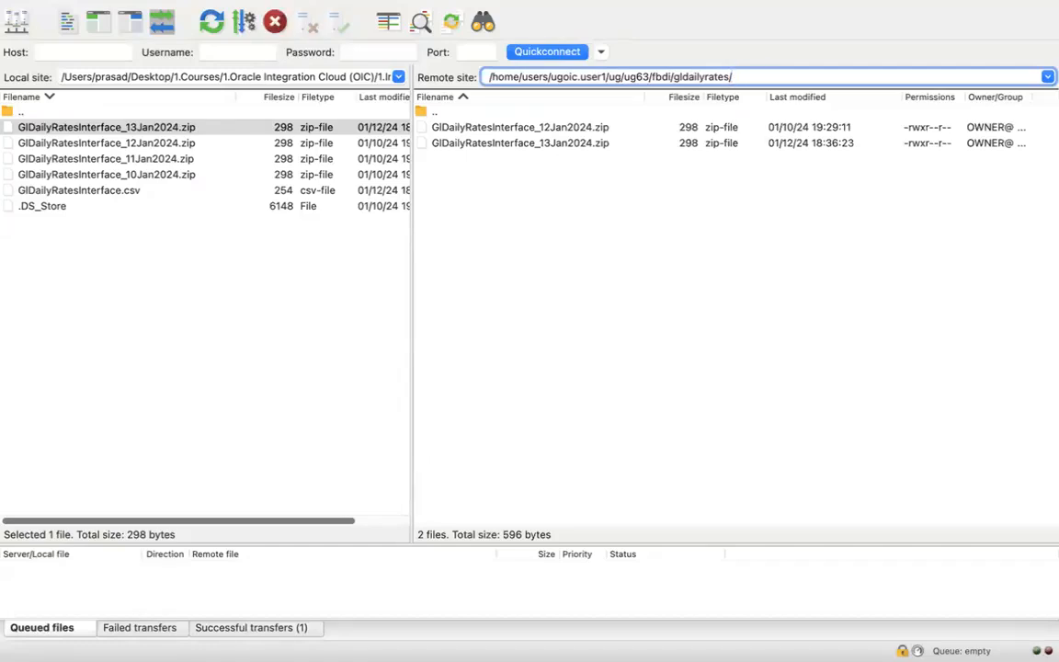
click(726, 111)
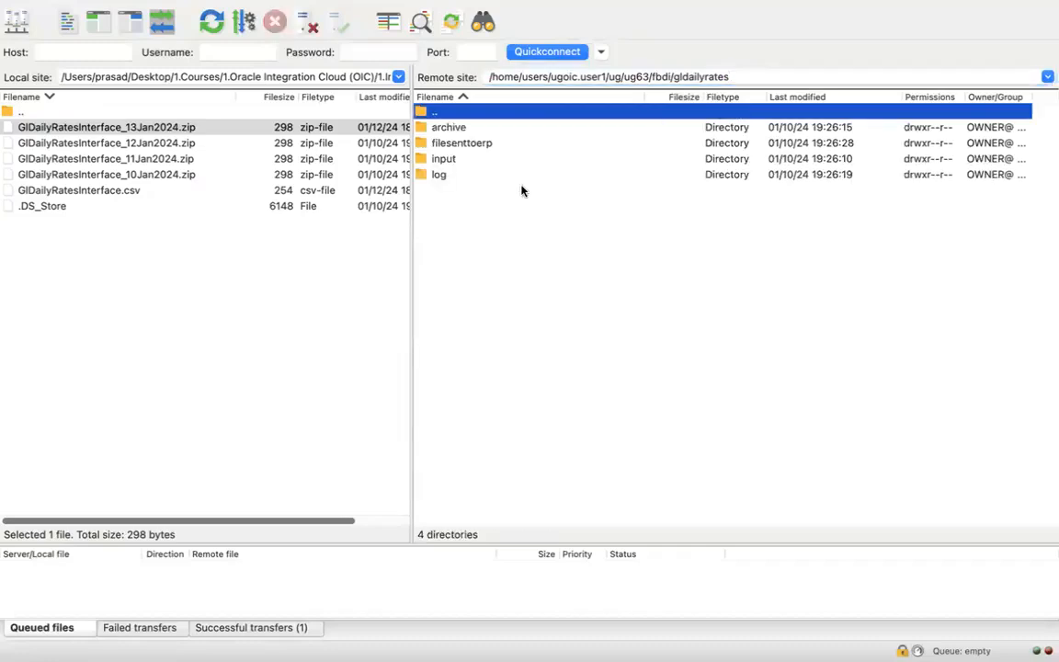
click(497, 161)
double_click(454, 162)
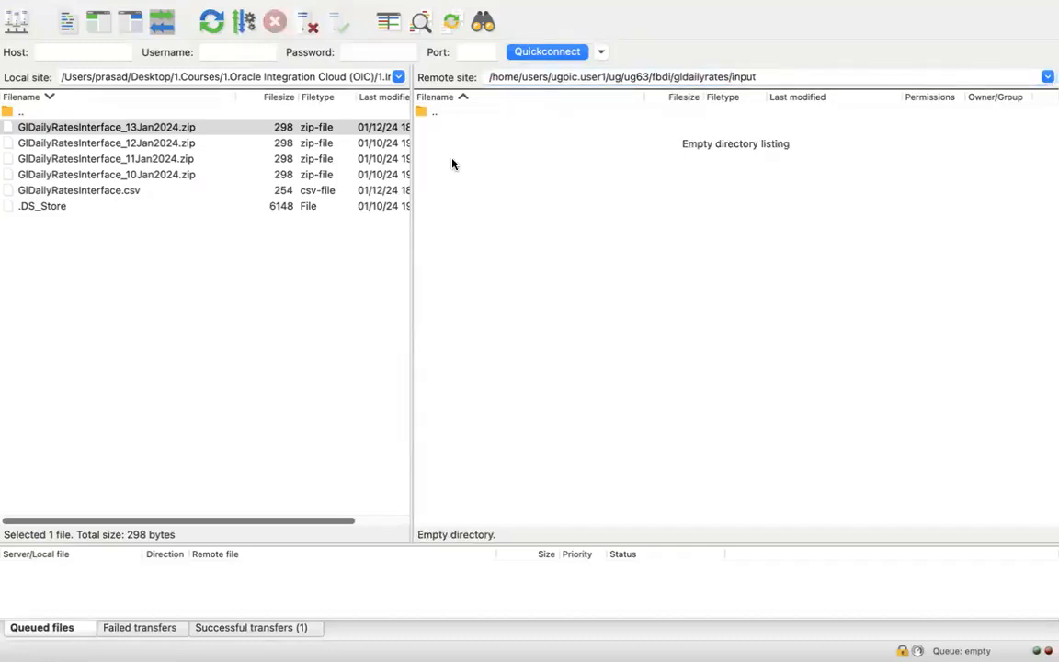
- Go back to gldailyrates and open the filesenttoerp folder
double_click(743, 76)
key(BackSpace)
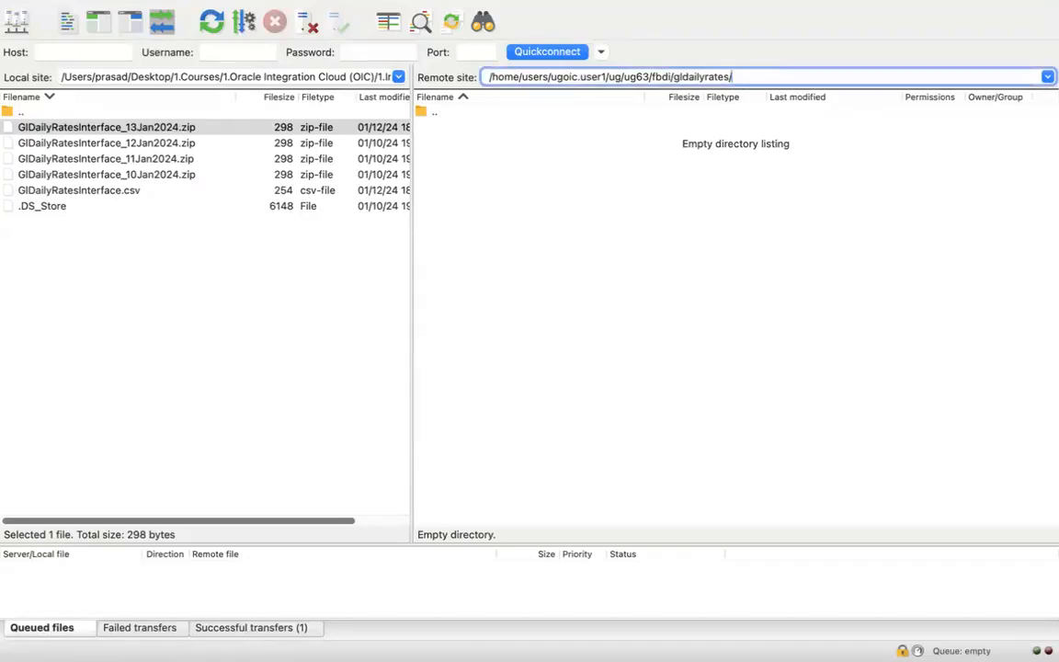
key(Return)
double_click(492, 142)
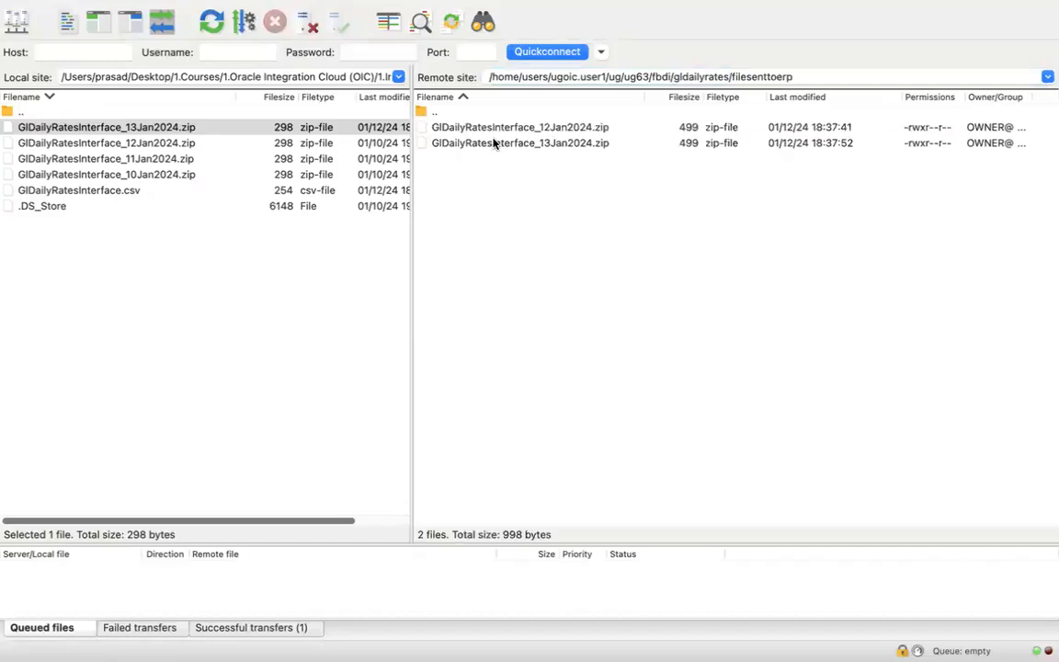
- Rename the 12 Jan zip to GlDailyRatesInterface_12Jan2024_erp.zip and download it locally
click(581, 131)
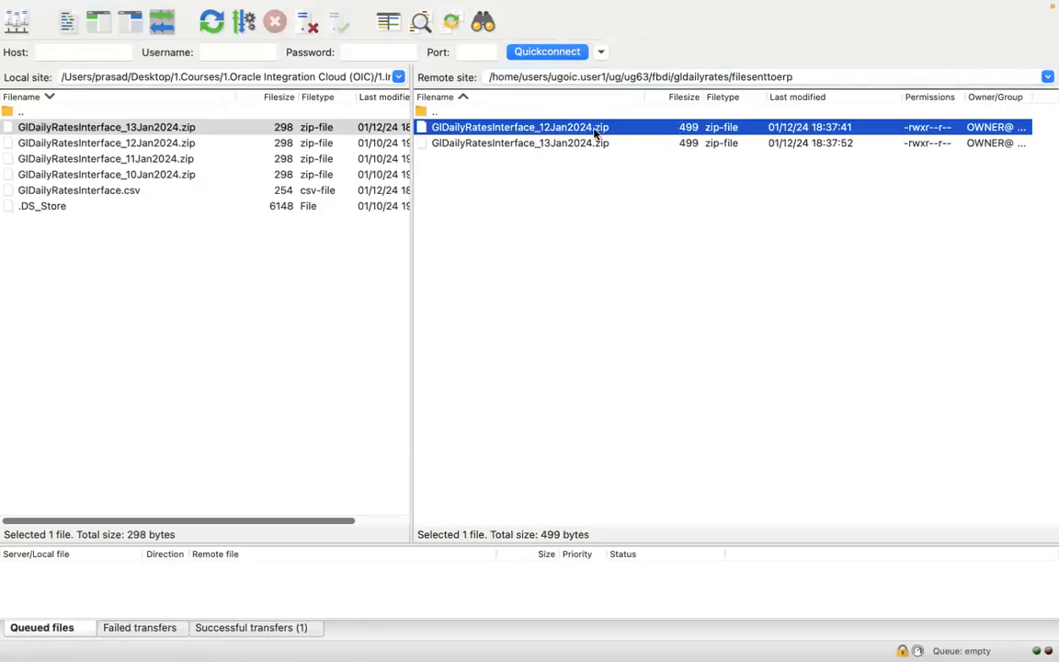
right_click(595, 133)
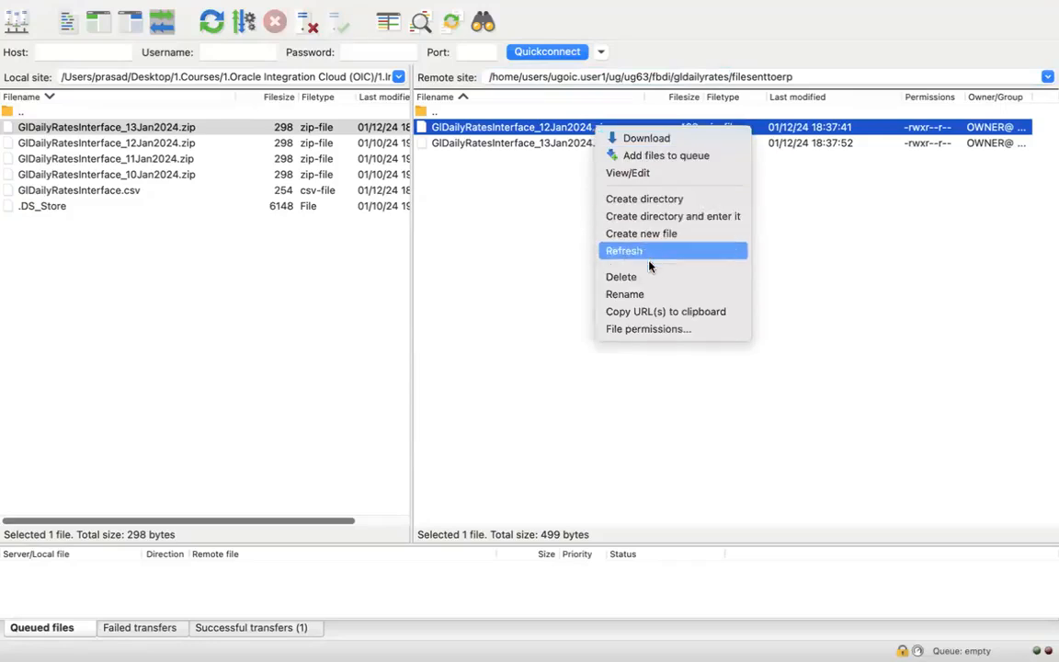
click(626, 294)
key(Right)
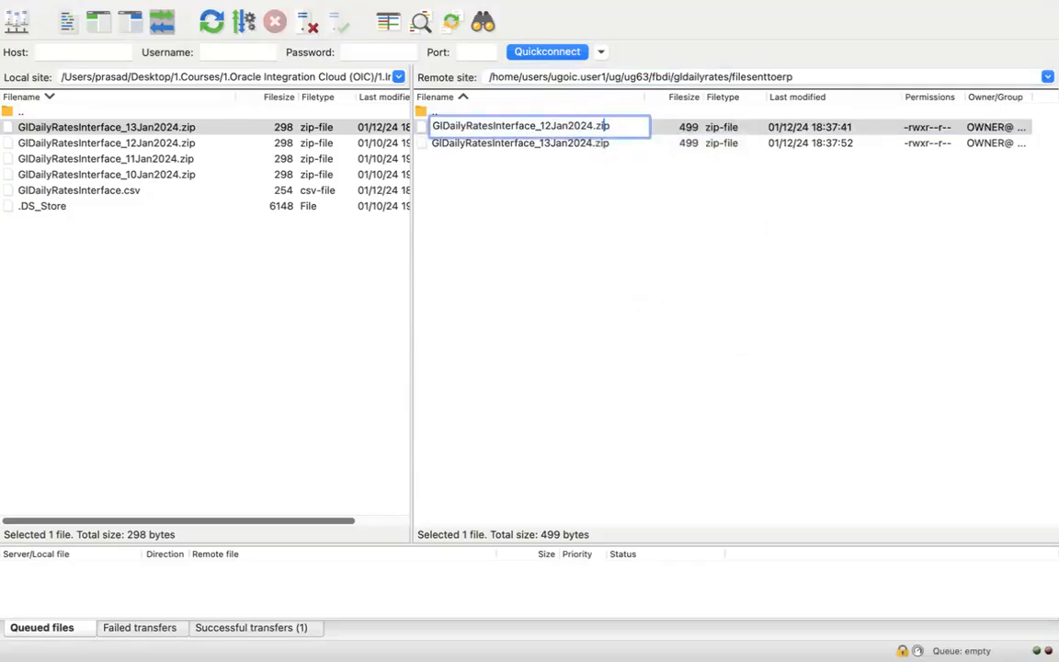
text(_erp)
key(Return)
double_click(593, 129)
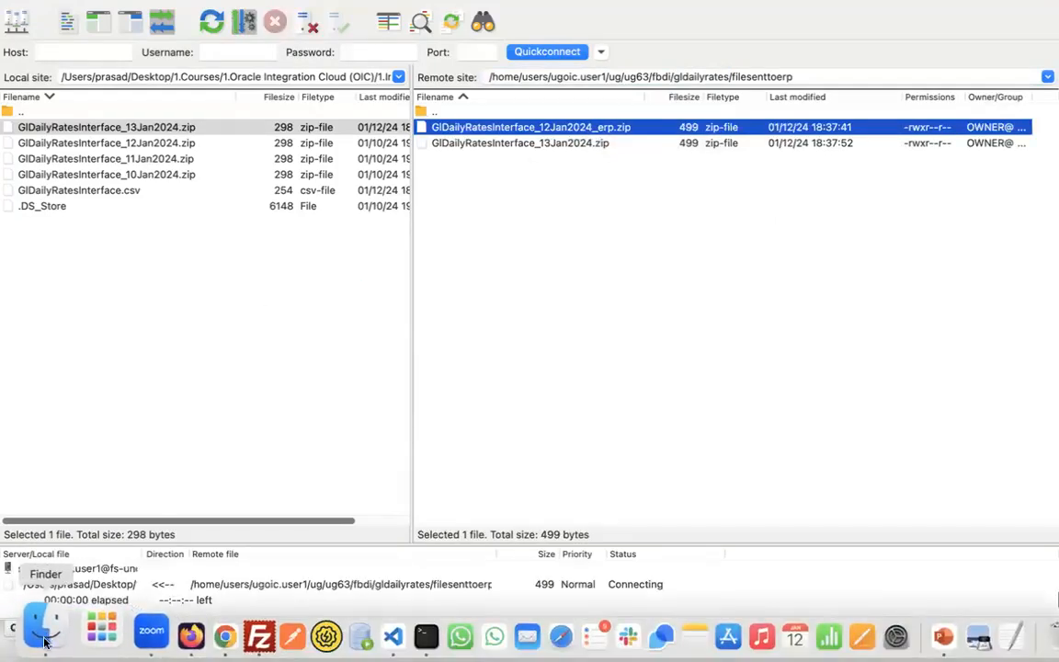
click(38, 627)
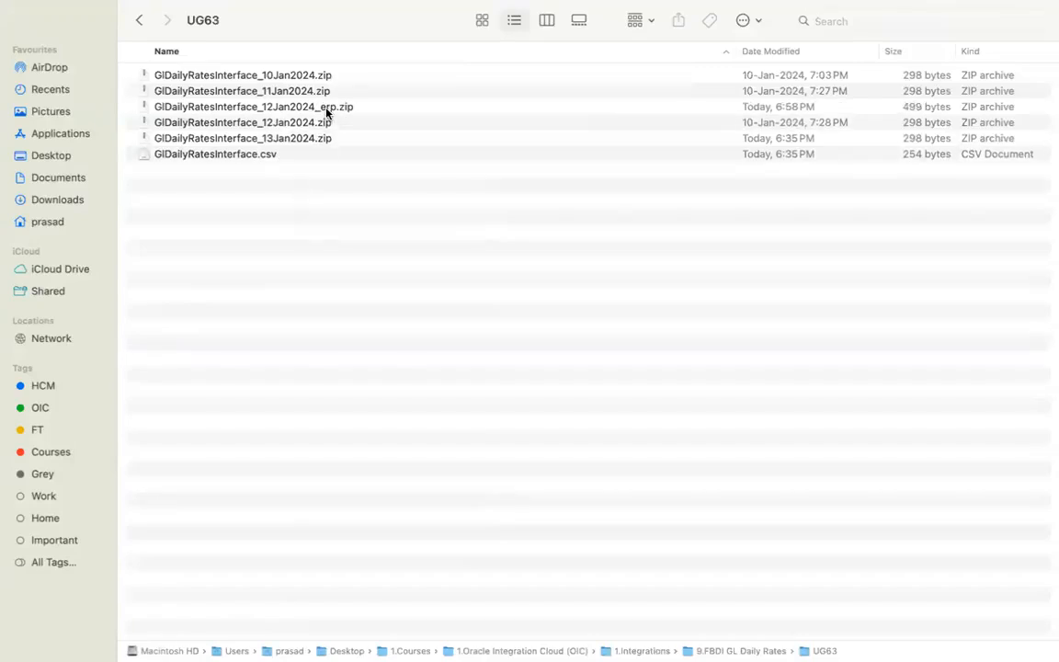
- Extract GlDailyRatesInterface_12Jan2024_erp.zip and open the extracted folder
click(326, 108)
double_click(326, 108)
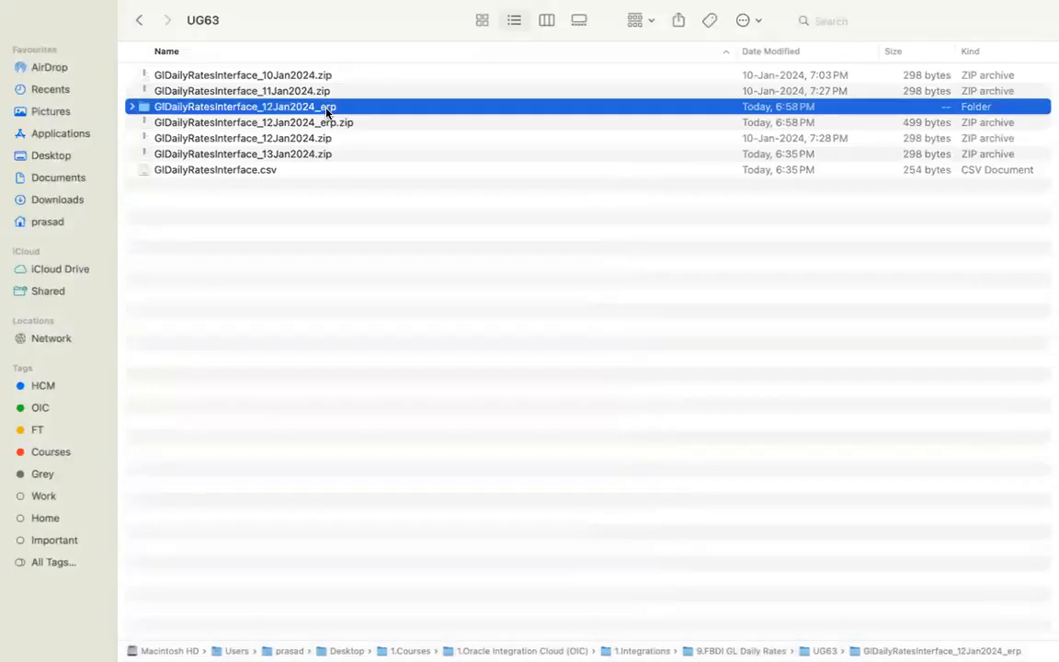
double_click(324, 108)
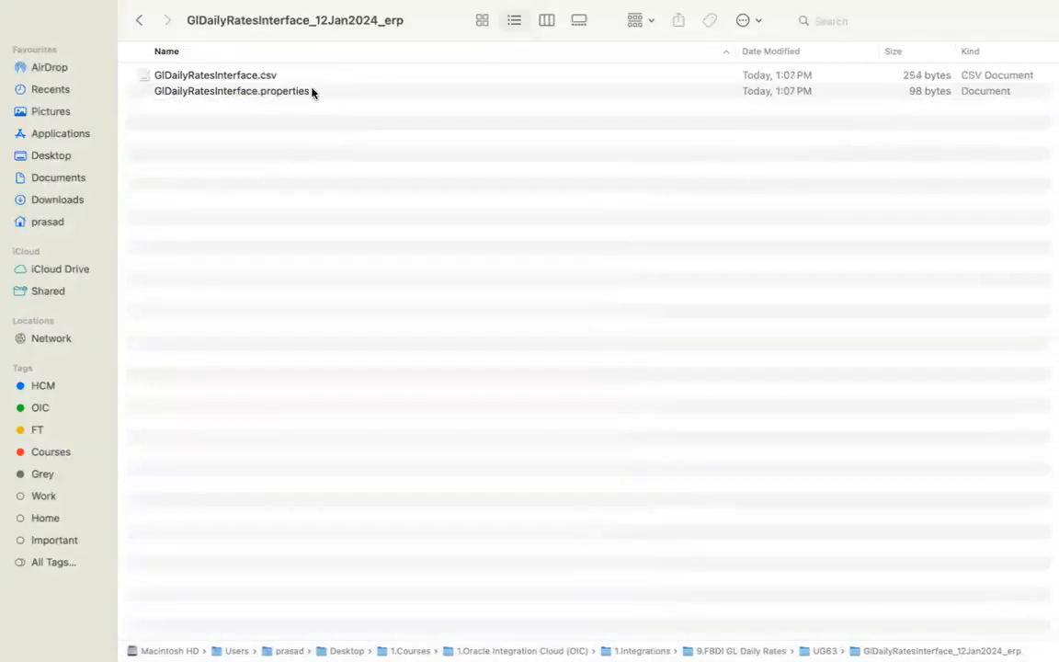
- Open GlDailyRatesInterface.properties in Visual Studio Code
click(261, 77)
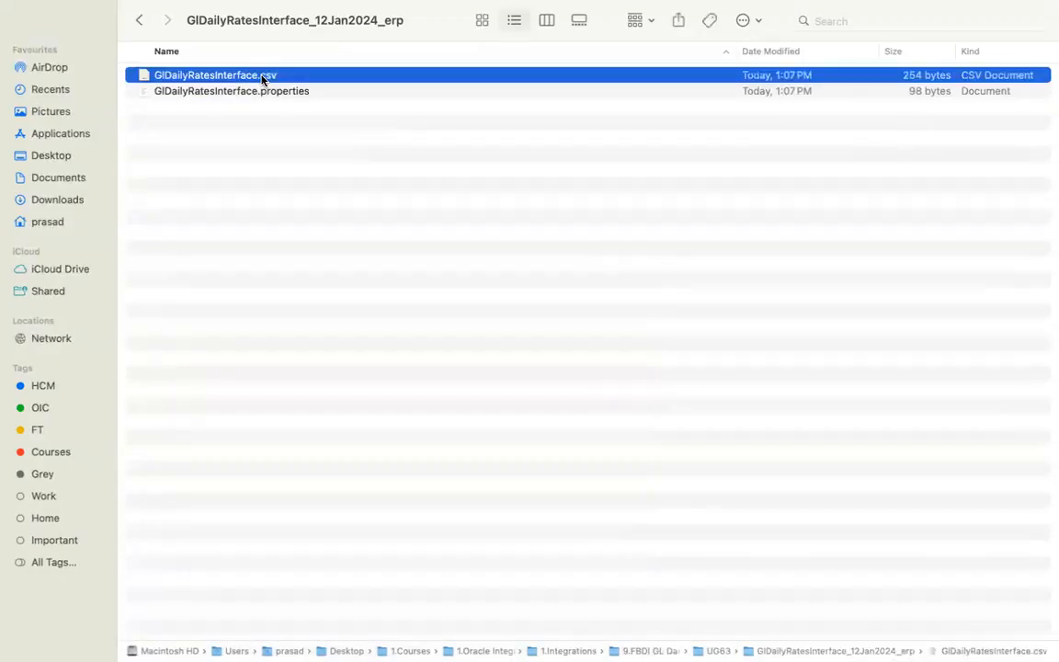
click(265, 97)
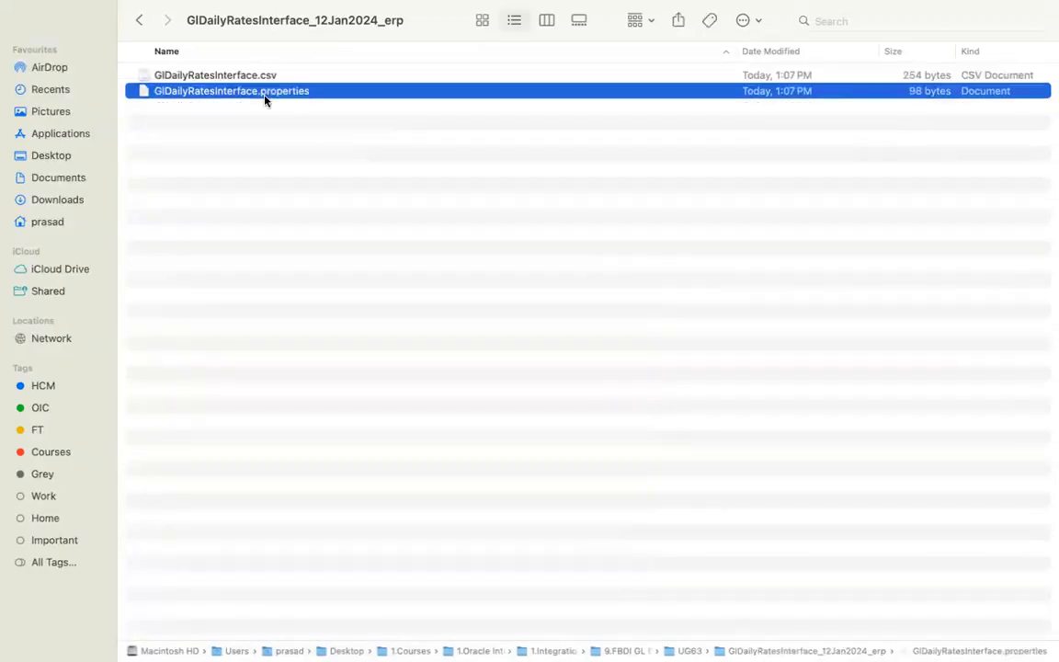
click(267, 77)
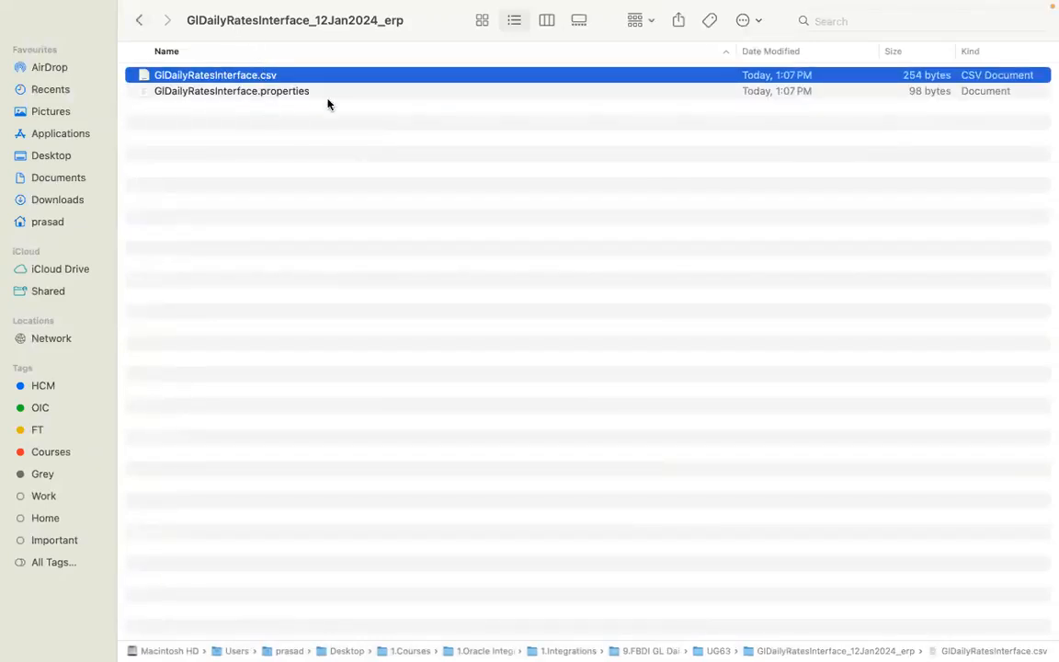
click(293, 90)
right_click(293, 90)
mouse_move(538, 112)
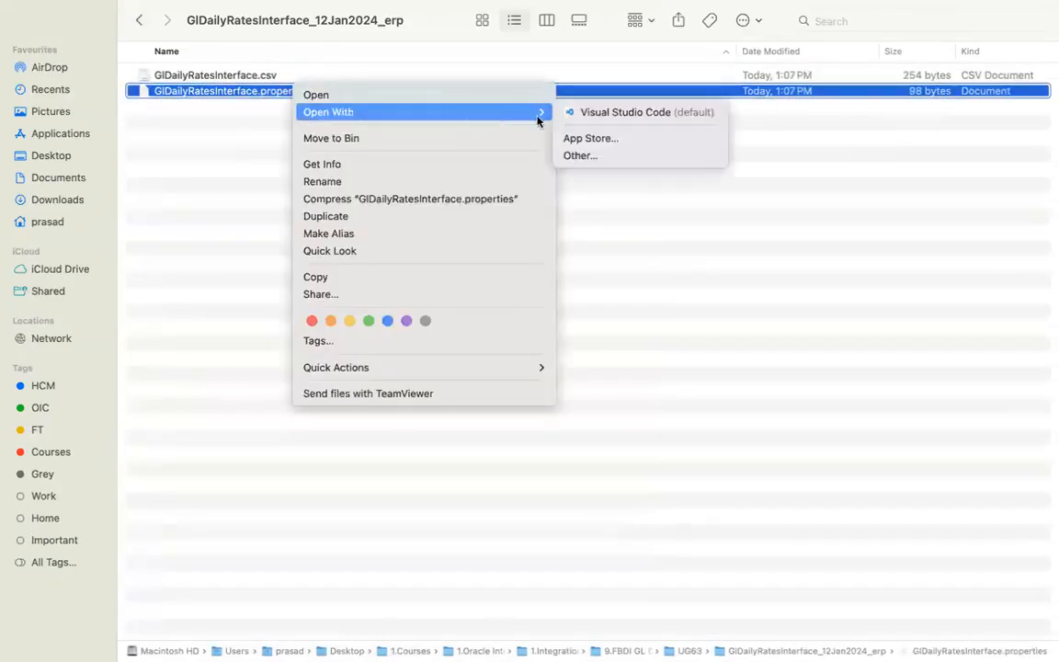
click(597, 112)
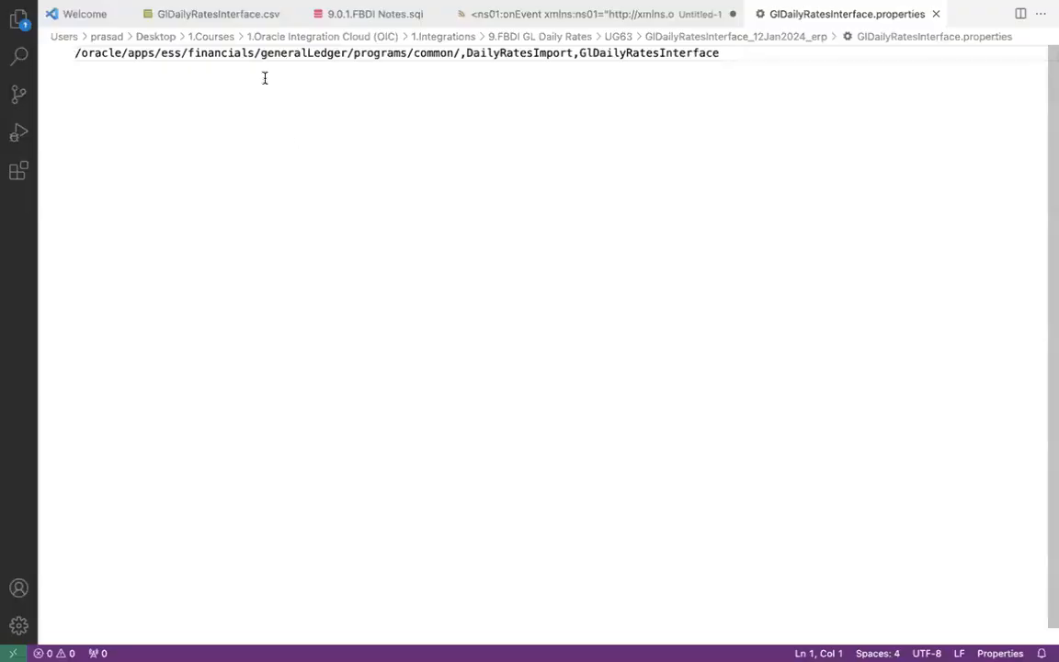
- Point out the ESS common job path, DailyRatesImport and GlDailyRatesInterface entries, then return to FileZilla
click(427, 54)
click(518, 53)
click(645, 57)
key(super+Tab)
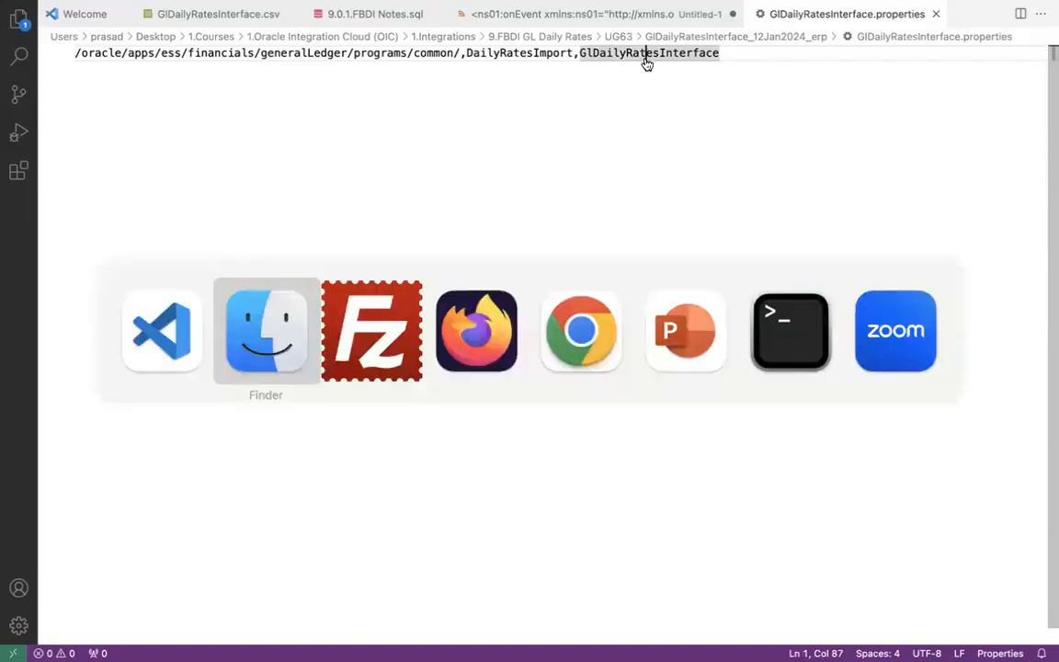
key(super+Tab)
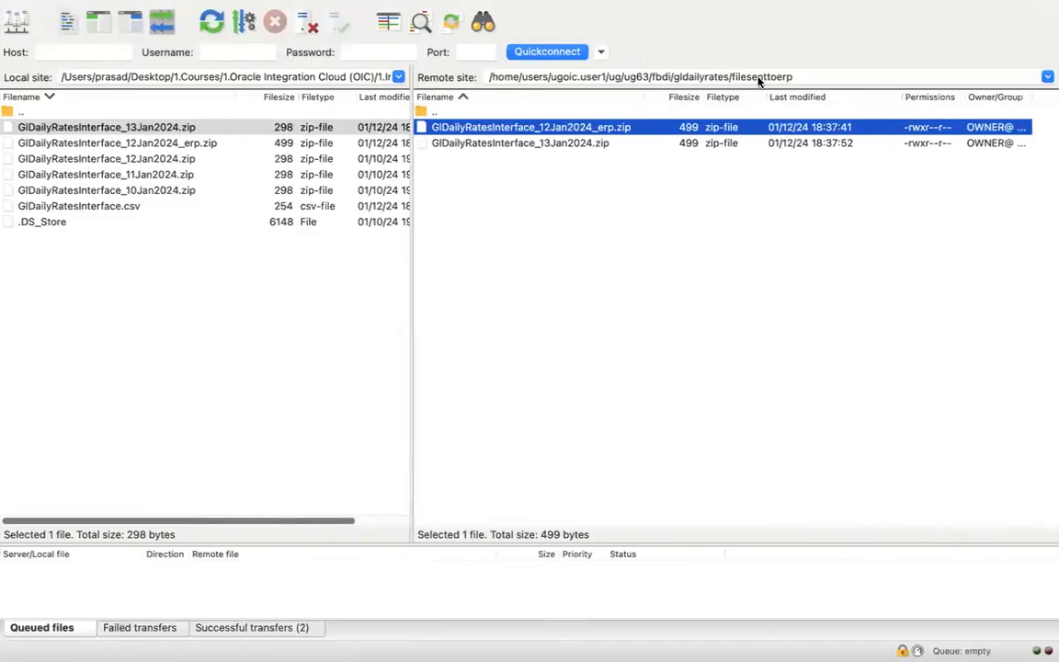
- Return the remote path to gldailyrates and select the log folder
double_click(758, 76)
key(BackSpace)
key(Return)
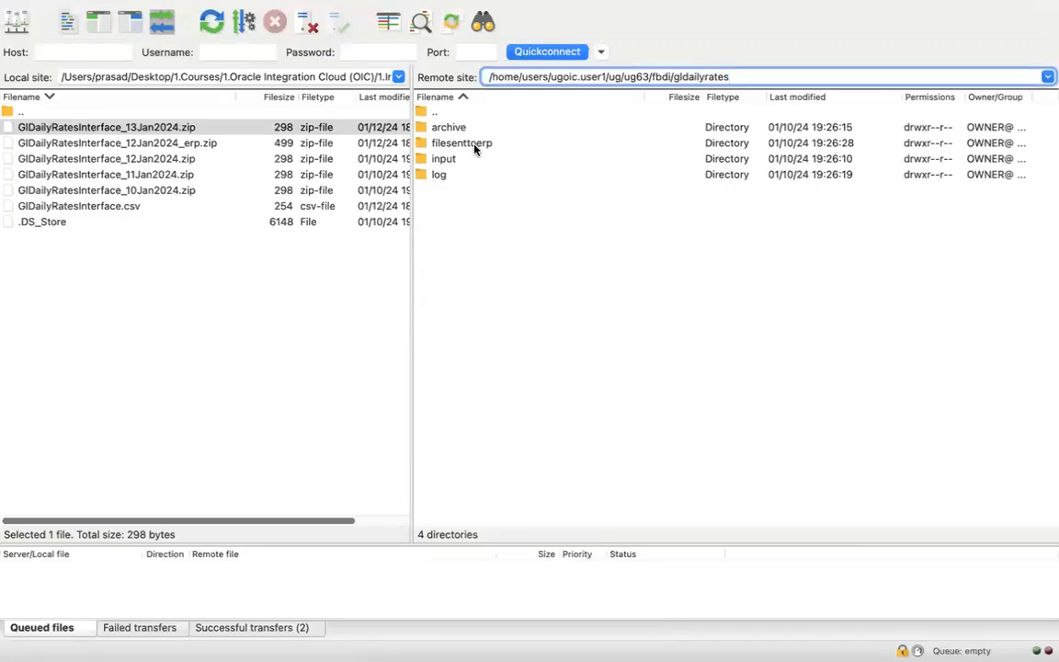
click(456, 175)
- Check the FileReference value in the callback XML, then open the remote log folder
key(super+Tab)
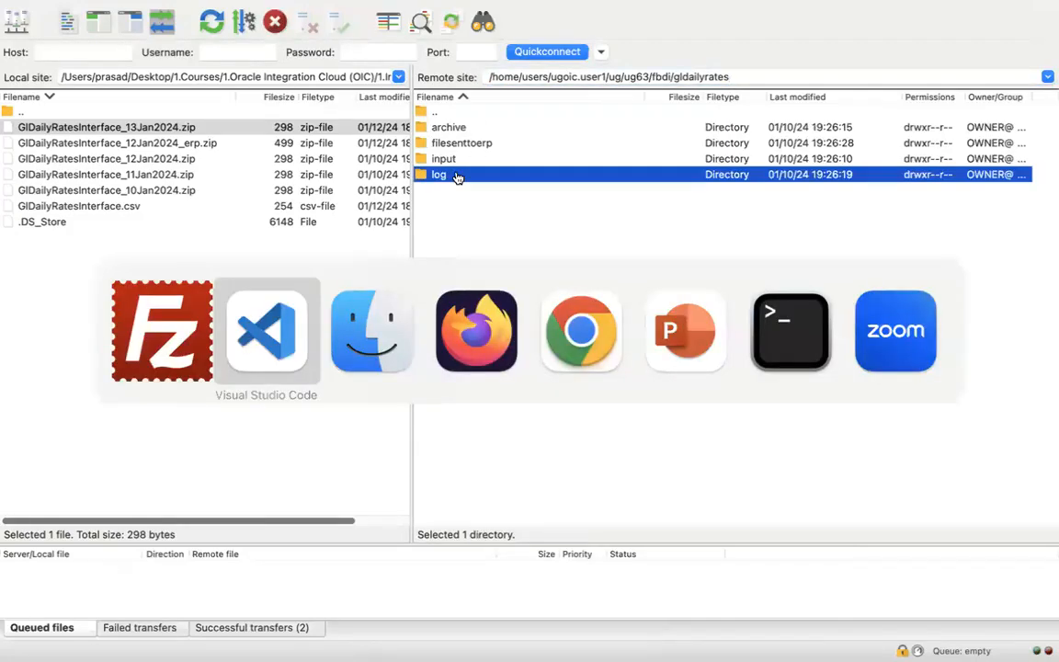
click(707, 14)
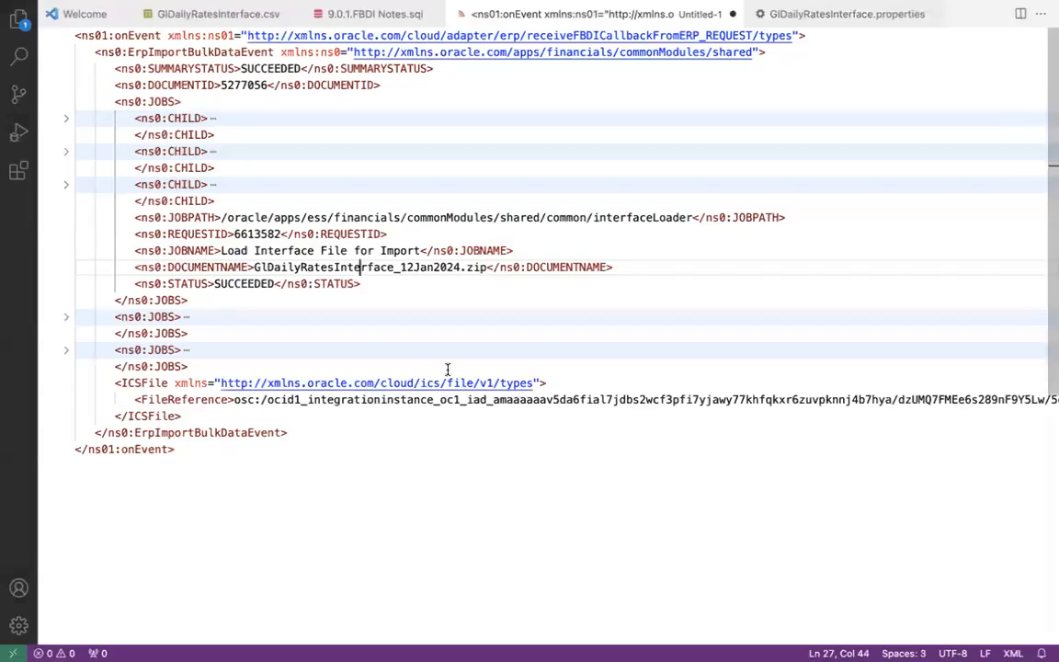
drag(234, 399, 705, 399)
click(705, 399)
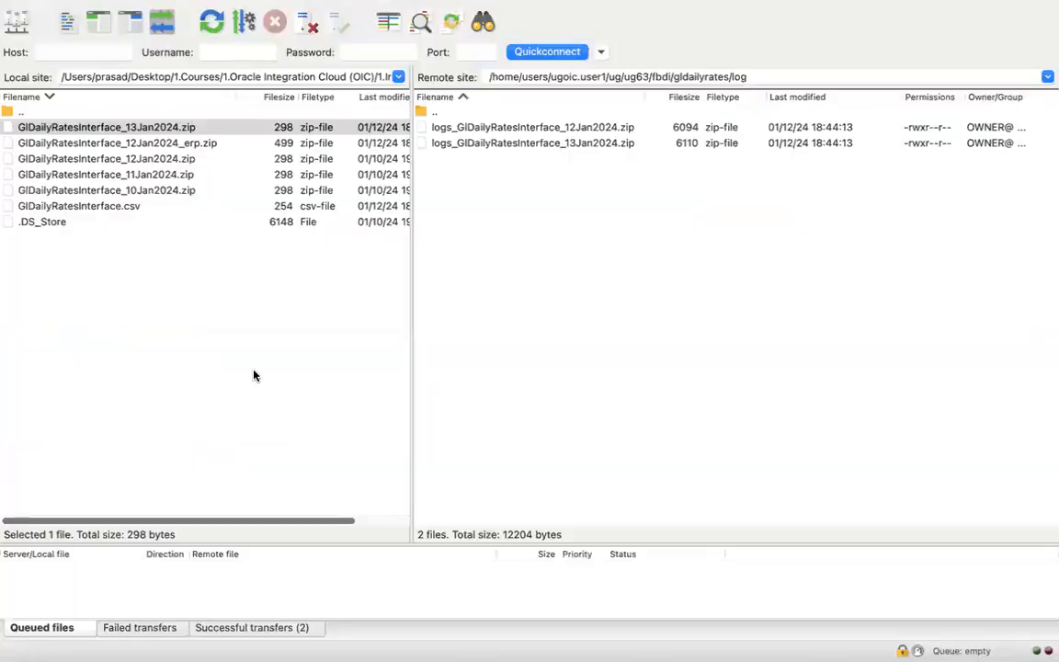
click(741, 77)
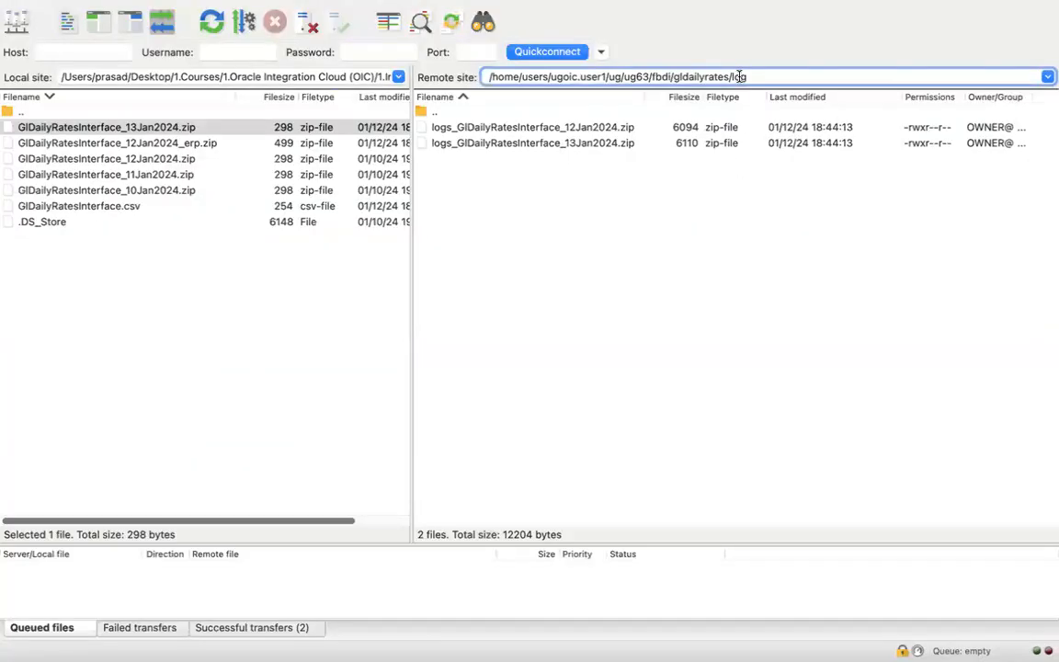
click(577, 128)
click(576, 144)
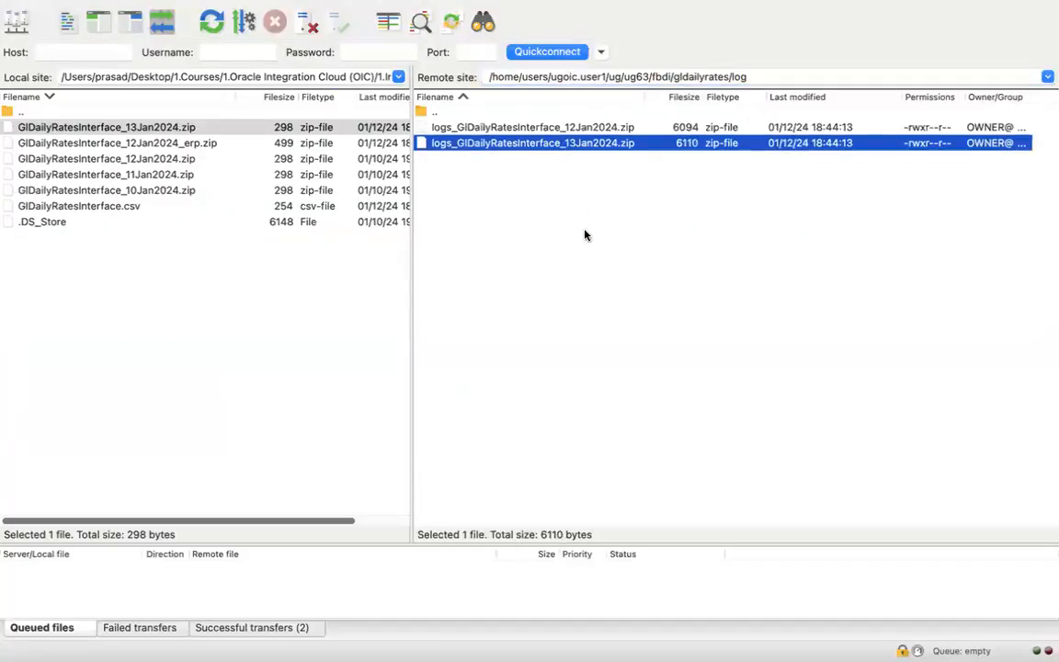
click(587, 242)
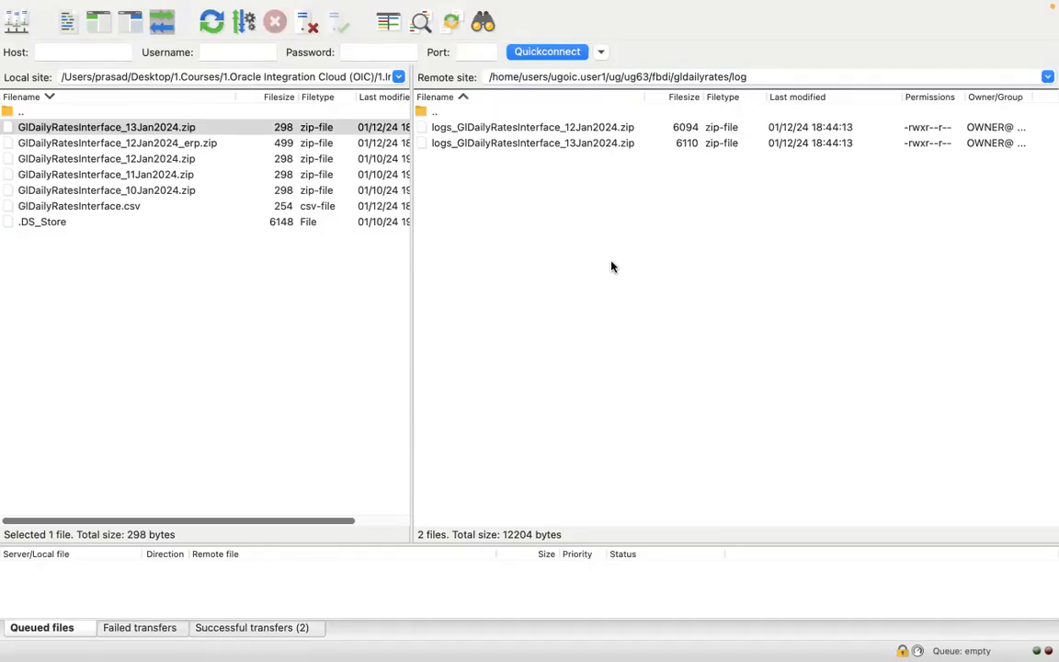
click(593, 143)
click(593, 128)
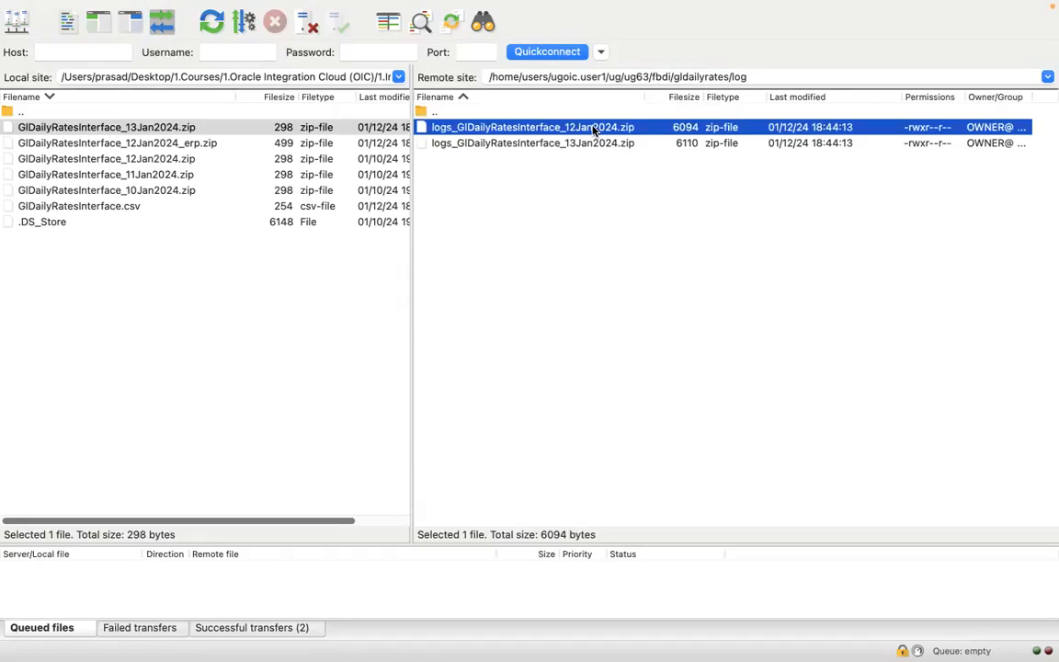
right_click(537, 136)
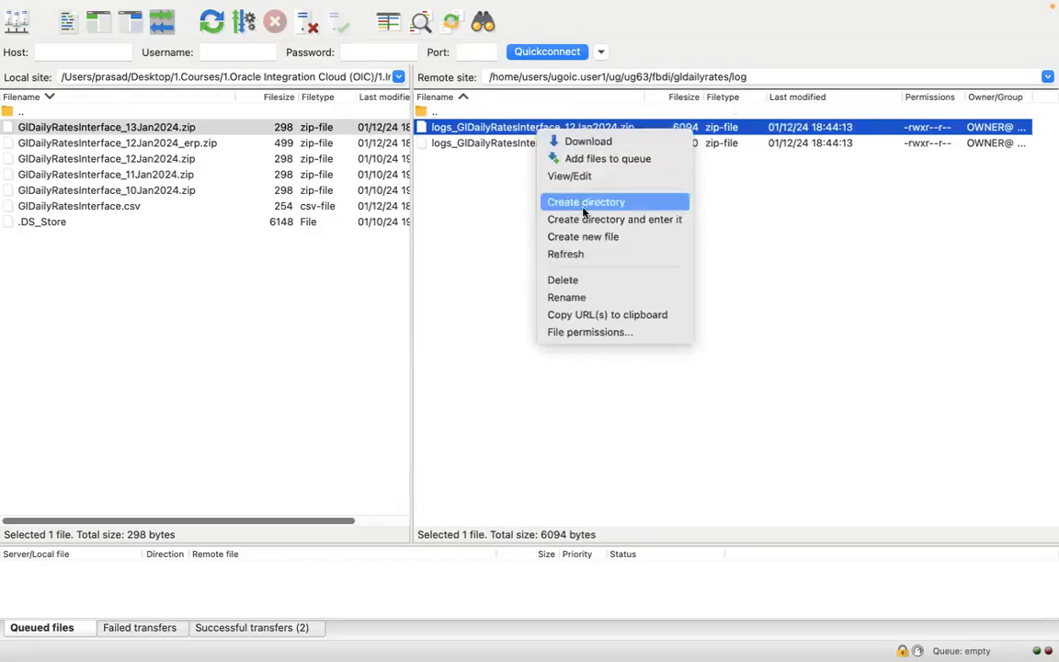
- Cancel deleting the 12Jan log zip and rename it to logs_12Jan2024.zip
click(588, 281)
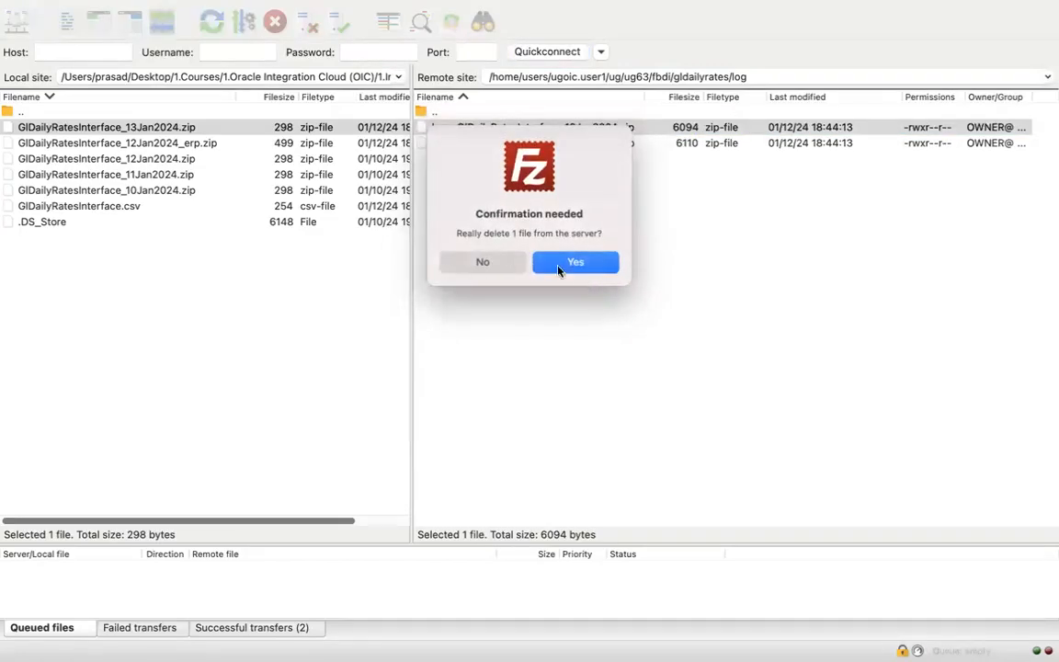
key(Return)
right_click(541, 133)
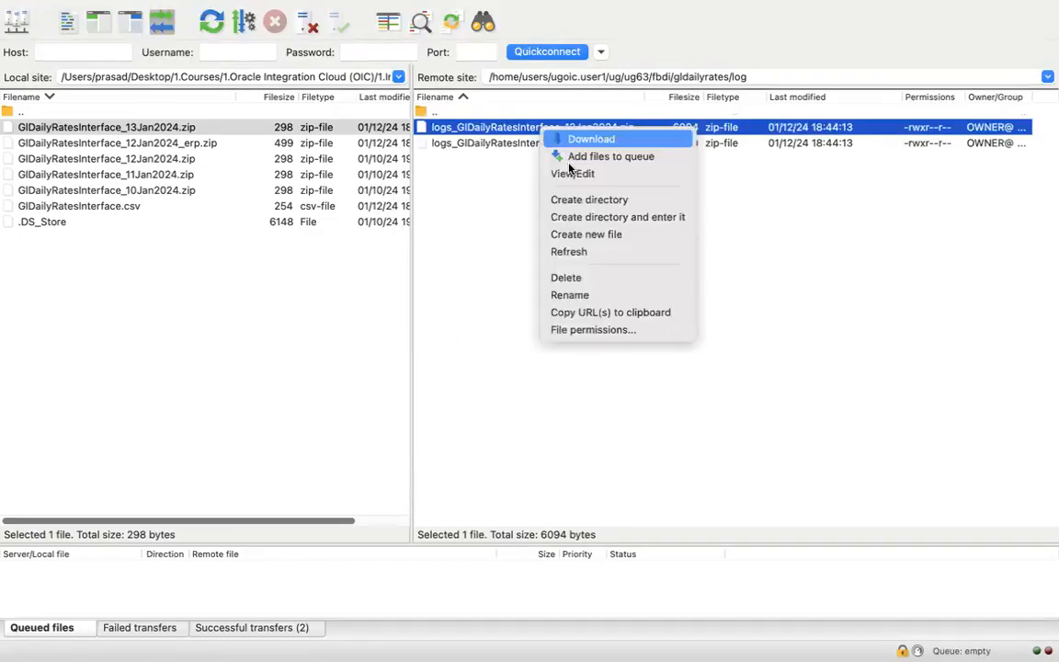
click(596, 293)
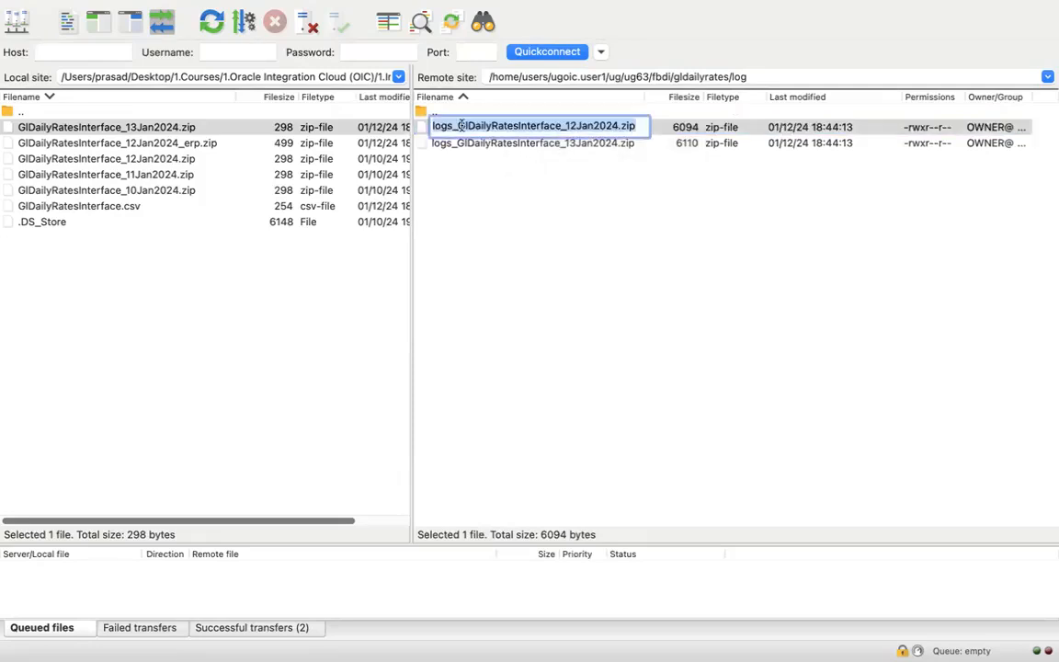
click(459, 126)
shift+click(564, 127)
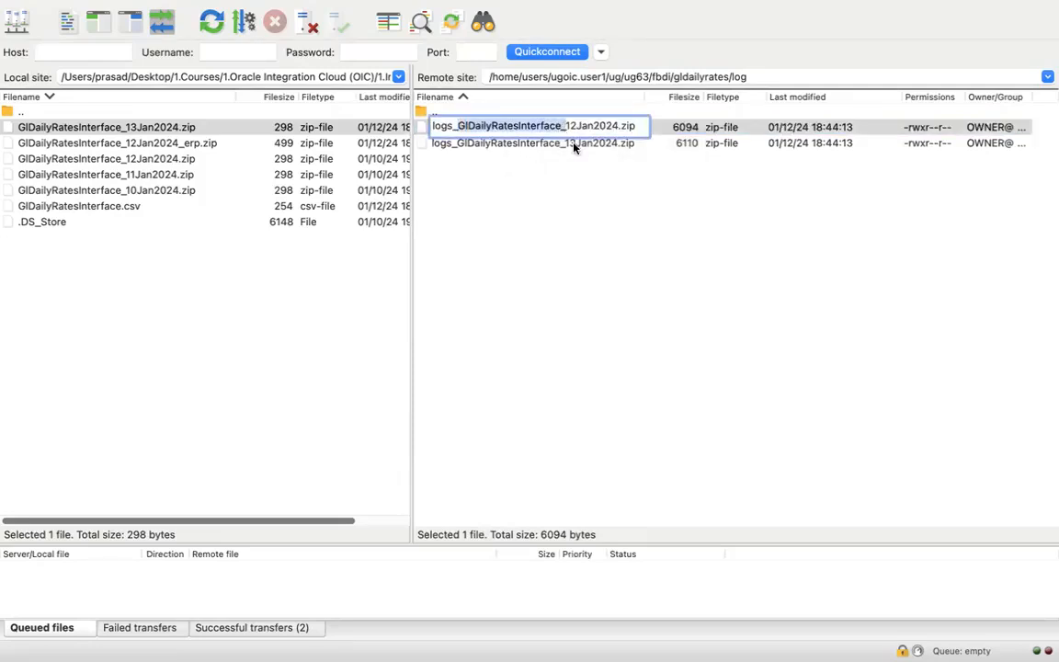
key(BackSpace)
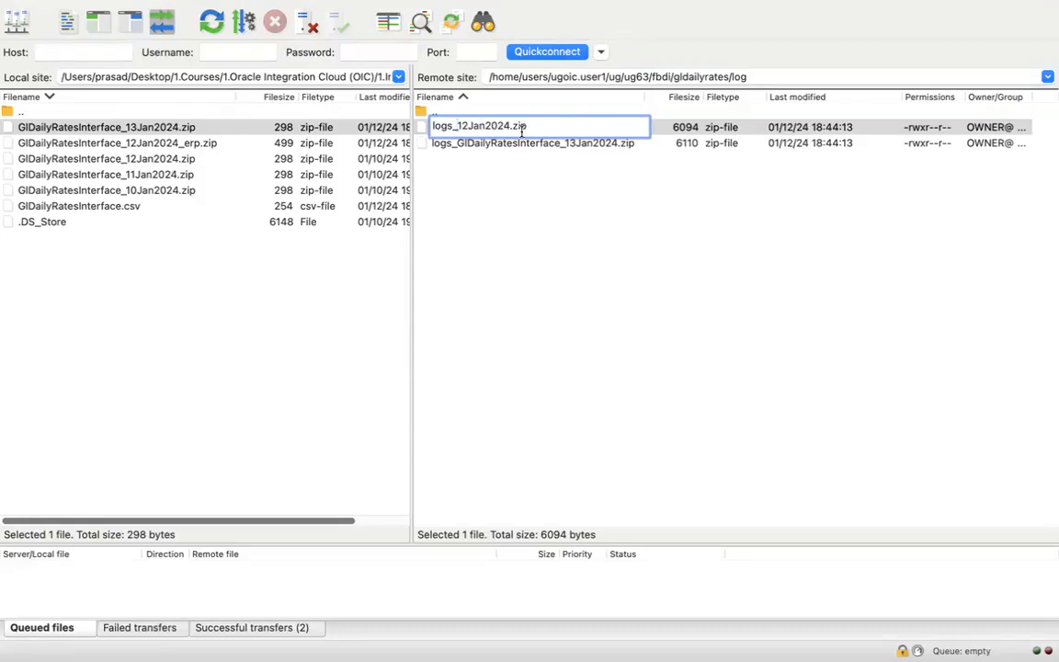
drag(505, 123, 455, 120)
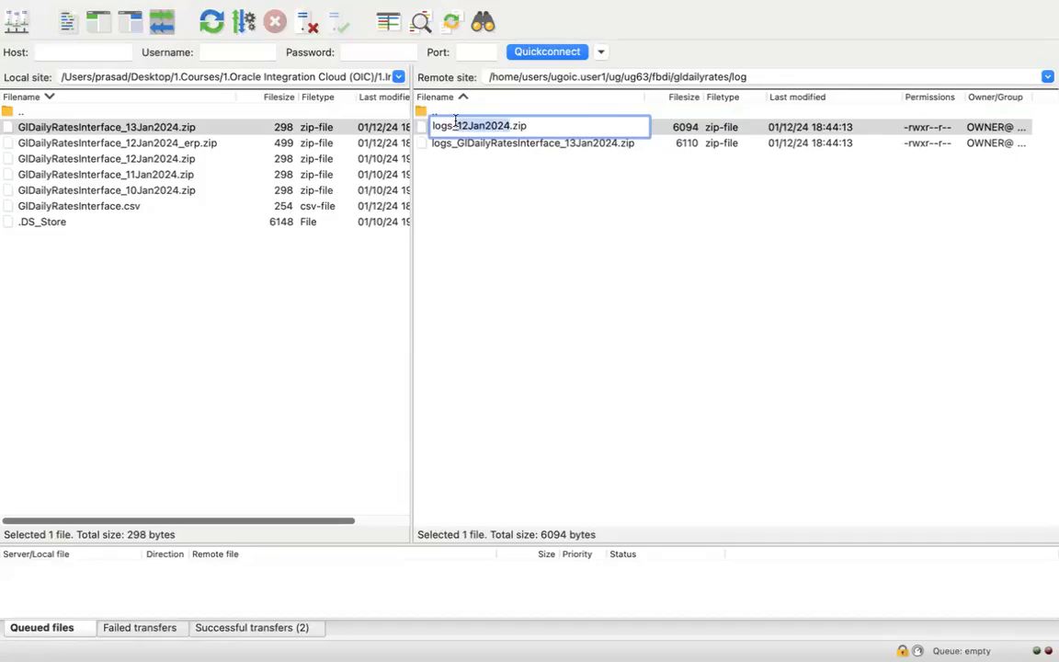
click(454, 122)
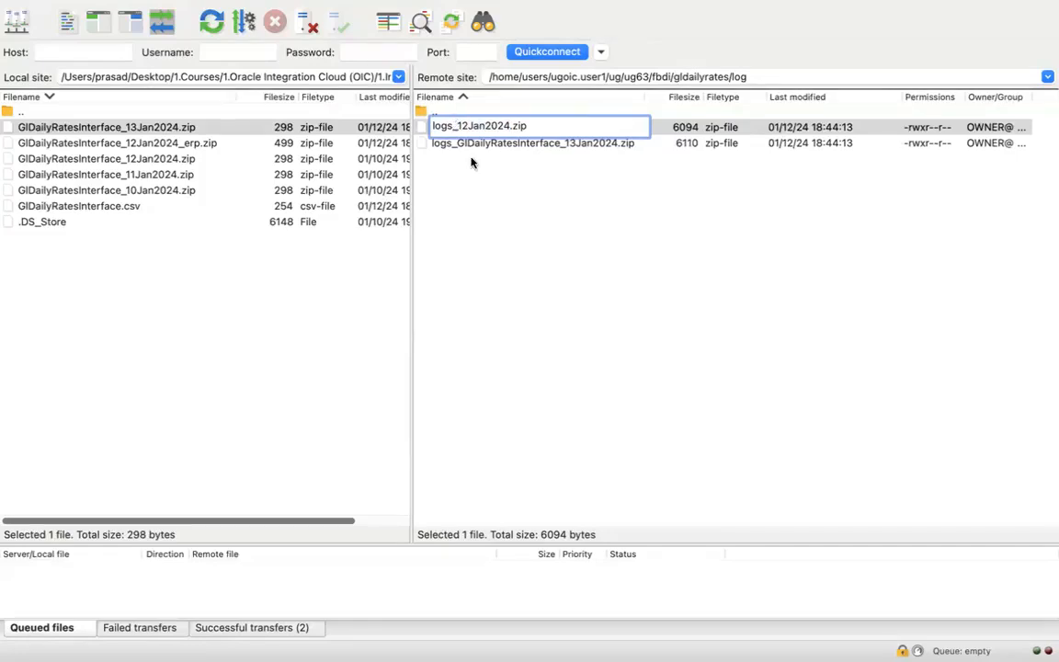
key(Return)
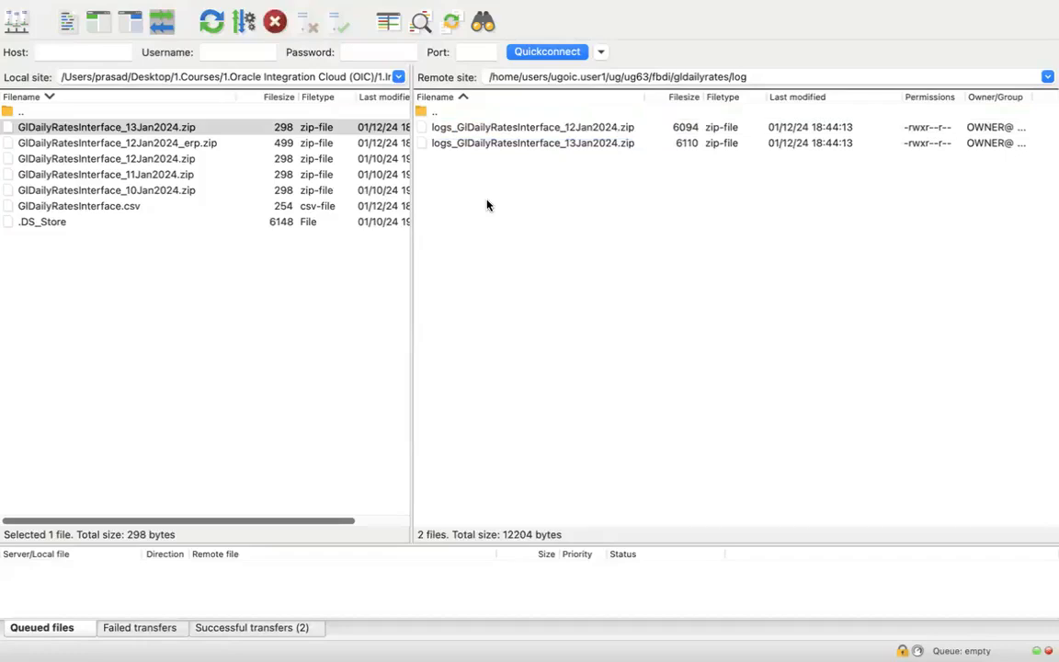
- Copy the logs_GlDailyRatesInterface_13Jan2024.zip file name from its rename field
click(527, 144)
right_click(528, 144)
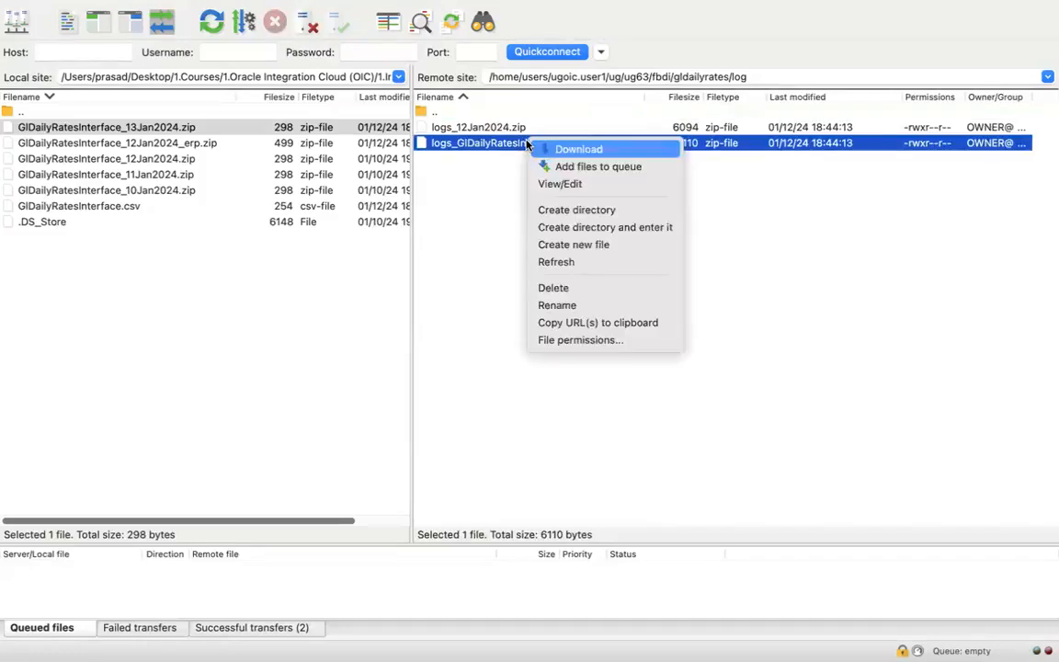
click(570, 303)
key(super+c)
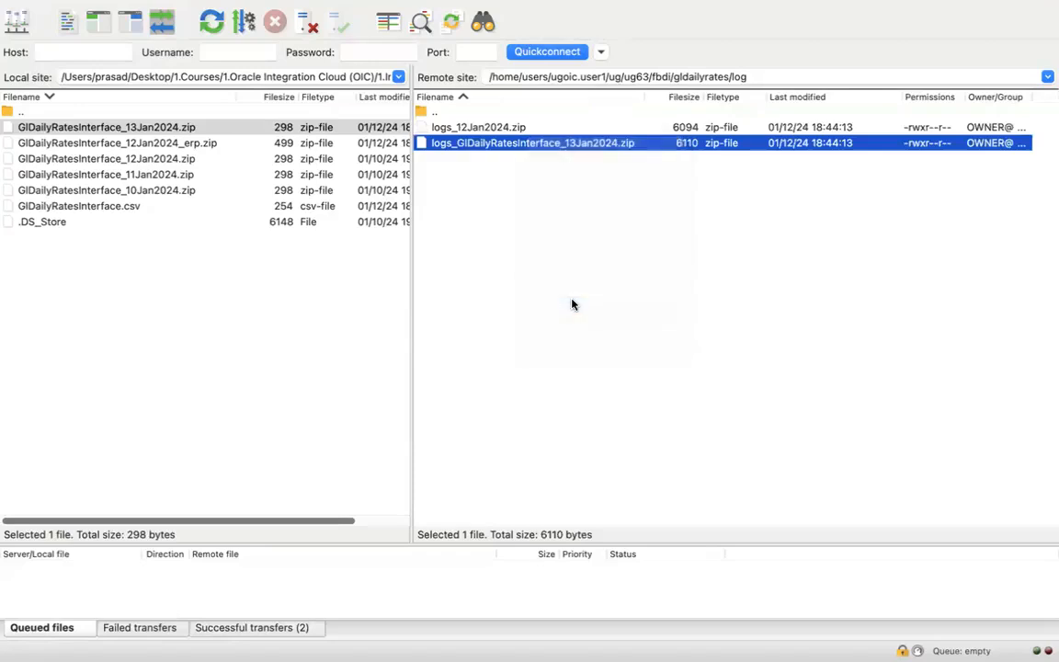
click(520, 129)
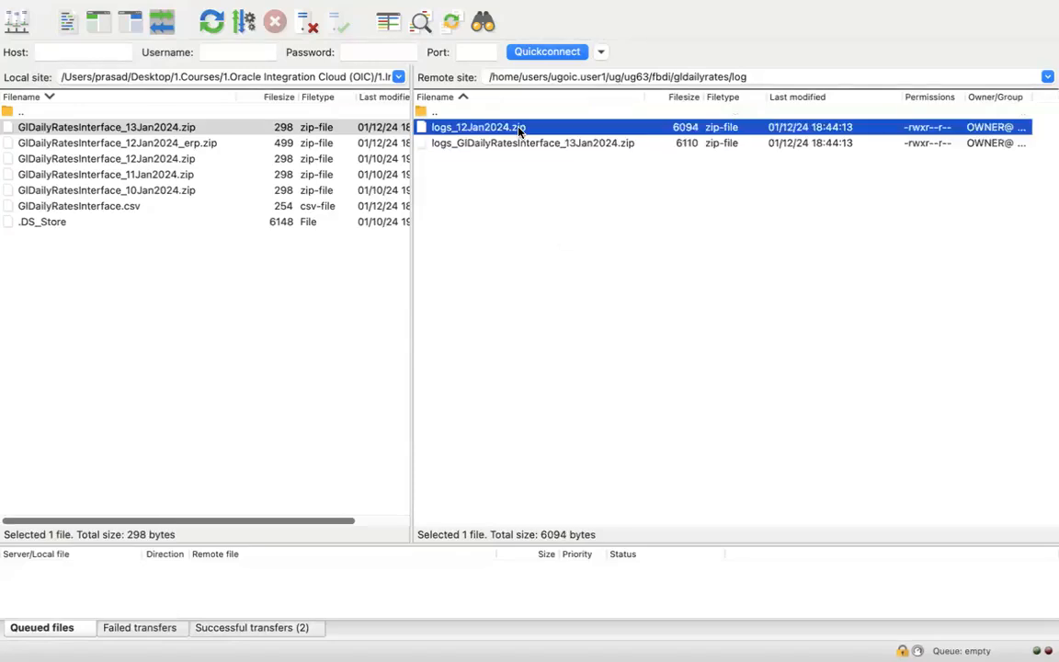
- Restore the name logs_GlDailyRatesInterface_12Jan2024.zip and download it to the local folder
right_click(519, 131)
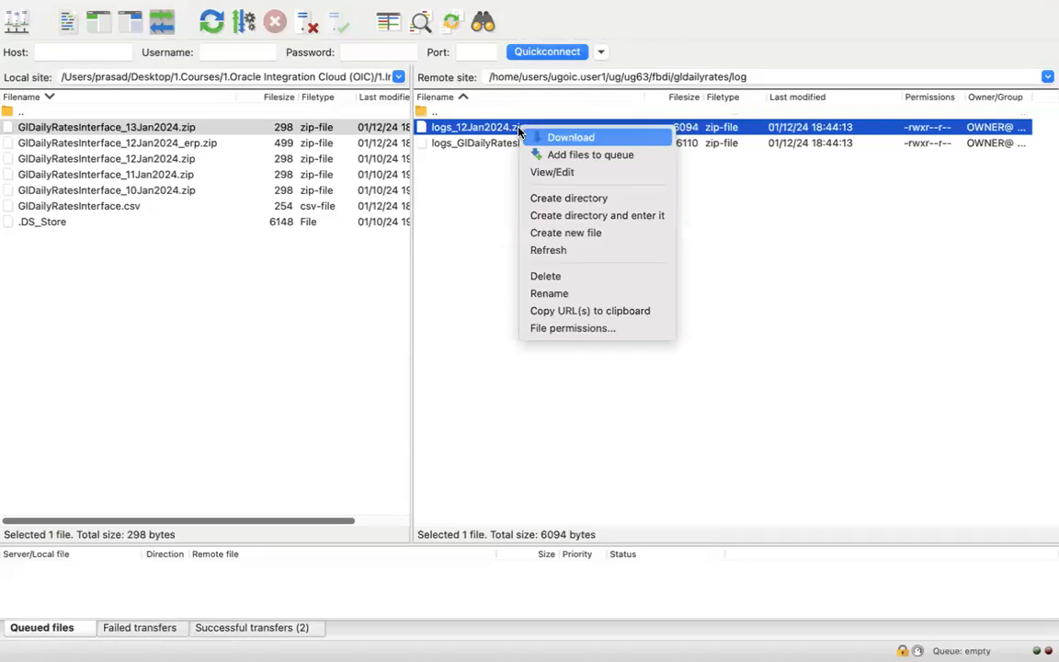
click(565, 292)
key(super+v)
key(Left)
key(Left)
key(Left)
key(Left)
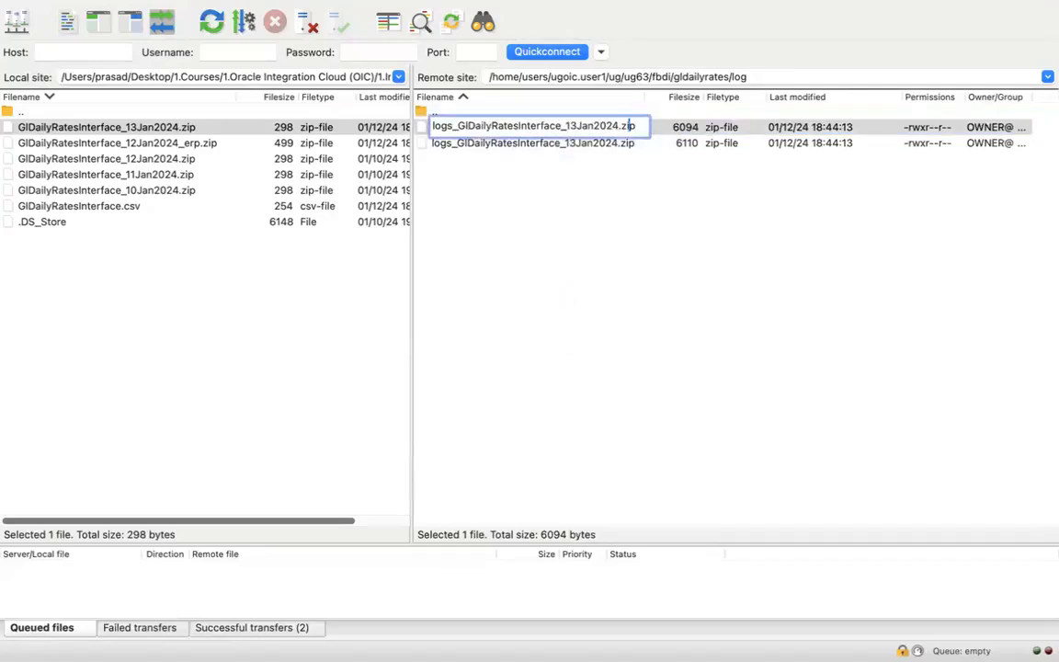
key(Left)
key(Left)
key(Left)
key(Left)
key(Left)
key(Left)
key(Left)
key(shift+Left)
text(2)
key(Return)
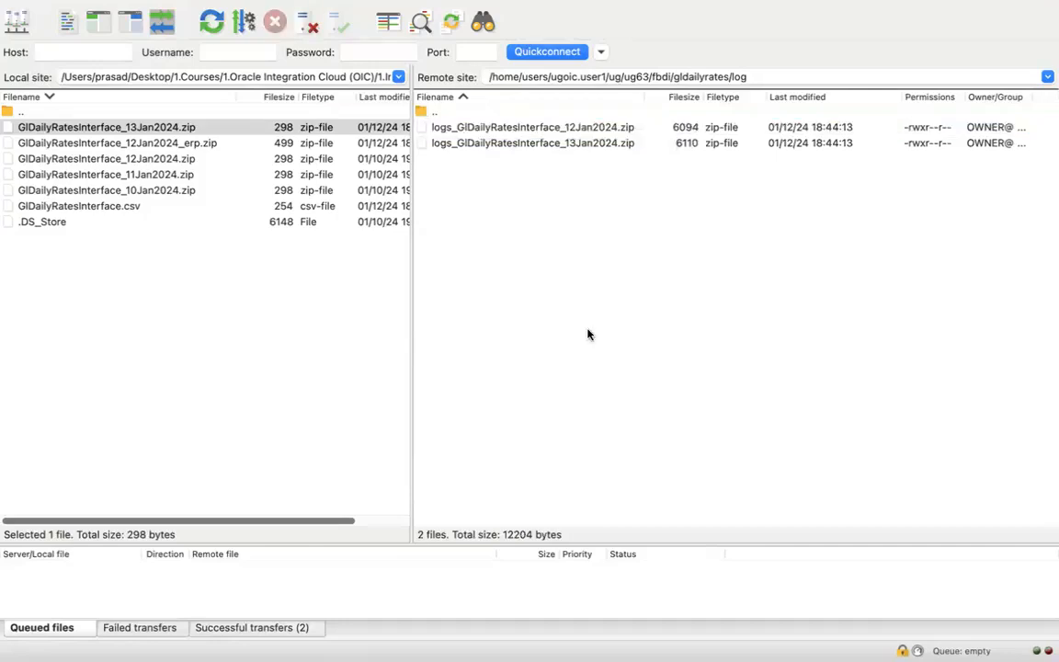
click(572, 129)
drag(572, 129, 258, 321)
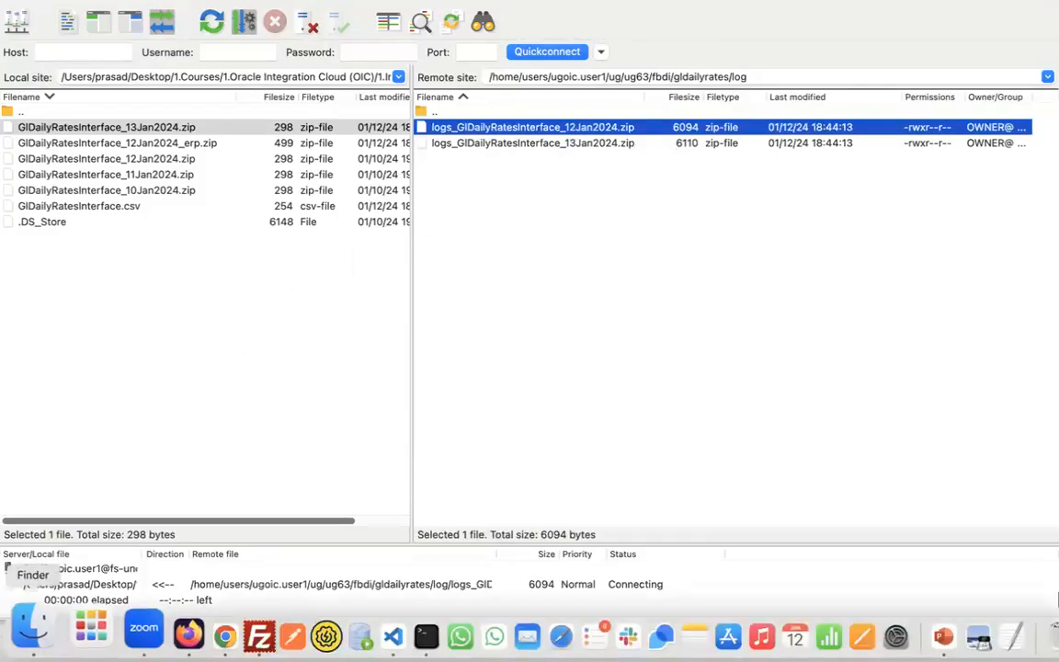
- Extract the downloaded 12Jan2024 log zip in UG63 and open its logs folder
click(46, 634)
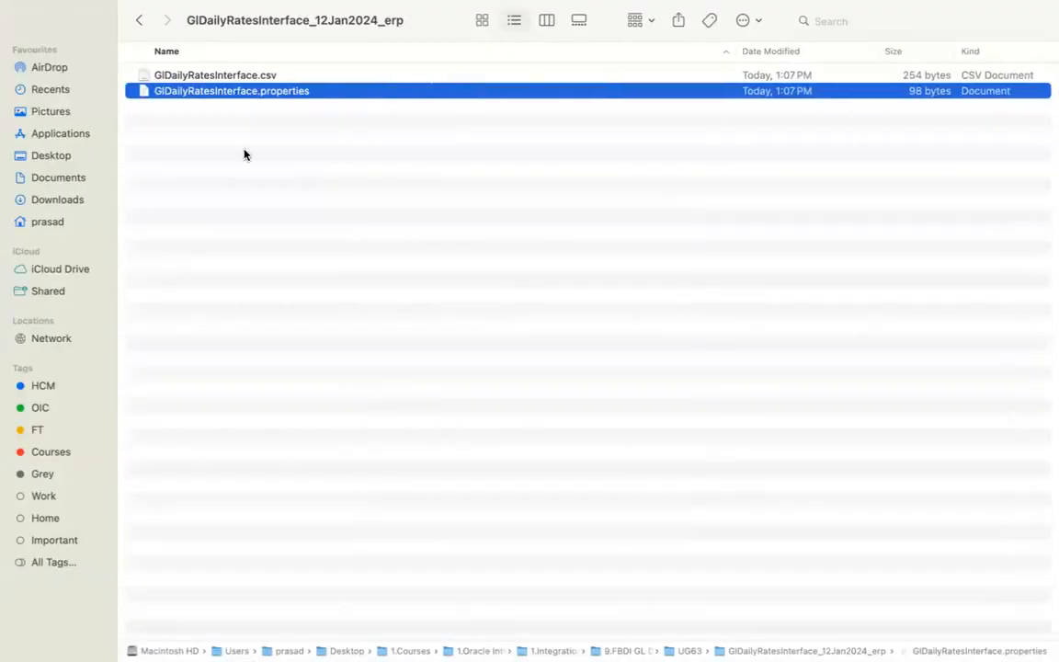
click(138, 19)
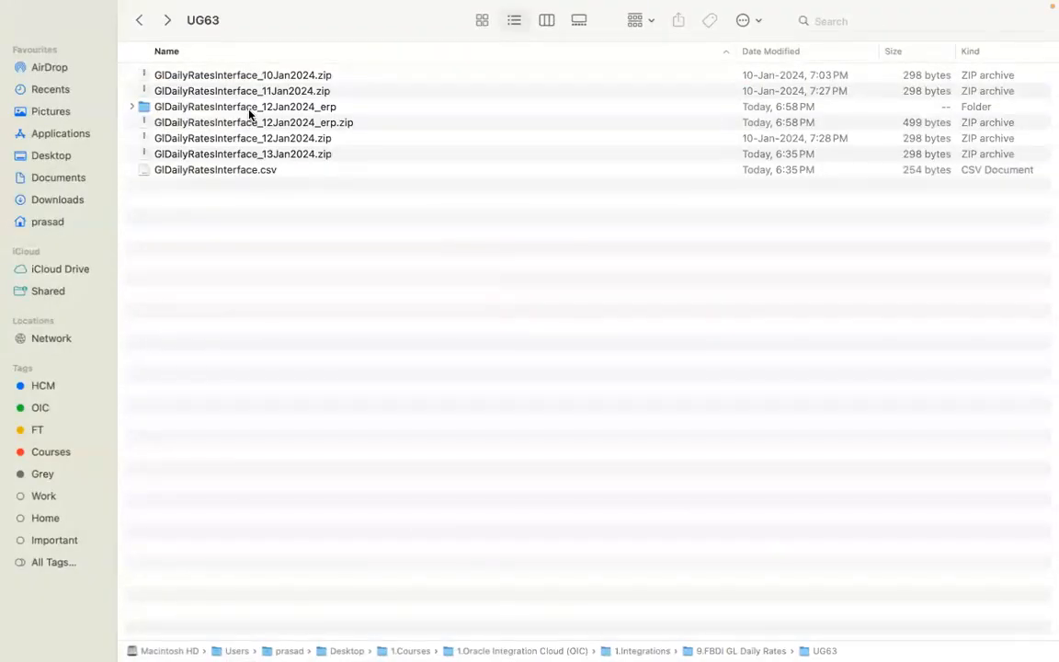
click(273, 189)
double_click(272, 189)
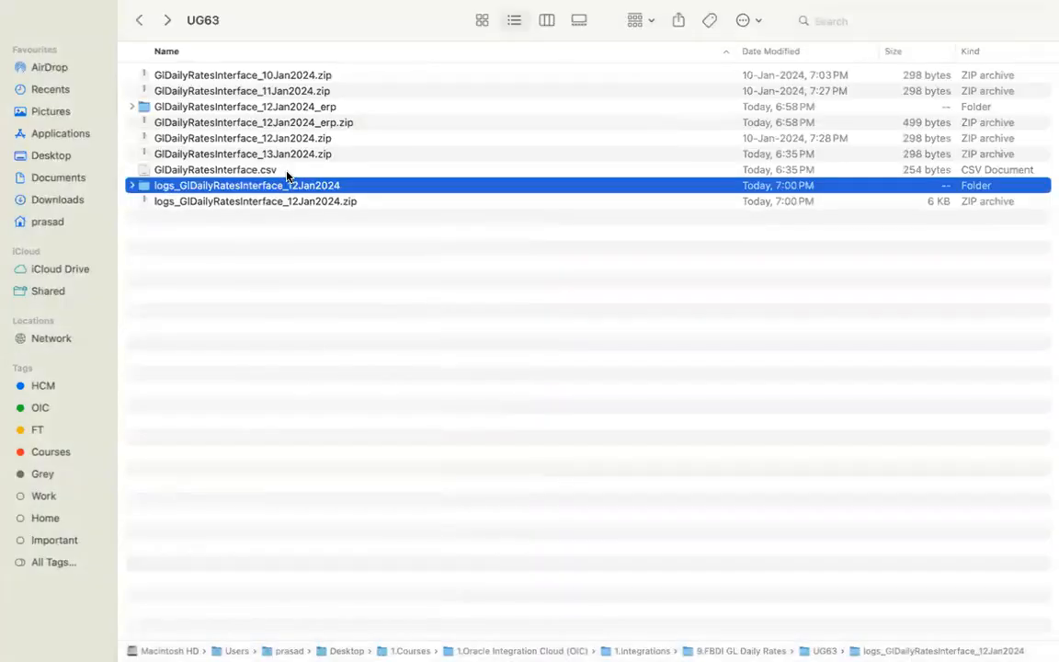
click(287, 176)
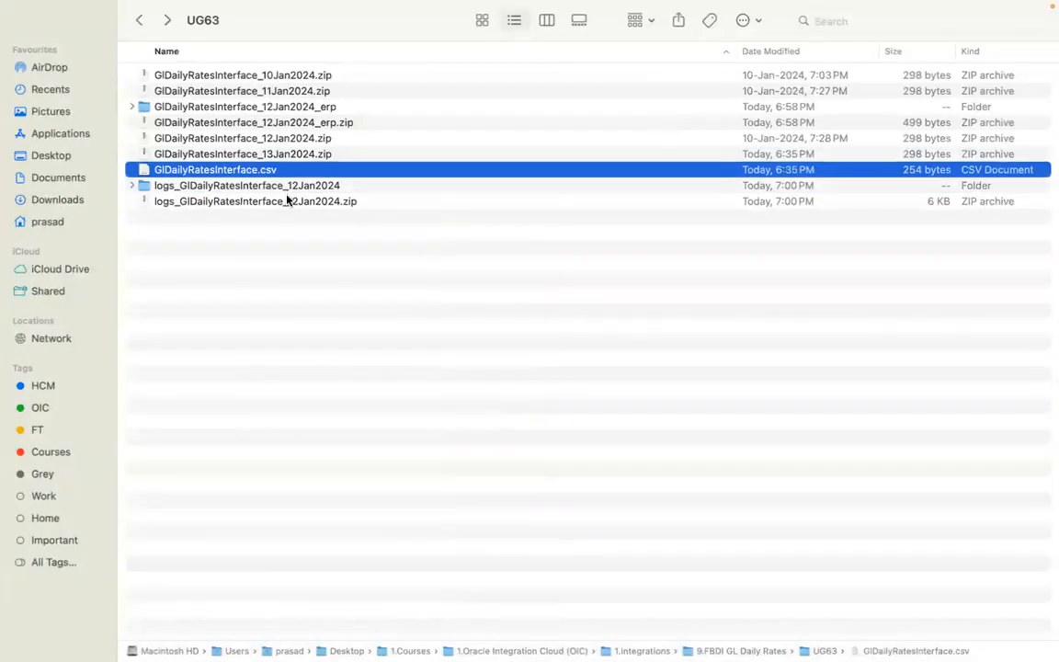
click(287, 192)
double_click(288, 187)
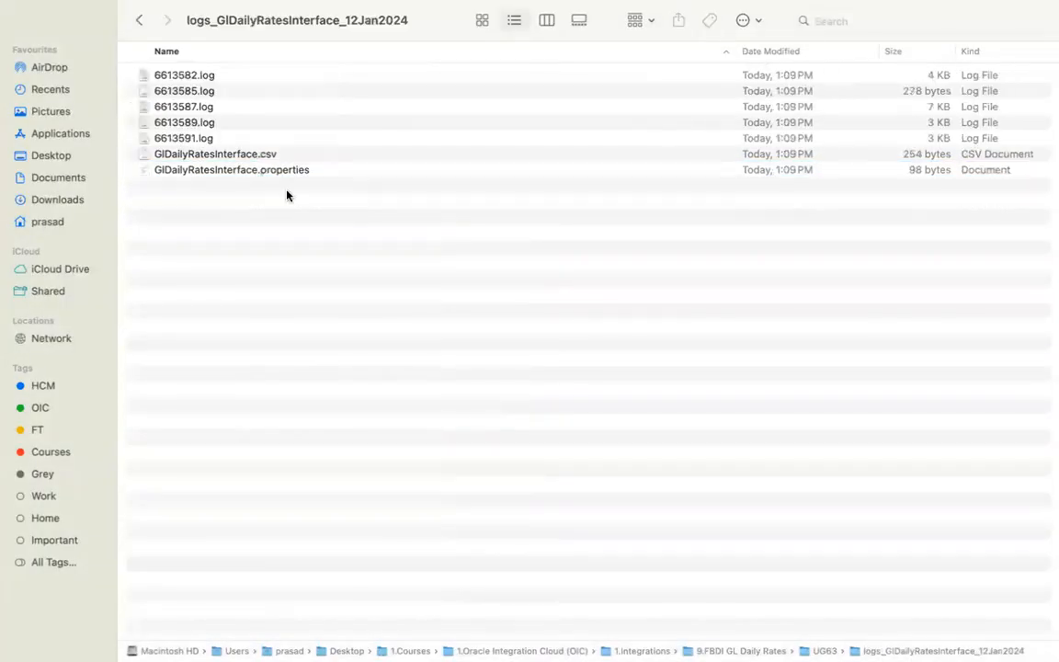
- Select the five log files and open GlDailyRatesInterface.csv in a text editor
click(229, 74)
shift+click(234, 138)
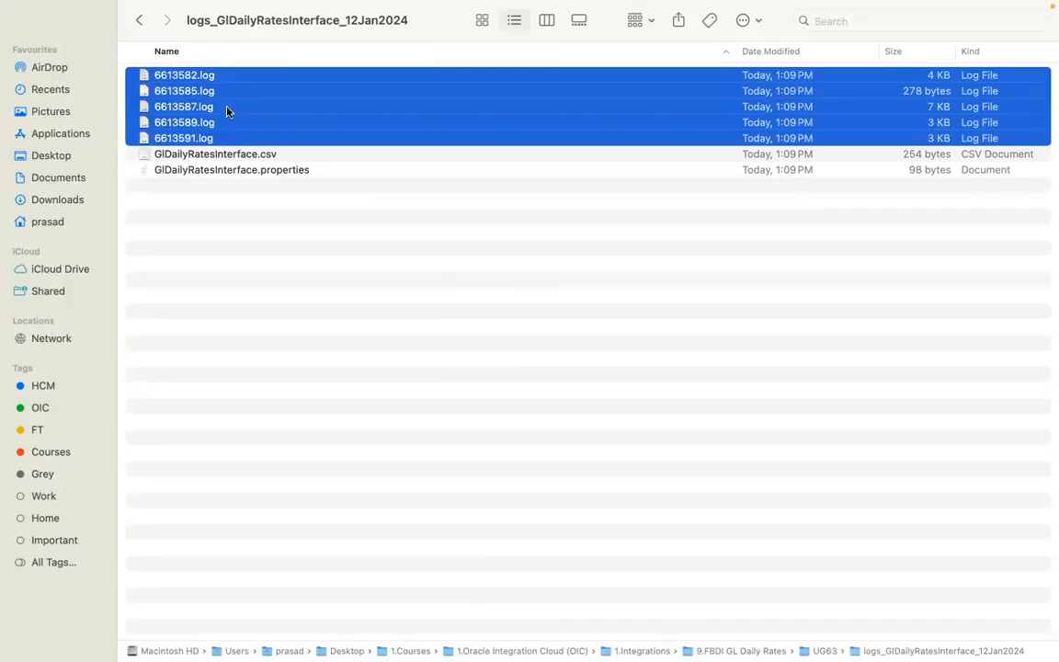
click(265, 157)
click(273, 171)
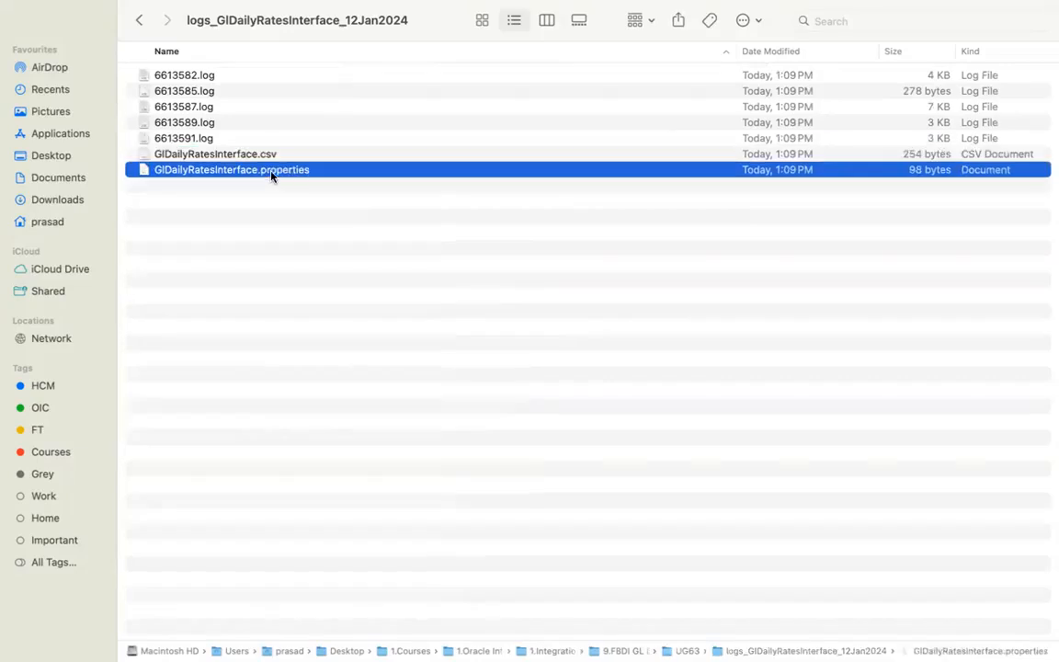
click(272, 157)
right_click(272, 158)
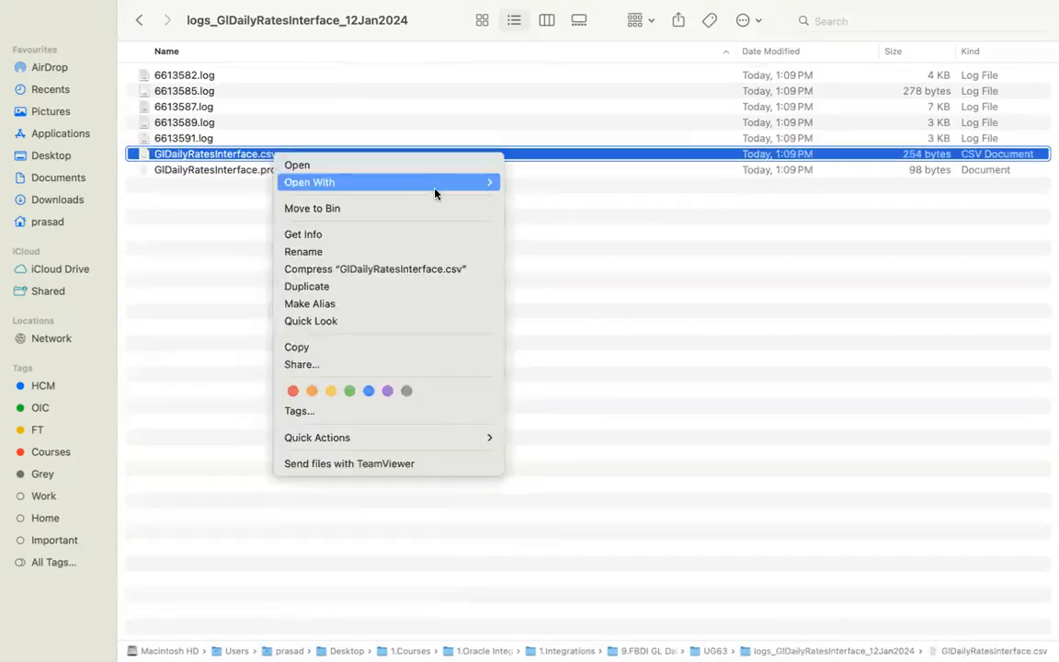
mouse_move(432, 184)
click(571, 312)
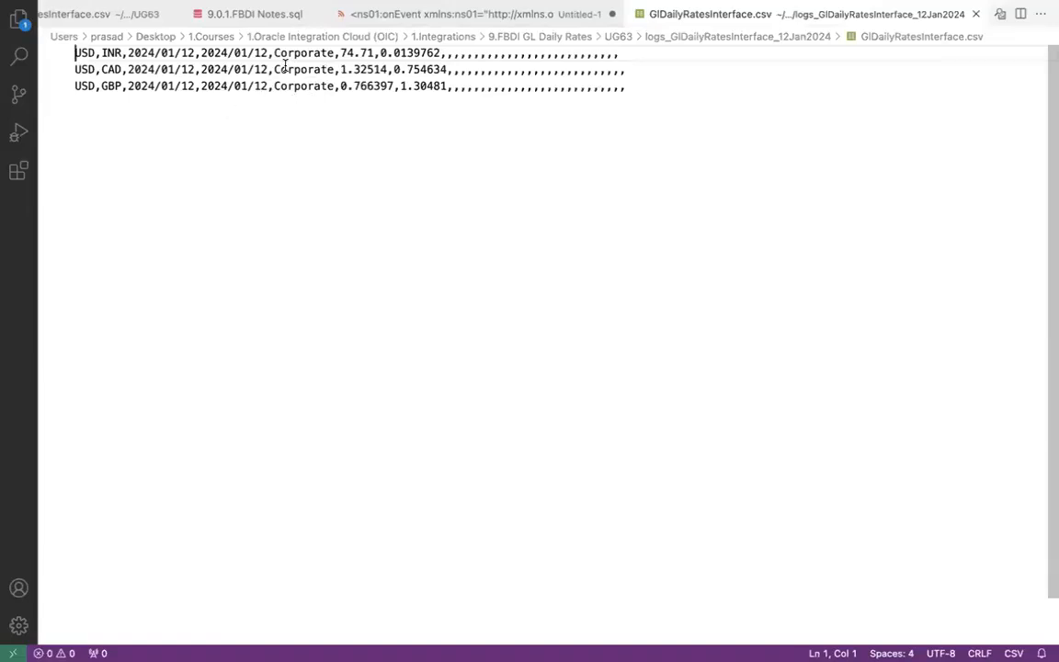
- Recheck GlDailyRatesInterface.properties and GlDailyRatesInterface.csv in Finder
key(super+Tab)
click(285, 170)
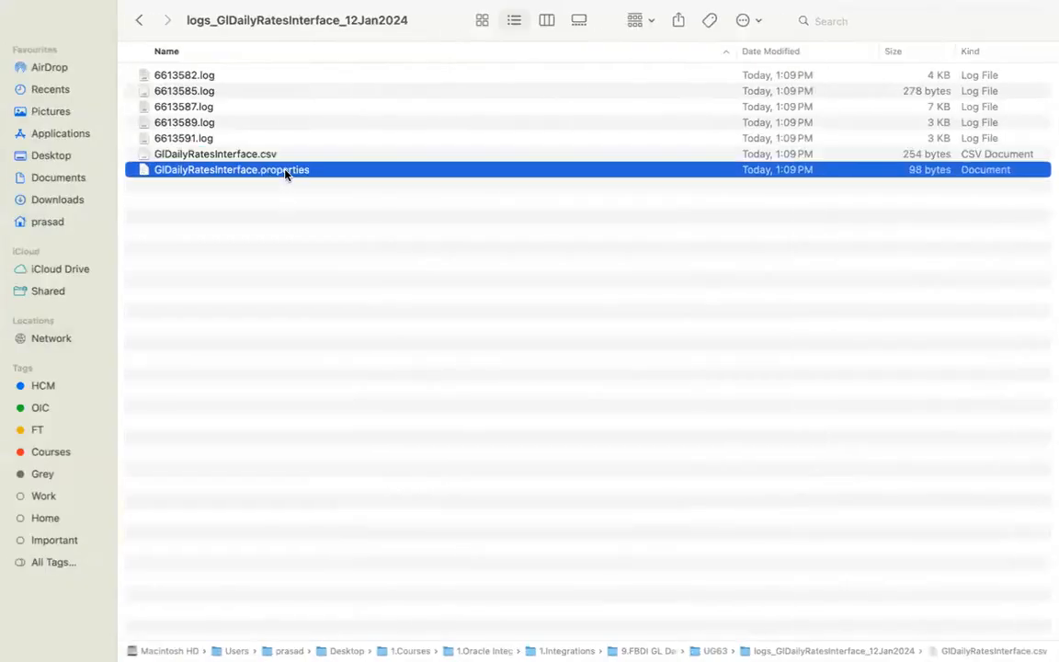
click(268, 154)
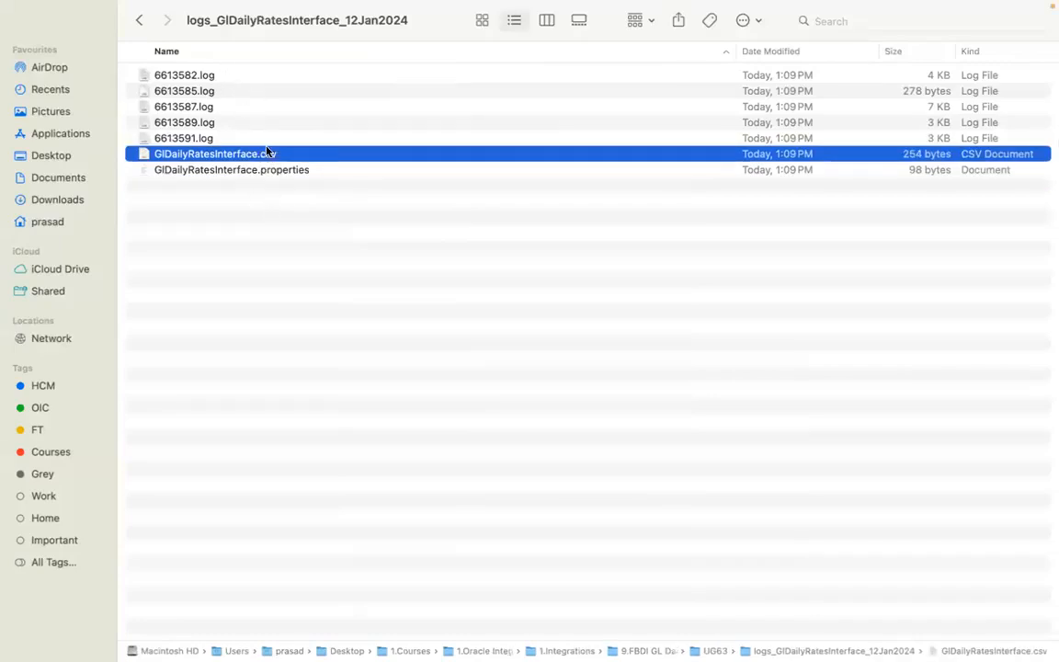
key(super+Tab)
key(super+Tab)
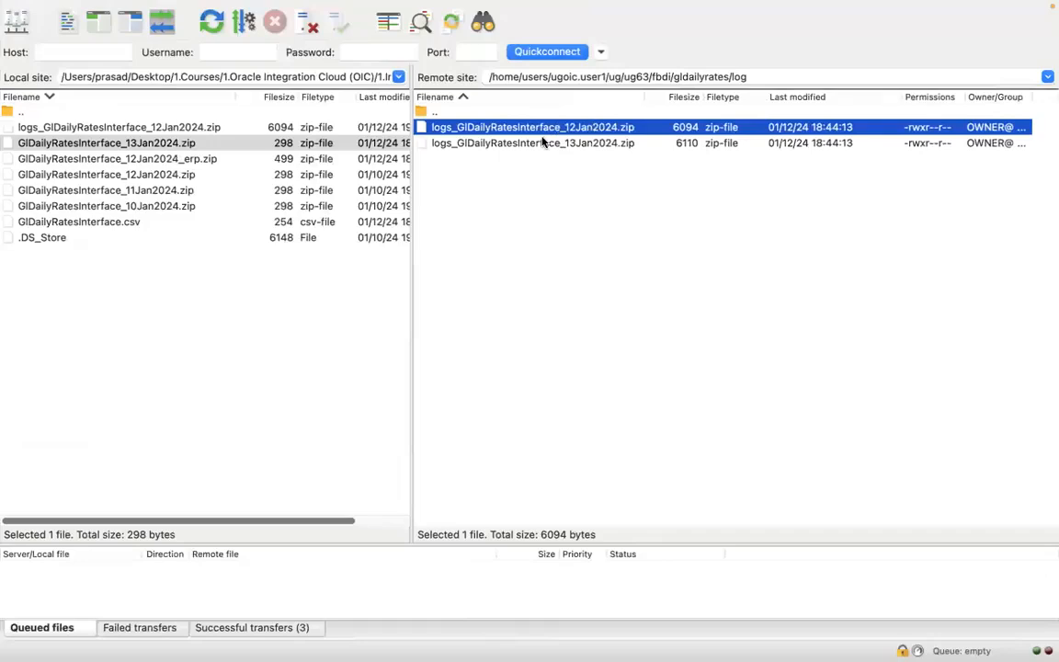
key(super+Tab)
key(super+Tab)
key(super+Tab)
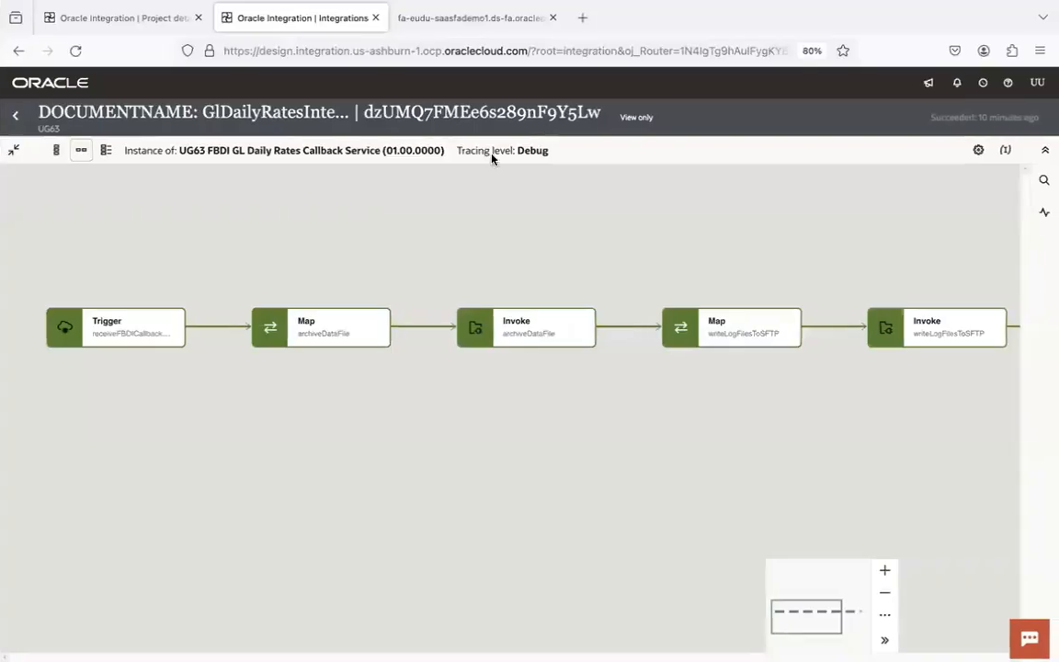
- Pan the callback instance flow to show its Invoke, Map, Notification and end nodes
drag(712, 373, 257, 397)
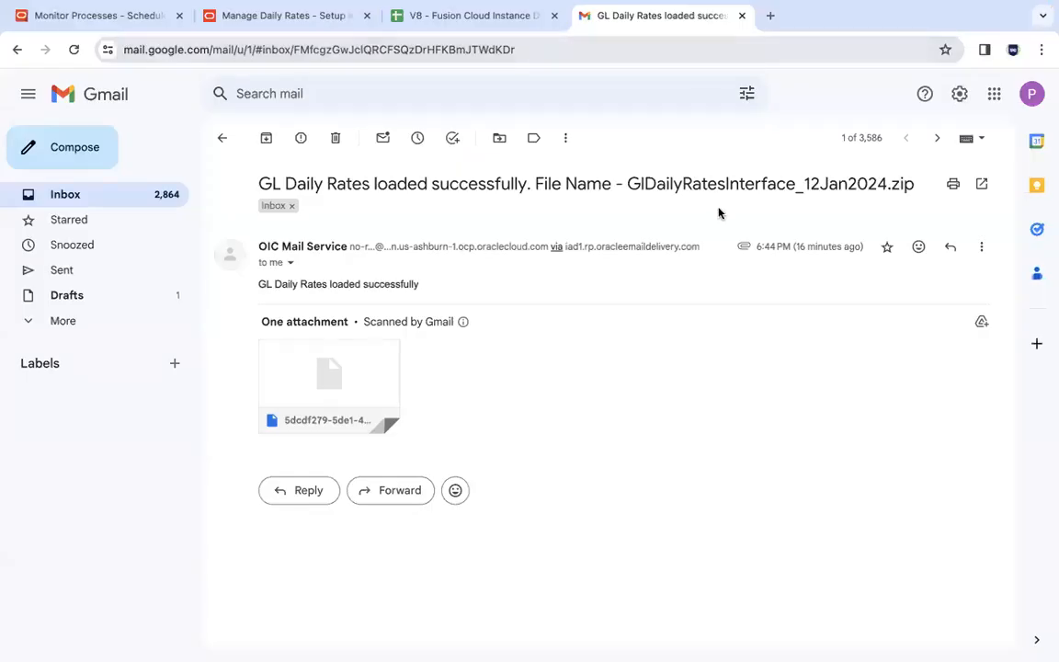
- Compare the 13Jan2024 and 12Jan2024 success emails, settling on 12Jan2024's 6 KB attachment
click(937, 138)
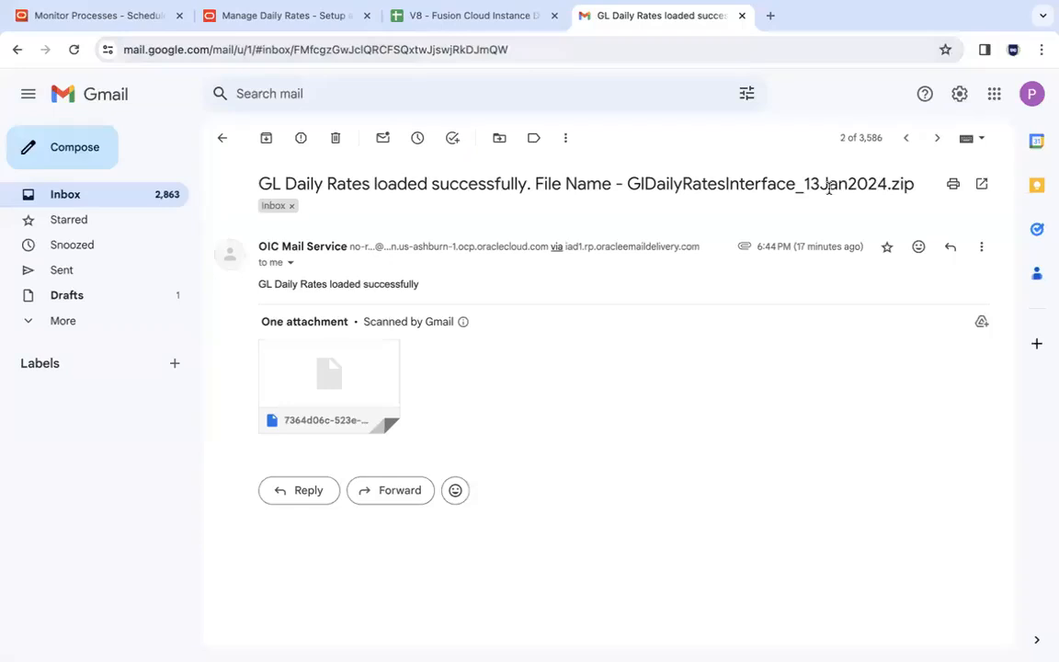
click(904, 138)
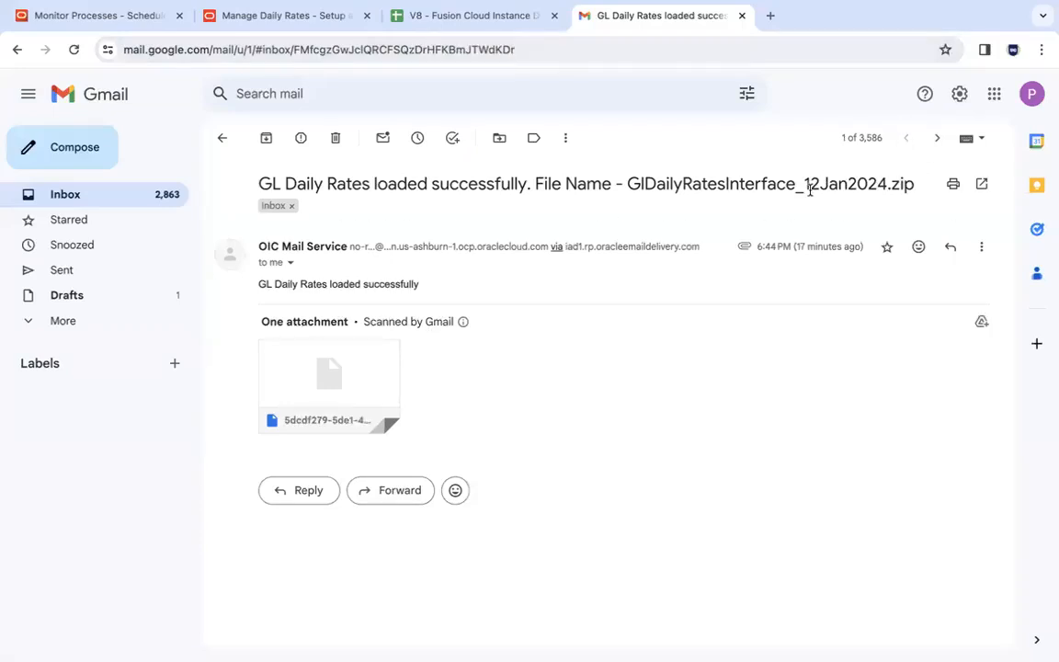
click(937, 138)
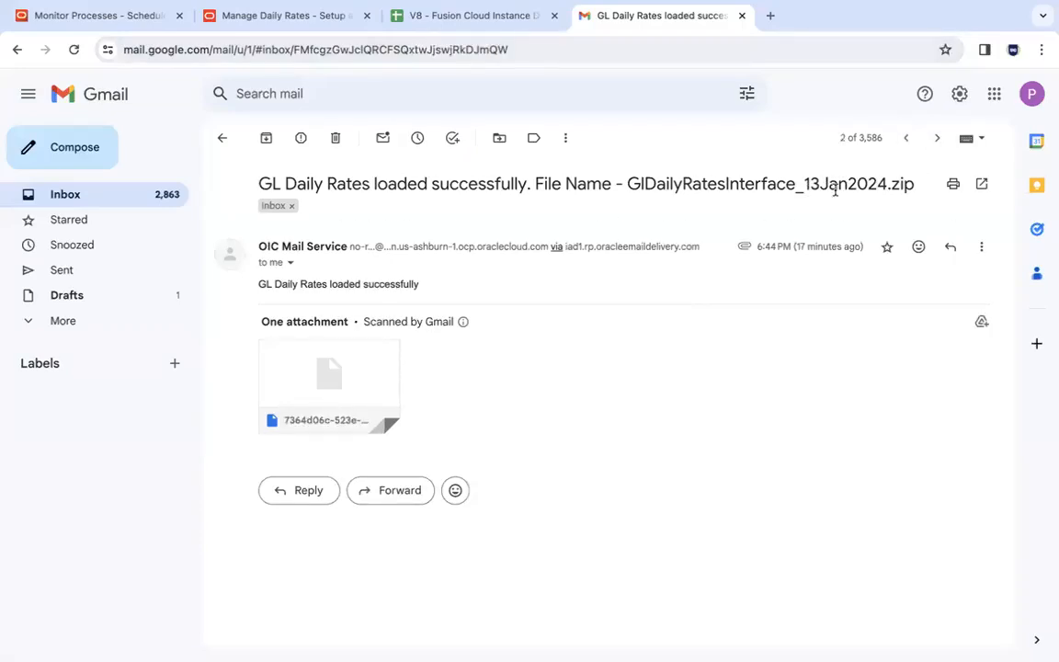
click(905, 138)
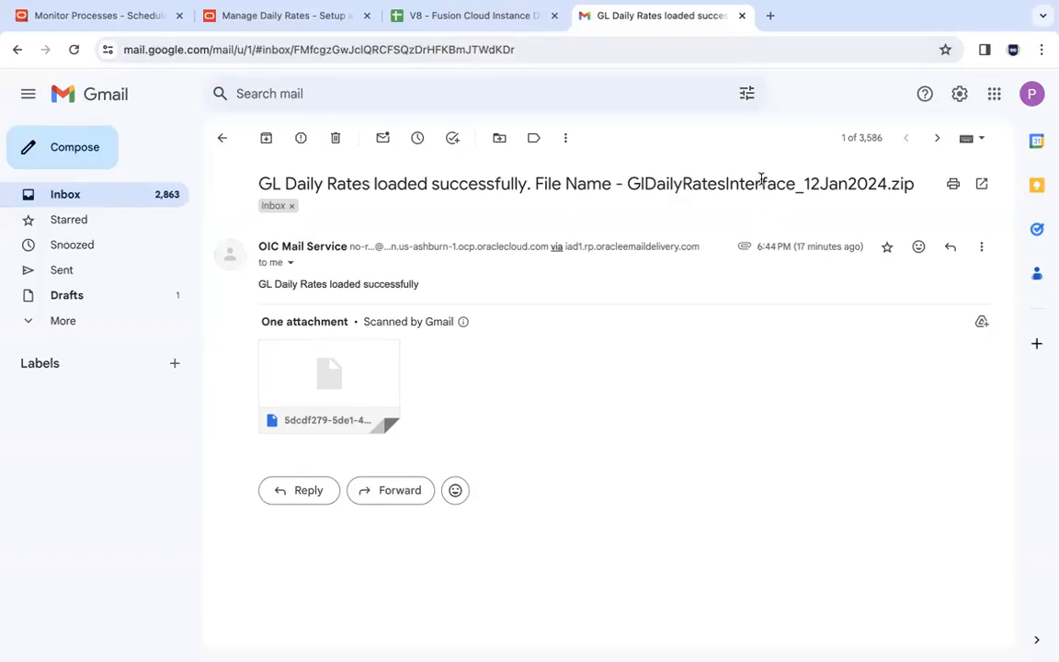
mouse_move(296, 372)
mouse_move(365, 368)
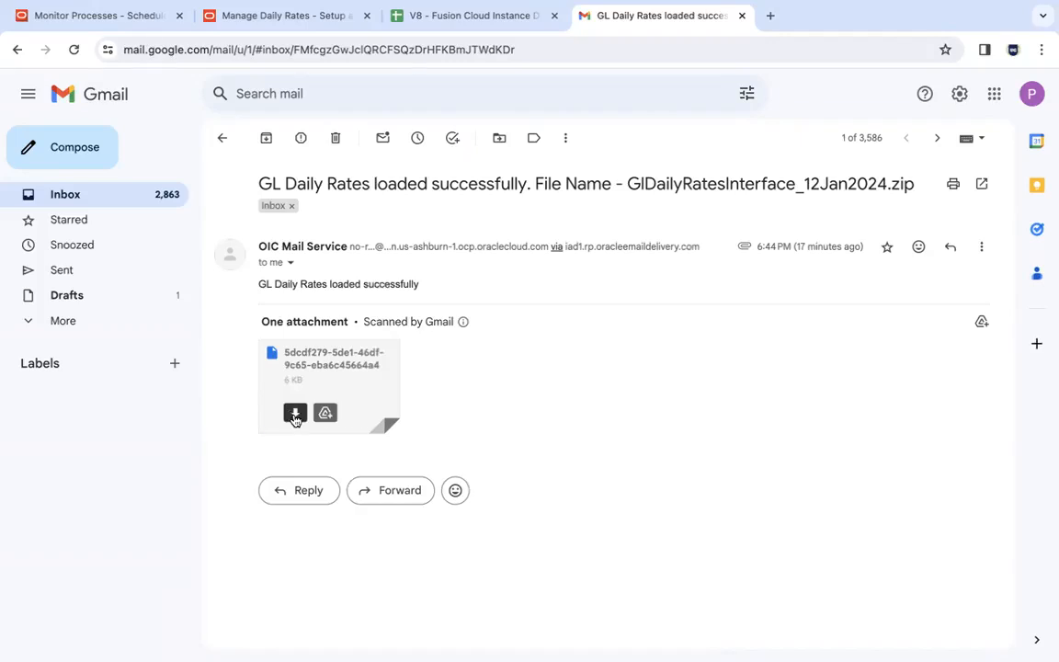
- Download the email attachment and rename it with a .zip extension
click(294, 416)
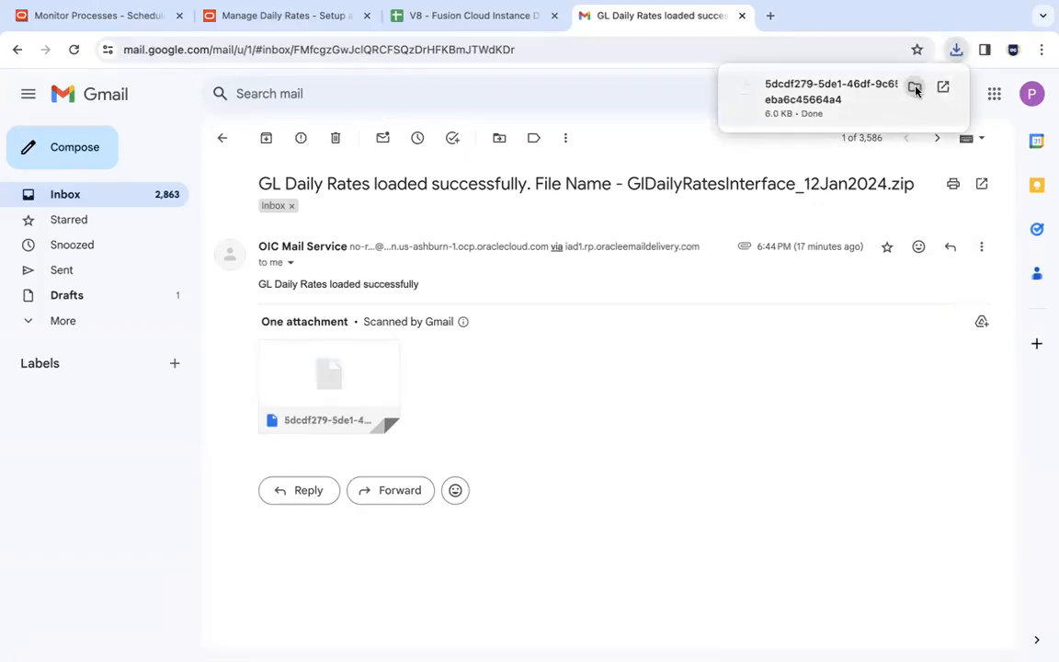
click(915, 89)
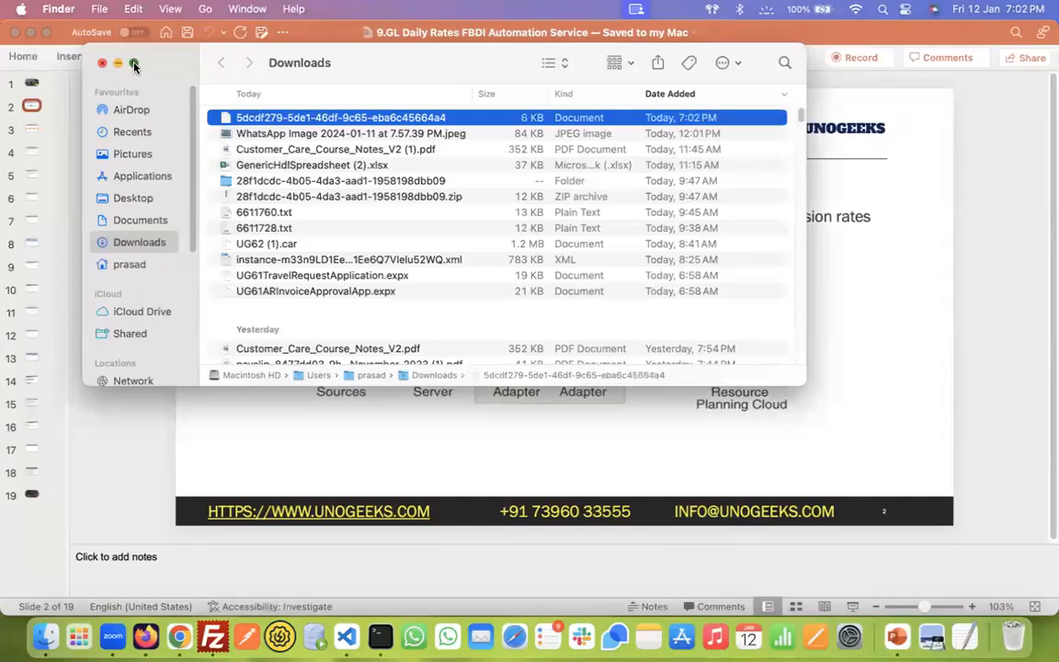
click(133, 65)
right_click(330, 76)
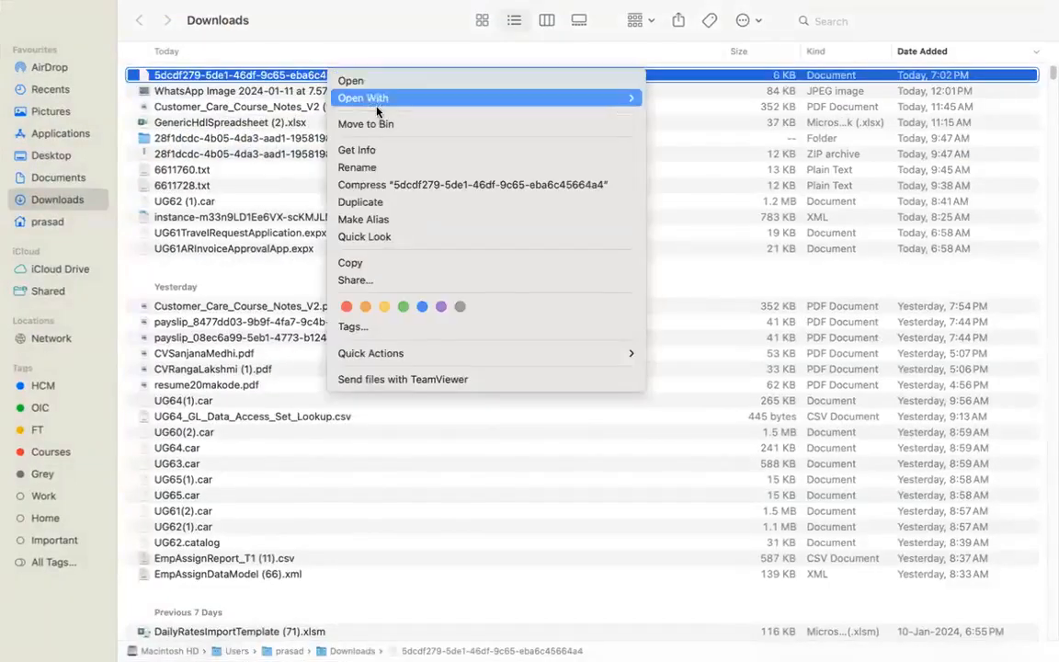
click(373, 168)
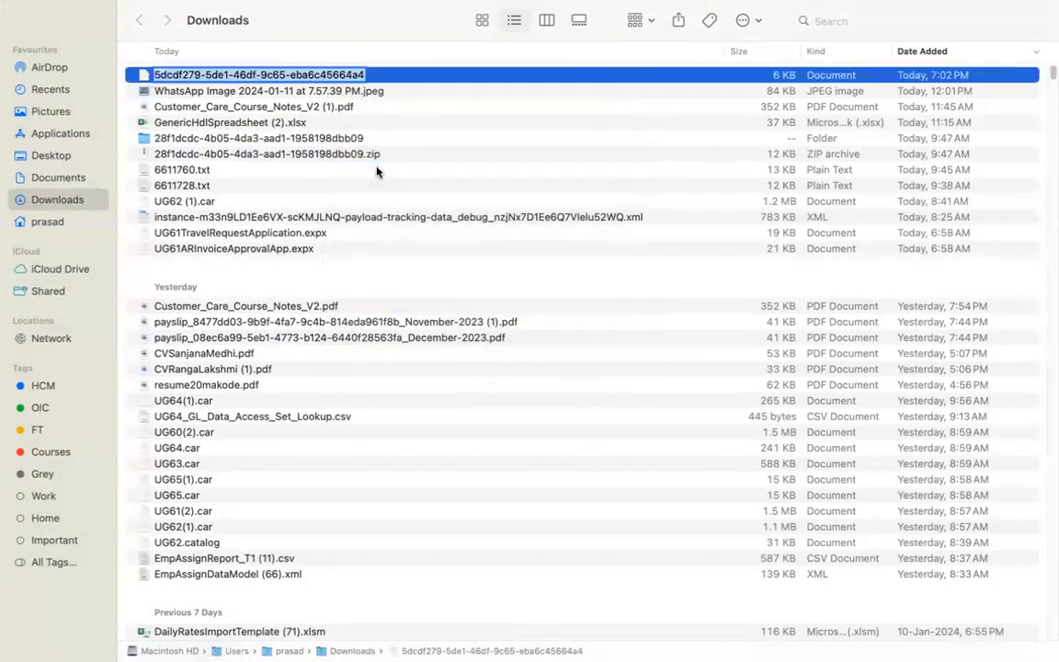
key(Right)
text(.zip)
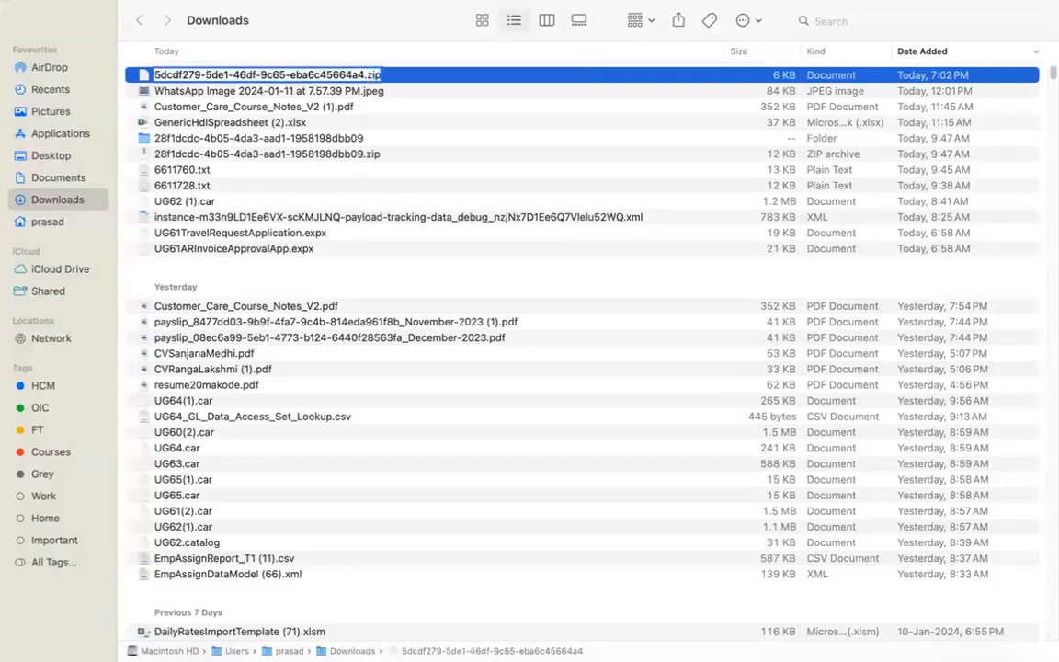
key(Return)
click(562, 288)
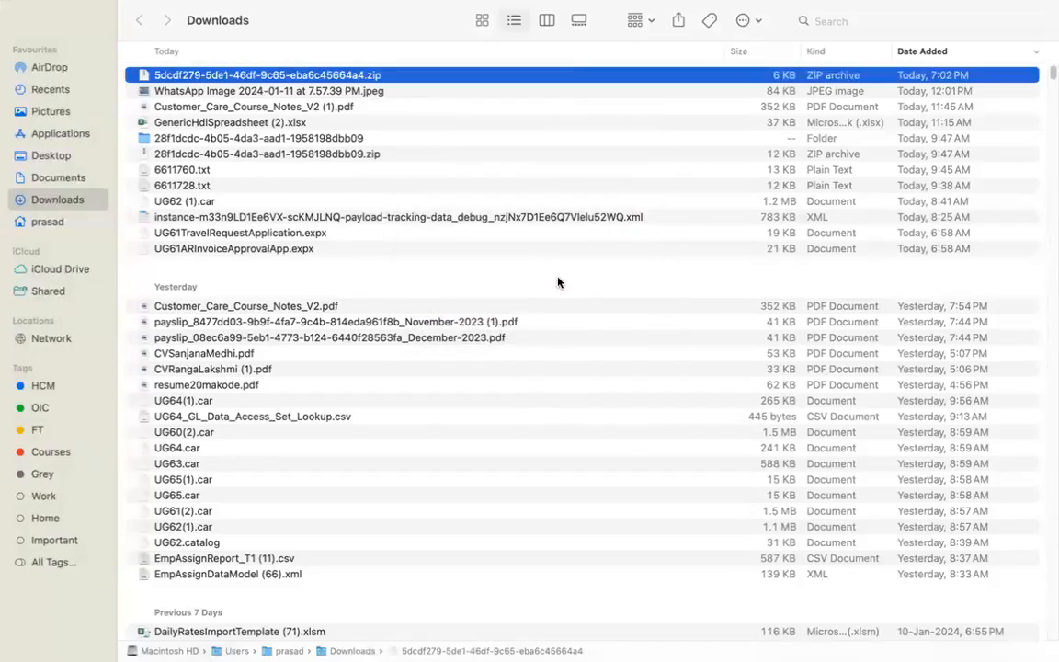
- Open the extracted attachment folder with its five logs, CSV and properties file
key(ctrl+Left)
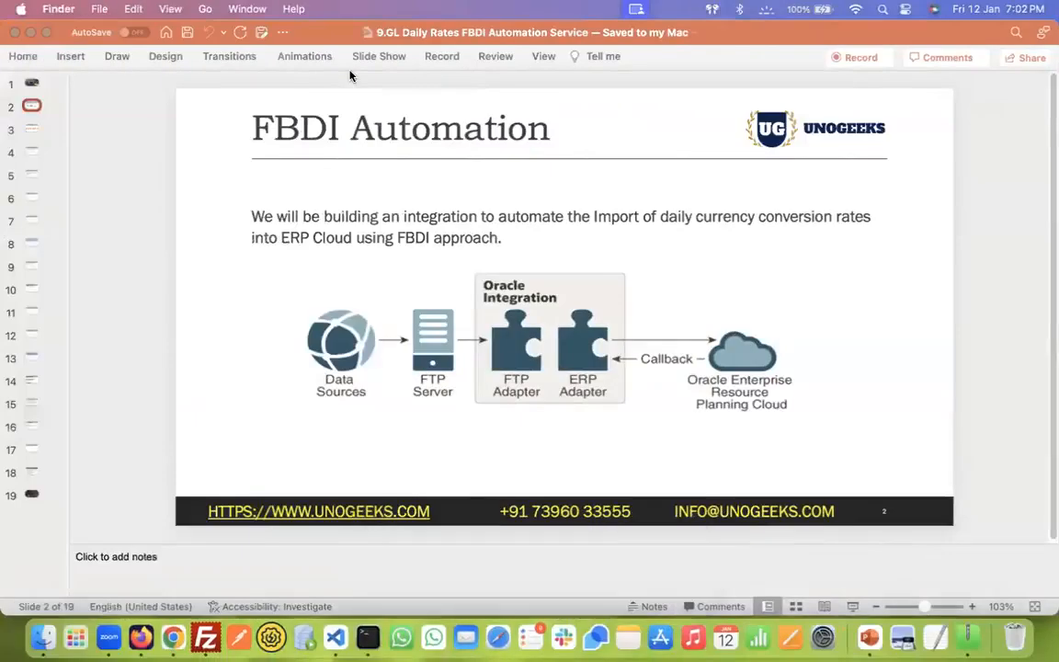
double_click(346, 83)
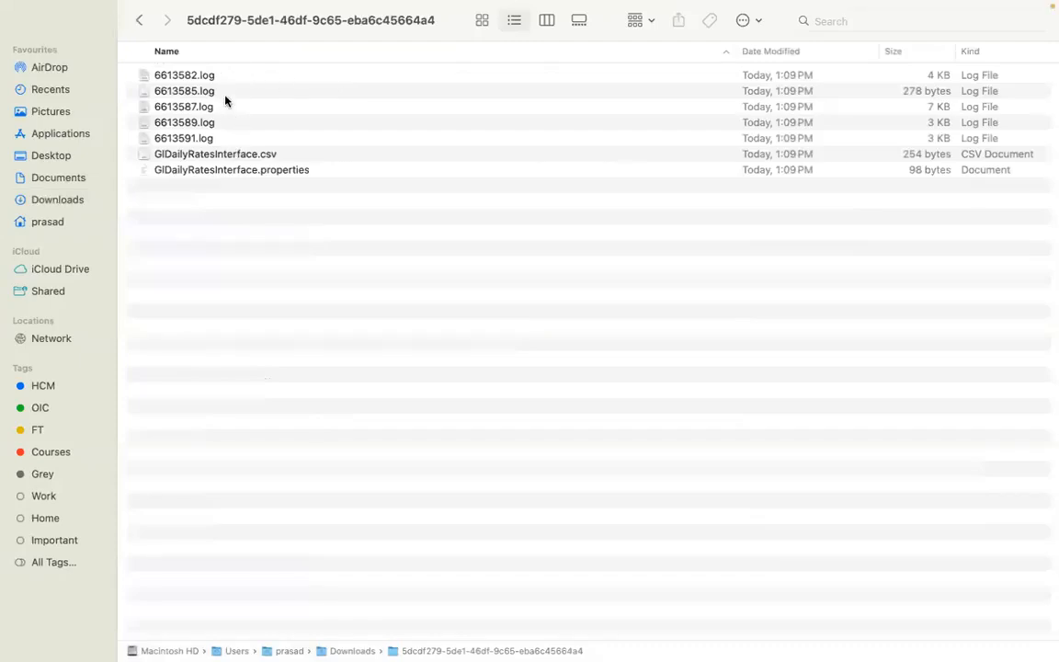
key(super+Tab)
key(super+Tab)
key(super+Tab)
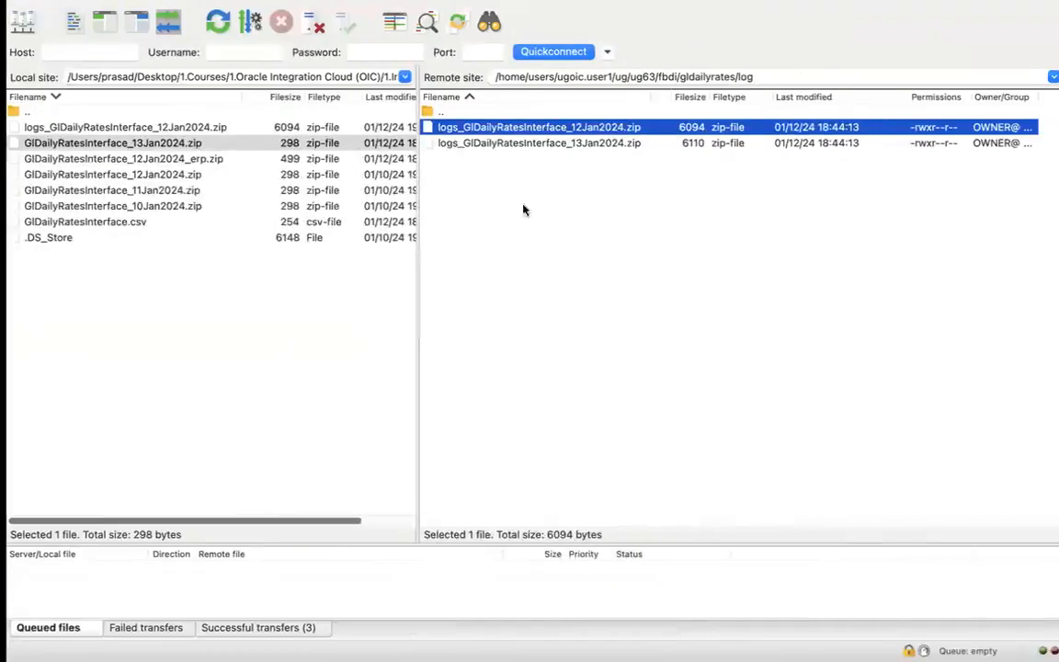
- Download the Gmail attachment again and close the integration back to the project
key(super+Tab)
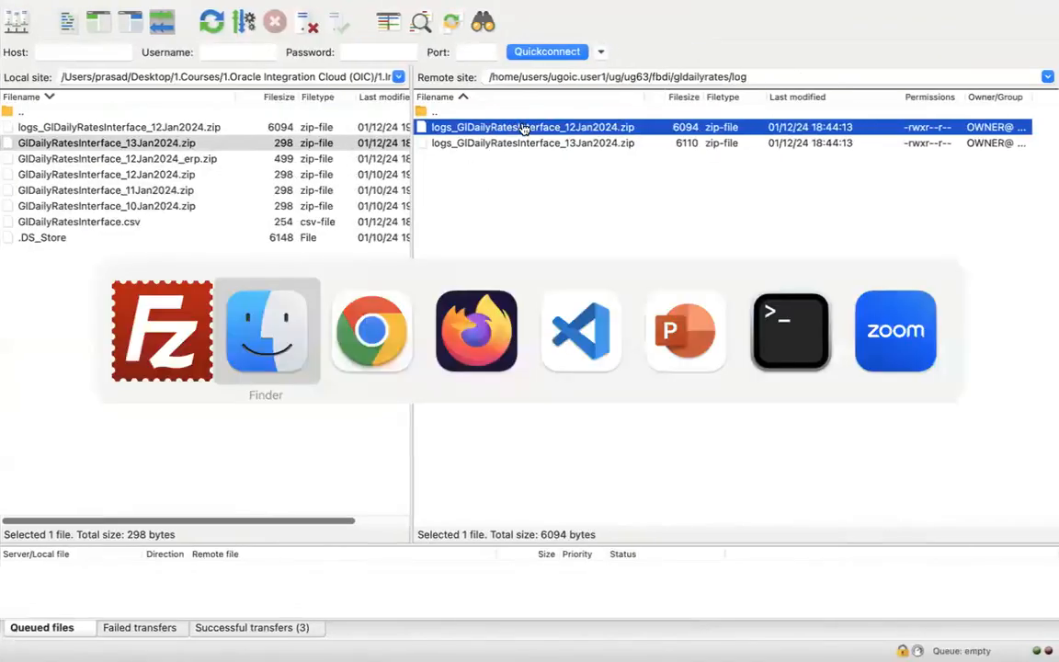
key(super+Tab)
mouse_move(325, 414)
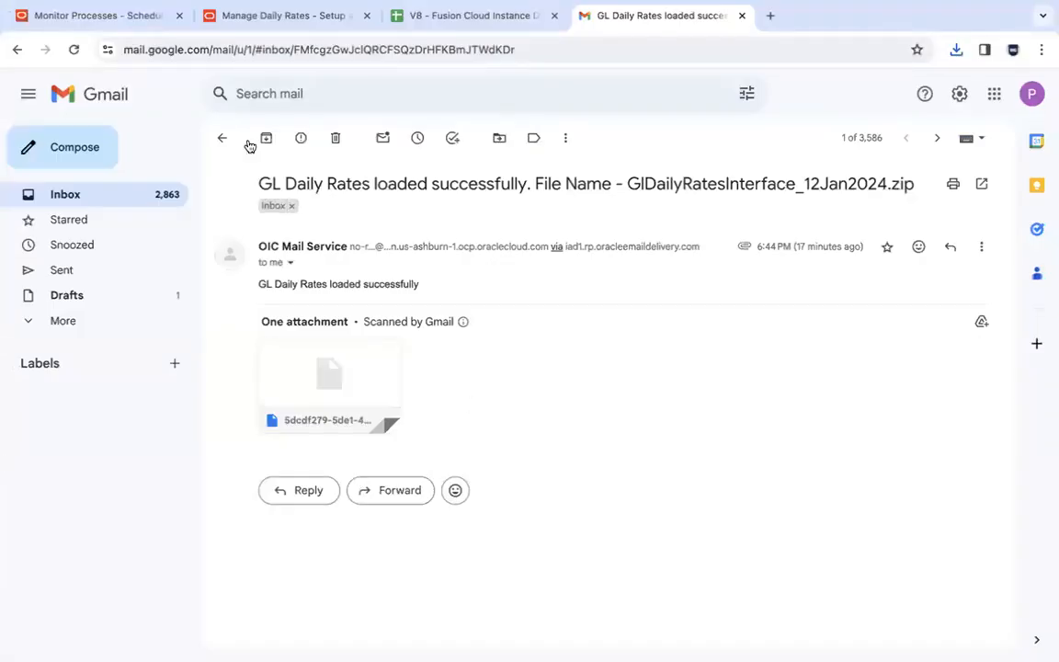
click(292, 411)
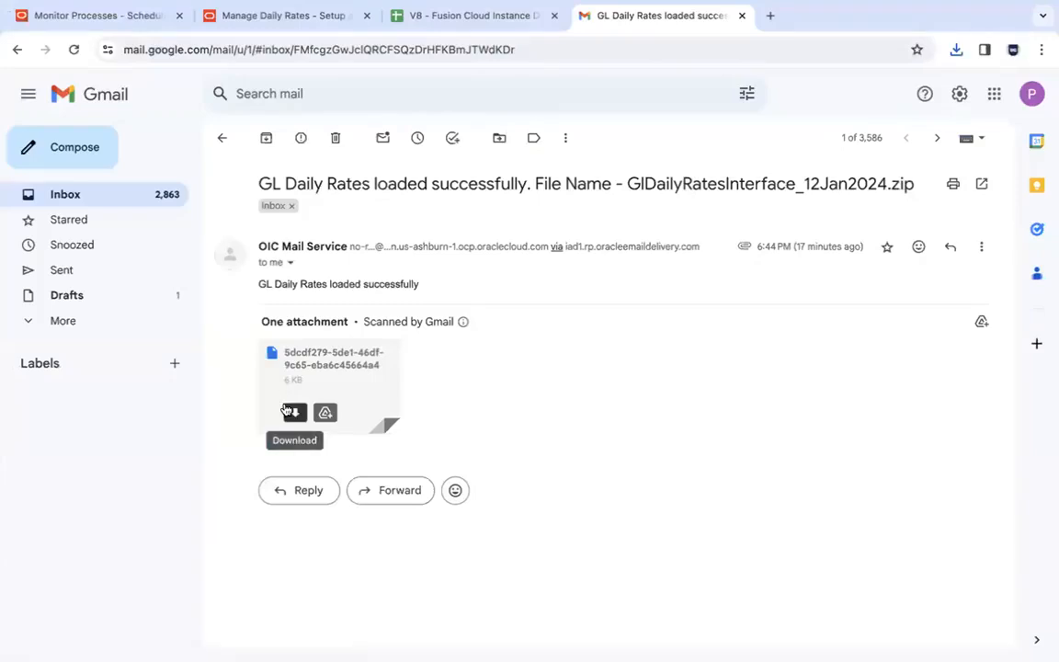
key(super+Tab)
key(super+Tab)
key(super+Tab)
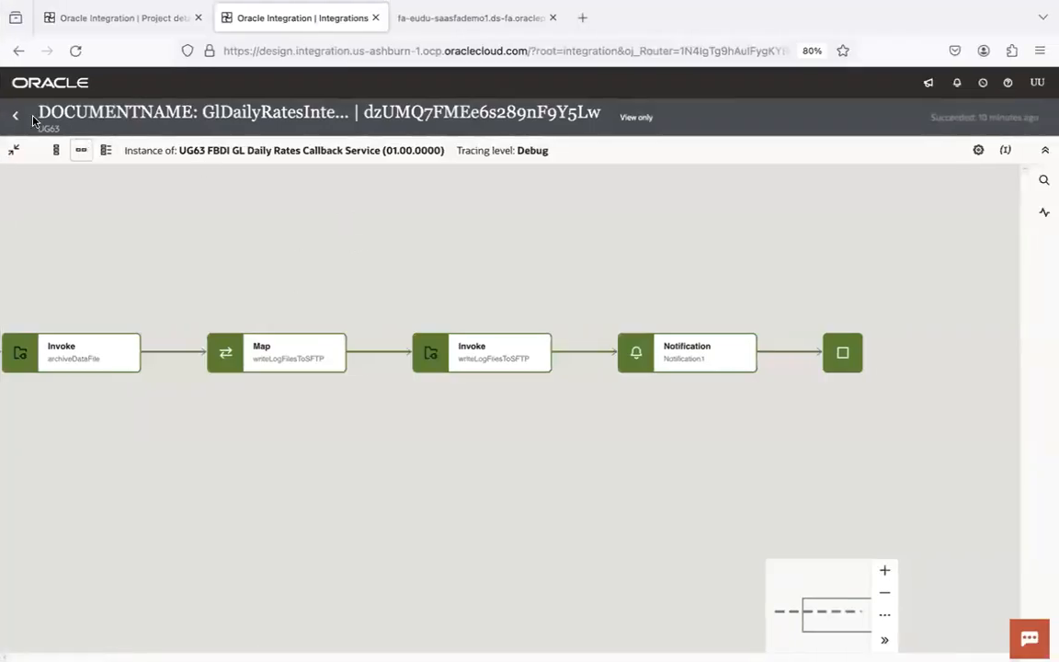
click(15, 116)
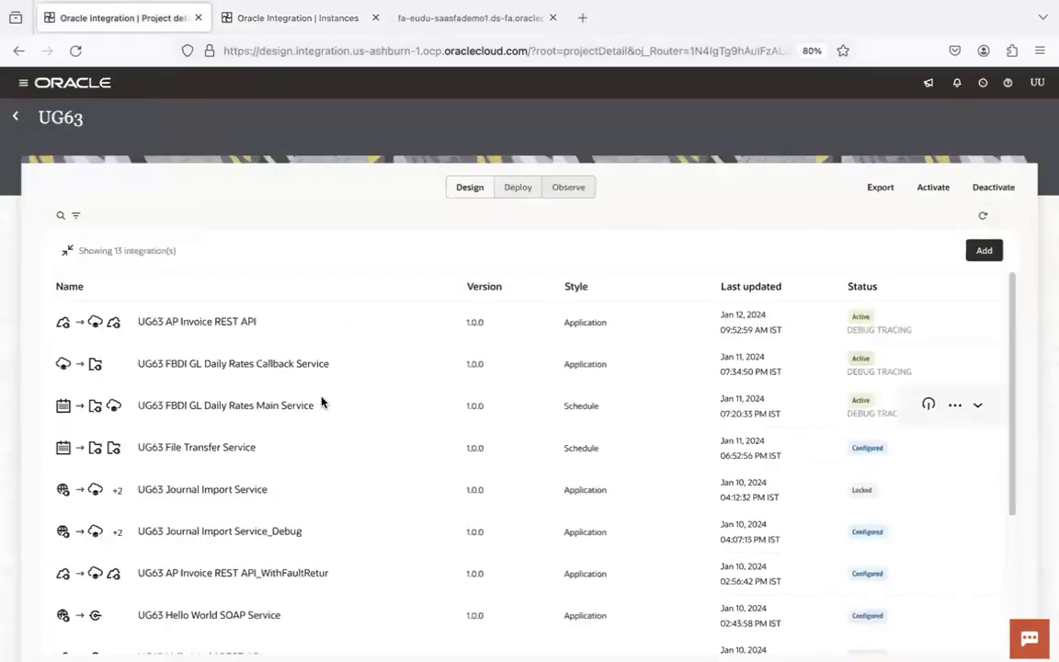
- List the remote input folder in FileZilla, then view Oracle Fusion's scheduled processes
key(super+Tab)
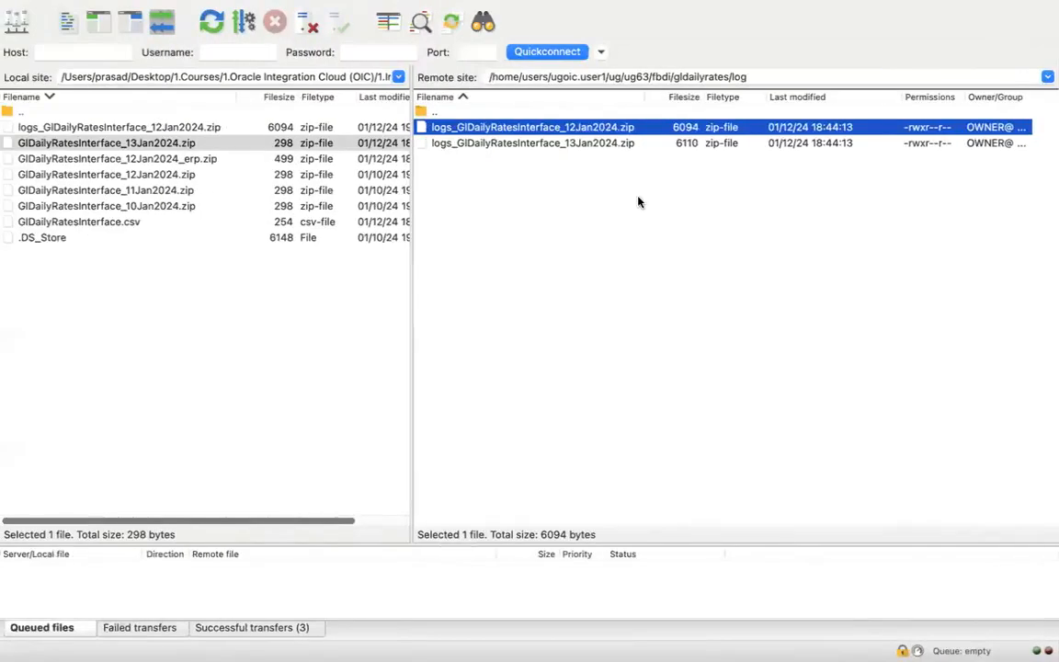
click(736, 77)
text(input)
key(Return)
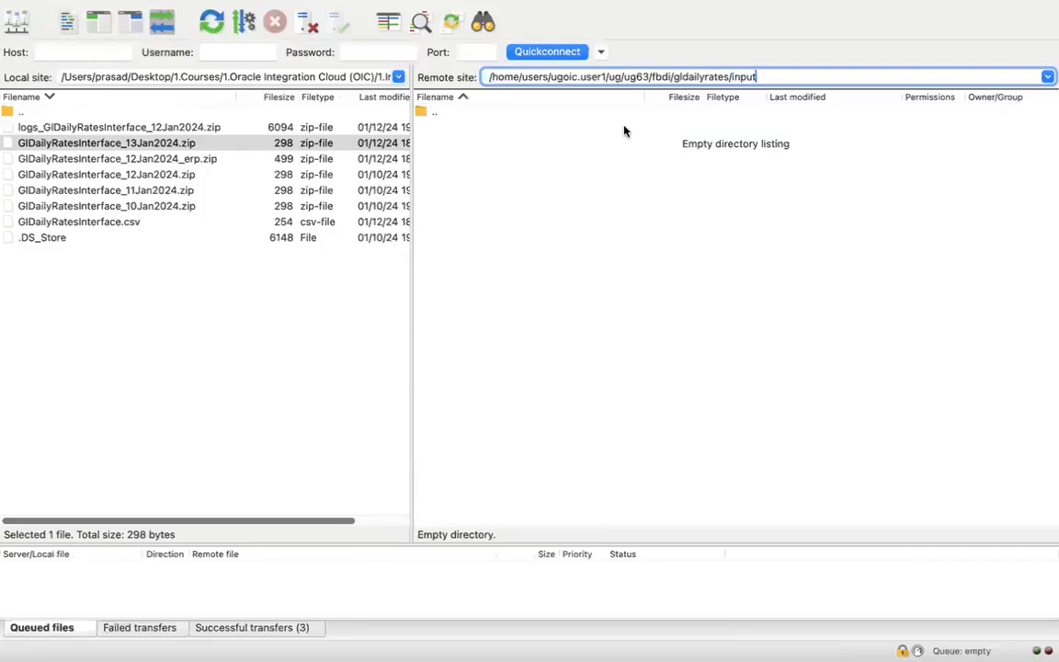
key(super+Tab)
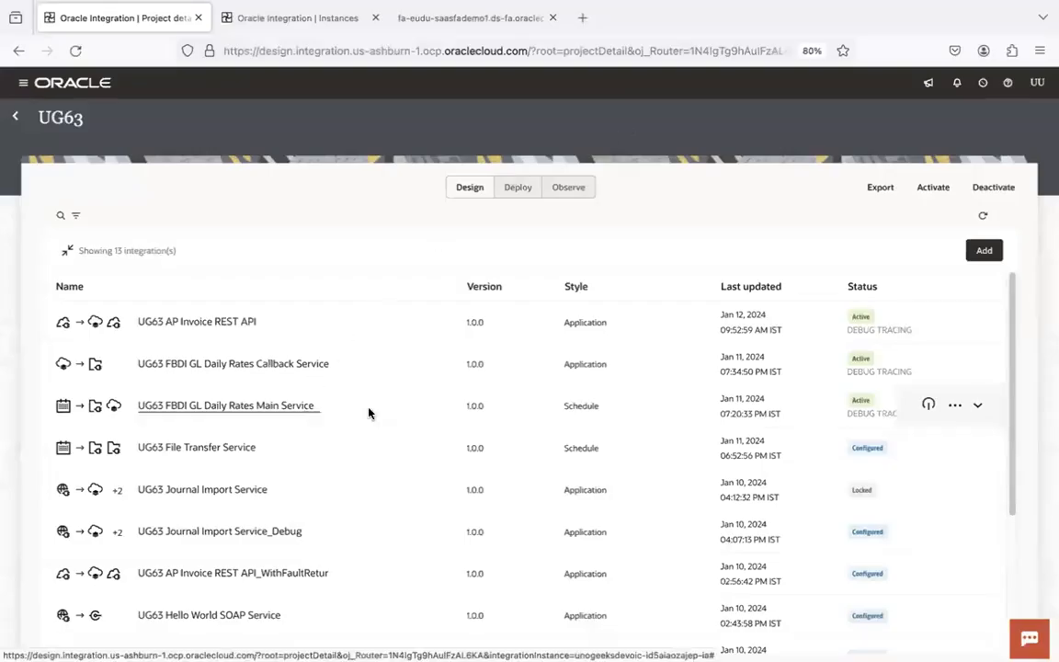
key(super+Tab)
key(super+Tab)
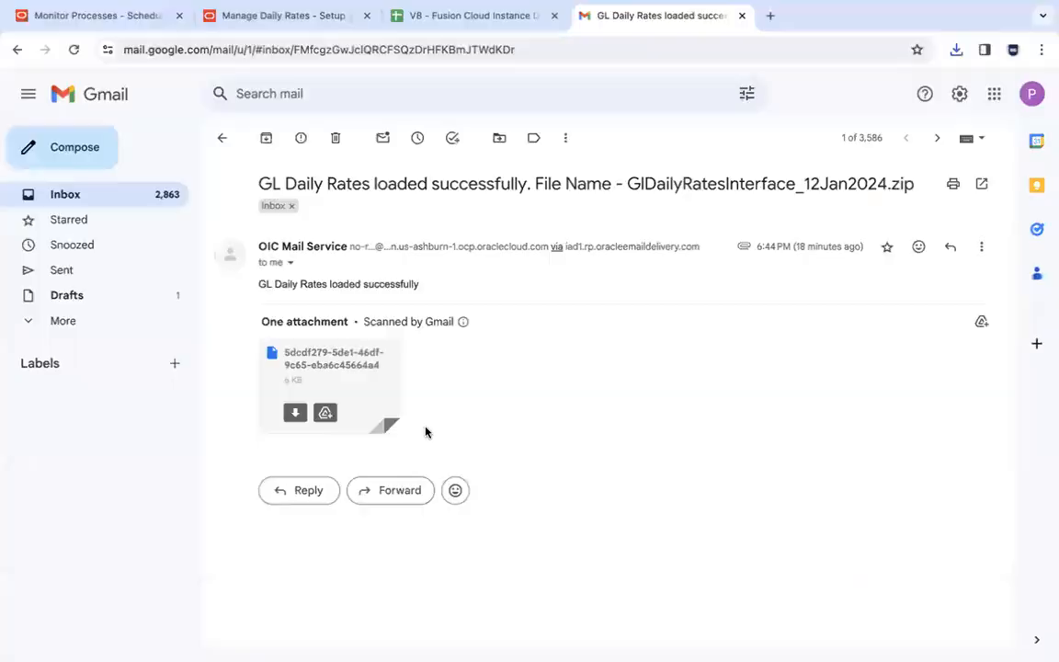
click(130, 18)
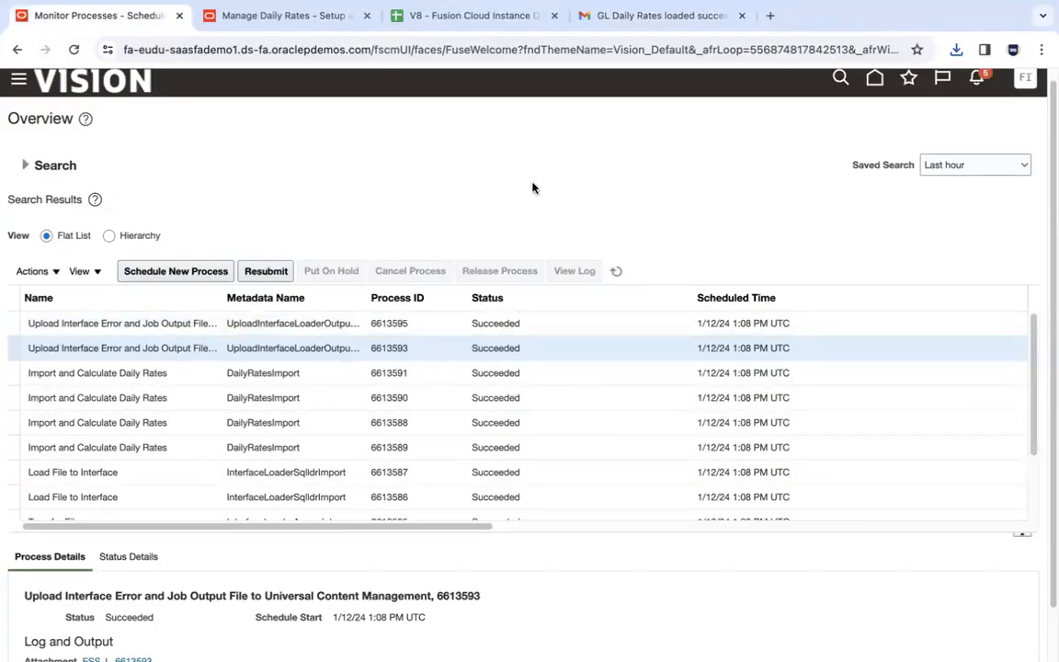
- Show the Oracle Integration Instances list with the four recent UG63 runs
key(super+Tab)
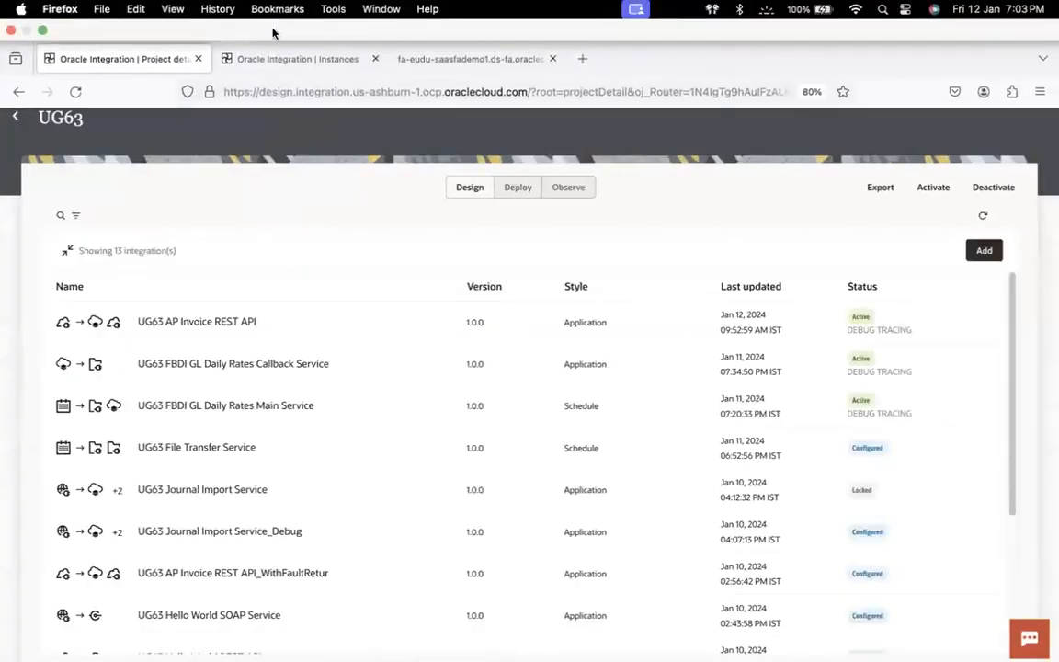
click(262, 18)
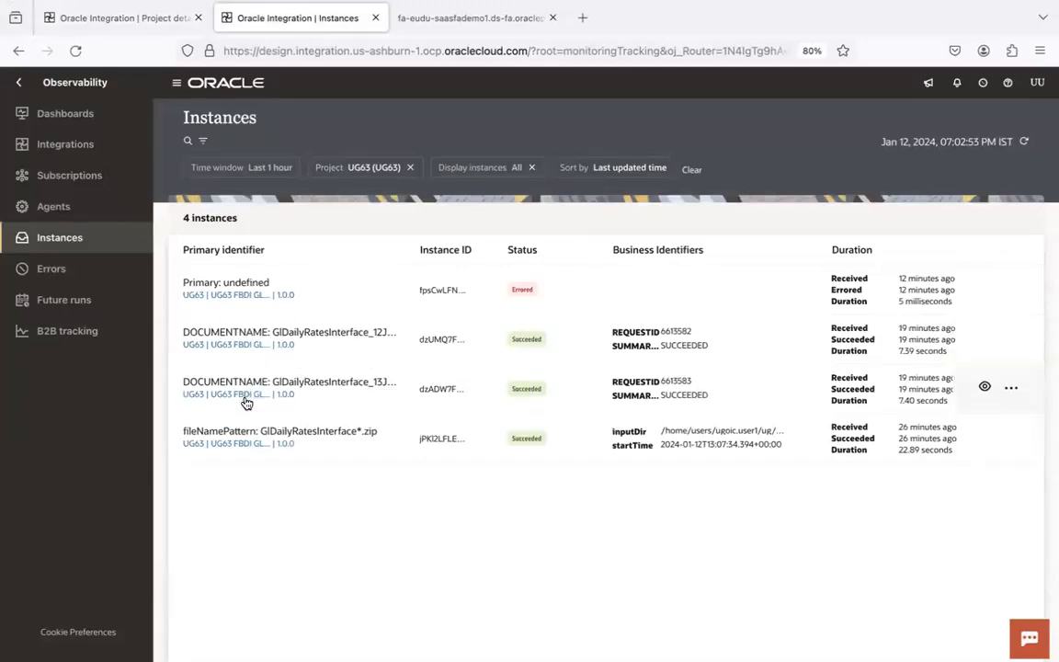
- Review the ERP event subscriptions JSON, then open UG63 FBDI GL Daily Rates Main Service
key(super+Tab)
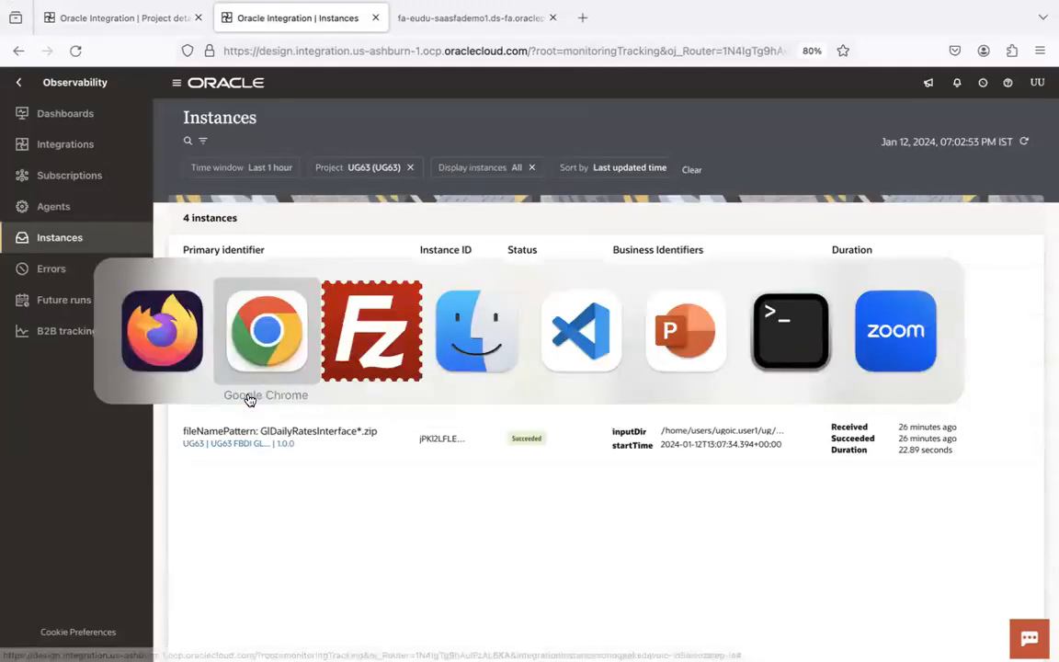
key(super+Tab)
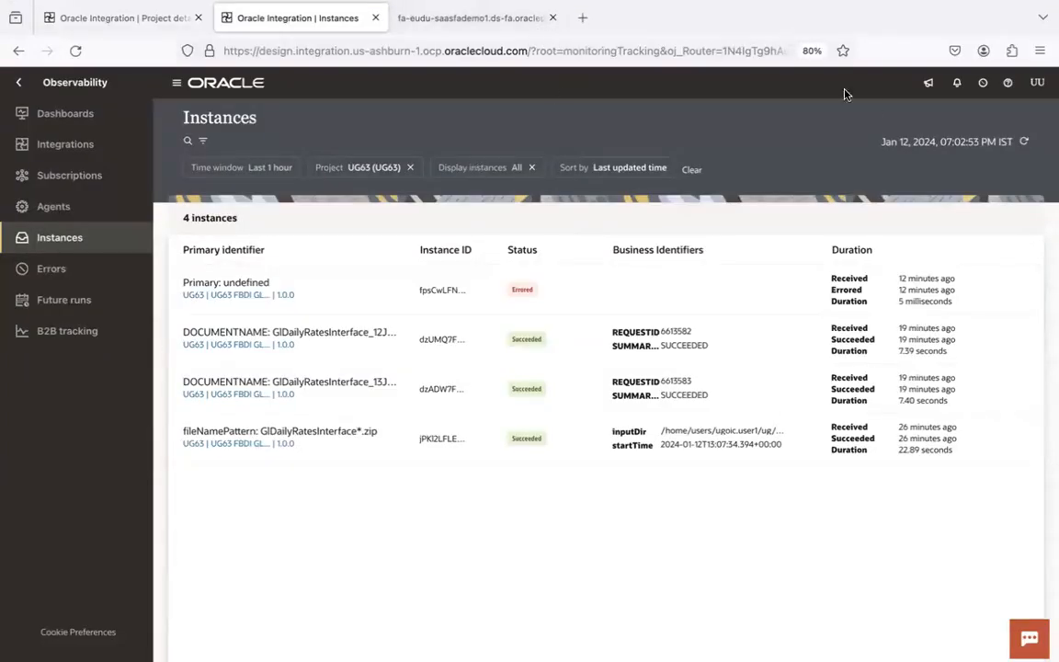
click(464, 17)
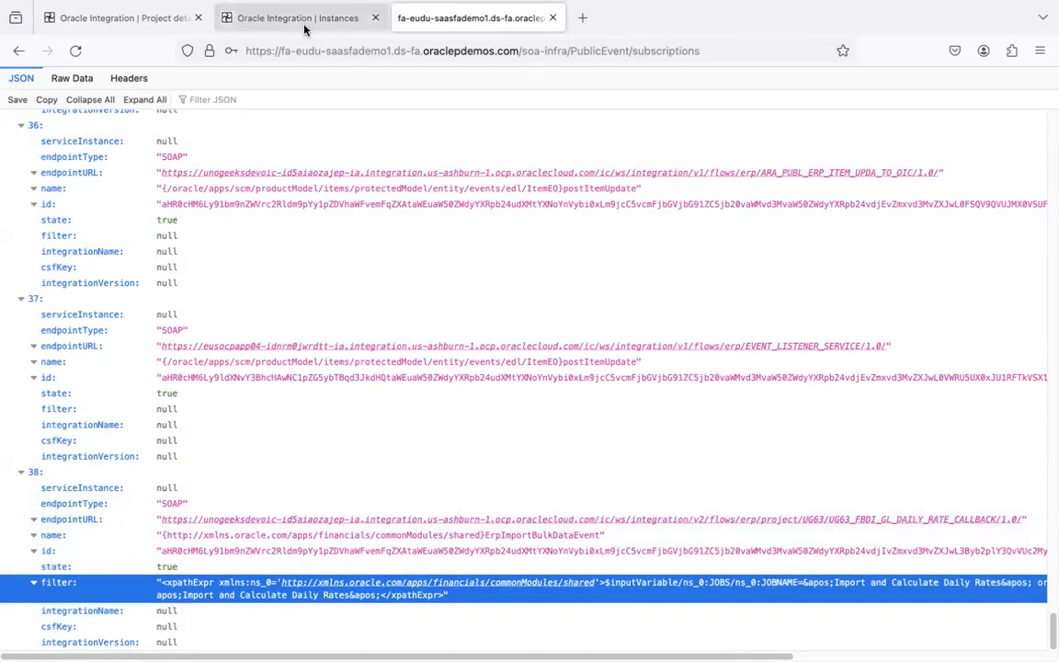
click(276, 19)
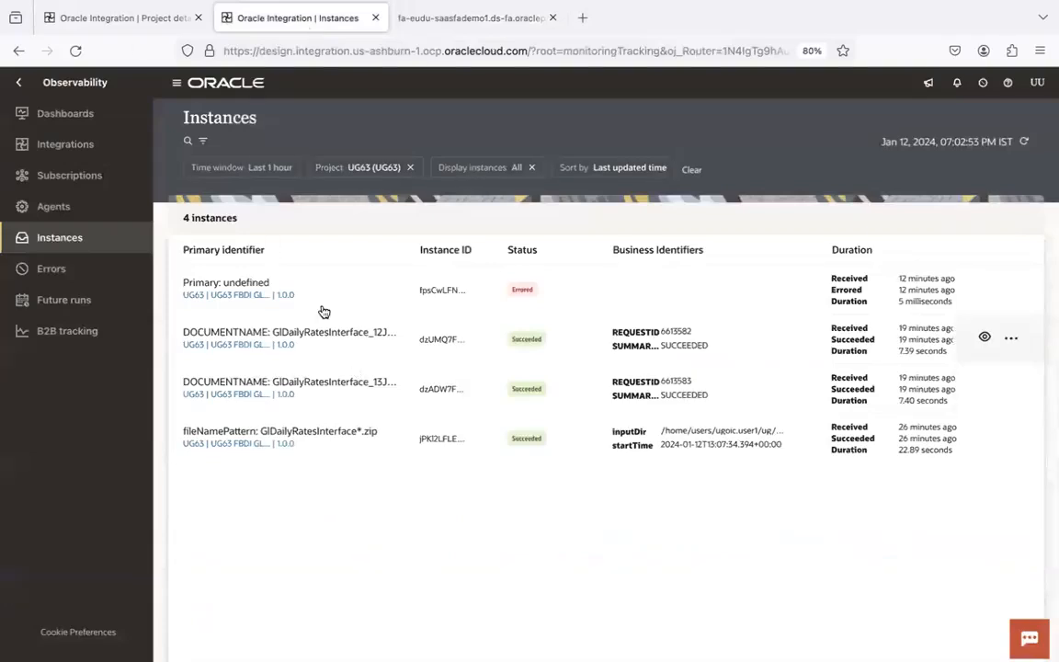
click(120, 18)
click(262, 406)
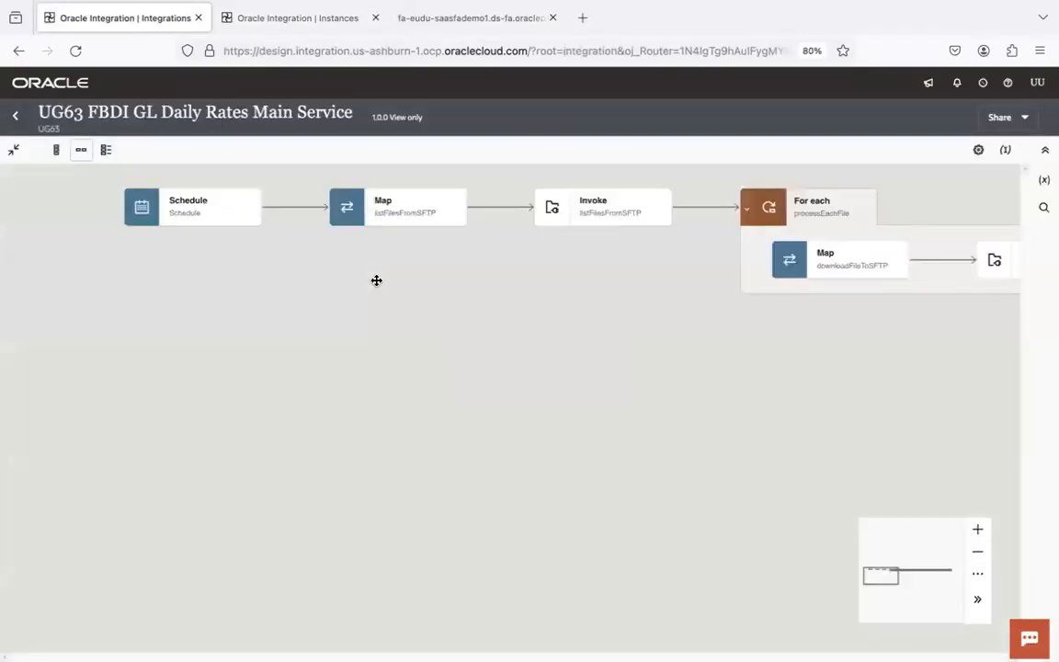
- Pan the Main Service flow to its file staging steps, then present the FBDI Automation slide
drag(749, 395, 132, 445)
drag(788, 491, 382, 479)
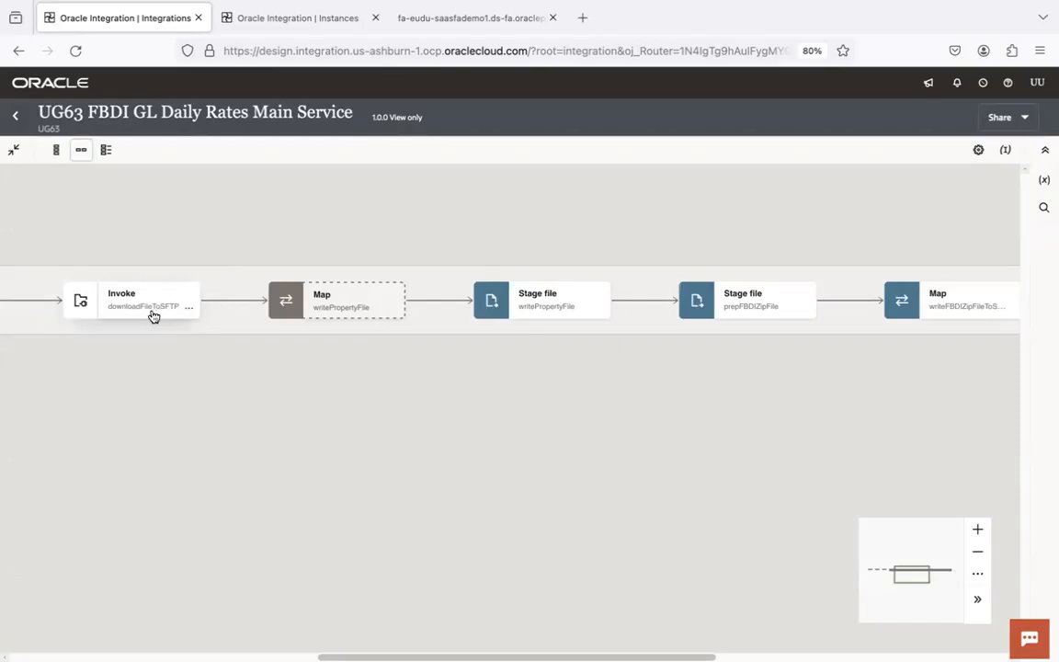
key(super+Tab)
key(super+Tab)
key(super+Tab)
key(super+Tab)
key(super+Tab)
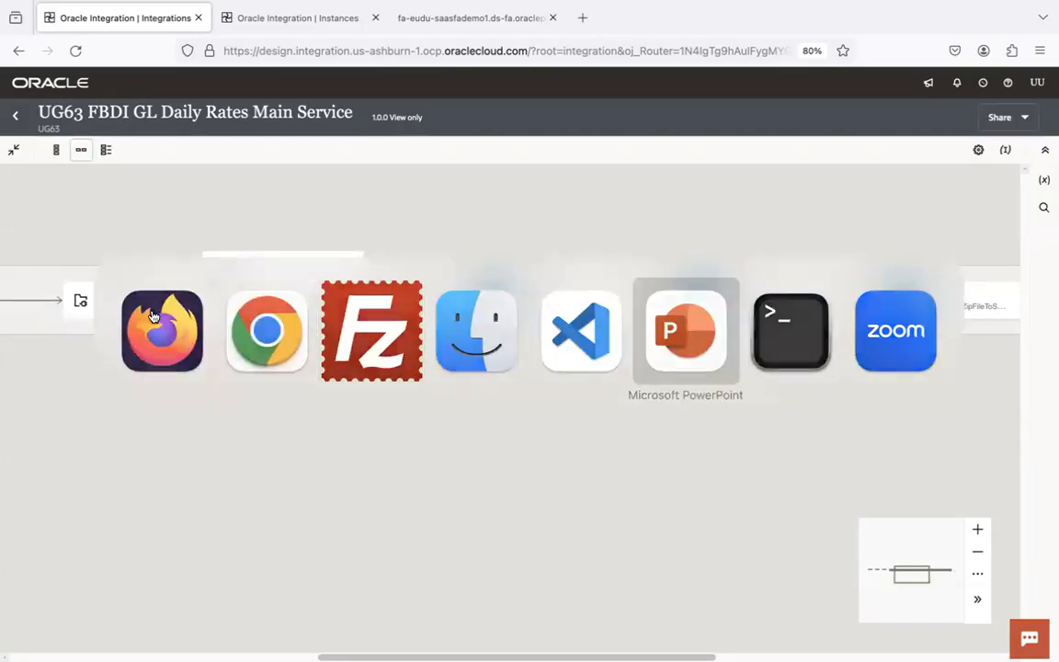
click(851, 609)
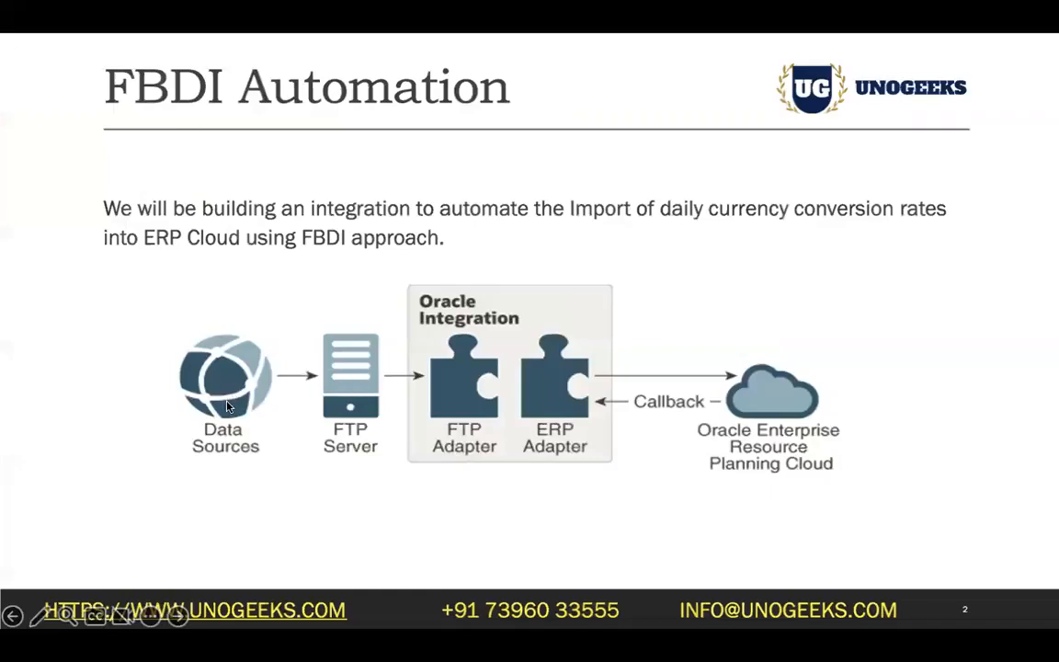
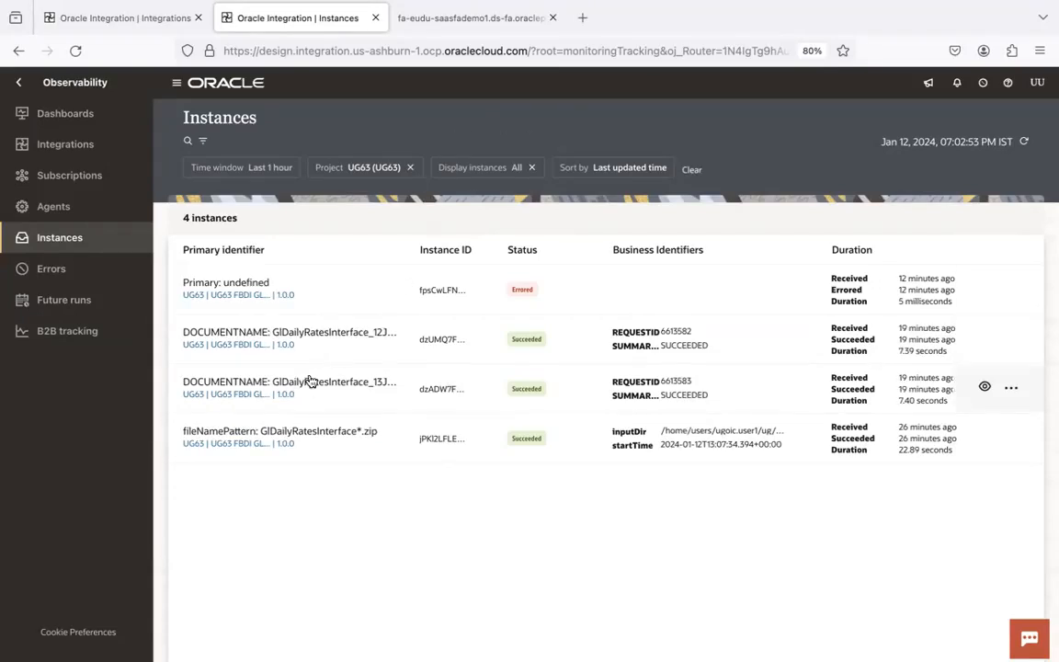
- Open the Main Service flow and pan to the loadFBDIDataFileInERP map and invoke steps
click(142, 18)
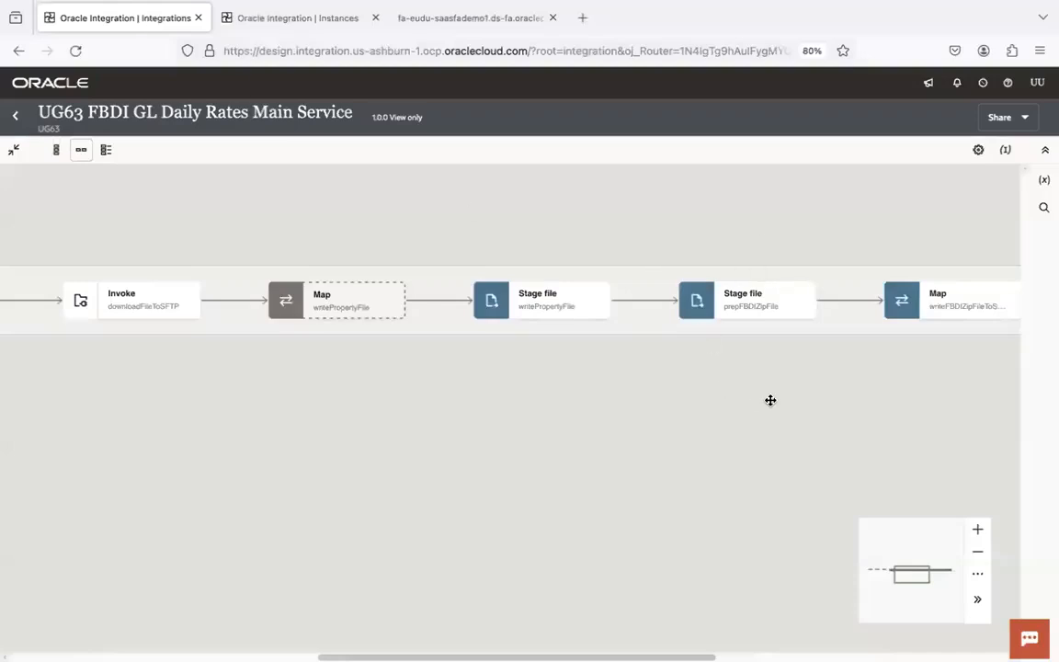
drag(739, 411, 229, 464)
drag(680, 479, 365, 417)
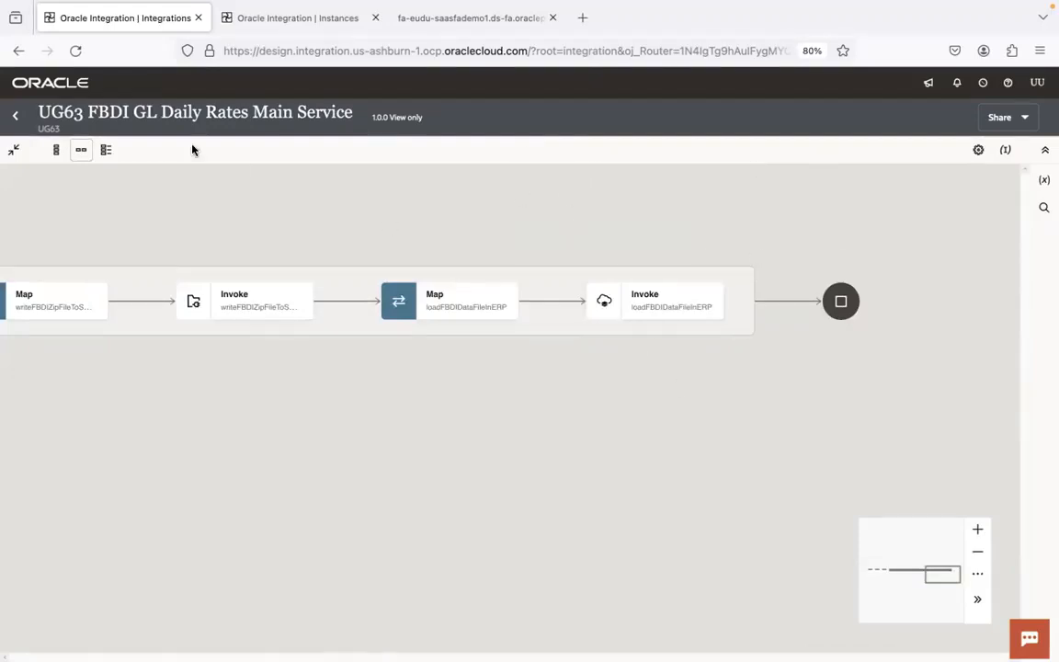
- Go back to the Oracle Integration Instances tab listing the four UG63 runs
click(265, 20)
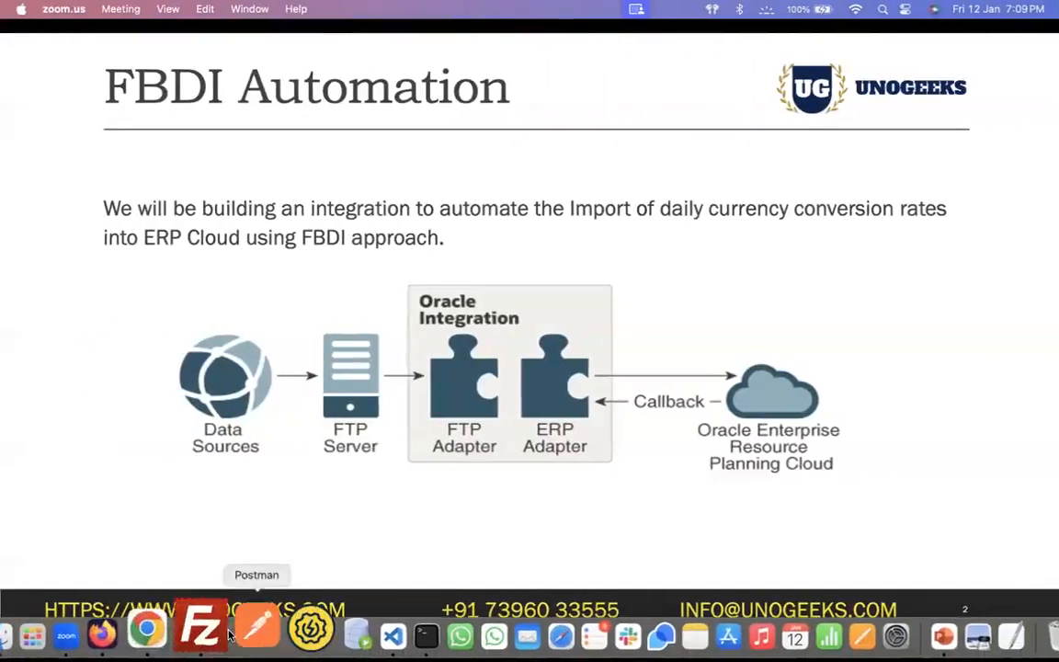
- Inspect the details of Import and Calculate Daily Rates processes 6613589 and 6613590
click(183, 631)
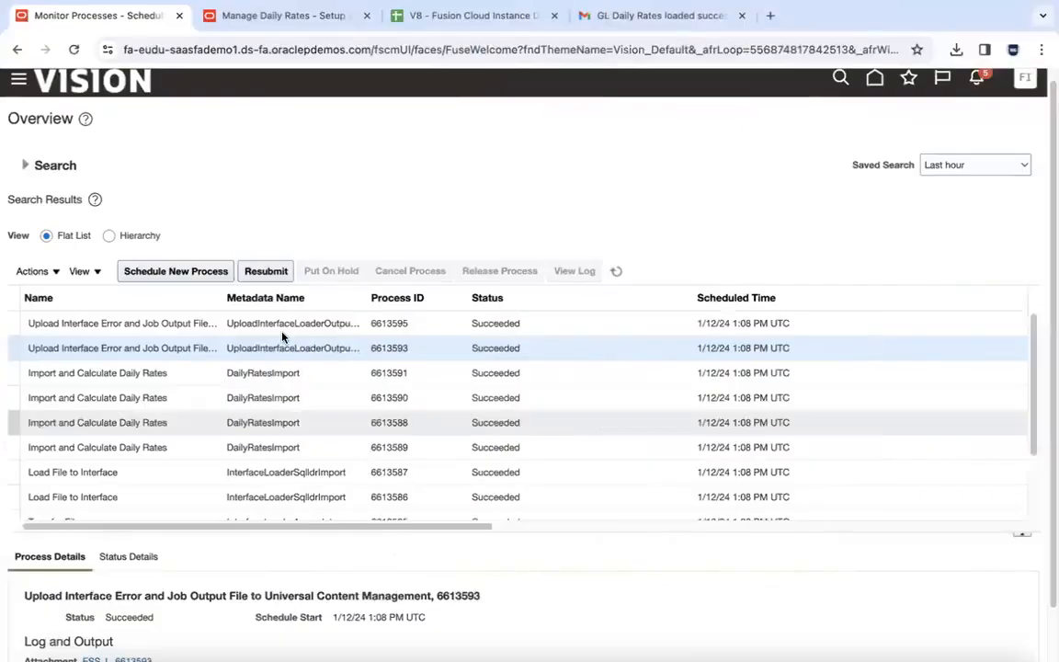
click(250, 448)
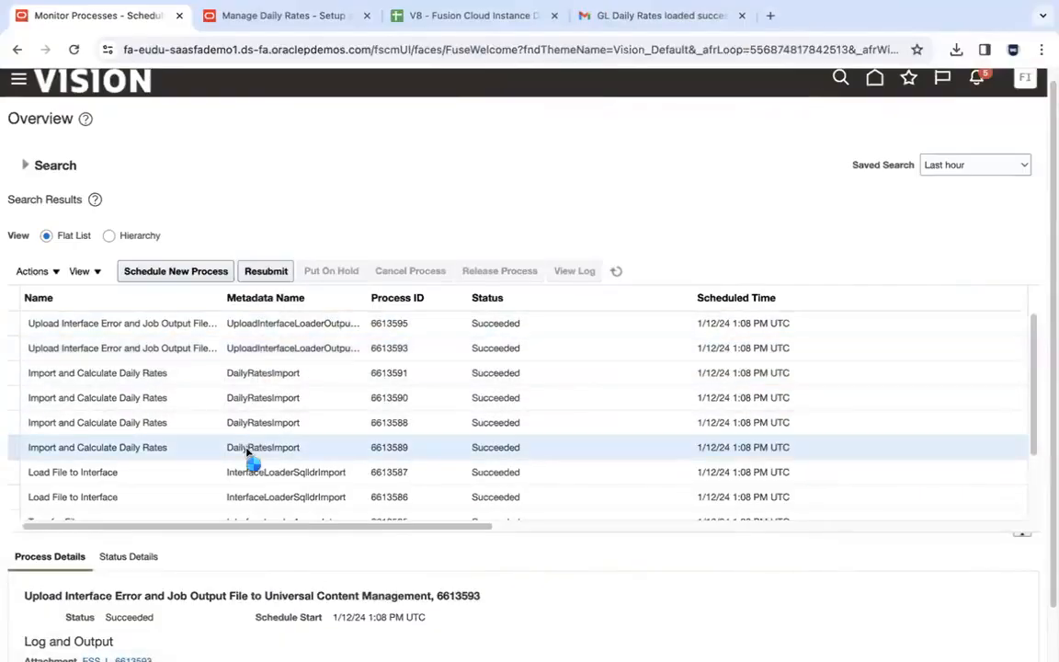
click(250, 401)
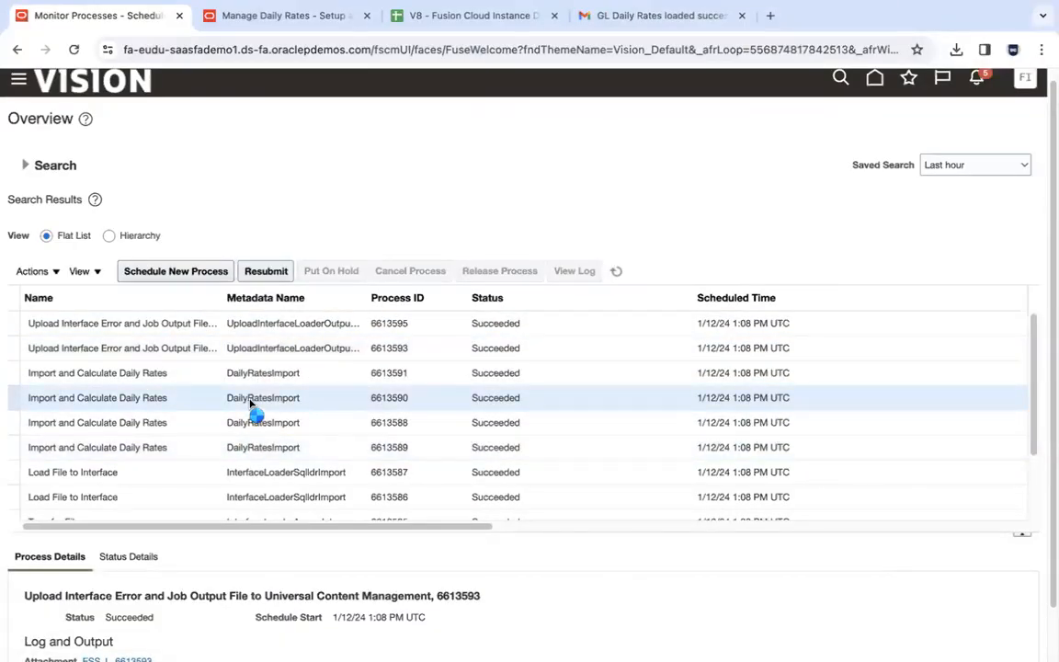
click(280, 448)
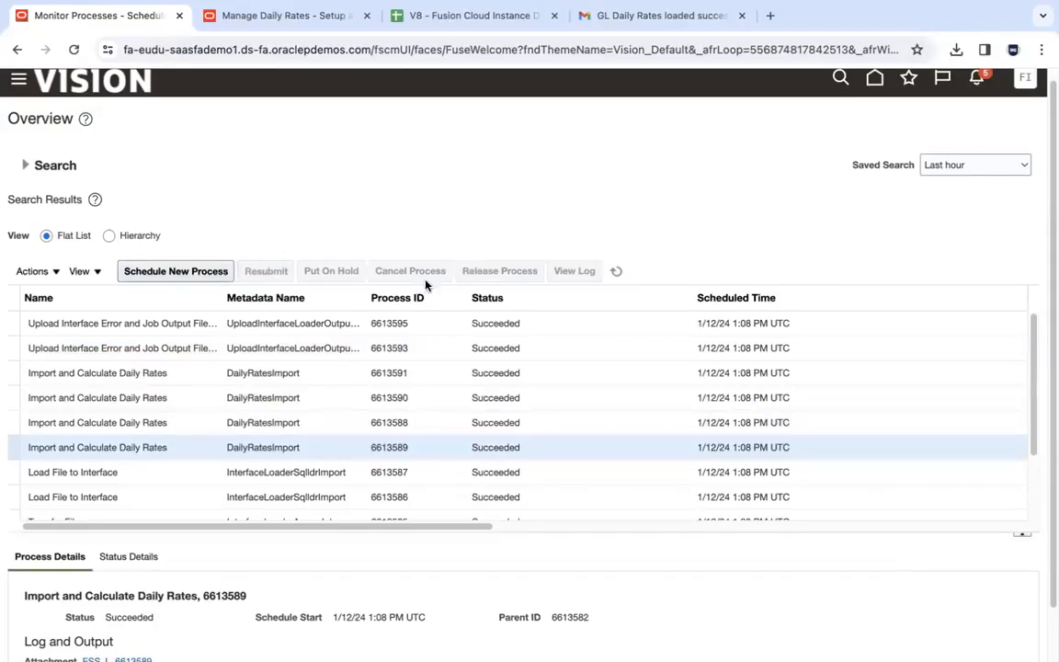
click(333, 408)
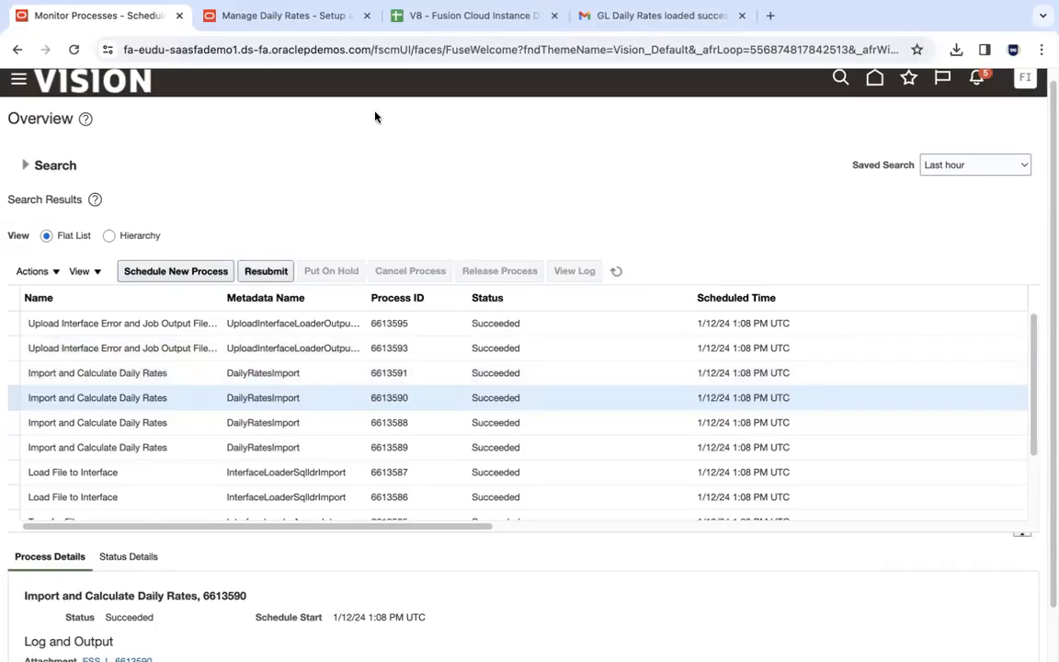
- Recheck process 6613589's details, then show USD to INR Corporate rates of 74.71 for 1/12/24 and 1/13/24
key(ctrl+Left)
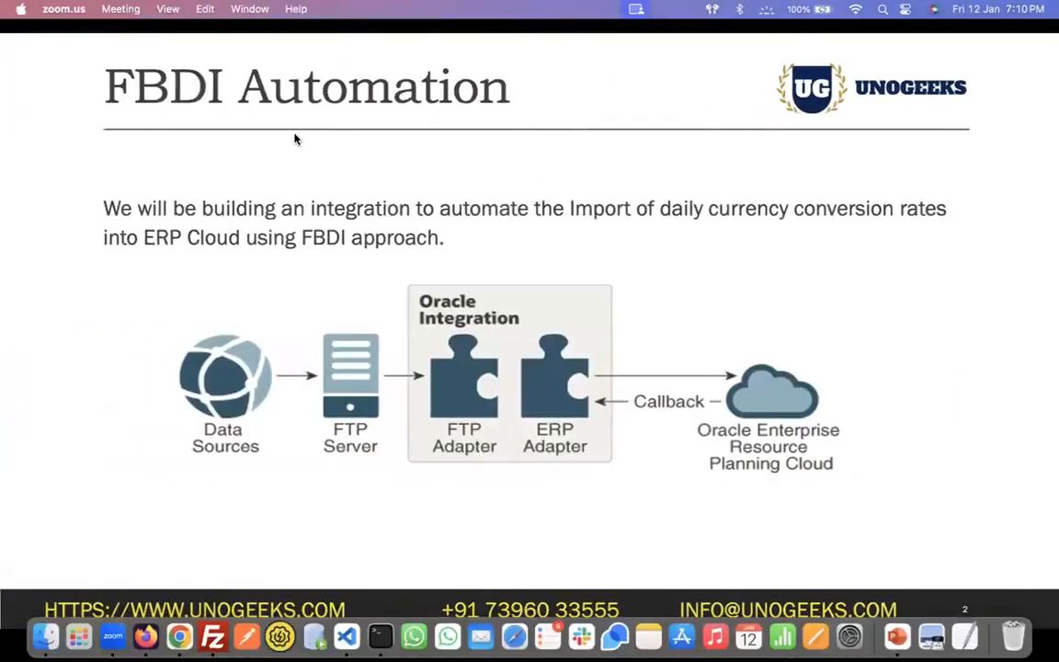
key(ctrl+Right)
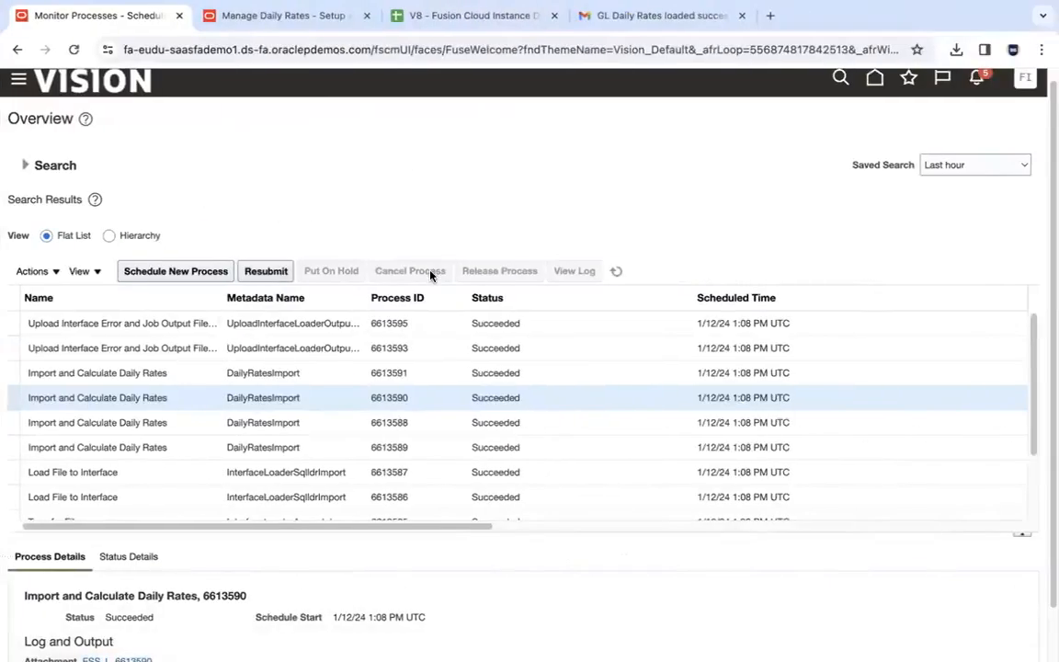
click(283, 440)
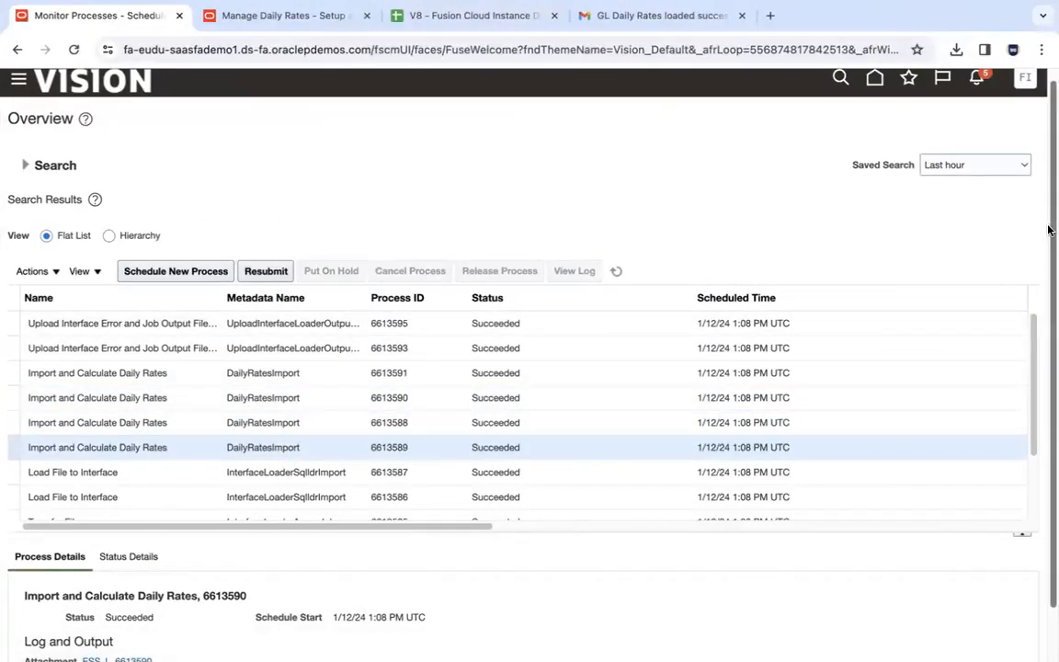
scroll(1048, 401, down, 2)
click(294, 16)
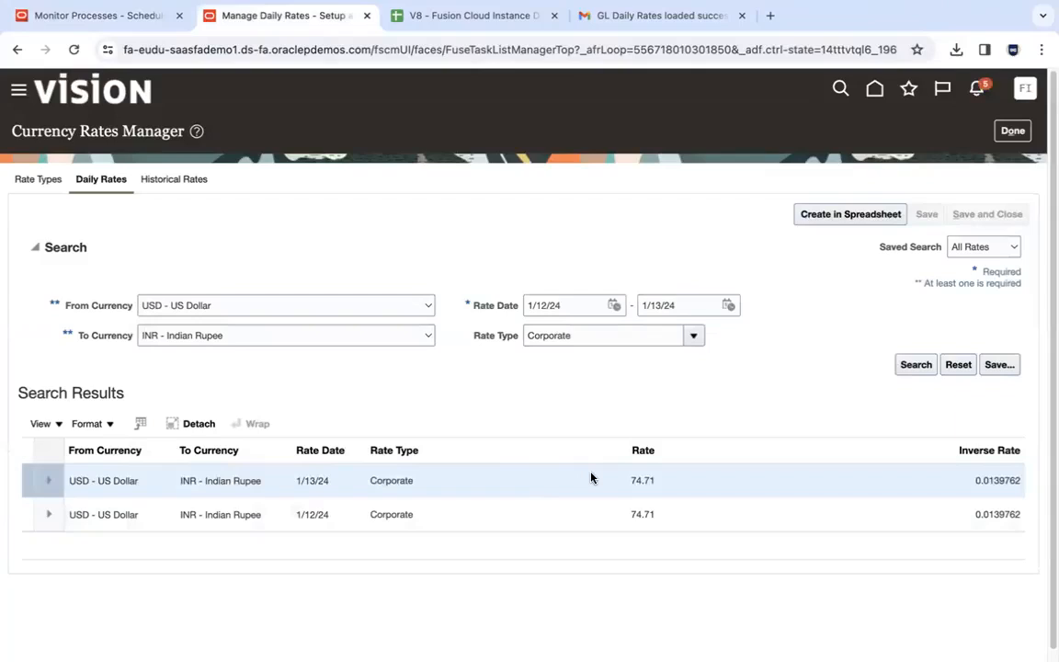
- Download the 6613589 job log, then bring up GlDailyRatesInterface.csv in VS Code
click(137, 15)
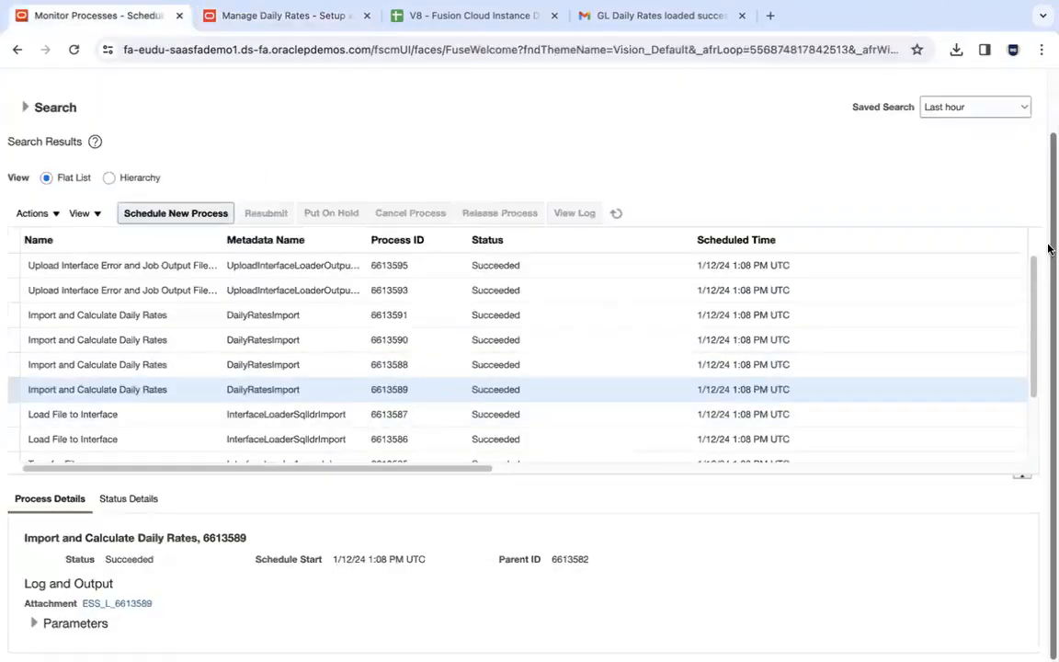
click(137, 604)
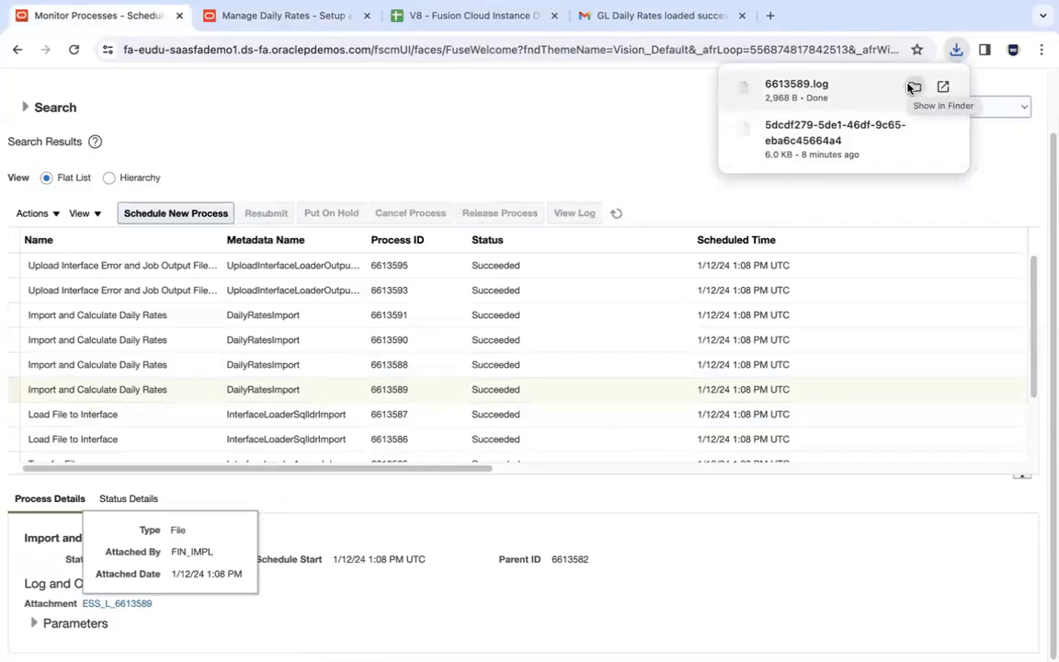
click(654, 125)
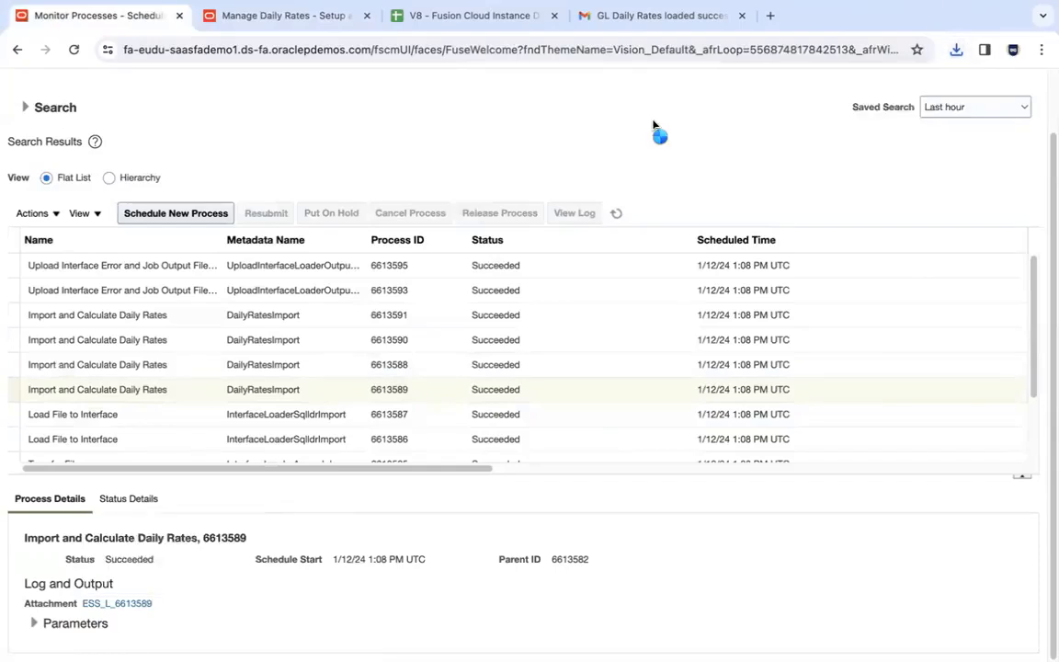
click(353, 629)
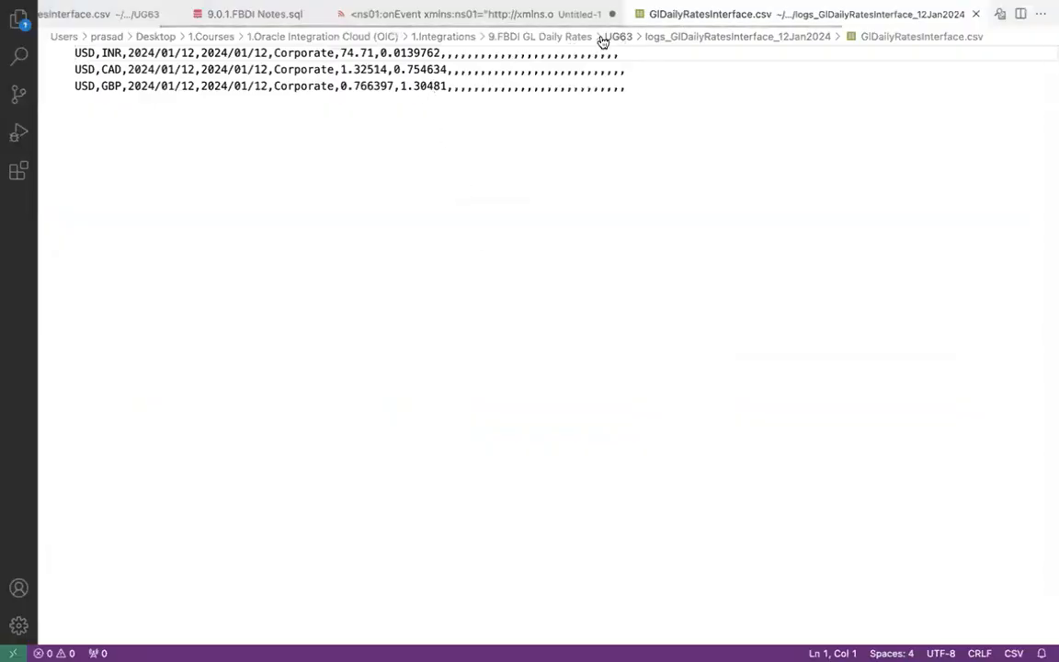
- Expand the callback XML's second child job to find request 6613589, then compare with ERP processes
click(576, 23)
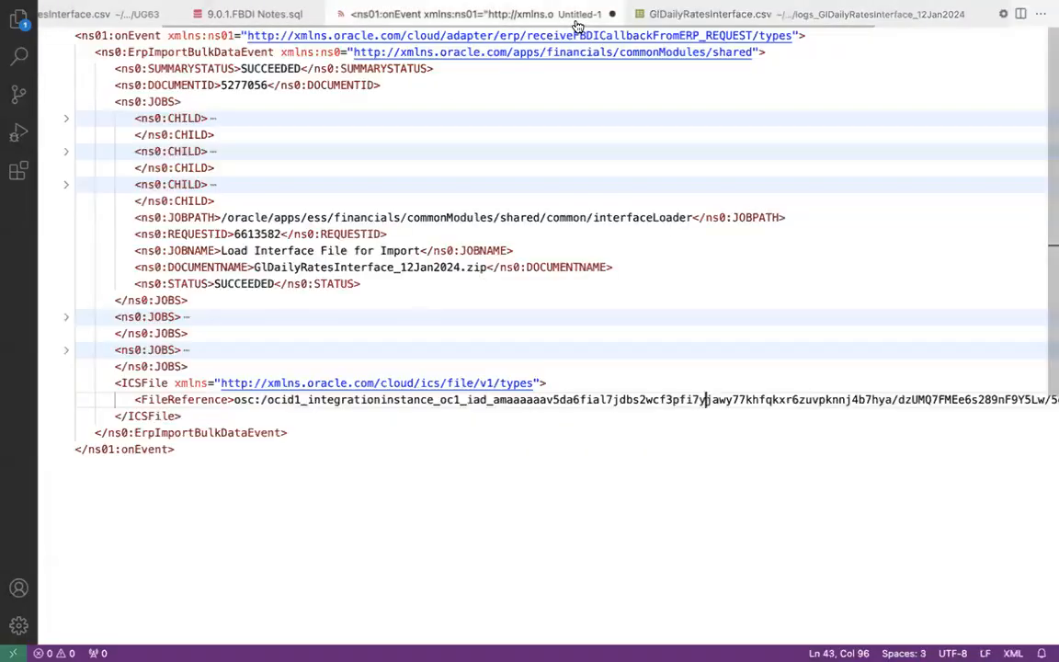
click(65, 151)
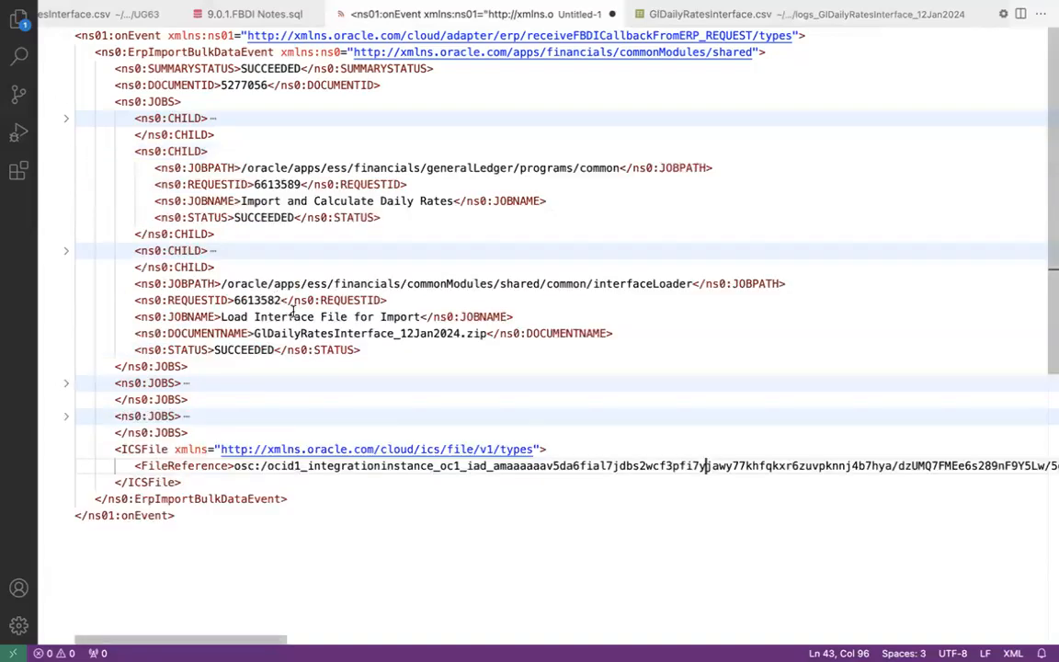
double_click(291, 184)
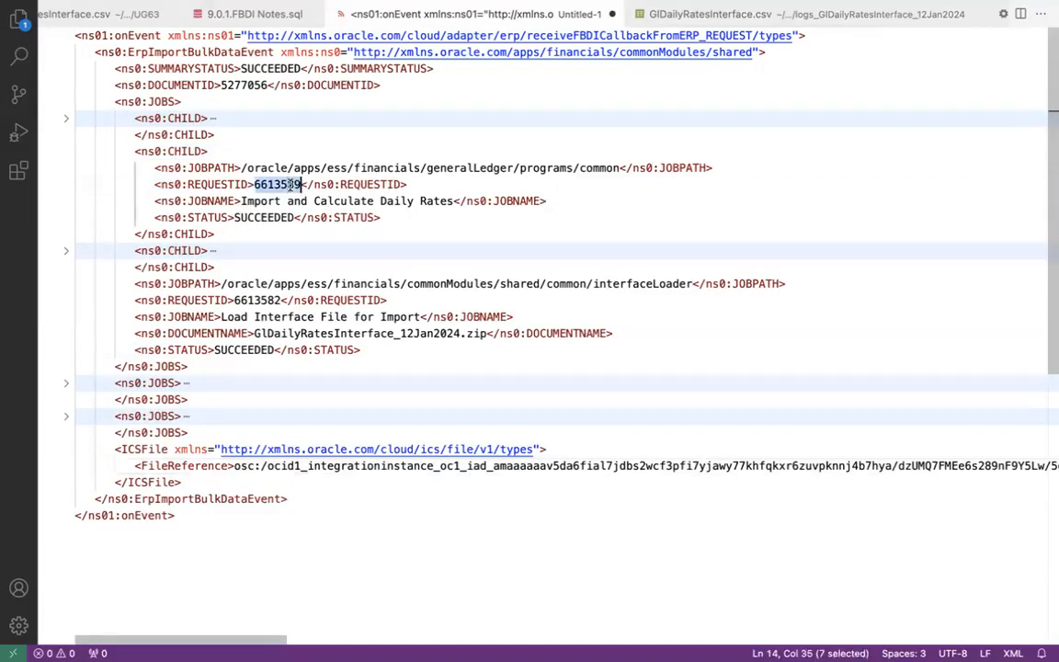
key(ctrl+Left)
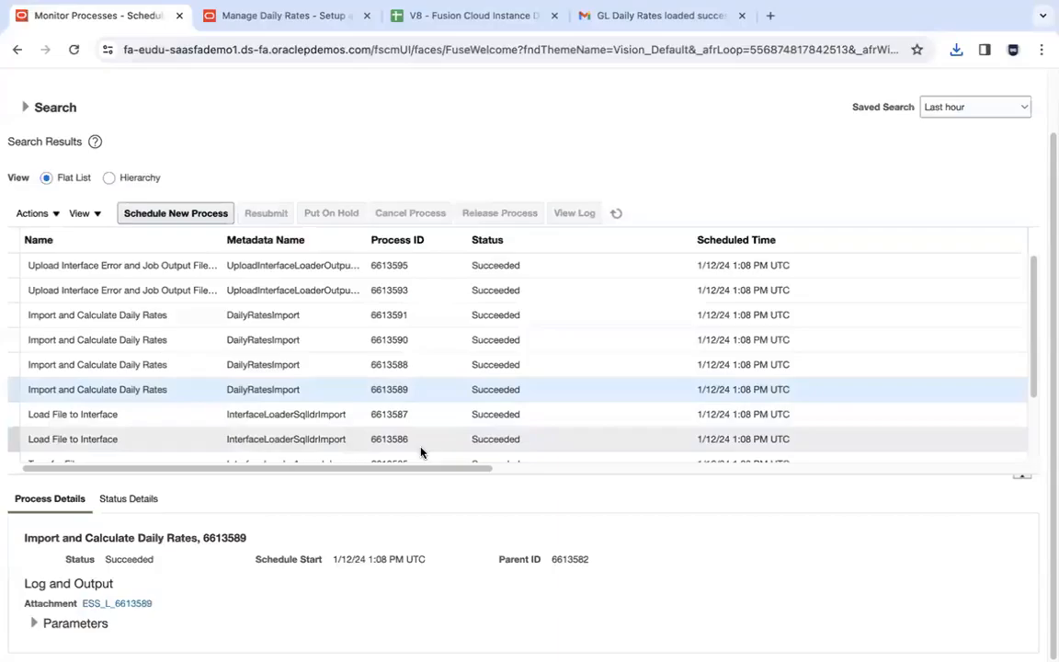
- Download the ESS_L_6613589 job log and open 6613589 (1).log in Console
key(ctrl+Right)
click(141, 602)
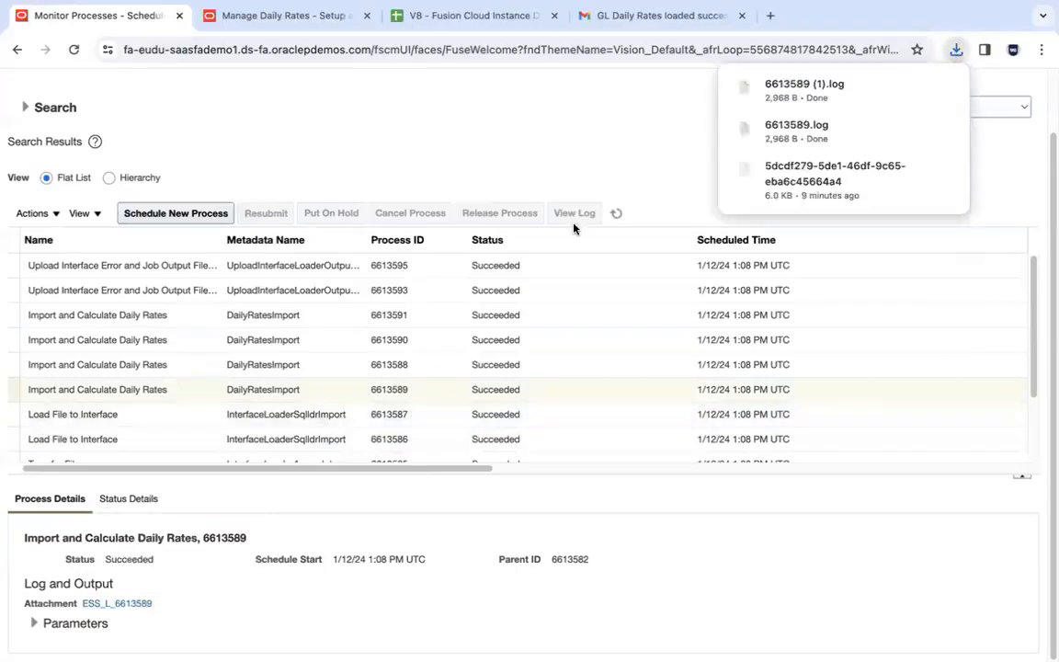
click(944, 88)
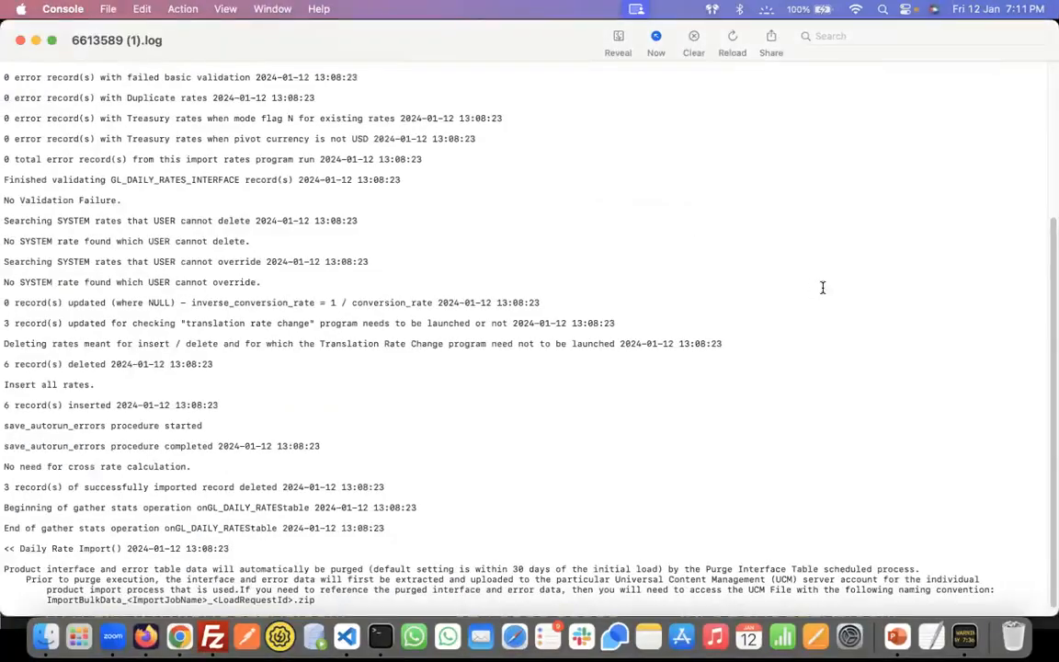
- Review the 6613589 log's deleted, inserted and 3 updated records, then close it and return to Chrome
drag(5, 324, 638, 326)
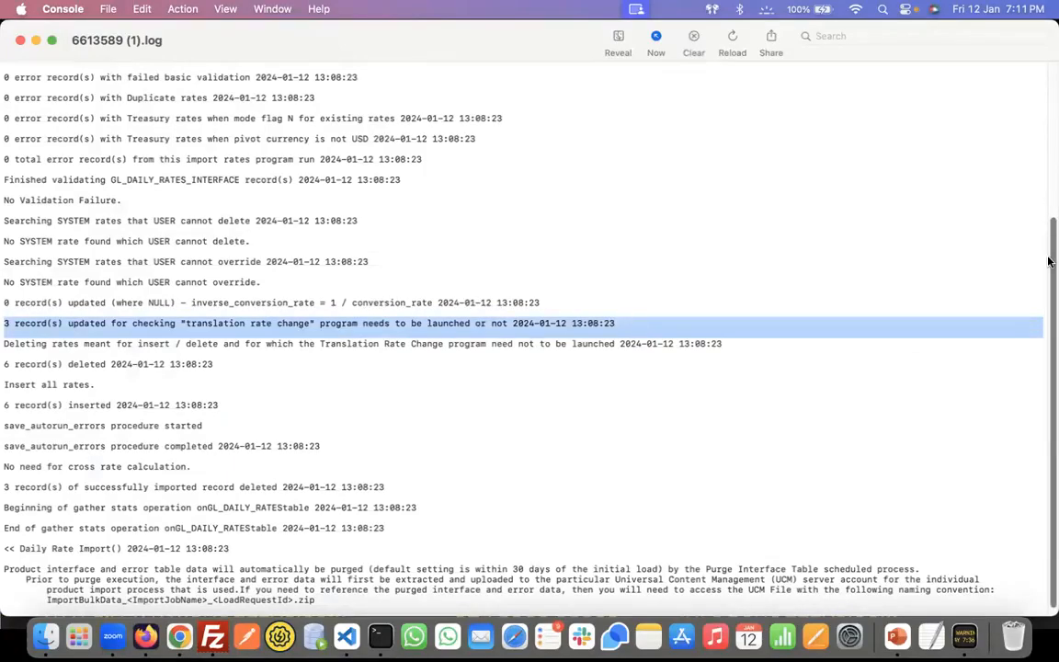
scroll(1049, 265, down, 1)
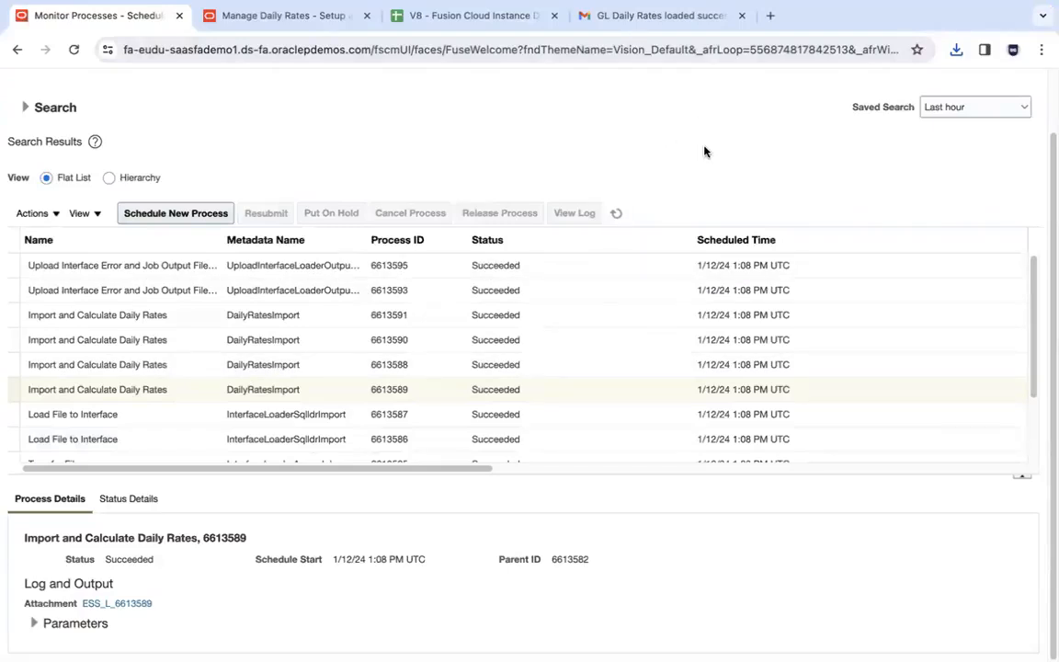
key(ctrl+Left)
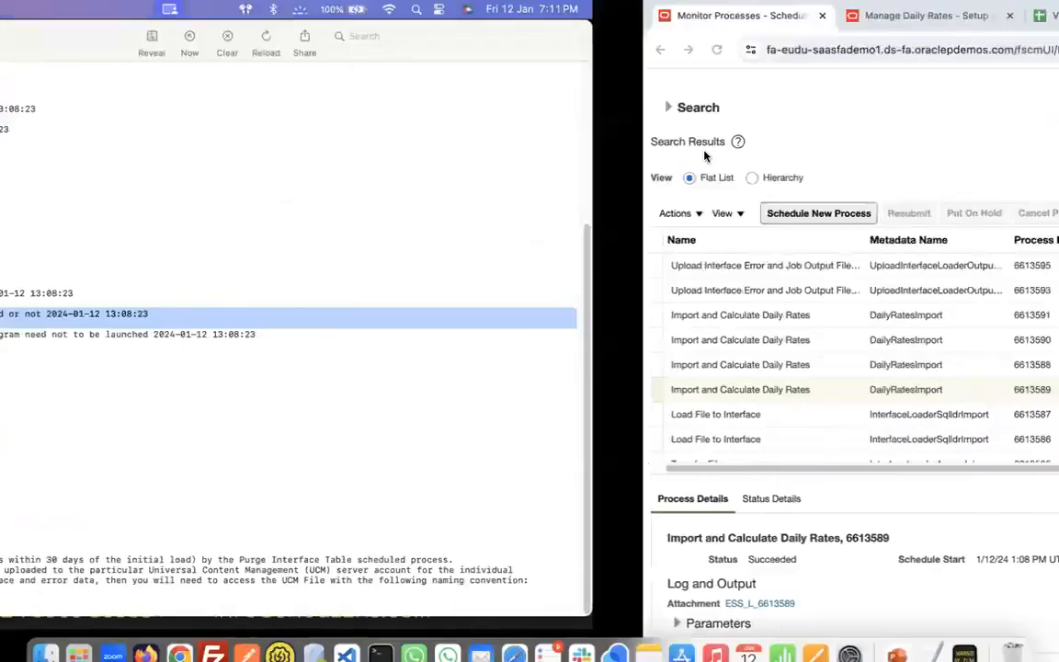
click(324, 441)
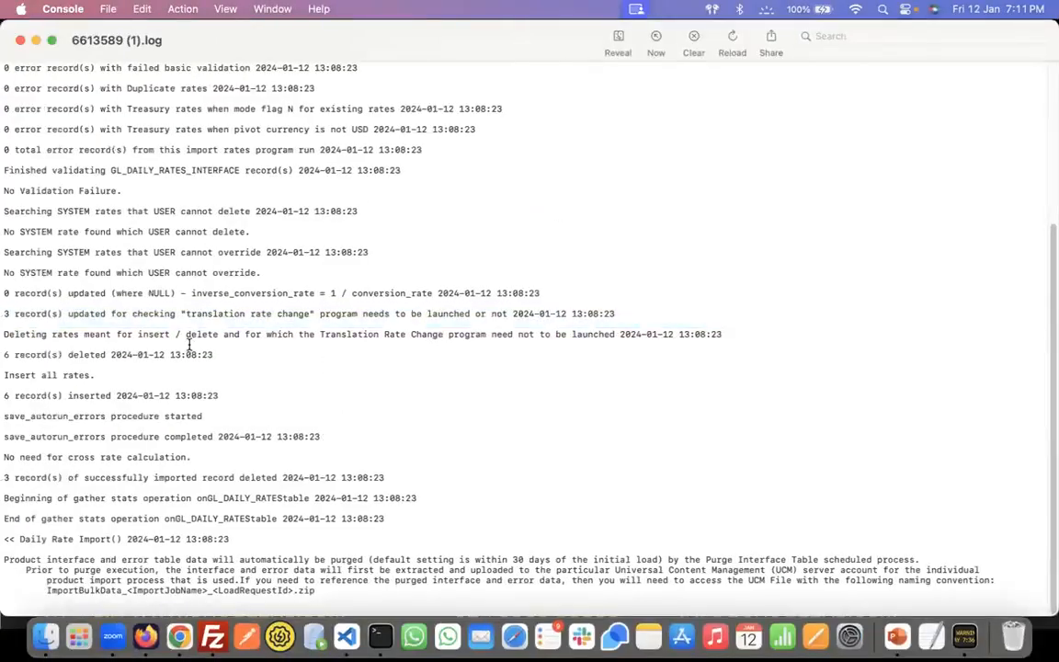
drag(13, 313, 375, 311)
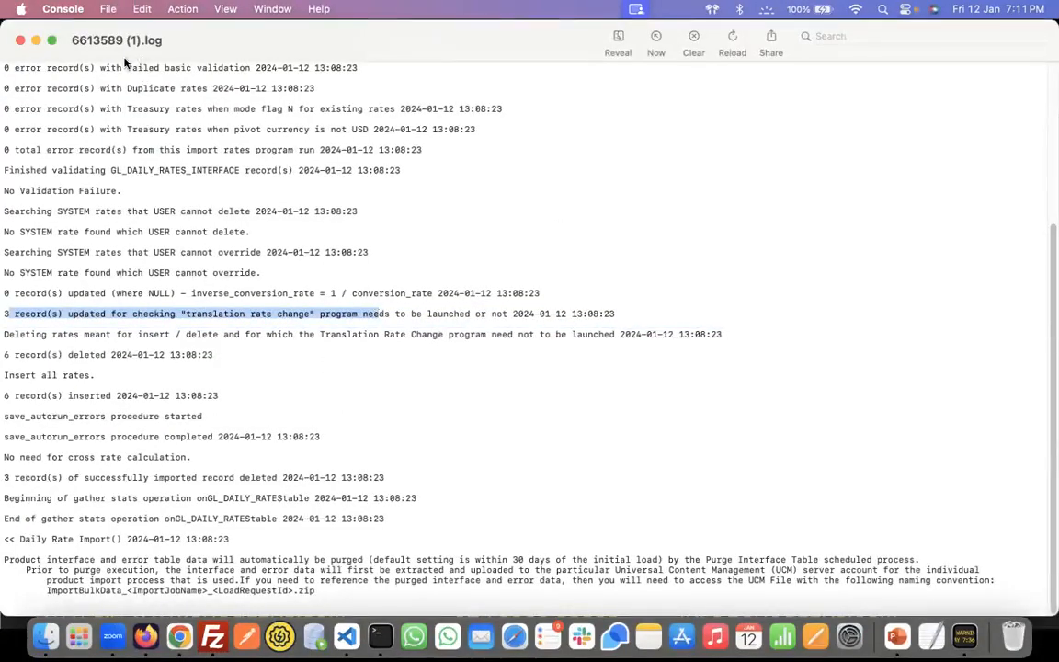
click(21, 40)
key(super+Tab)
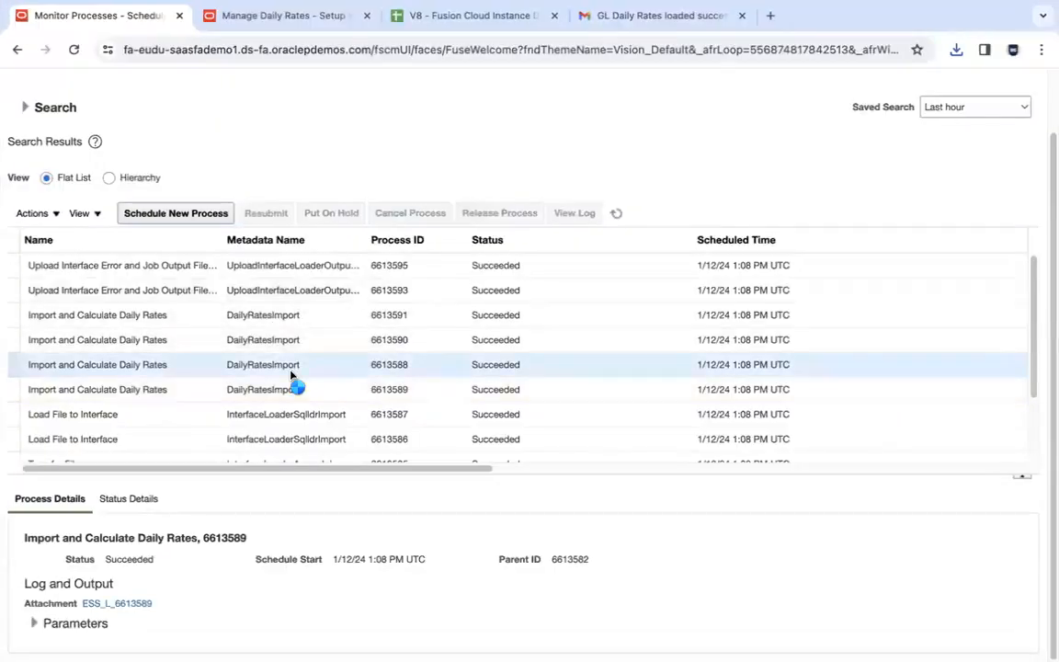
- Reopen the 6613589 log as 6613589 (2).log and mark its update, delete and insert results
click(139, 604)
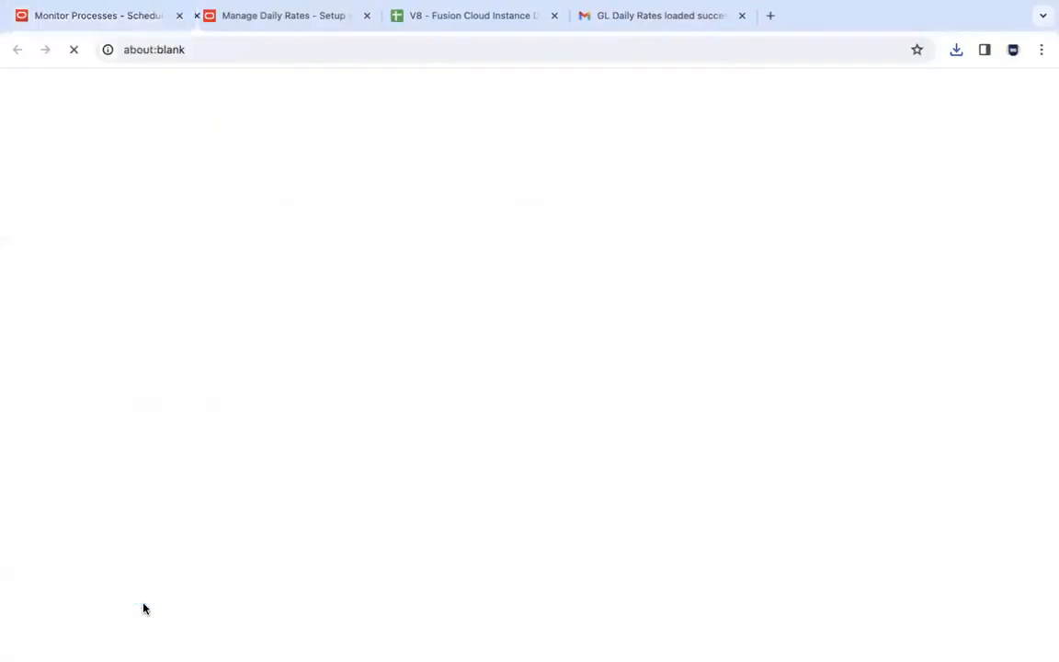
mouse_move(877, 110)
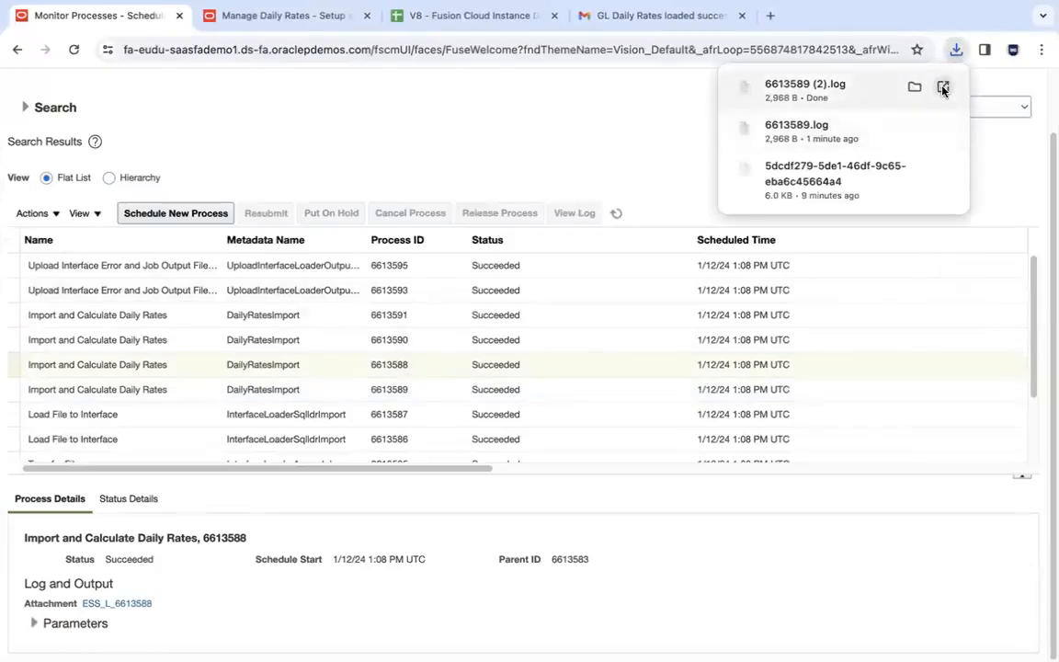
click(942, 88)
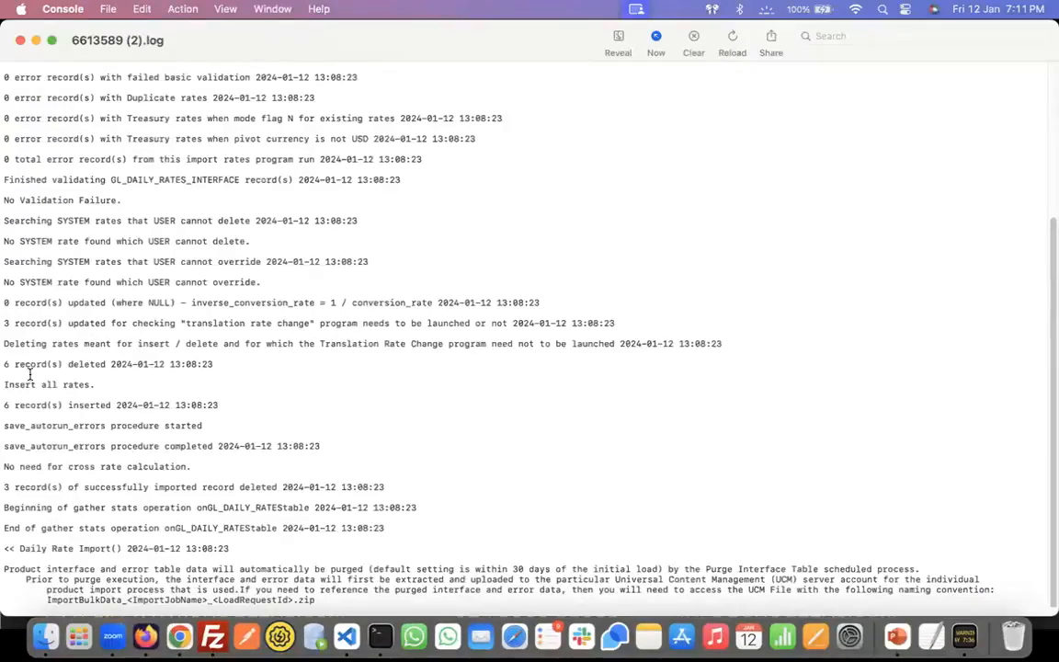
drag(7, 325, 87, 473)
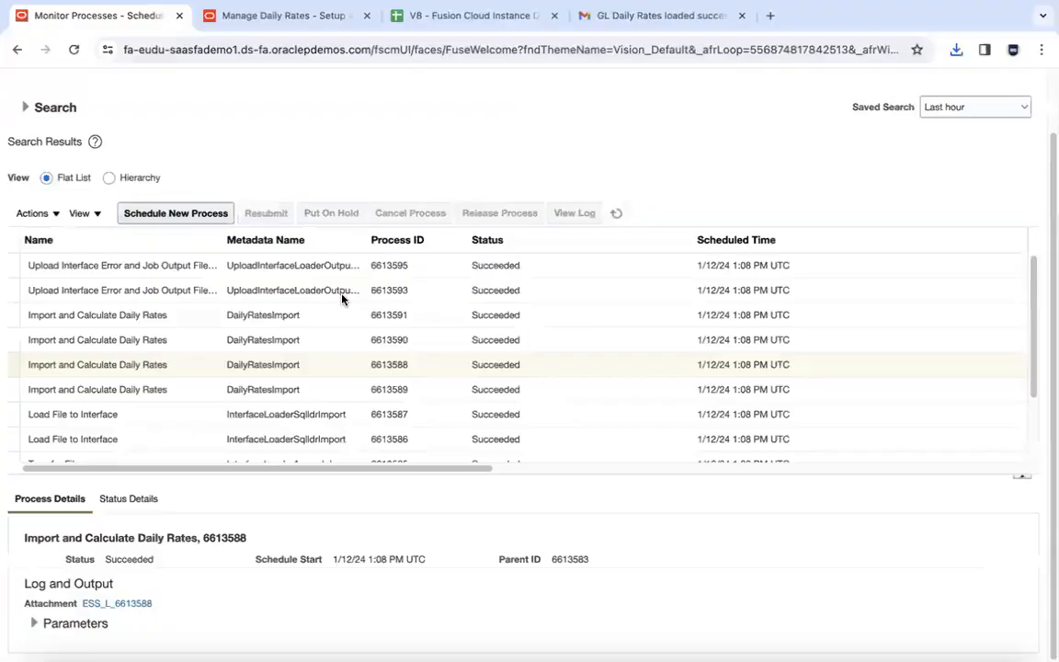
- Download and open 6613590.log, marking its zero-record rate-processing lines, then close it
click(302, 340)
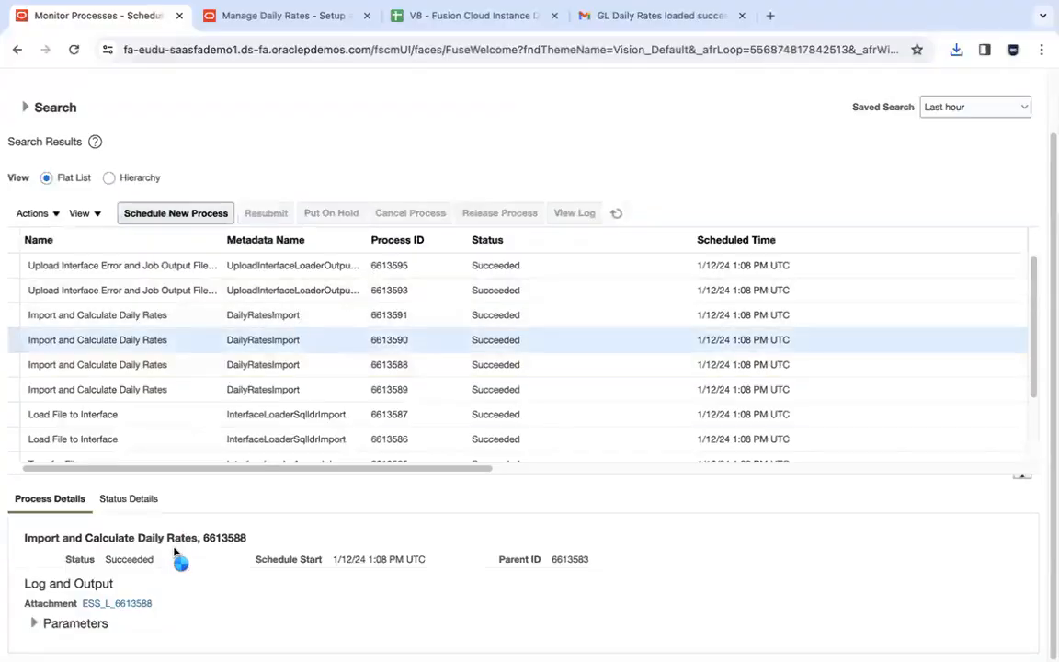
click(147, 604)
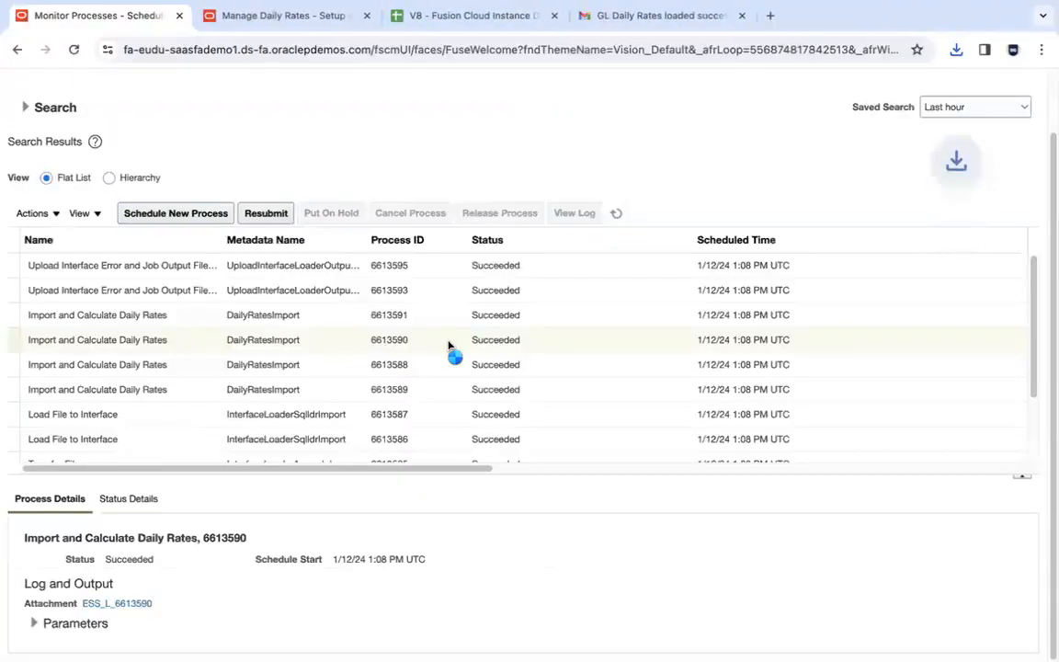
click(956, 49)
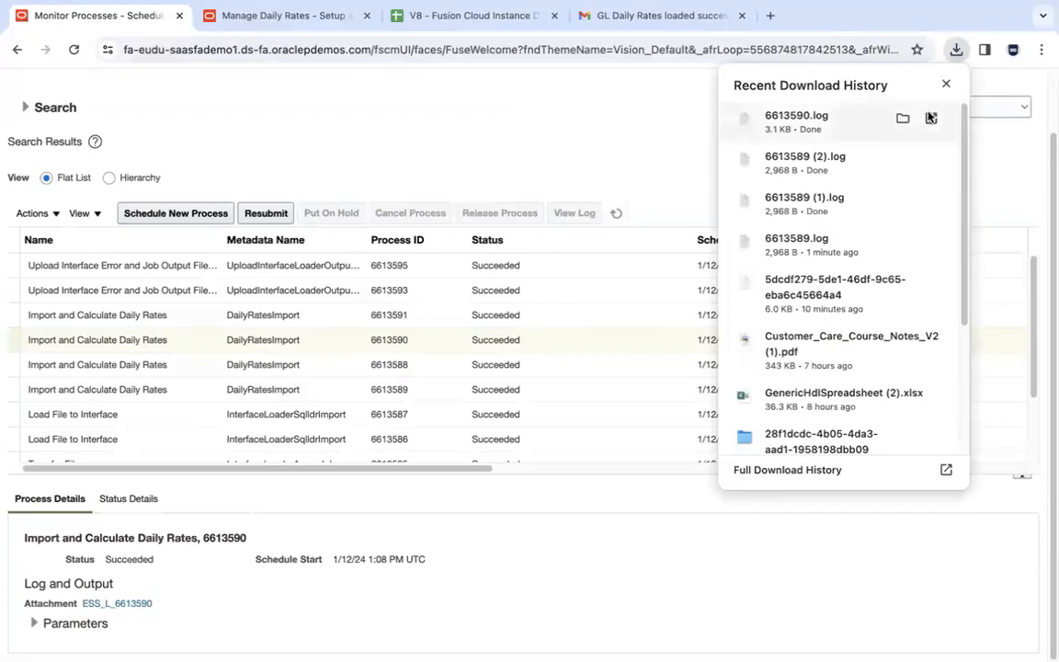
click(932, 120)
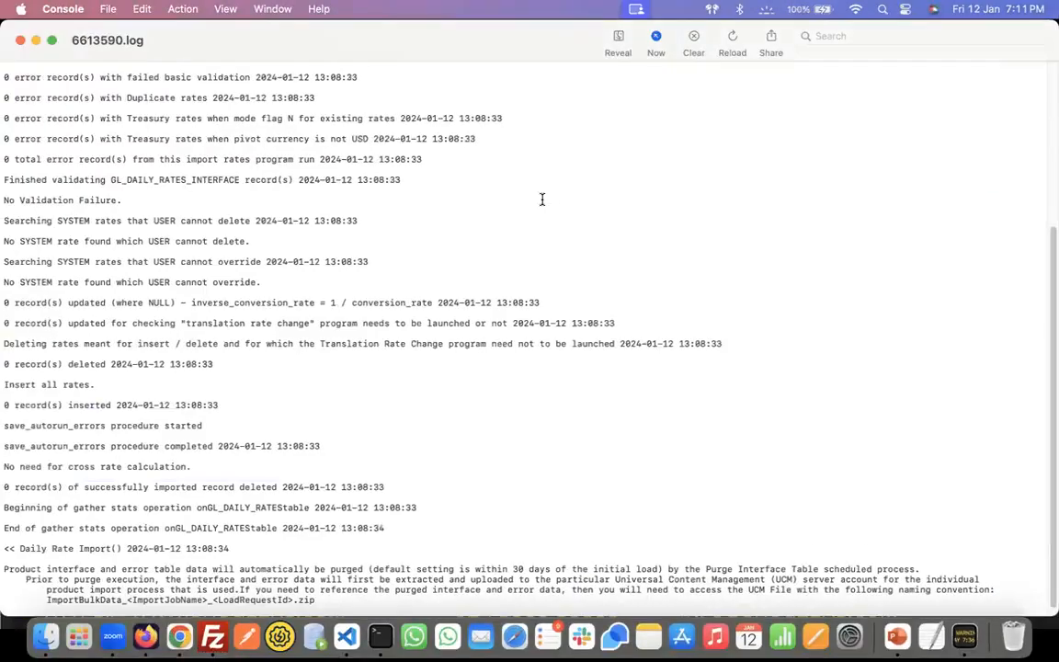
drag(12, 231, 70, 533)
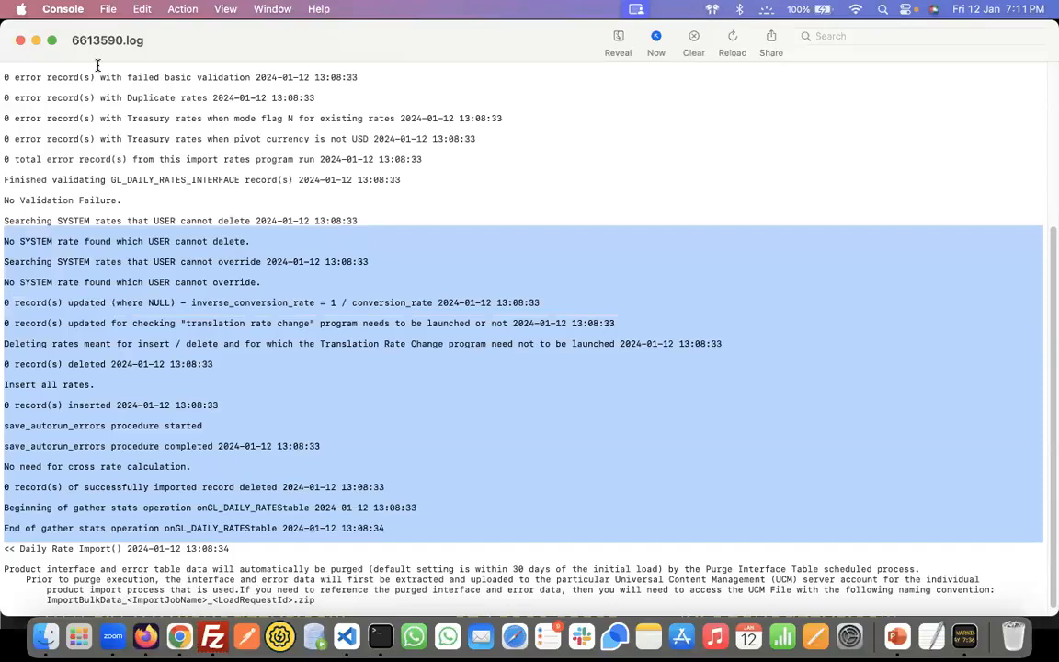
click(21, 42)
- End the FBDI Automation slideshow and switch to the presentation app
click(187, 166)
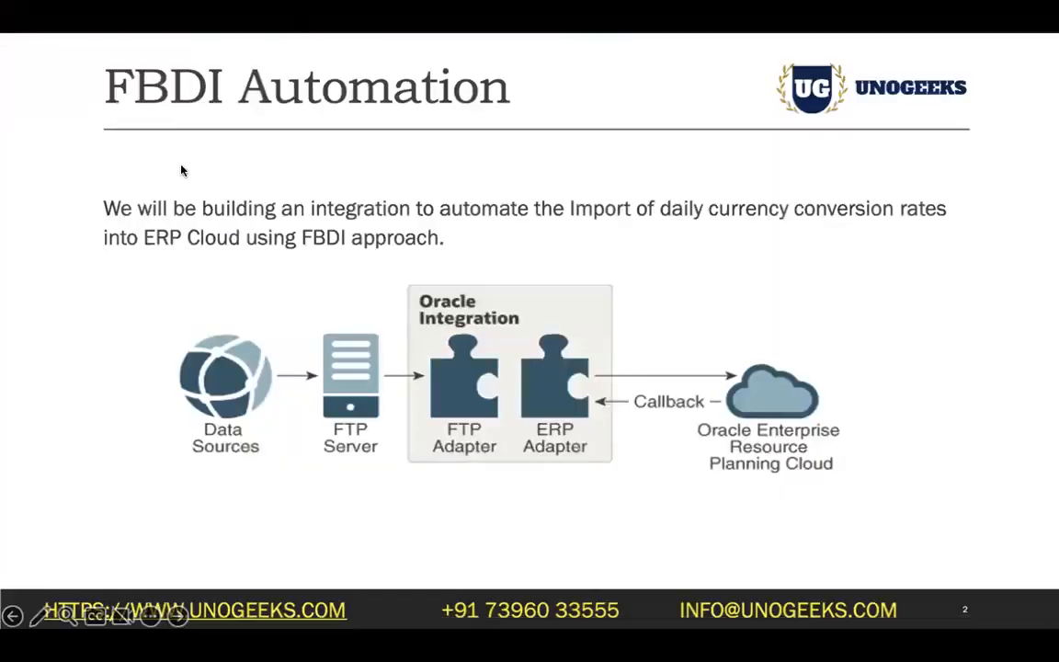
key(Escape)
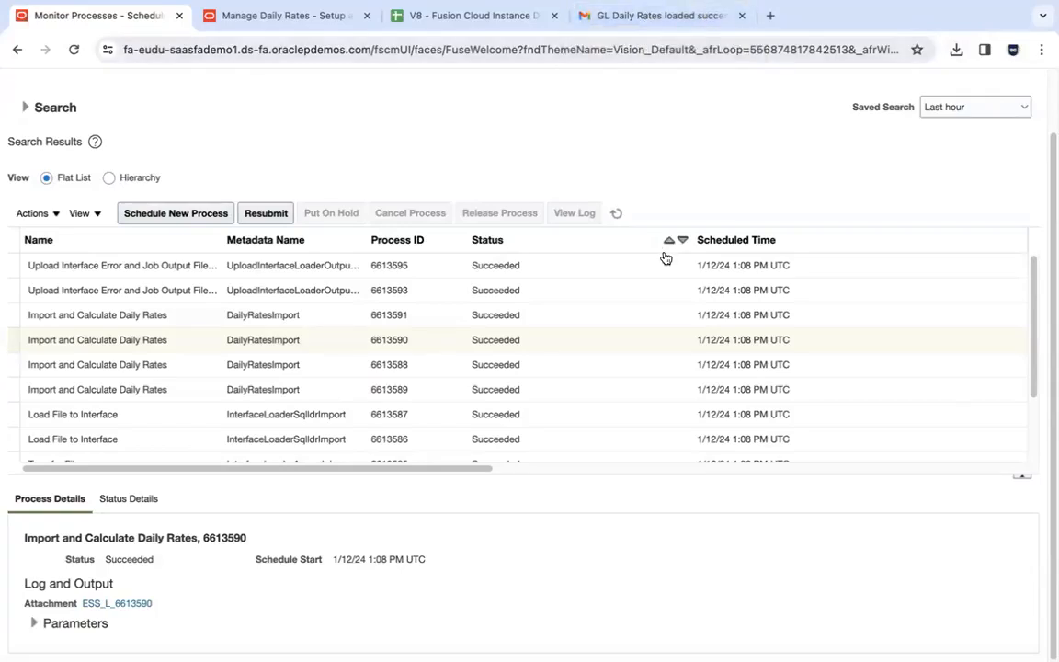
key(super+Tab)
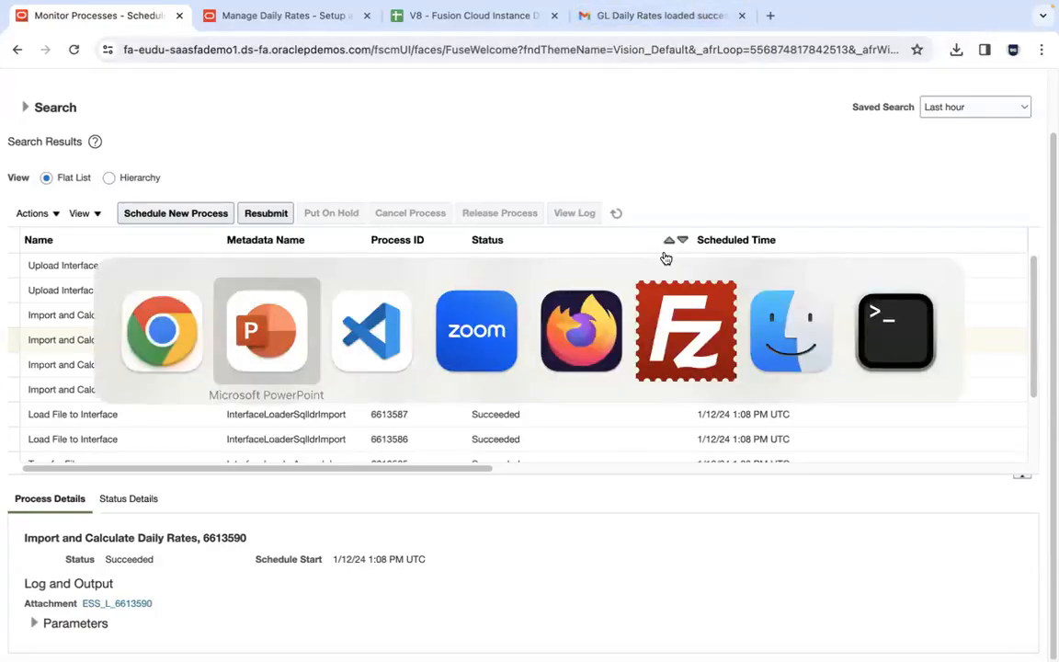